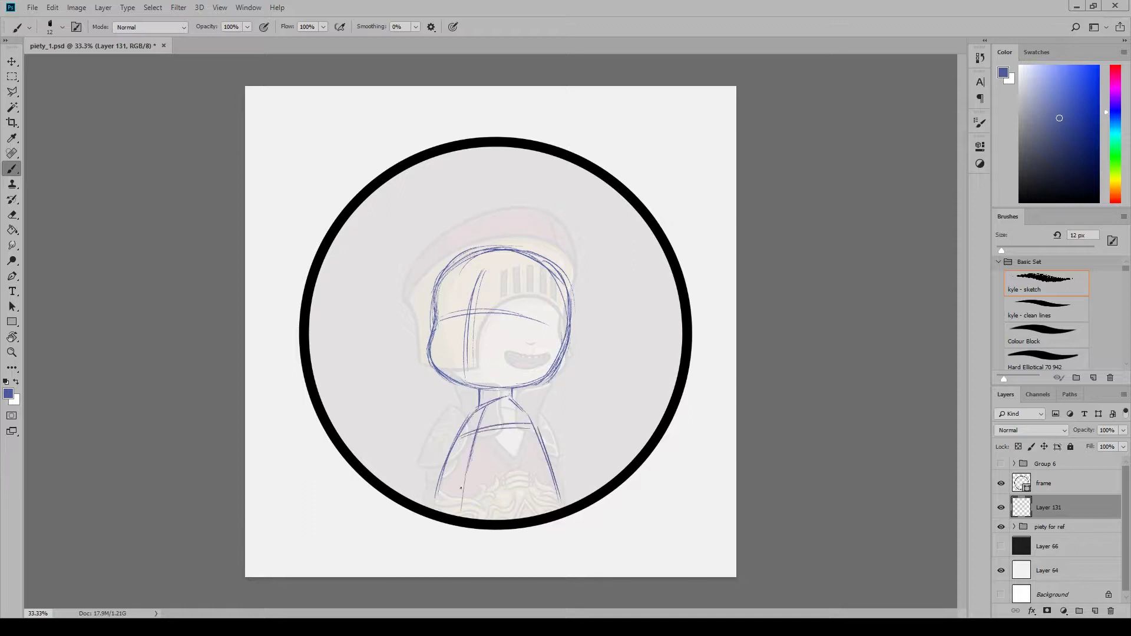
# Add curved guidelines across the lower torso, adjust the neck, and slightly enlarge the construction sketch
pyautogui.moveTo(443, 479); pyautogui.dragTo(493, 480)
pyautogui.moveTo(446, 488); pyautogui.dragTo(524, 496)
pyautogui.moveTo(512, 390)
pyautogui.mouseDown()
pyautogui.moveTo(553, 467)
pyautogui.moveTo(497, 389)
pyautogui.mouseUp()
pyautogui.press('v')
pyautogui.moveTo(425, 258); pyautogui.dragTo(411, 246)
pyautogui.press('Return')
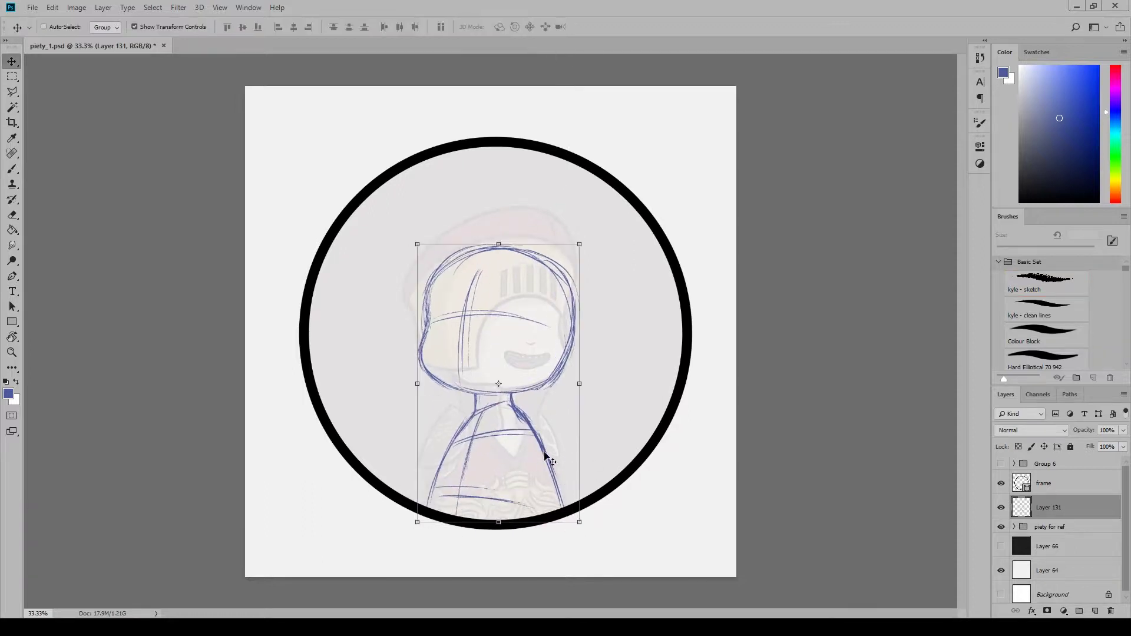
# Fade out the reference group and the construction sketch layer, and add a new layer above them for drawing
pyautogui.click(1049, 527)
pyautogui.moveTo(1123, 431)
pyautogui.mouseDown()
pyautogui.moveTo(1068, 449)
pyautogui.moveTo(1082, 446)
pyautogui.mouseUp()
pyautogui.click(1048, 508)
pyautogui.click(1094, 611)
pyautogui.press('b')
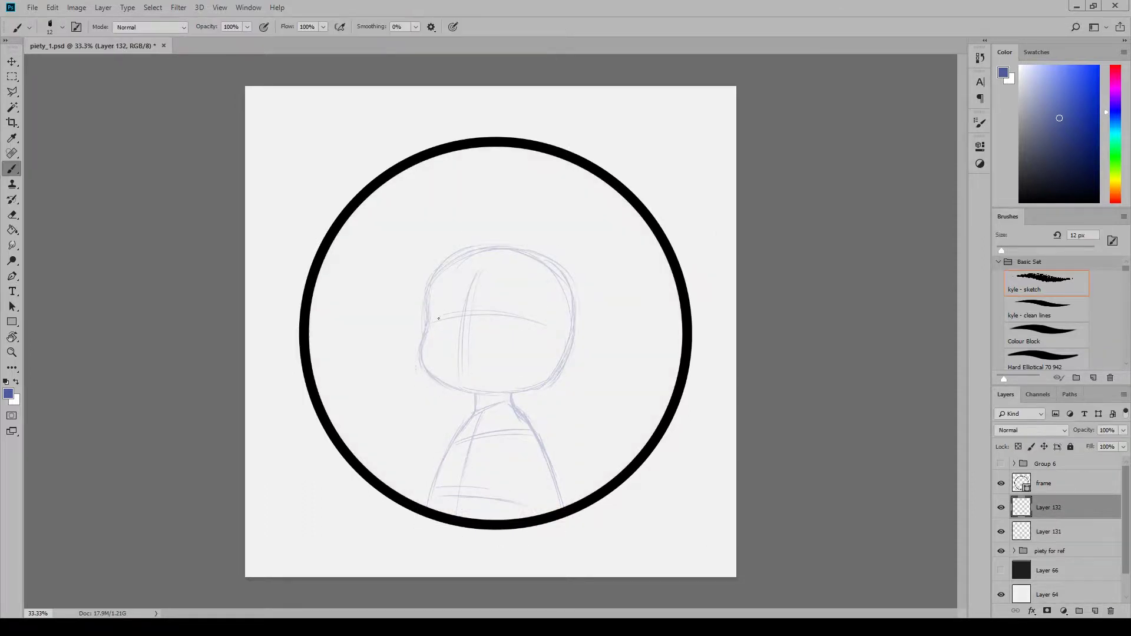
# Sketch the headdress's inner and outer arcs around the head with angled lower ends, and adjust their placement
pyautogui.moveTo(471, 241)
pyautogui.mouseDown()
pyautogui.moveTo(419, 306)
pyautogui.moveTo(407, 377)
pyautogui.mouseUp()
pyautogui.moveTo(427, 277); pyautogui.dragTo(566, 236)
pyautogui.moveTo(530, 241); pyautogui.dragTo(587, 347)
pyautogui.moveTo(586, 309); pyautogui.dragTo(570, 404)
pyautogui.moveTo(441, 259)
pyautogui.mouseDown()
pyautogui.moveTo(412, 399)
pyautogui.moveTo(585, 377)
pyautogui.moveTo(567, 406)
pyautogui.mouseUp()
pyautogui.moveTo(383, 373); pyautogui.dragTo(419, 404)
pyautogui.moveTo(382, 366); pyautogui.dragTo(509, 213)
pyautogui.moveTo(423, 234)
pyautogui.mouseDown()
pyautogui.moveTo(568, 225)
pyautogui.moveTo(627, 338)
pyautogui.mouseUp()
pyautogui.moveTo(611, 270); pyautogui.dragTo(636, 380)
pyautogui.moveTo(384, 293)
pyautogui.mouseDown()
pyautogui.moveTo(388, 377)
pyautogui.moveTo(464, 213)
pyautogui.mouseUp()
pyautogui.hotkey('ctrl', 't')
pyautogui.moveTo(639, 413); pyautogui.dragTo(635, 414)
pyautogui.press('Escape')
pyautogui.moveTo(622, 376); pyautogui.dragTo(622, 368)
# On a new layer, sketch the forehead crest and the two curved sides of the headdress's central spike
pyautogui.press('b')
pyautogui.click(1094, 611)
pyautogui.moveTo(458, 223)
pyautogui.mouseDown()
pyautogui.moveTo(475, 243)
pyautogui.moveTo(500, 238)
pyautogui.moveTo(482, 261)
pyautogui.moveTo(527, 235)
pyautogui.moveTo(452, 234)
pyautogui.moveTo(506, 242)
pyautogui.moveTo(454, 237)
pyautogui.moveTo(486, 204)
pyautogui.moveTo(535, 229)
pyautogui.moveTo(464, 235)
pyautogui.moveTo(527, 229)
pyautogui.mouseUp()
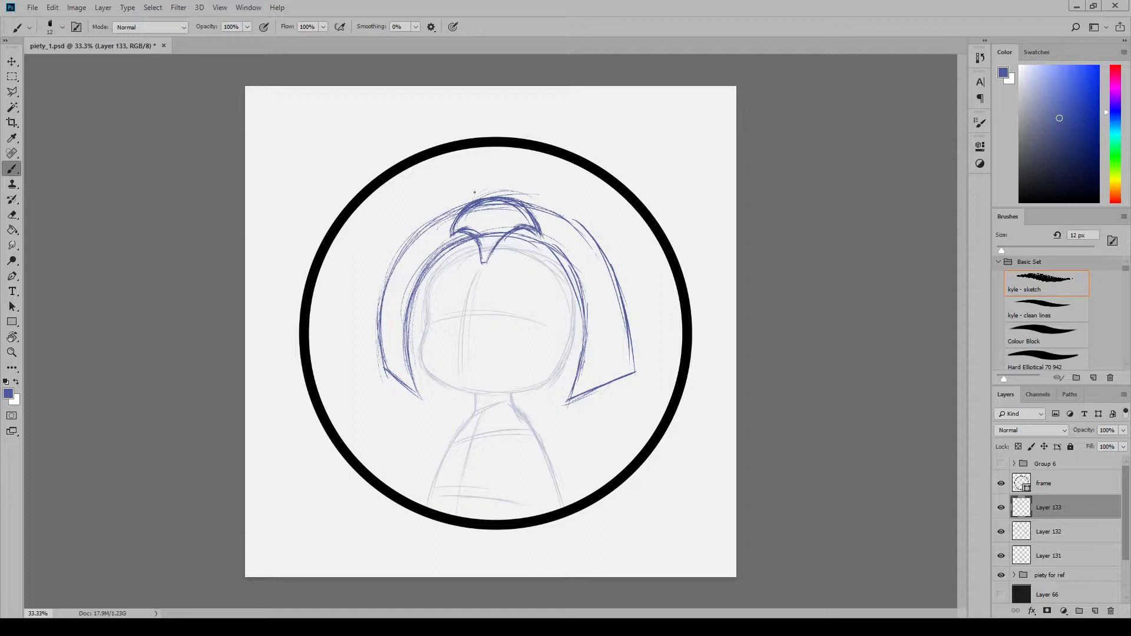
pyautogui.moveTo(478, 187); pyautogui.dragTo(429, 212)
pyautogui.moveTo(486, 148); pyautogui.dragTo(465, 194)
pyautogui.moveTo(515, 147)
pyautogui.mouseDown()
pyautogui.moveTo(541, 203)
pyautogui.moveTo(565, 213)
pyautogui.mouseUp()
pyautogui.moveTo(467, 194); pyautogui.dragTo(427, 218)
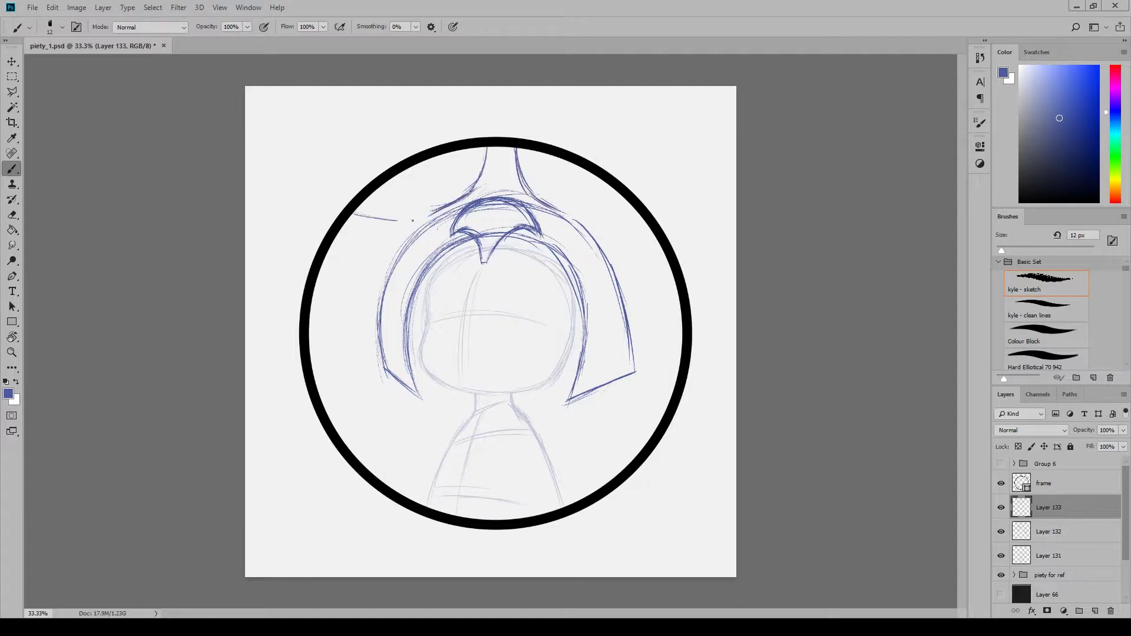
# Sketch the edges of the two side spikes and strengthen the crest and central spike lines
pyautogui.moveTo(356, 215); pyautogui.dragTo(442, 210)
pyautogui.moveTo(530, 194)
pyautogui.mouseDown()
pyautogui.moveTo(588, 216)
pyautogui.moveTo(639, 216)
pyautogui.mouseUp()
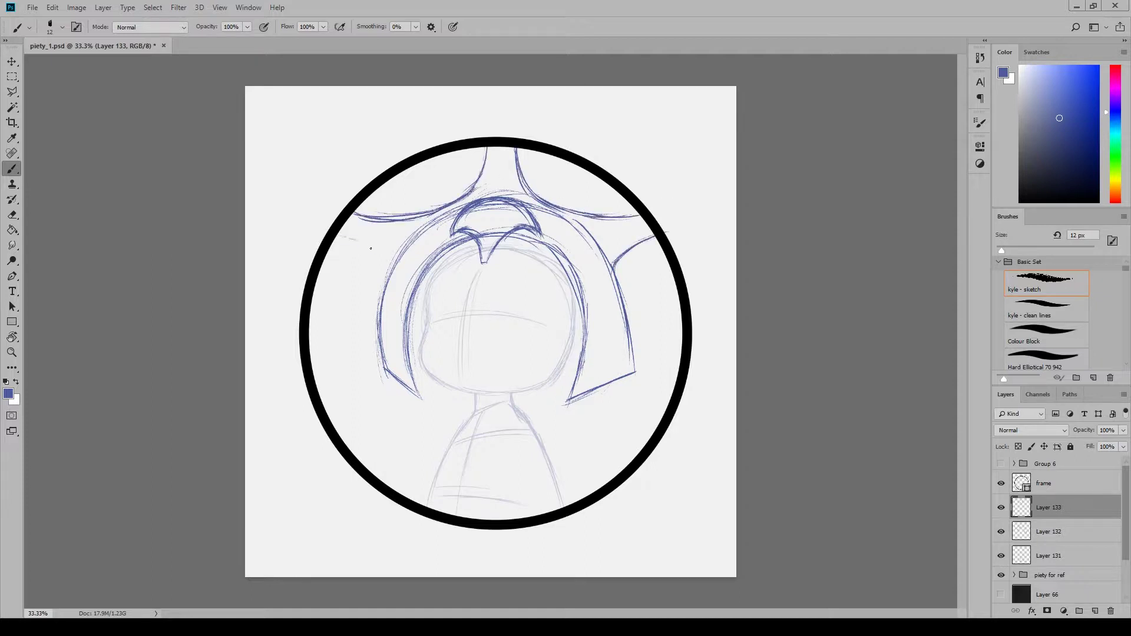
pyautogui.moveTo(337, 236)
pyautogui.mouseDown()
pyautogui.moveTo(393, 270)
pyautogui.moveTo(384, 295)
pyautogui.mouseUp()
pyautogui.moveTo(639, 243); pyautogui.dragTo(614, 282)
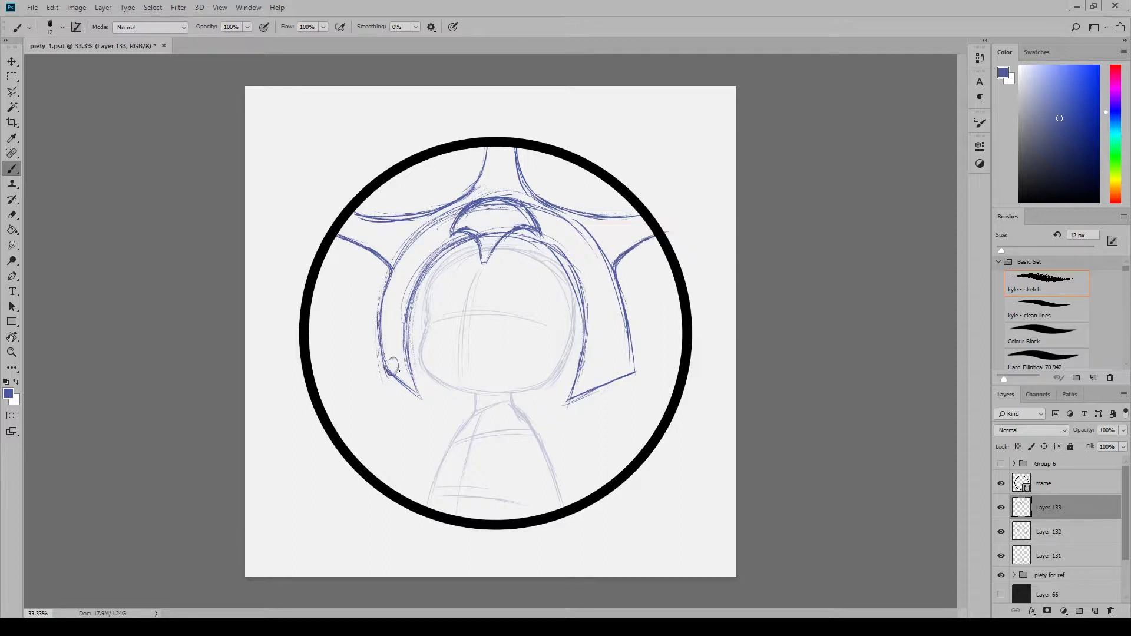
pyautogui.moveTo(485, 263); pyautogui.dragTo(541, 215)
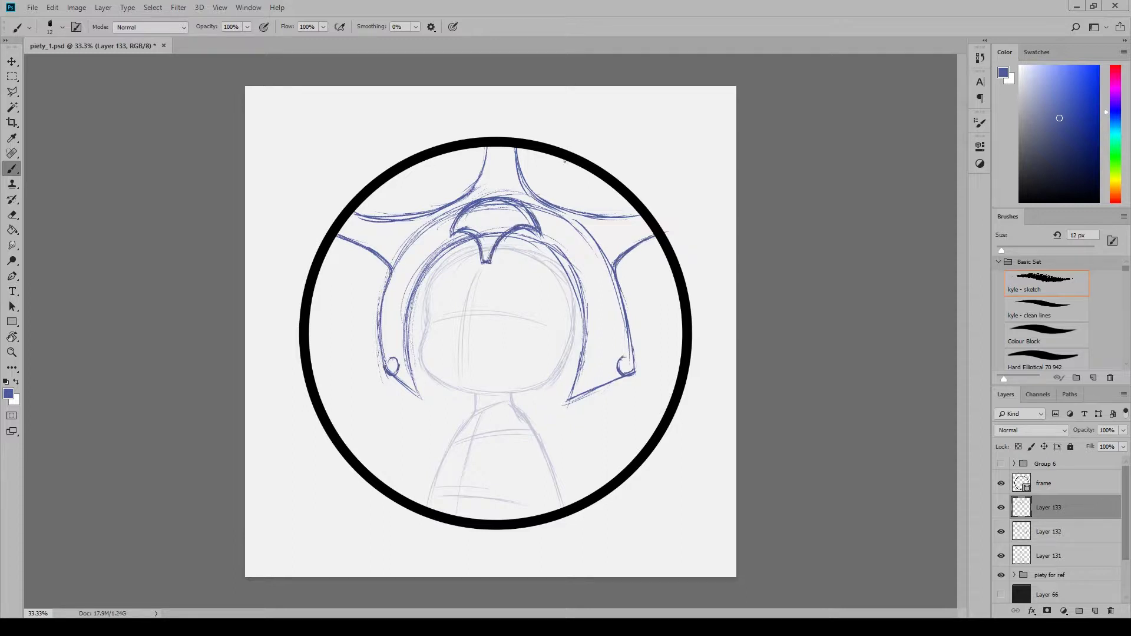
pyautogui.moveTo(487, 148); pyautogui.dragTo(475, 186)
pyautogui.moveTo(516, 148); pyautogui.dragTo(543, 197)
# On new layers, outline the hairline and face, and sketch the neck, shoulders and inner arm line
pyautogui.hotkey('ctrl', 'shift', 'alt', 'n')
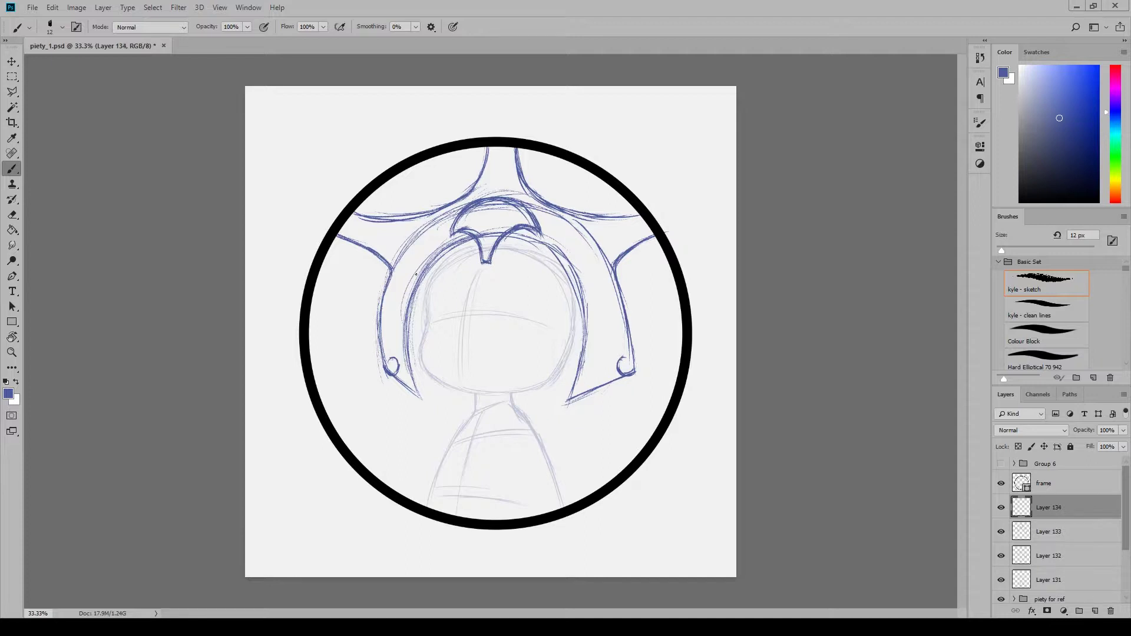
pyautogui.moveTo(454, 255); pyautogui.dragTo(540, 257)
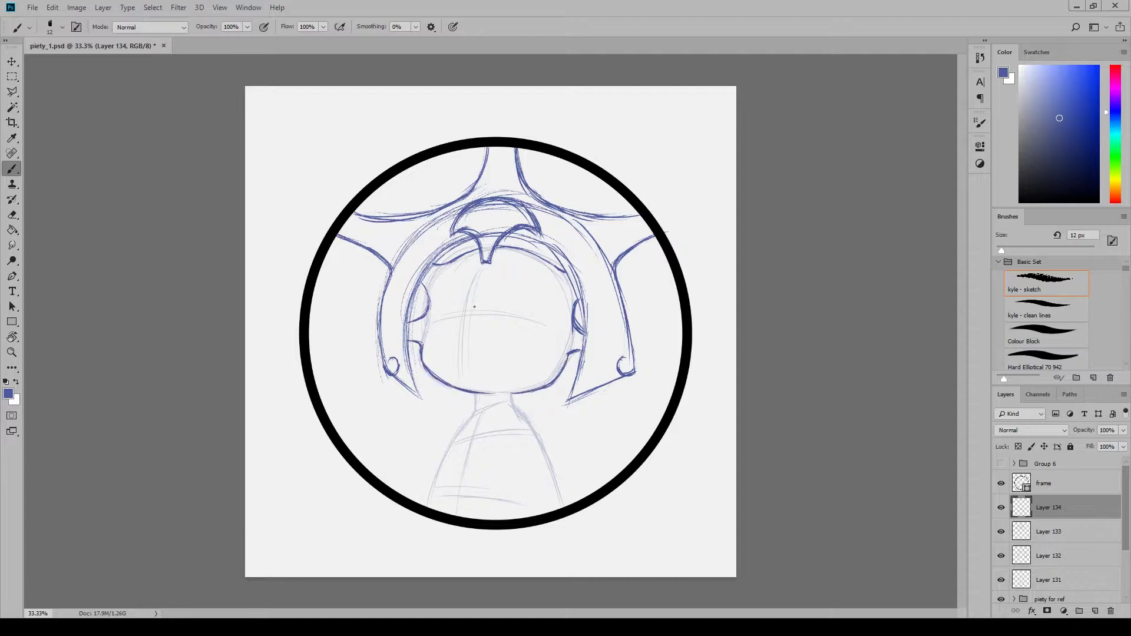
pyautogui.hotkey('ctrl', 'shift', 'alt', 'n')
pyautogui.moveTo(474, 414); pyautogui.dragTo(417, 500)
pyautogui.moveTo(513, 404); pyautogui.dragTo(574, 500)
pyautogui.moveTo(520, 463); pyautogui.dragTo(532, 517)
pyautogui.moveTo(520, 409); pyautogui.dragTo(578, 511)
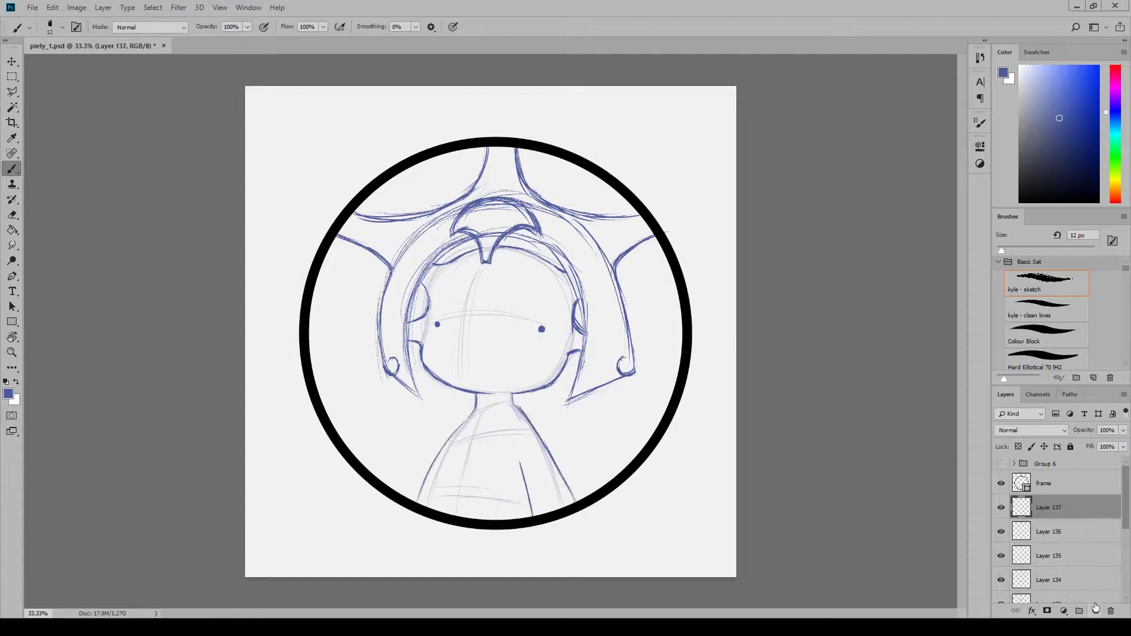
# Sketch a double-lined rounded collar around the neck and the curved band across the waist
pyautogui.moveTo(465, 424)
pyautogui.mouseDown()
pyautogui.moveTo(535, 438)
pyautogui.moveTo(508, 451)
pyautogui.mouseUp()
pyautogui.moveTo(511, 449); pyautogui.dragTo(534, 434)
pyautogui.moveTo(464, 423); pyautogui.dragTo(513, 450)
pyautogui.moveTo(471, 414); pyautogui.dragTo(510, 437)
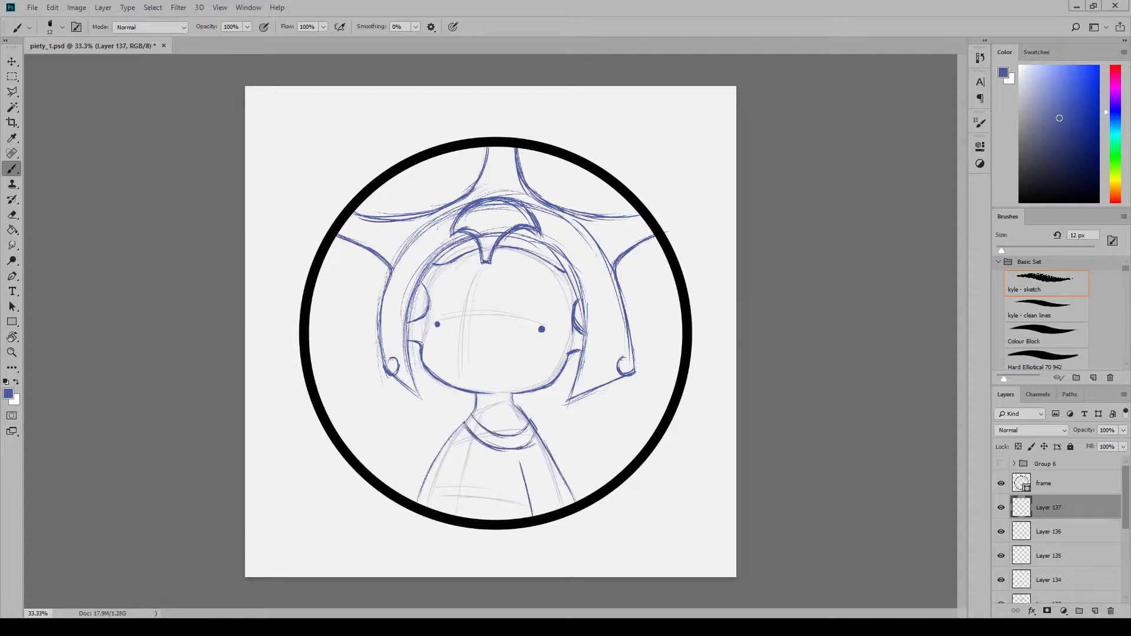
pyautogui.moveTo(432, 498); pyautogui.dragTo(528, 502)
pyautogui.moveTo(533, 516); pyautogui.dragTo(511, 521)
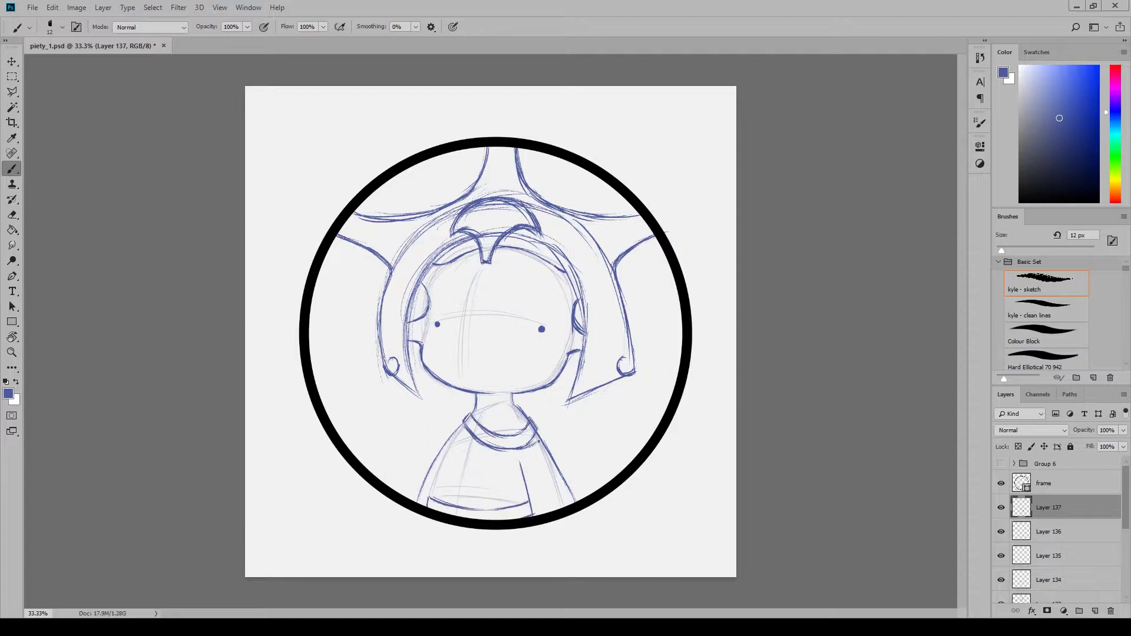
# Sketch a diagonal sash from the right shoulder down to the waist, and erase where it overlaps the waistband
pyautogui.moveTo(537, 442); pyautogui.dragTo(454, 493)
pyautogui.moveTo(510, 466); pyautogui.dragTo(548, 453)
pyautogui.moveTo(464, 485); pyautogui.dragTo(519, 450)
pyautogui.moveTo(463, 507); pyautogui.dragTo(544, 454)
pyautogui.moveTo(541, 438); pyautogui.dragTo(551, 453)
pyautogui.moveTo(495, 477); pyautogui.dragTo(546, 454)
pyautogui.press('e')
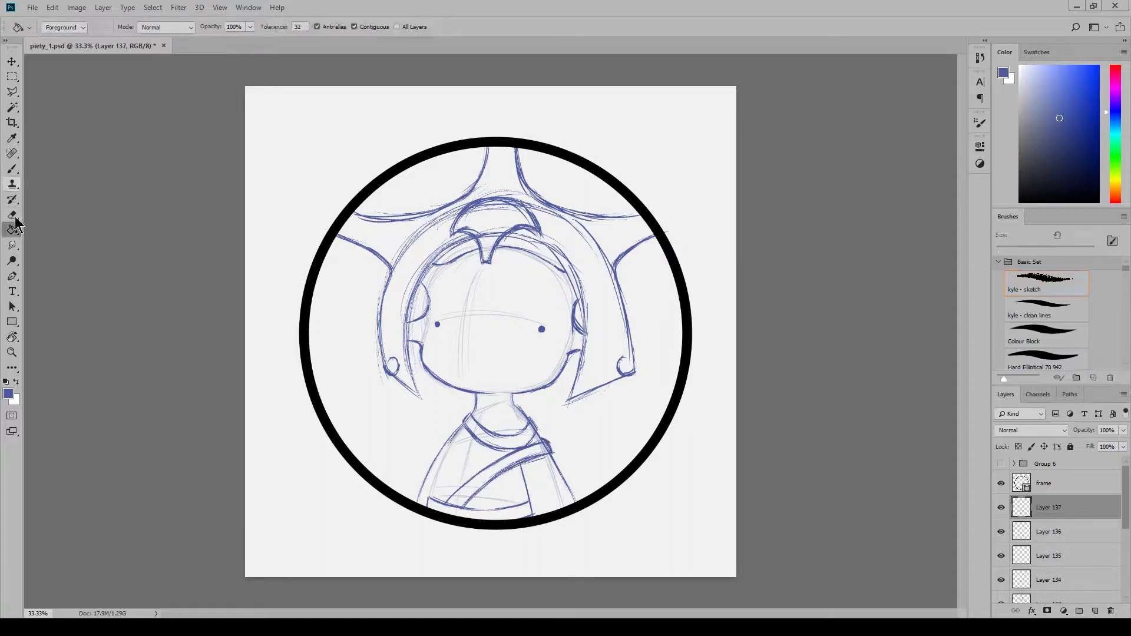
pyautogui.moveTo(453, 502); pyautogui.dragTo(495, 489)
# Draw the chest contour, the waistband's upper edge and the lower edge of the diagonal sash
pyautogui.press('b')
pyautogui.moveTo(458, 436)
pyautogui.mouseDown()
pyautogui.moveTo(435, 468)
pyautogui.moveTo(444, 490)
pyautogui.moveTo(525, 487)
pyautogui.mouseUp()
pyautogui.moveTo(426, 502)
pyautogui.mouseDown()
pyautogui.moveTo(527, 510)
pyautogui.moveTo(427, 504)
pyautogui.mouseUp()
pyautogui.moveTo(434, 489); pyautogui.dragTo(523, 486)
pyautogui.moveTo(471, 500)
pyautogui.mouseDown()
pyautogui.moveTo(529, 508)
pyautogui.moveTo(550, 457)
pyautogui.mouseUp()
pyautogui.moveTo(534, 462); pyautogui.dragTo(551, 458)
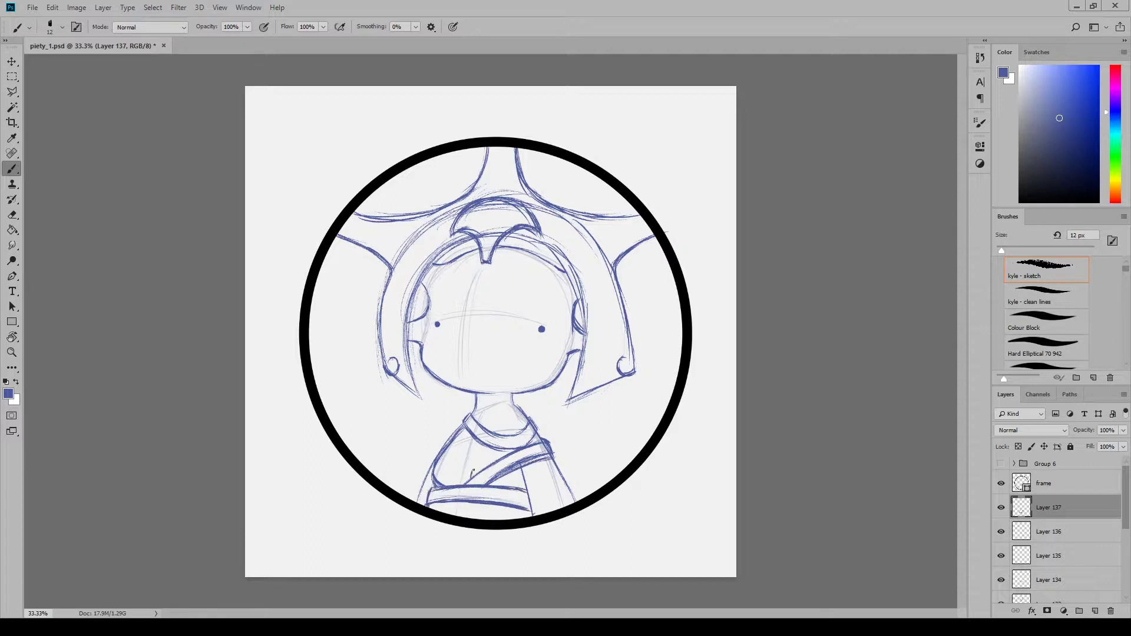
# Erase the overlapping chest and sash lines on the torso
pyautogui.press('e')
pyautogui.moveTo(457, 436); pyautogui.dragTo(438, 484)
pyautogui.moveTo(433, 466)
pyautogui.mouseDown()
pyautogui.moveTo(448, 487)
pyautogui.moveTo(554, 456)
pyautogui.mouseUp()
pyautogui.press('b')
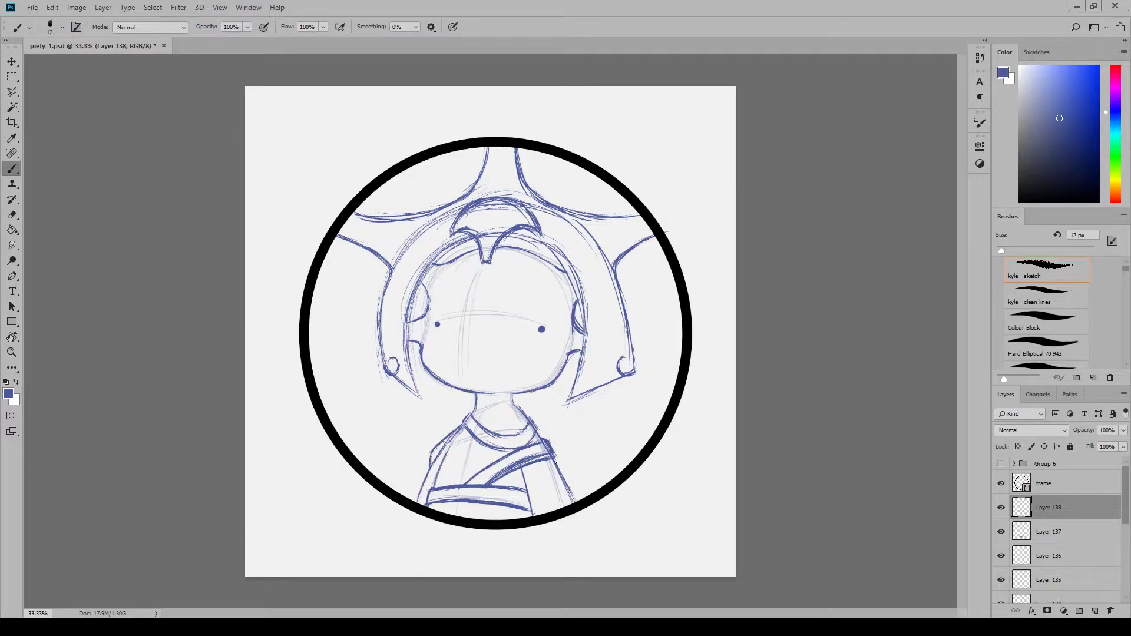
pyautogui.press('e')
# On a new layer beneath the clothing layers, sketch pointed ornaments projecting from both lower sides of the headdress, nudging them outward
pyautogui.hotkey('alt', '[')
pyautogui.hotkey('alt', '[')
pyautogui.press('b')
pyautogui.hotkey('ctrl', 'shift', 'alt', 'n')
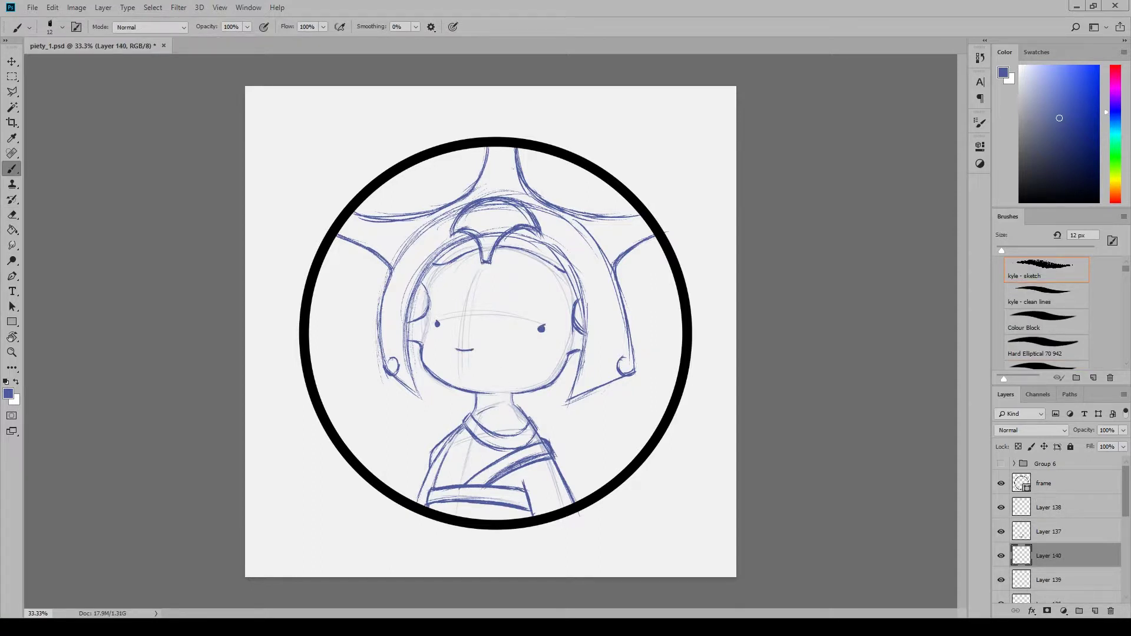
pyautogui.moveTo(331, 367); pyautogui.dragTo(322, 363)
pyautogui.moveTo(321, 364)
pyautogui.mouseDown()
pyautogui.moveTo(395, 377)
pyautogui.moveTo(321, 363)
pyautogui.mouseUp()
pyautogui.moveTo(323, 365); pyautogui.dragTo(404, 378)
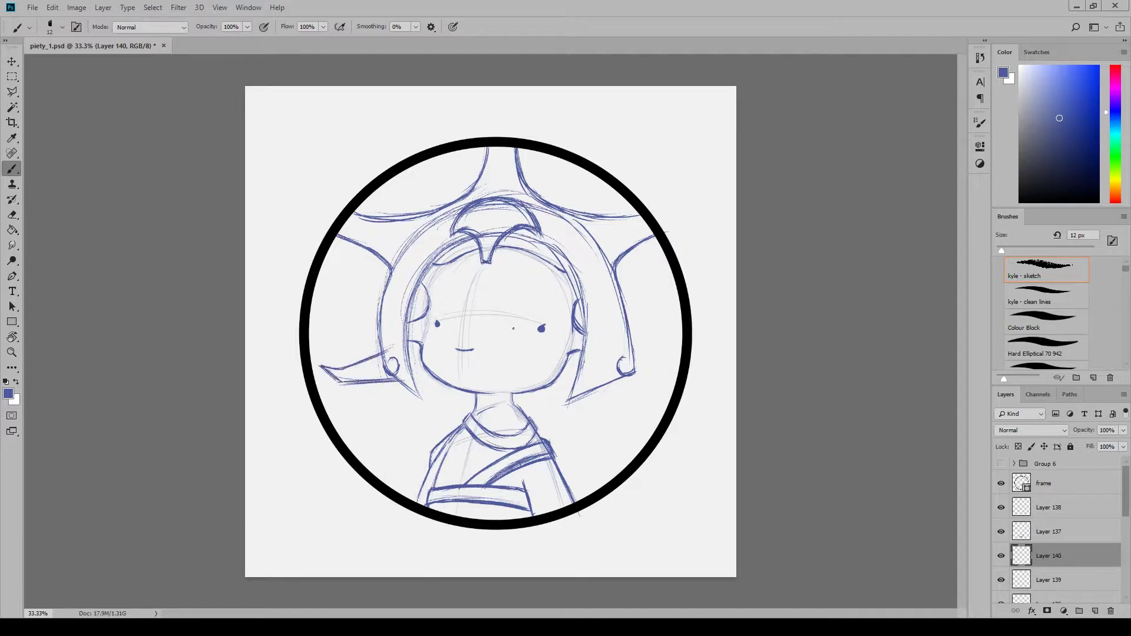
pyautogui.press('v')
pyautogui.moveTo(533, 352); pyautogui.dragTo(527, 343)
pyautogui.press('b')
pyautogui.moveTo(629, 340)
pyautogui.mouseDown()
pyautogui.moveTo(678, 357)
pyautogui.moveTo(628, 371)
pyautogui.moveTo(680, 358)
pyautogui.mouseUp()
pyautogui.press('e')
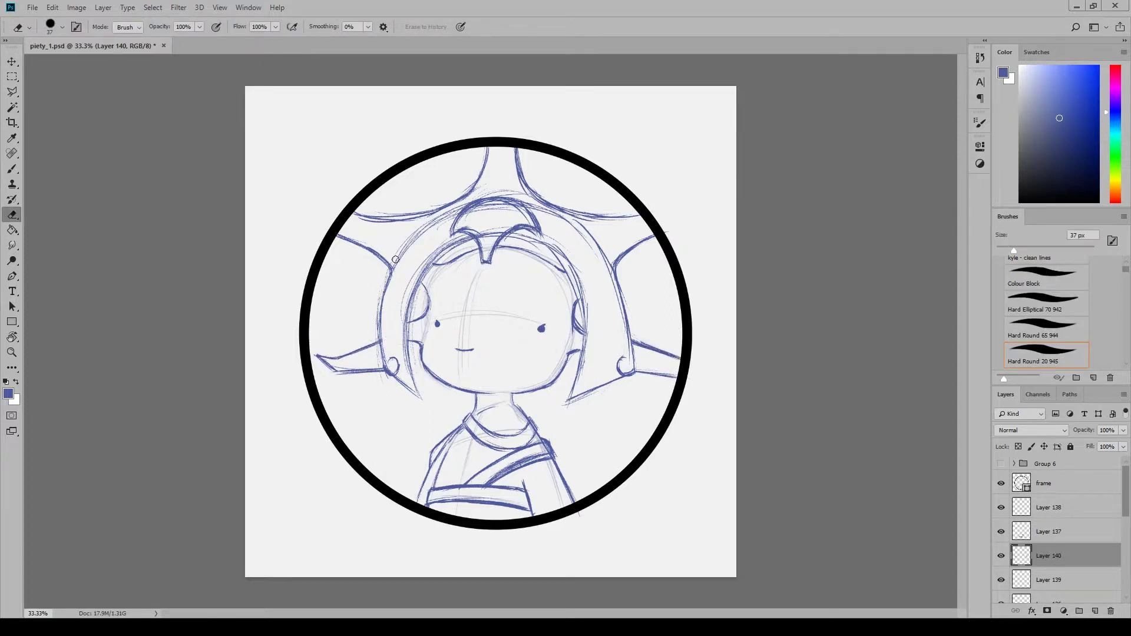
# Group all the character's sketch layers together, leaving the circular frame visible
pyautogui.keyDown('shift'); pyautogui.click(1054, 507); pyautogui.keyUp('shift')
pyautogui.scroll(-5, 1052, 577)
pyautogui.keyDown('shift'); pyautogui.click(1052, 592); pyautogui.keyUp('shift')
pyautogui.hotkey('ctrl', 'g')
pyautogui.click(1000, 484)
pyautogui.click(1000, 484)
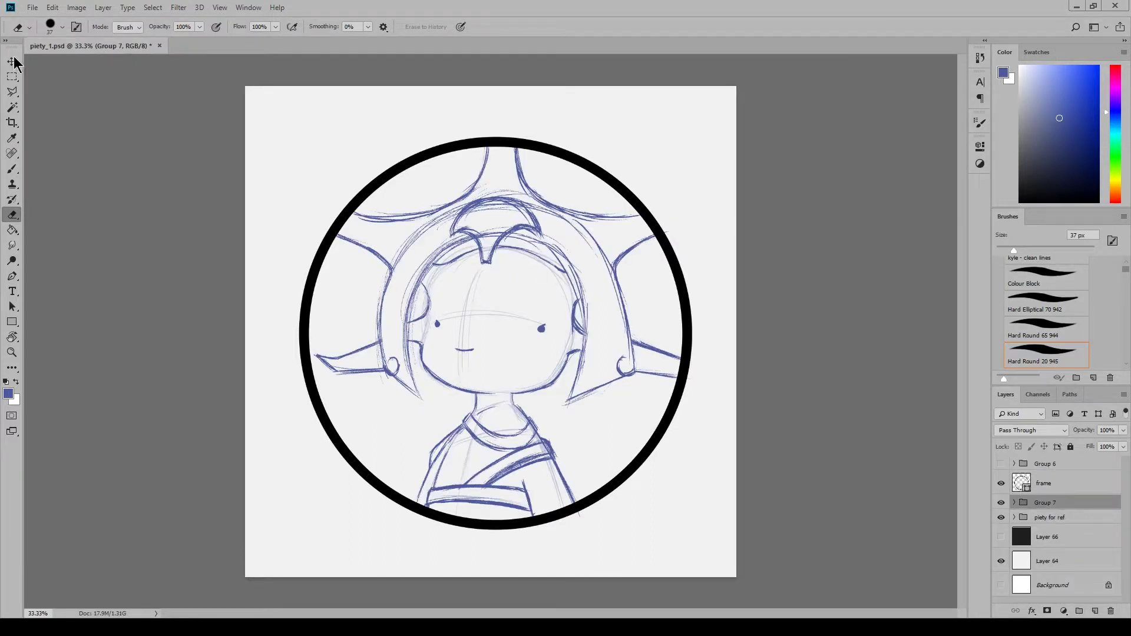
# Scale the sketch group to 90% and move it slightly down and left inside the circular frame
pyautogui.hotkey('ctrl', 't')
pyautogui.click(209, 26)
pyautogui.write('90')
pyautogui.press('Return')
pyautogui.press('Return')
pyautogui.press('v')
pyautogui.moveTo(537, 389); pyautogui.dragTo(531, 404)
# On a new layer inside the group, complete the pointed tips of the headdress spikes and the right side ornament
pyautogui.click(12, 169)
pyautogui.click(1014, 502)
pyautogui.click(1095, 611)
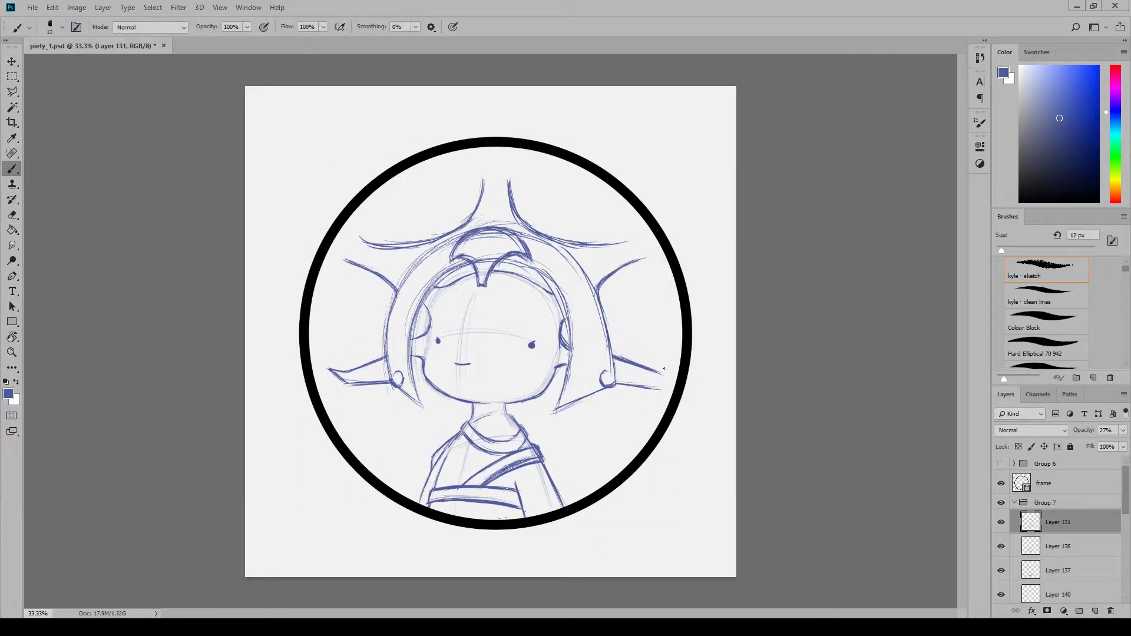
pyautogui.moveTo(674, 367); pyautogui.dragTo(662, 374)
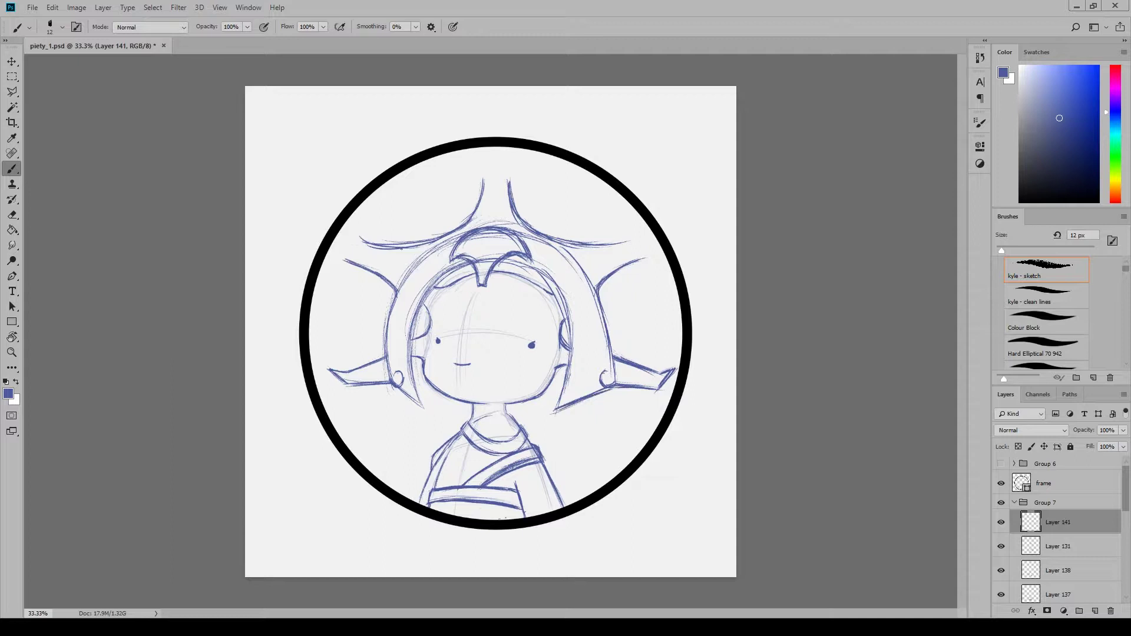
pyautogui.moveTo(396, 248)
pyautogui.mouseDown()
pyautogui.moveTo(333, 243)
pyautogui.moveTo(377, 272)
pyautogui.mouseUp()
pyautogui.moveTo(453, 229)
pyautogui.mouseDown()
pyautogui.moveTo(494, 152)
pyautogui.moveTo(516, 206)
pyautogui.mouseUp()
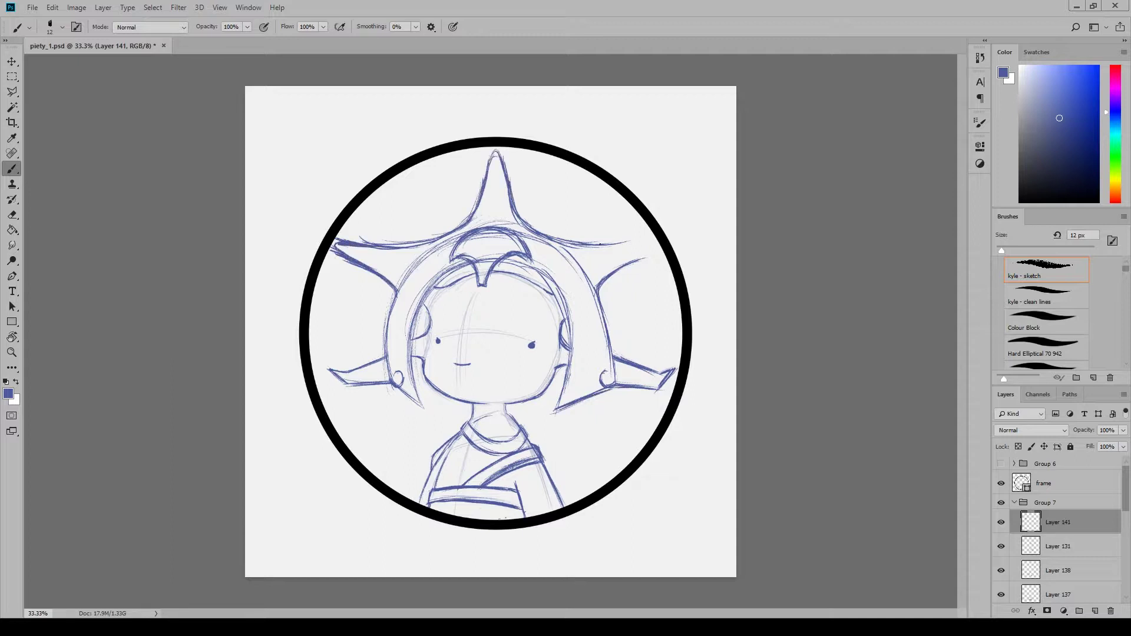
pyautogui.moveTo(599, 243); pyautogui.dragTo(654, 244)
pyautogui.moveTo(611, 270); pyautogui.dragTo(655, 246)
# Sketch curved vertical bars behind the headdress on both sides, running down from the side spikes past the lower ornaments
pyautogui.moveTo(377, 277)
pyautogui.mouseDown()
pyautogui.moveTo(365, 381)
pyautogui.moveTo(377, 404)
pyautogui.moveTo(364, 357)
pyautogui.mouseUp()
pyautogui.moveTo(609, 277); pyautogui.dragTo(628, 382)
pyautogui.moveTo(615, 272); pyautogui.dragTo(633, 357)
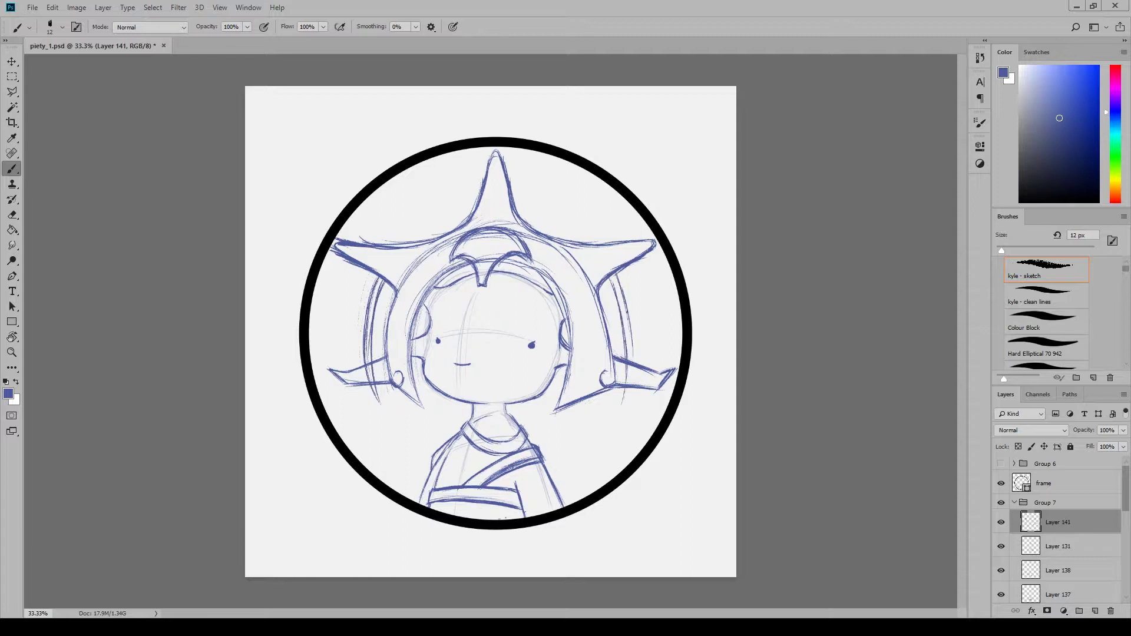
pyautogui.moveTo(630, 310); pyautogui.dragTo(620, 417)
pyautogui.moveTo(623, 271); pyautogui.dragTo(607, 340)
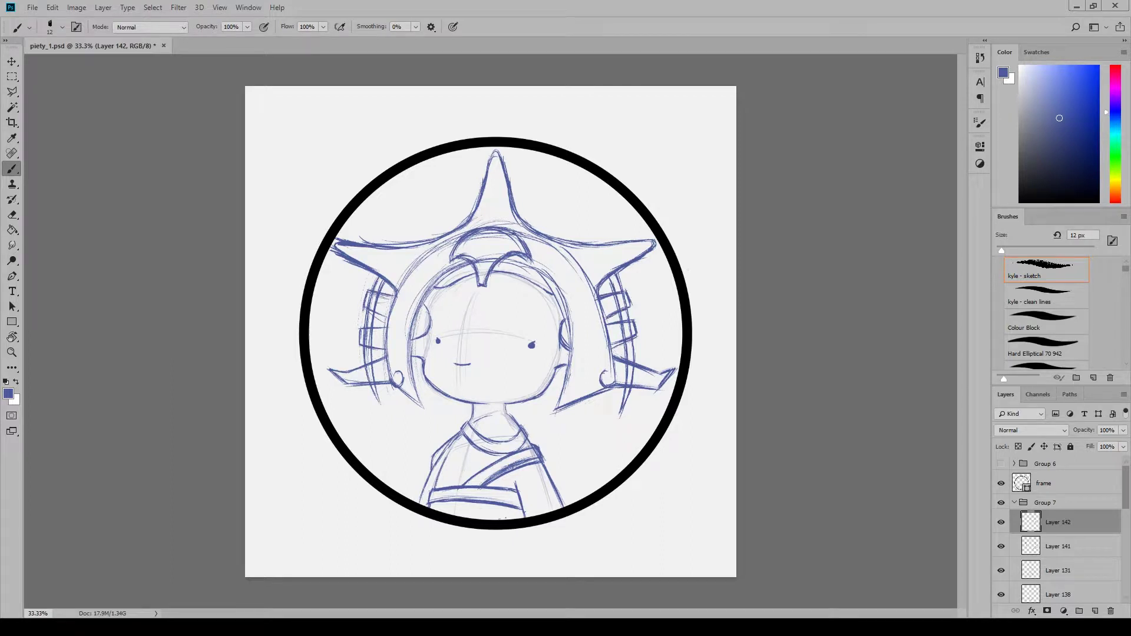
# Sketch a long ribbon hanging from below the headdress on the character's right-hand side of the image
pyautogui.moveTo(554, 370); pyautogui.dragTo(595, 487)
pyautogui.moveTo(557, 386)
pyautogui.mouseDown()
pyautogui.moveTo(567, 451)
pyautogui.moveTo(598, 489)
pyautogui.moveTo(576, 489)
pyautogui.mouseUp()
pyautogui.moveTo(574, 489); pyautogui.dragTo(597, 487)
pyautogui.moveTo(433, 397); pyautogui.dragTo(396, 490)
pyautogui.moveTo(418, 406); pyautogui.dragTo(394, 481)
pyautogui.moveTo(435, 376); pyautogui.dragTo(405, 436)
pyautogui.moveTo(429, 423); pyautogui.dragTo(412, 493)
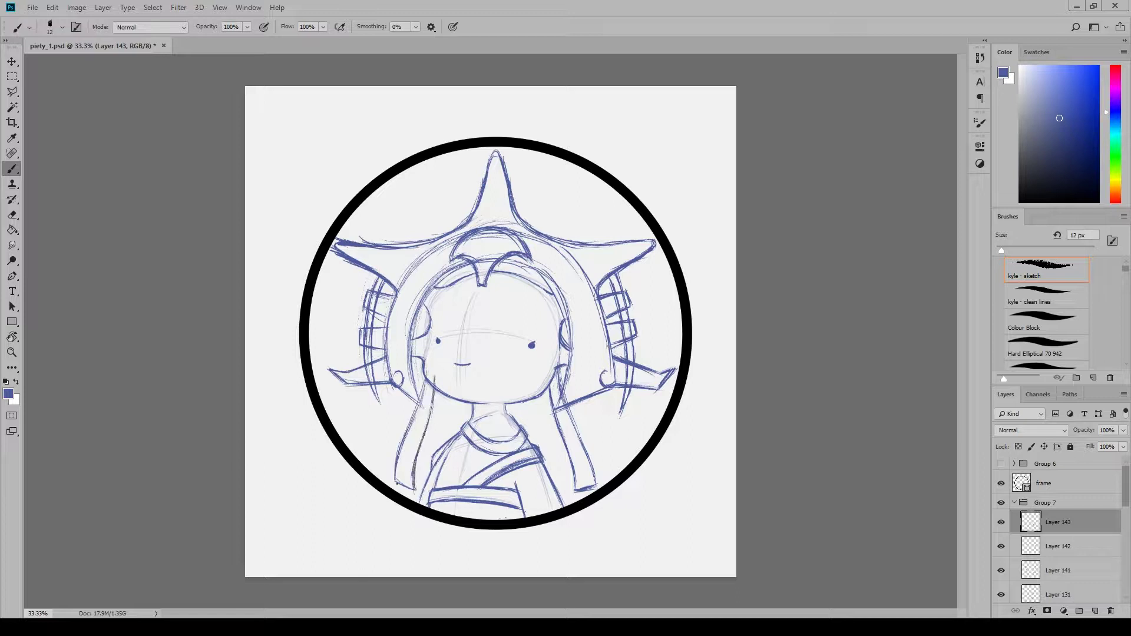
pyautogui.hotkey('ctrl', 'alt', 'z')
pyautogui.hotkey('ctrl', 'alt', 'z')
pyautogui.hotkey('ctrl', 'alt', 'z')
pyautogui.hotkey('ctrl', 'alt', 'z')
pyautogui.hotkey('ctrl', 'alt', 'z')
# Sketch a hanging strand between the neck and the right ribbon, and erase the overlapping ribbon lines
pyautogui.moveTo(525, 377); pyautogui.dragTo(526, 439)
pyautogui.moveTo(535, 380)
pyautogui.mouseDown()
pyautogui.moveTo(551, 480)
pyautogui.moveTo(537, 393)
pyautogui.mouseUp()
pyautogui.press('e')
pyautogui.moveTo(555, 366); pyautogui.dragTo(572, 401)
pyautogui.click(14, 169)
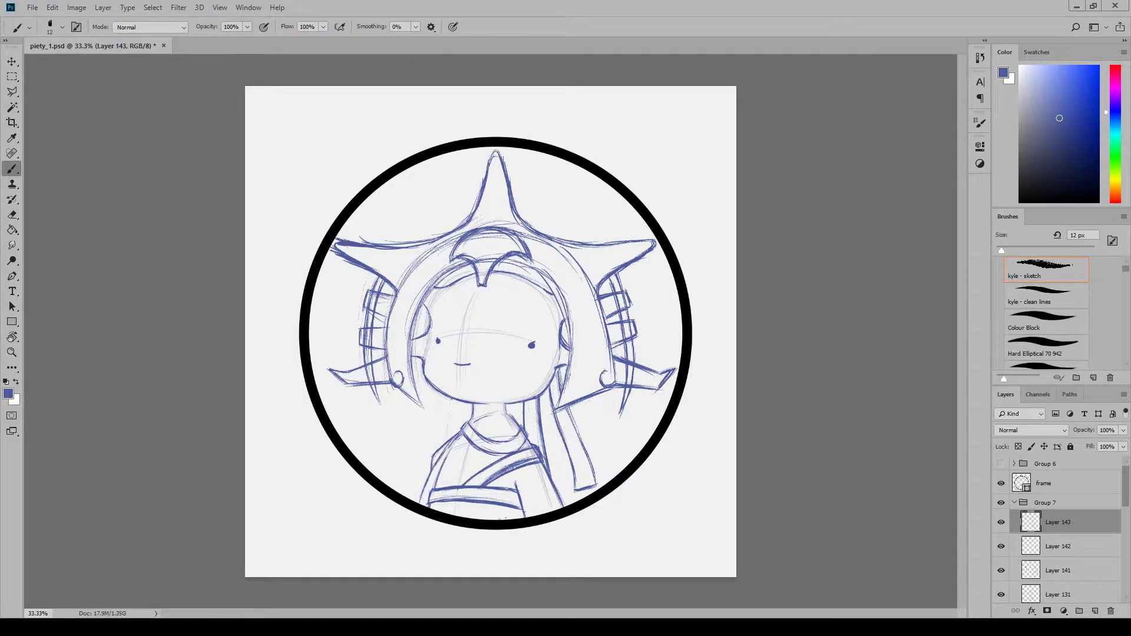
# Sketch a matching strand behind the left side of the neck and clean up its overlap
pyautogui.moveTo(451, 399); pyautogui.dragTo(447, 453)
pyautogui.moveTo(465, 403); pyautogui.dragTo(465, 437)
pyautogui.moveTo(465, 404)
pyautogui.mouseDown()
pyautogui.moveTo(466, 434)
pyautogui.moveTo(453, 445)
pyautogui.mouseUp()
pyautogui.click(19, 213)
pyautogui.press('b')
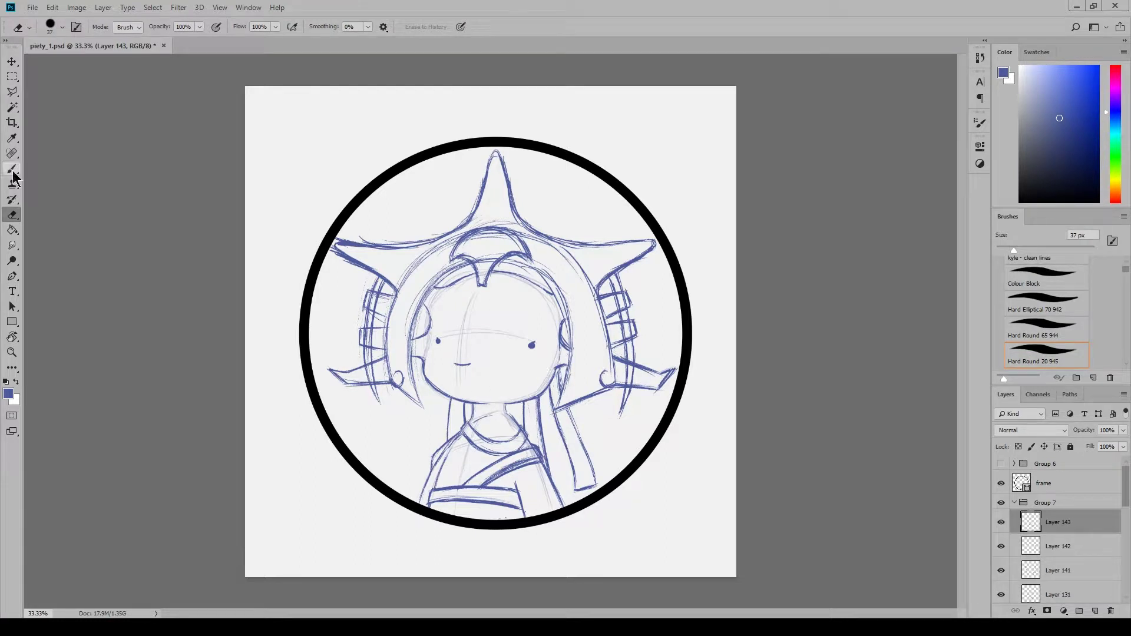
# On a new layer, draw ridge lines from the headdress's inner edge out to the tips of both side spikes
pyautogui.hotkey('ctrl', 'shift', 'alt', 'n')
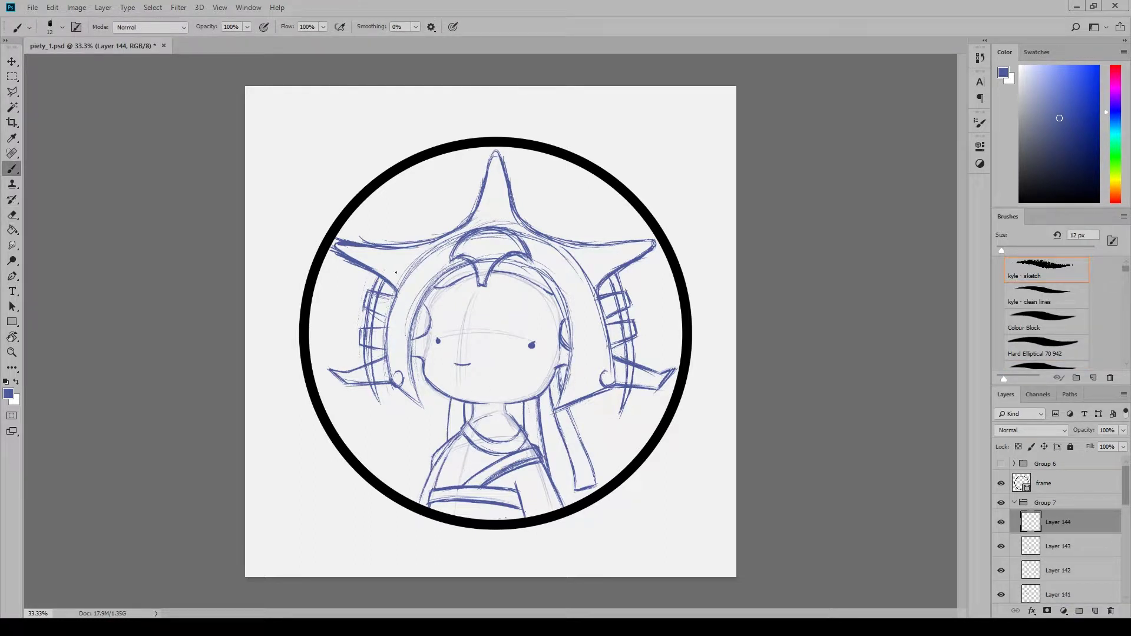
pyautogui.moveTo(390, 267)
pyautogui.mouseDown()
pyautogui.moveTo(337, 246)
pyautogui.moveTo(426, 282)
pyautogui.mouseUp()
pyautogui.moveTo(653, 242)
pyautogui.mouseDown()
pyautogui.moveTo(551, 273)
pyautogui.moveTo(651, 244)
pyautogui.mouseUp()
pyautogui.click(11, 214)
pyautogui.click(11, 169)
pyautogui.moveTo(556, 279); pyautogui.dragTo(646, 246)
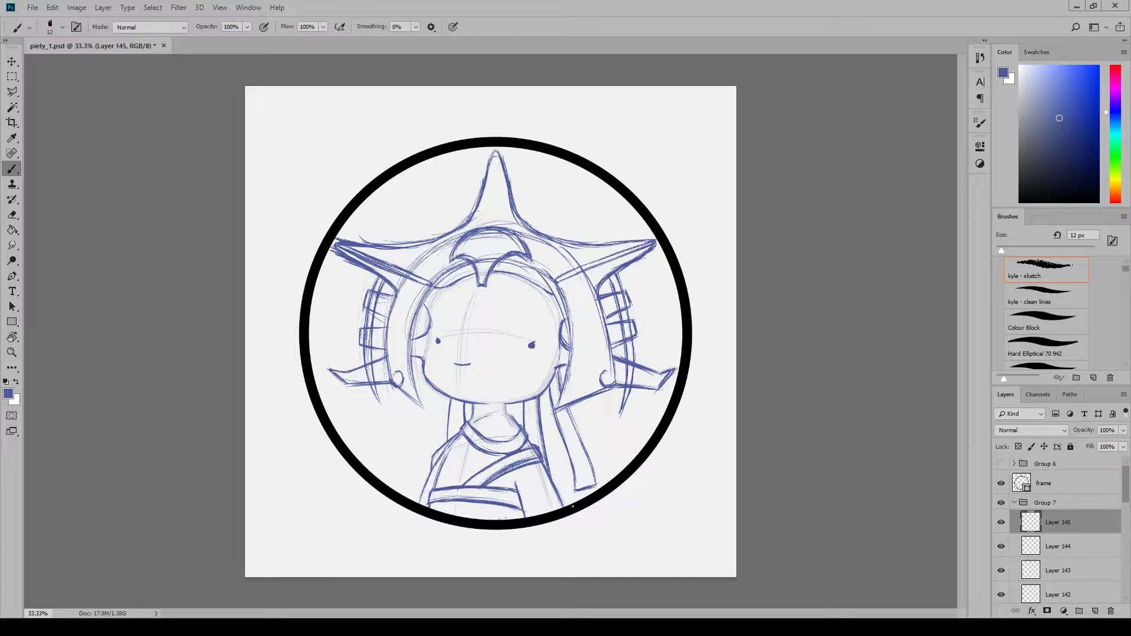
# Rename the drawing group as sketch and lower its opacity to about 21%
pyautogui.click(1014, 502)
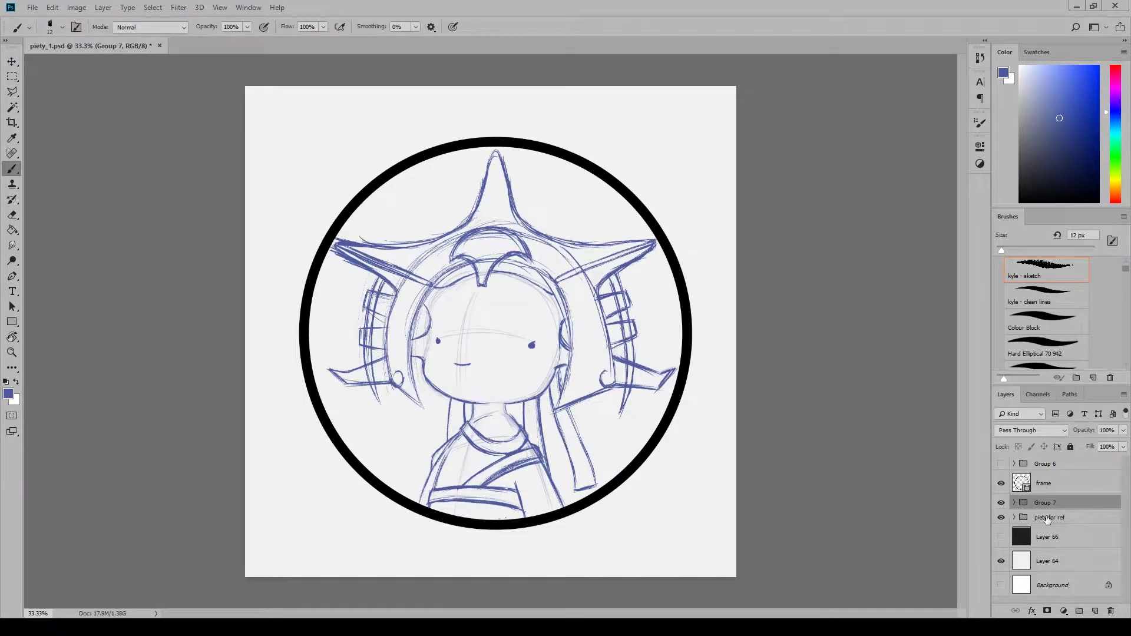
pyautogui.click(1055, 503)
pyautogui.doubleClick(1045, 503)
pyautogui.write('sketch')
pyautogui.press('Return')
pyautogui.click(1123, 431)
pyautogui.moveTo(1125, 444); pyautogui.dragTo(1079, 444)
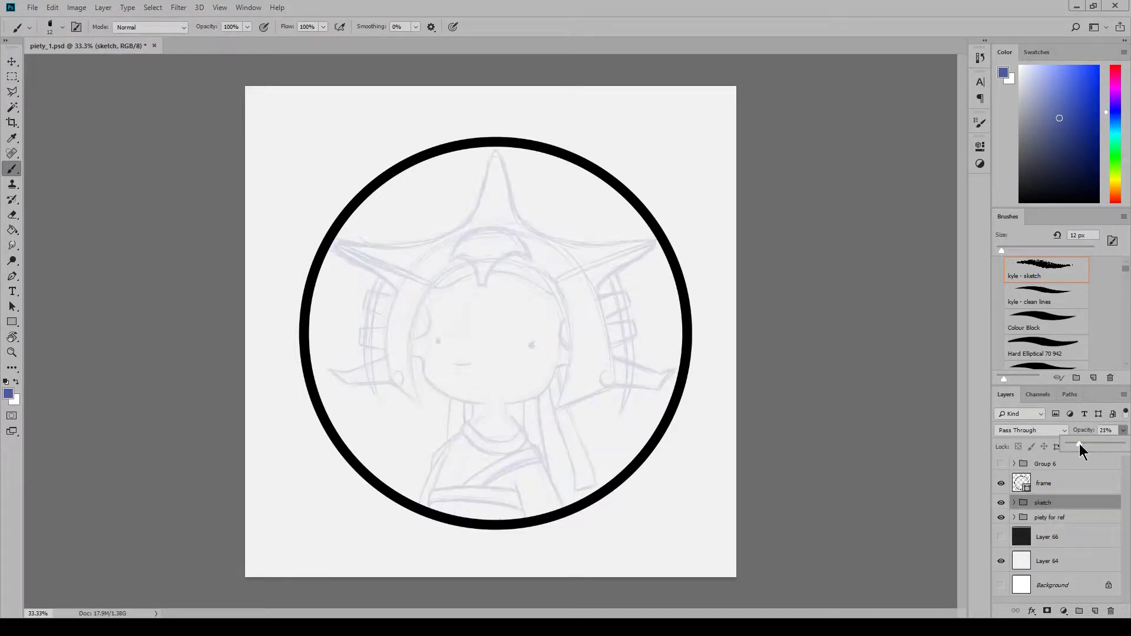
# On a new layer above the faded sketch, trace refined lines for the chest, waistband, shoulder and clothing details
pyautogui.click(1093, 607)
pyautogui.moveTo(449, 451)
pyautogui.mouseDown()
pyautogui.moveTo(438, 487)
pyautogui.moveTo(515, 490)
pyautogui.mouseUp()
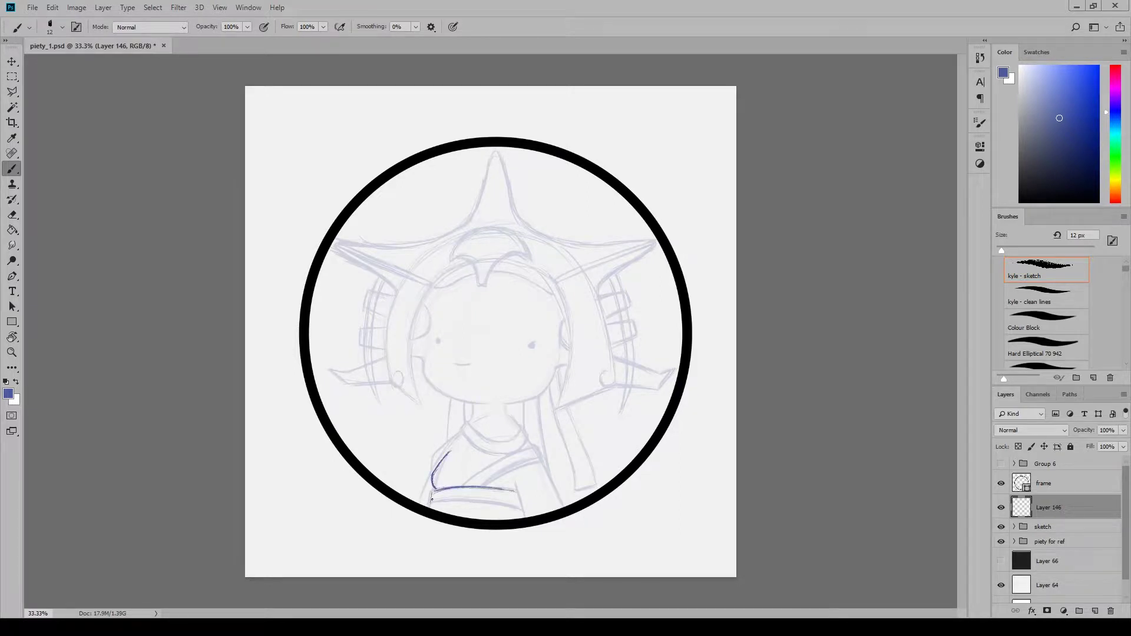
pyautogui.moveTo(430, 501)
pyautogui.mouseDown()
pyautogui.moveTo(522, 507)
pyautogui.moveTo(535, 446)
pyautogui.moveTo(464, 422)
pyautogui.mouseUp()
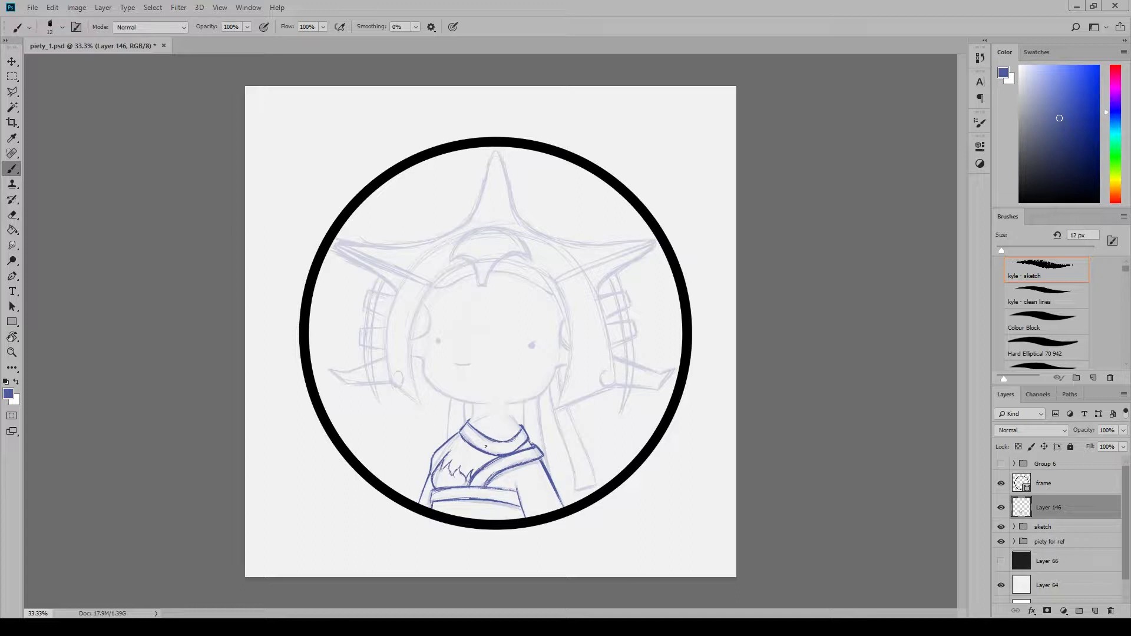
# Hide the traced clothing layer, and place a new blank layer in a group named lineart above the sketch group
pyautogui.click(999, 510)
pyautogui.click(1060, 527)
pyautogui.click(1094, 611)
pyautogui.click(1079, 610)
pyautogui.moveTo(1060, 546); pyautogui.dragTo(1055, 527)
pyautogui.doubleClick(1046, 527)
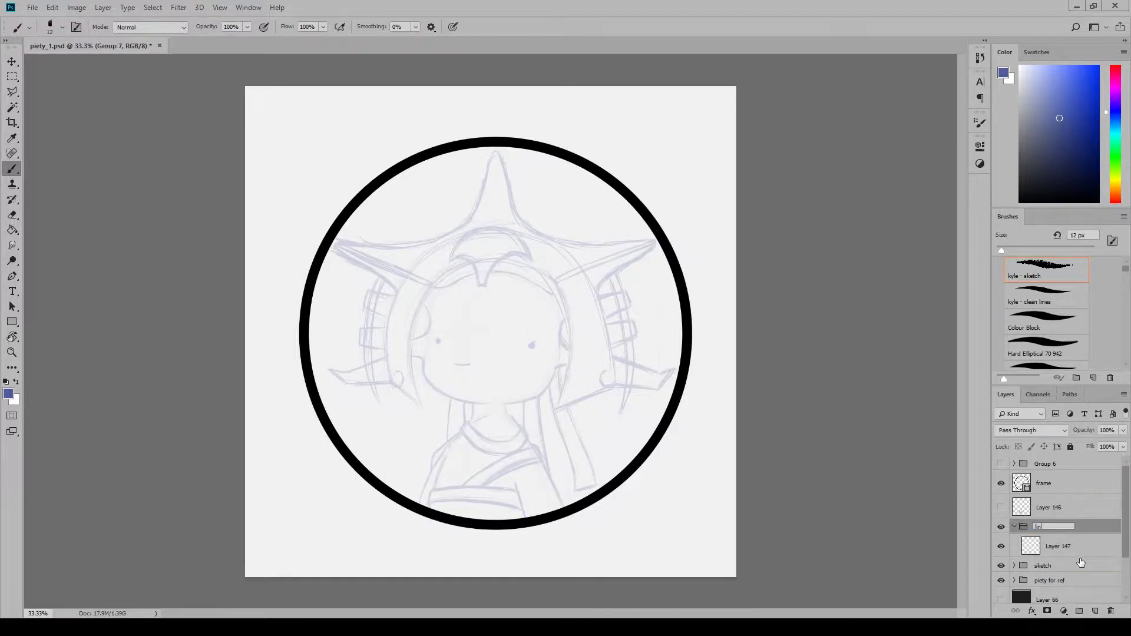
pyautogui.write('lineart')
pyautogui.press('Return')
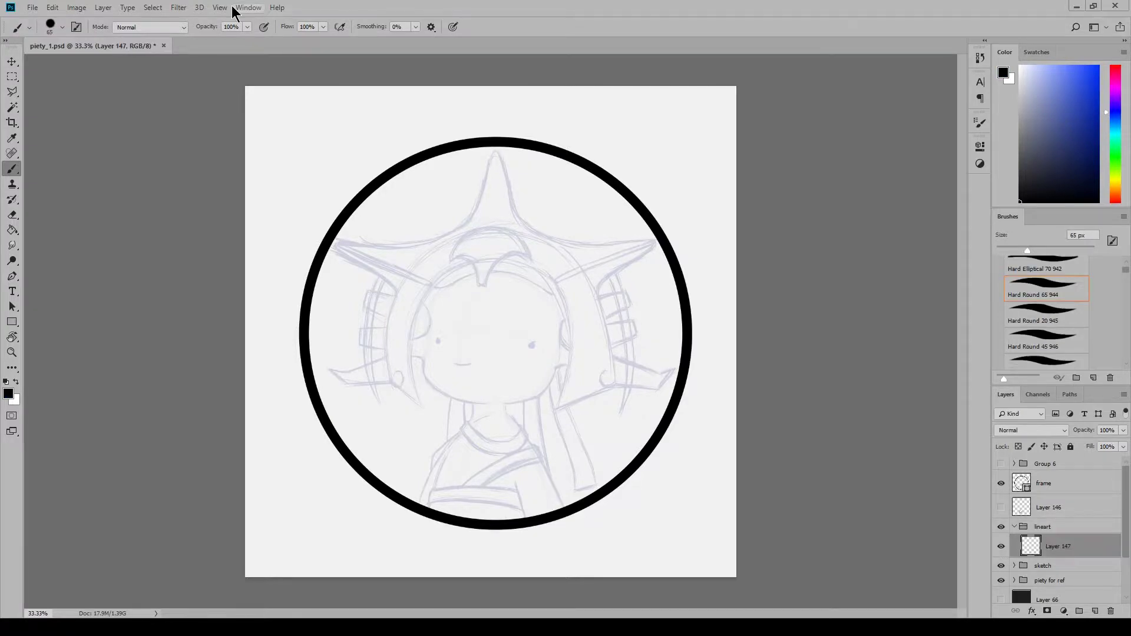
# Ink the jaw and cheek curve over the sketched face and trim its upper end
pyautogui.hotkey('ctrl', '1')
pyautogui.scroll(-5, 303, 116)
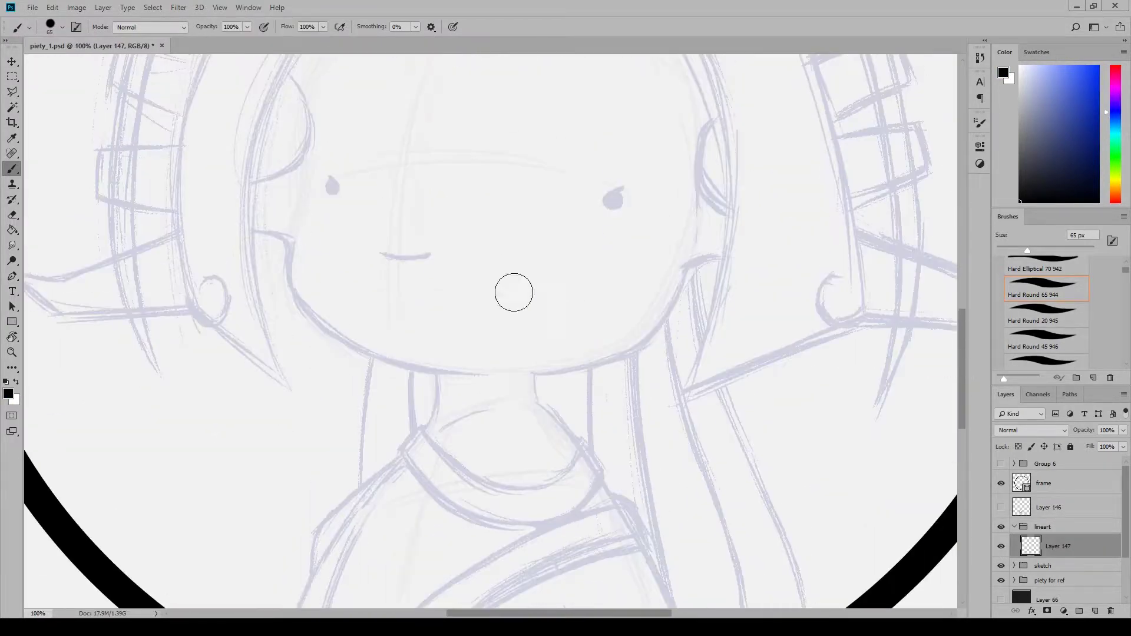
pyautogui.moveTo(292, 239)
pyautogui.mouseDown()
pyautogui.moveTo(694, 265)
pyautogui.moveTo(712, 247)
pyautogui.mouseUp()
pyautogui.hotkey('ctrl', 'z')
pyautogui.hotkey('ctrl', 'z')
pyautogui.press('e')
pyautogui.moveTo(282, 227); pyautogui.dragTo(297, 233)
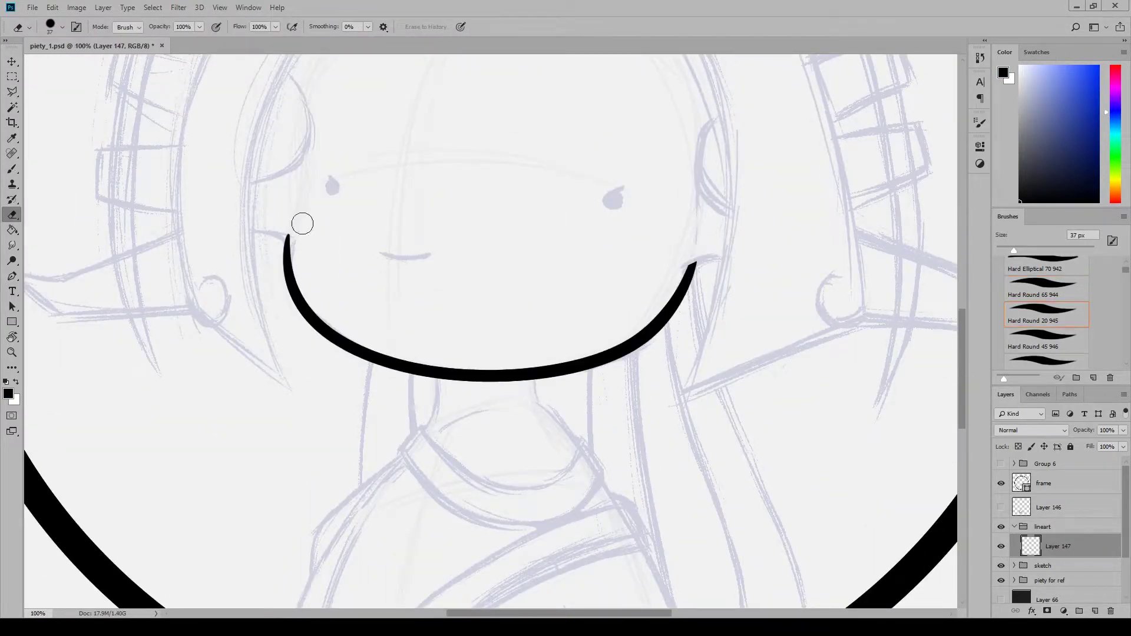
# Ink the character's neck and the torso line on the viewer's left, thickening its lower part and tapering its upper end
pyautogui.press('b')
pyautogui.moveTo(962, 337)
pyautogui.mouseDown()
pyautogui.moveTo(965, 353)
pyautogui.moveTo(977, 350)
pyautogui.moveTo(971, 367)
pyautogui.mouseUp()
pyautogui.moveTo(536, 253)
pyautogui.mouseDown()
pyautogui.moveTo(713, 570)
pyautogui.moveTo(539, 295)
pyautogui.mouseUp()
pyautogui.hotkey('ctrl', 'z')
pyautogui.moveTo(443, 265)
pyautogui.mouseDown()
pyautogui.moveTo(424, 321)
pyautogui.moveTo(382, 382)
pyautogui.mouseUp()
pyautogui.moveTo(357, 427); pyautogui.dragTo(313, 572)
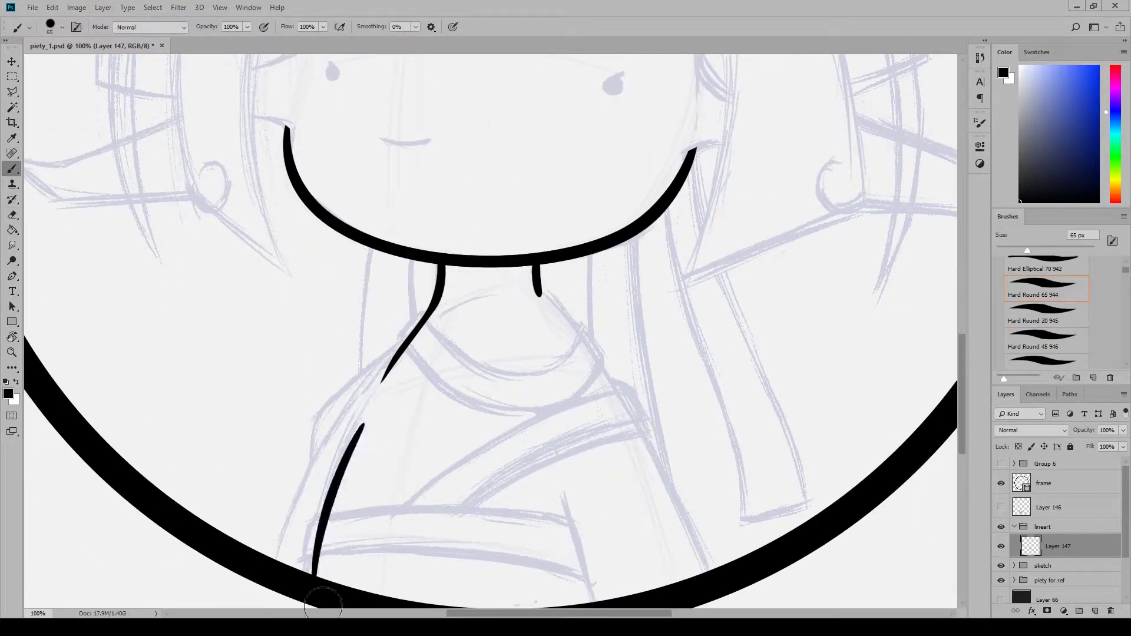
pyautogui.moveTo(328, 486); pyautogui.dragTo(306, 571)
pyautogui.press('e')
pyautogui.moveTo(360, 420); pyautogui.dragTo(339, 500)
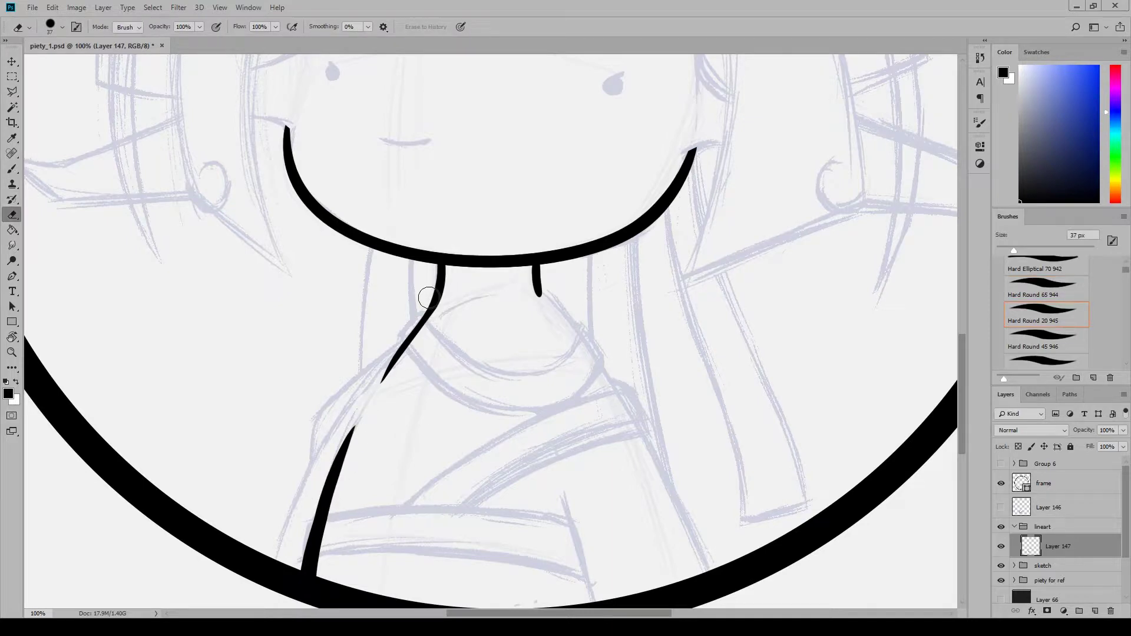
# Ink the shoulder and arm line on the viewer's right down to the frame and smooth the neck lines
pyautogui.press('b')
pyautogui.moveTo(538, 289); pyautogui.dragTo(704, 574)
pyautogui.moveTo(683, 518); pyautogui.dragTo(707, 580)
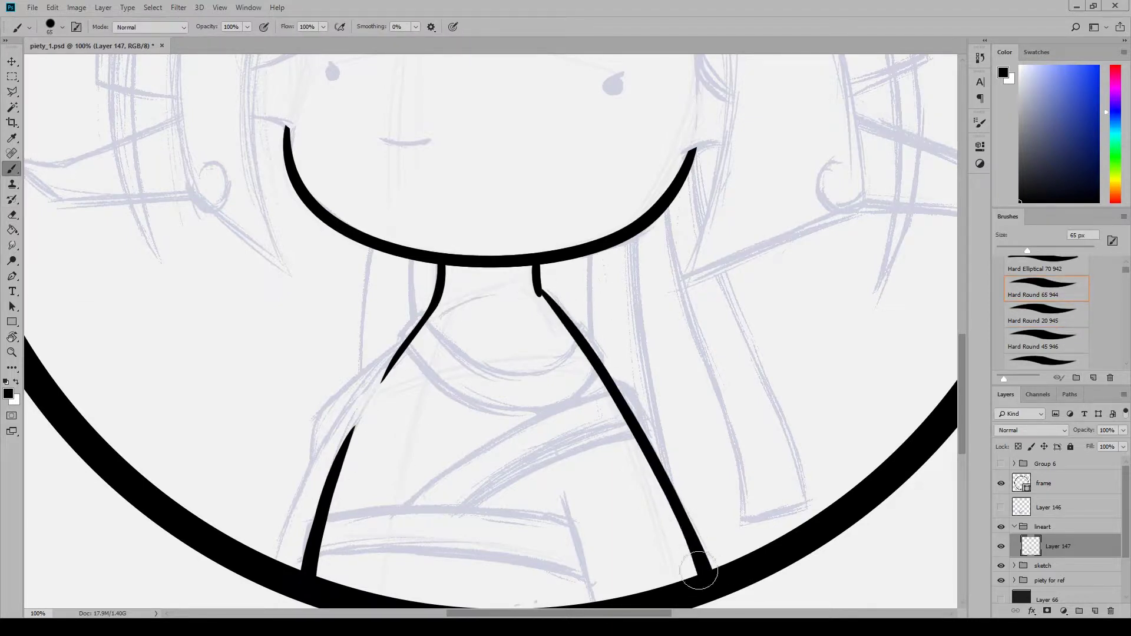
pyautogui.press('e')
pyautogui.moveTo(526, 272); pyautogui.dragTo(574, 333)
pyautogui.click(14, 169)
pyautogui.moveTo(436, 261); pyautogui.dragTo(434, 300)
pyautogui.moveTo(961, 363); pyautogui.dragTo(961, 376)
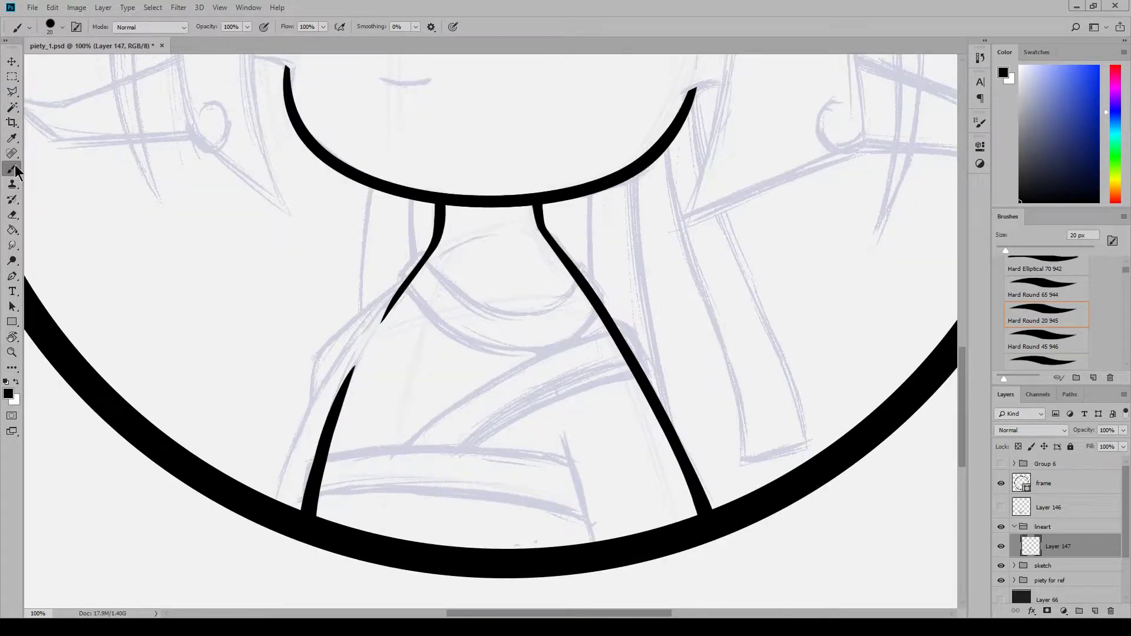
# Ink the short inner arm line beside the waist and taper its upper end
pyautogui.click(14, 167)
pyautogui.moveTo(567, 437); pyautogui.dragTo(591, 571)
pyautogui.press('e')
pyautogui.moveTo(570, 470); pyautogui.dragTo(573, 424)
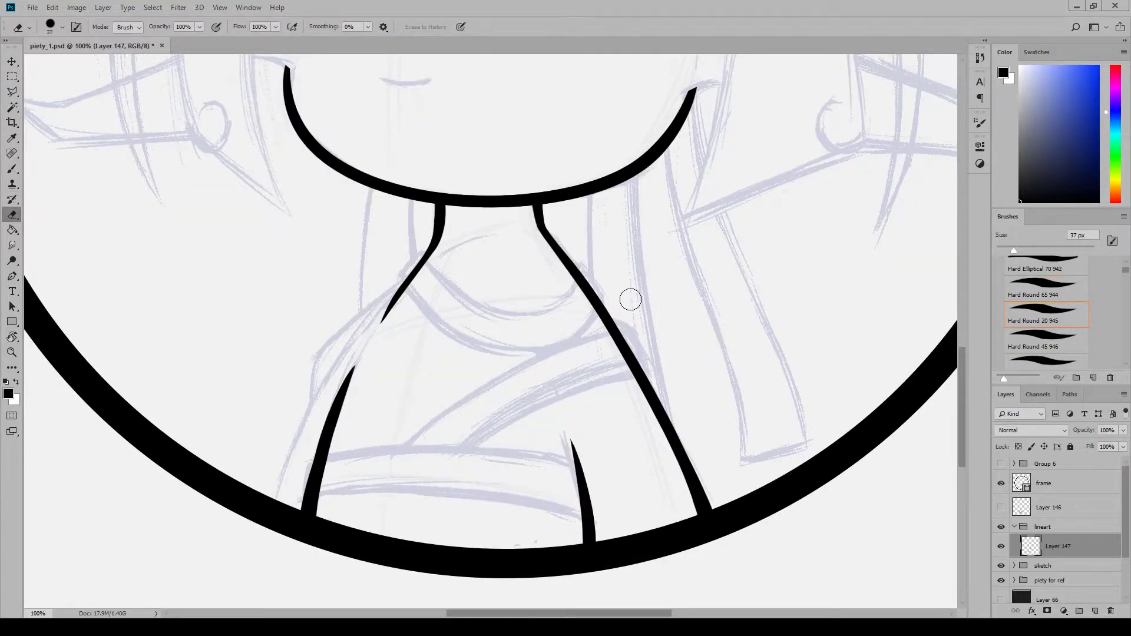
# On a new layer, ink the outer shoulder and arm contour on the viewer's left and clean its inner edge
pyautogui.click(12, 169)
pyautogui.click(1094, 611)
pyautogui.moveTo(414, 268); pyautogui.dragTo(280, 502)
pyautogui.hotkey('ctrl', 'z')
pyautogui.moveTo(425, 264); pyautogui.dragTo(276, 502)
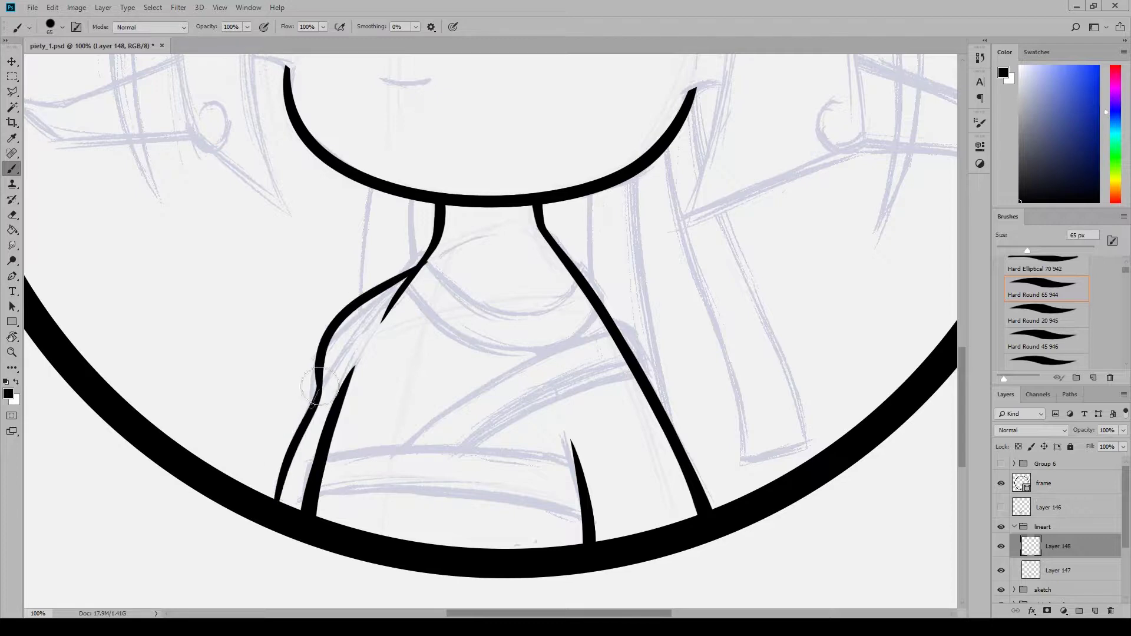
pyautogui.moveTo(319, 377); pyautogui.dragTo(272, 499)
pyautogui.moveTo(323, 345); pyautogui.dragTo(331, 408)
pyautogui.click(13, 215)
pyautogui.moveTo(338, 347); pyautogui.dragTo(343, 326)
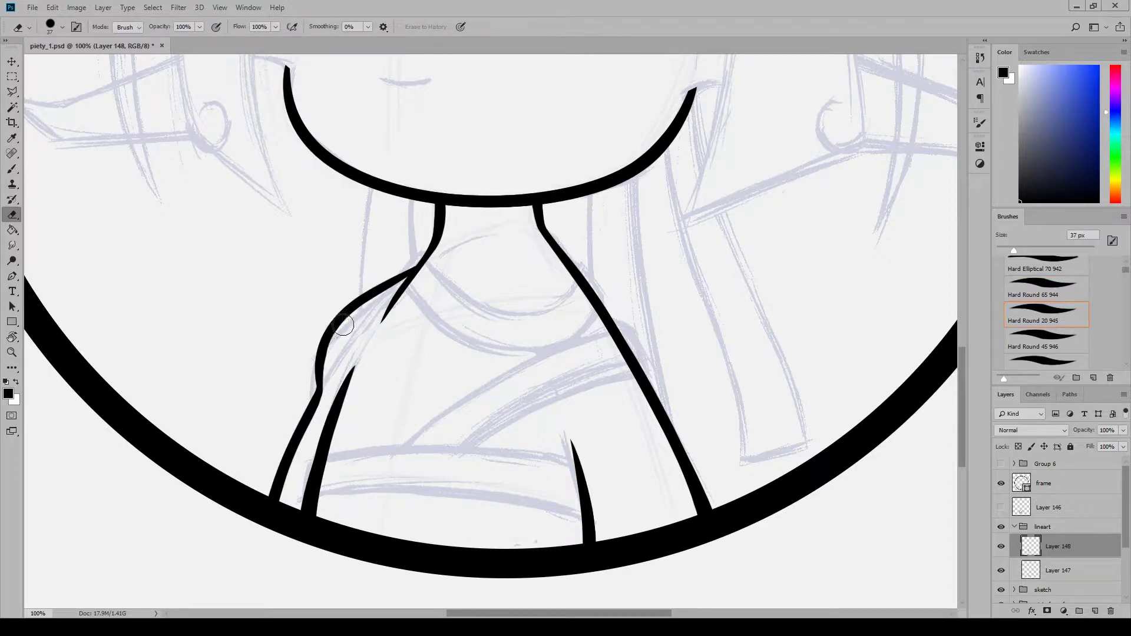
# On a new layer, ink the curved collar band and its end edges with the Hard Round 45 brush, trimming the corners
pyautogui.press('b')
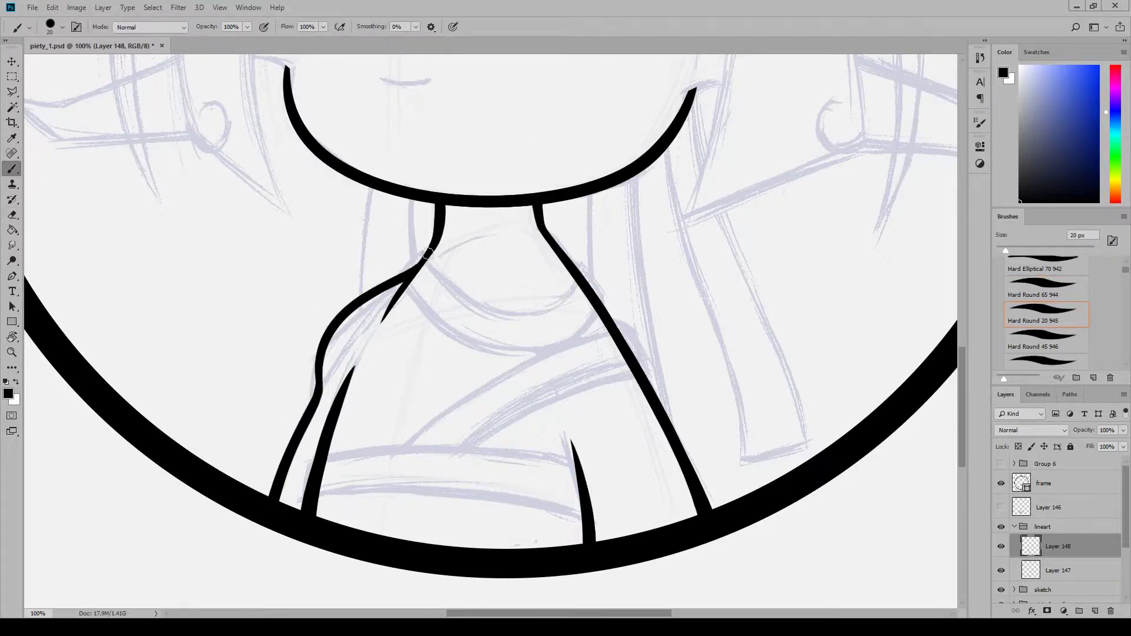
pyautogui.moveTo(427, 253)
pyautogui.mouseDown()
pyautogui.moveTo(414, 268)
pyautogui.moveTo(612, 303)
pyautogui.moveTo(592, 262)
pyautogui.mouseUp()
pyautogui.click(1046, 340)
pyautogui.click(1094, 610)
pyautogui.hotkey('ctrl', 'z')
pyautogui.moveTo(418, 250)
pyautogui.mouseDown()
pyautogui.moveTo(446, 290)
pyautogui.moveTo(591, 272)
pyautogui.mouseUp()
pyautogui.moveTo(590, 267); pyautogui.dragTo(620, 311)
pyautogui.moveTo(420, 253); pyautogui.dragTo(393, 284)
pyautogui.press('e')
pyautogui.moveTo(591, 265); pyautogui.dragTo(579, 266)
pyautogui.moveTo(633, 303); pyautogui.dragTo(609, 323)
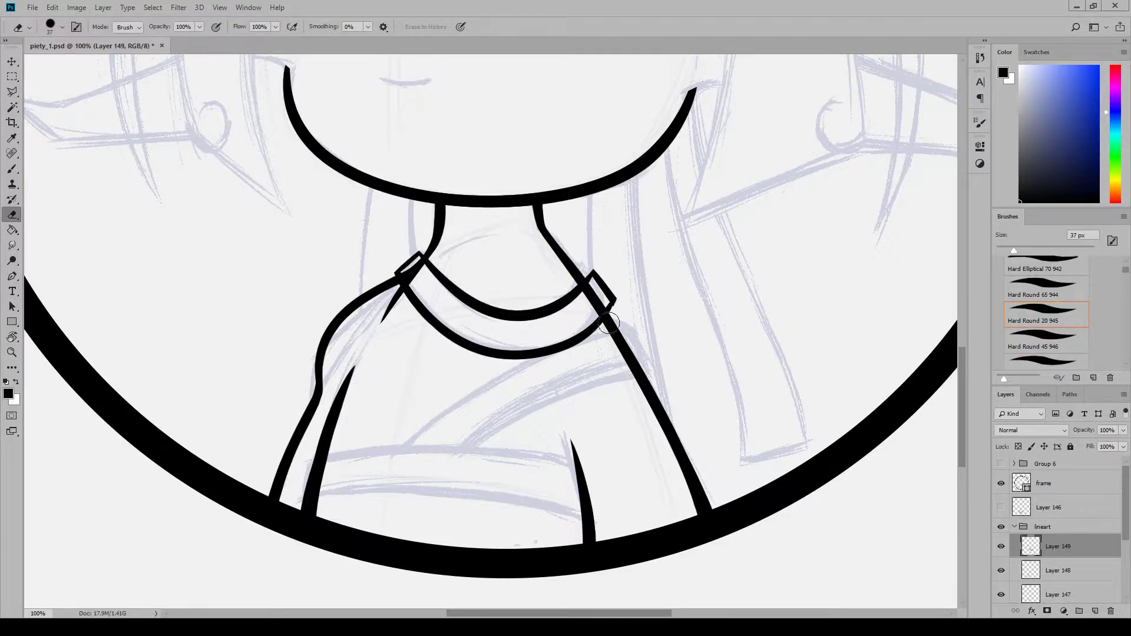
# Erase the neck and shoulder lines inside the collar on the lower layers and touch up the collar's back edges
pyautogui.hotkey('alt', '[')
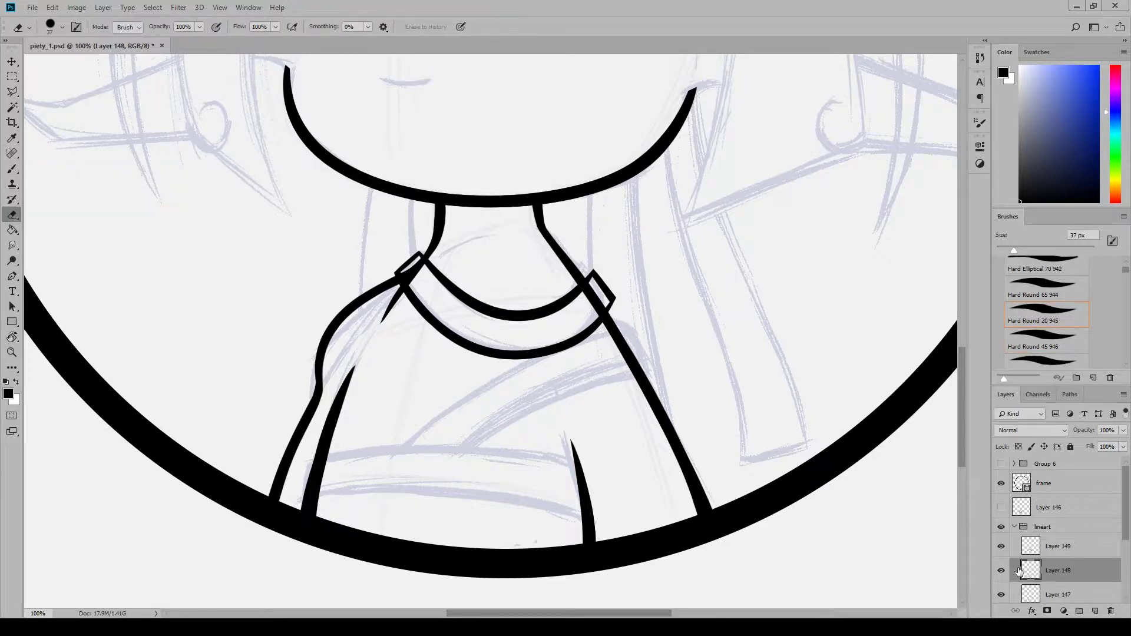
pyautogui.hotkey('alt', '[')
pyautogui.moveTo(417, 279); pyautogui.dragTo(418, 272)
pyautogui.moveTo(597, 296); pyautogui.dragTo(597, 275)
pyautogui.press('b')
pyautogui.click(1090, 535)
pyautogui.hotkey('ctrl', 'z')
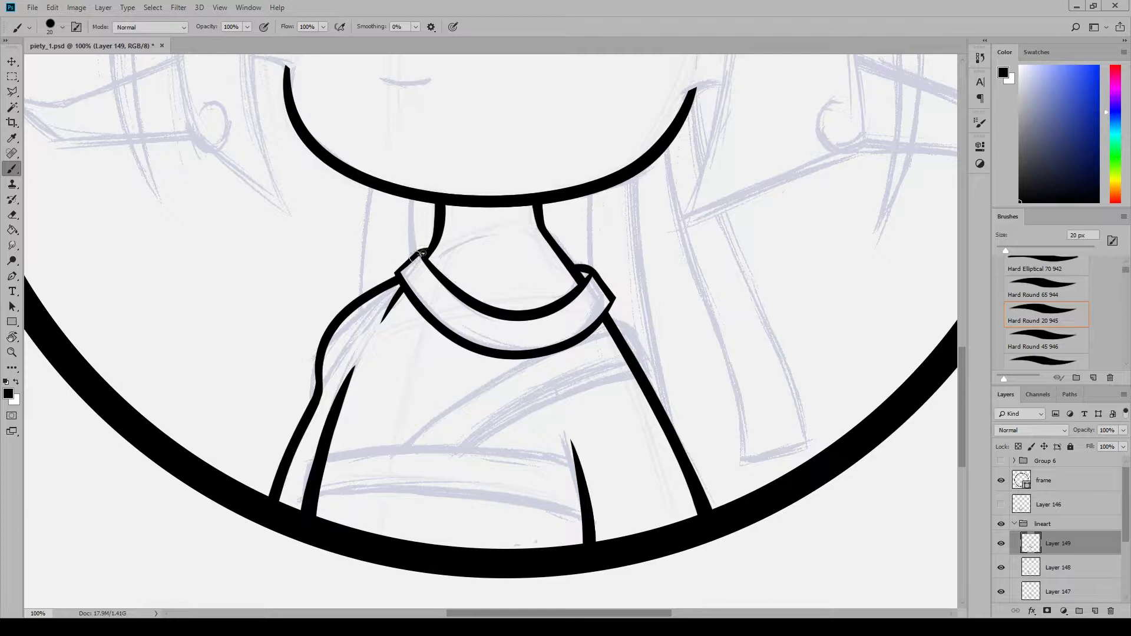
# On a new layer, ink the diagonal sash across the chest and erase the torso outline running through it
pyautogui.scroll(-5, 505, 187)
pyautogui.hotkey('ctrl', 'shift', 'alt', 'n')
pyautogui.moveTo(638, 197); pyautogui.dragTo(400, 318)
pyautogui.moveTo(633, 247)
pyautogui.mouseDown()
pyautogui.moveTo(535, 273)
pyautogui.moveTo(471, 321)
pyautogui.mouseUp()
pyautogui.moveTo(632, 196); pyautogui.dragTo(653, 248)
pyautogui.press('e')
pyautogui.hotkey('ctrl', 'z')
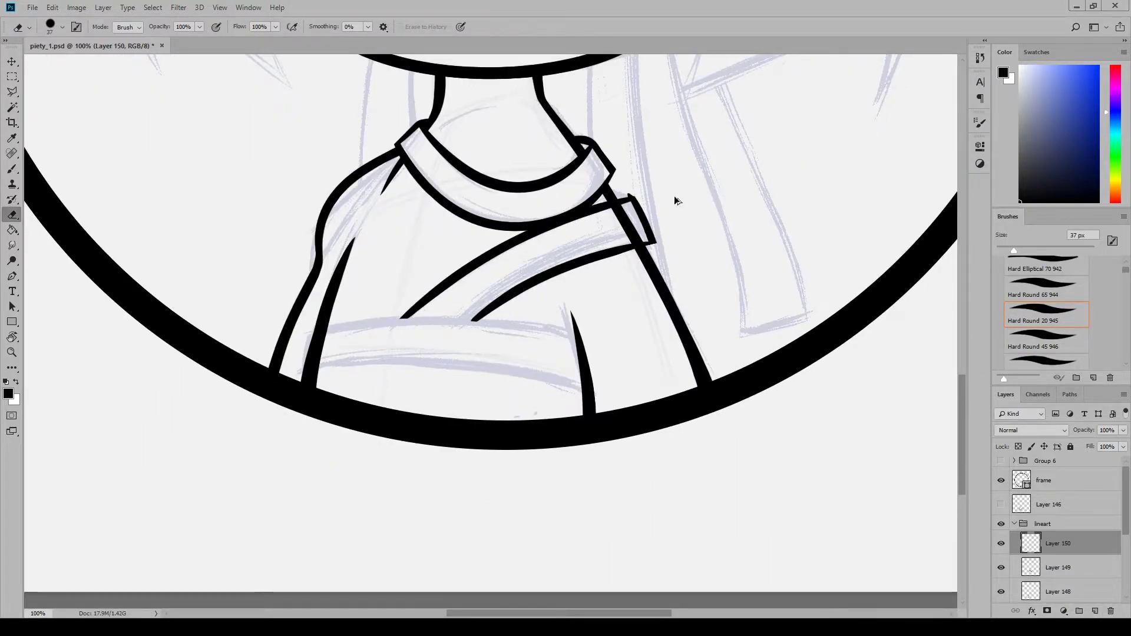
pyautogui.press('b')
pyautogui.moveTo(636, 197)
pyautogui.mouseDown()
pyautogui.moveTo(649, 240)
pyautogui.moveTo(637, 201)
pyautogui.moveTo(622, 208)
pyautogui.mouseUp()
pyautogui.click(13, 216)
pyautogui.keyDown('ctrl'); pyautogui.click(629, 222); pyautogui.keyUp('ctrl')
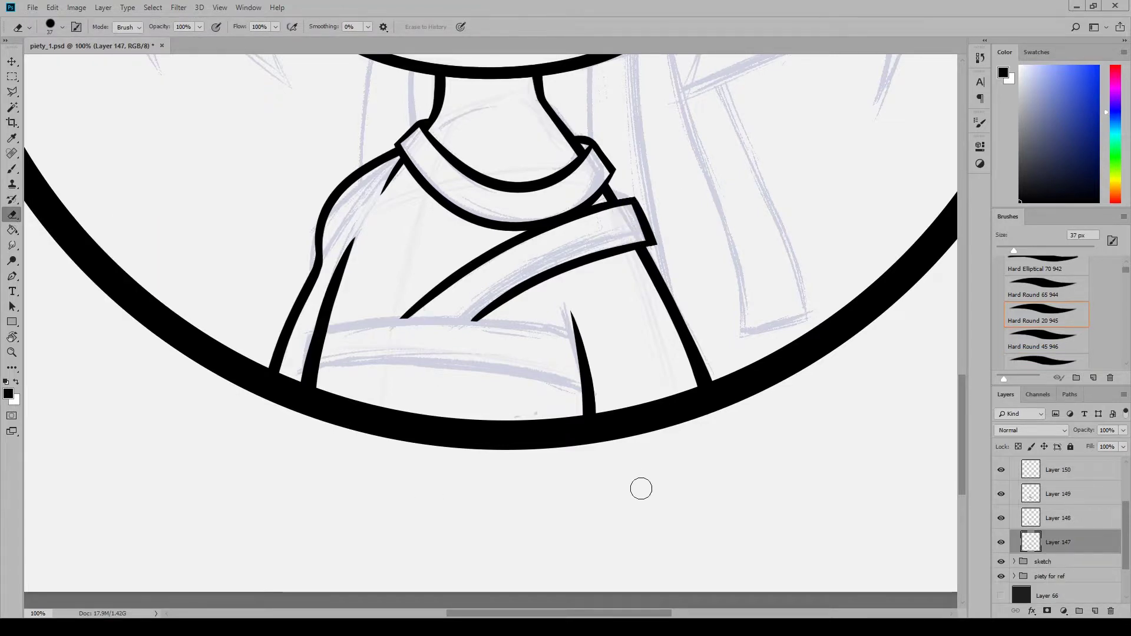
# On a new layer, ink the curved waistband with its side edge and trim the overshooting ends
pyautogui.press('b')
pyautogui.hotkey('alt', ']')
pyautogui.hotkey('alt', ']')
pyautogui.hotkey('alt', ']')
pyautogui.hotkey('ctrl', 'shift', 'alt', 'n')
pyautogui.moveTo(325, 331); pyautogui.dragTo(587, 333)
pyautogui.moveTo(318, 368); pyautogui.dragTo(591, 386)
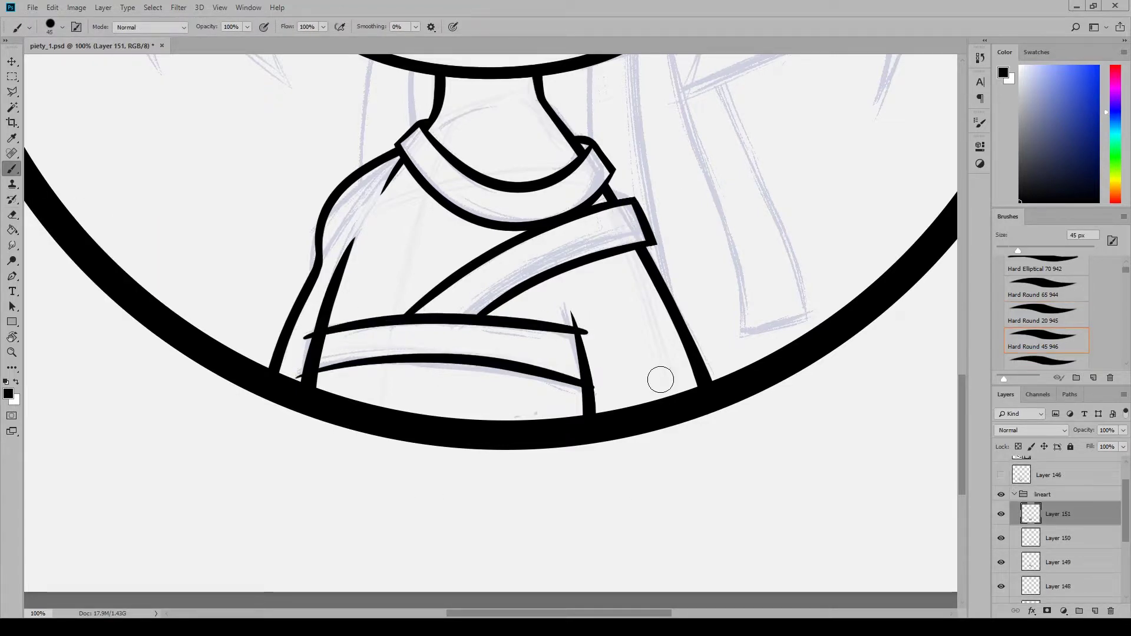
pyautogui.moveTo(308, 331); pyautogui.dragTo(296, 379)
pyautogui.press('e')
pyautogui.moveTo(303, 323); pyautogui.dragTo(292, 339)
pyautogui.moveTo(288, 385); pyautogui.dragTo(302, 388)
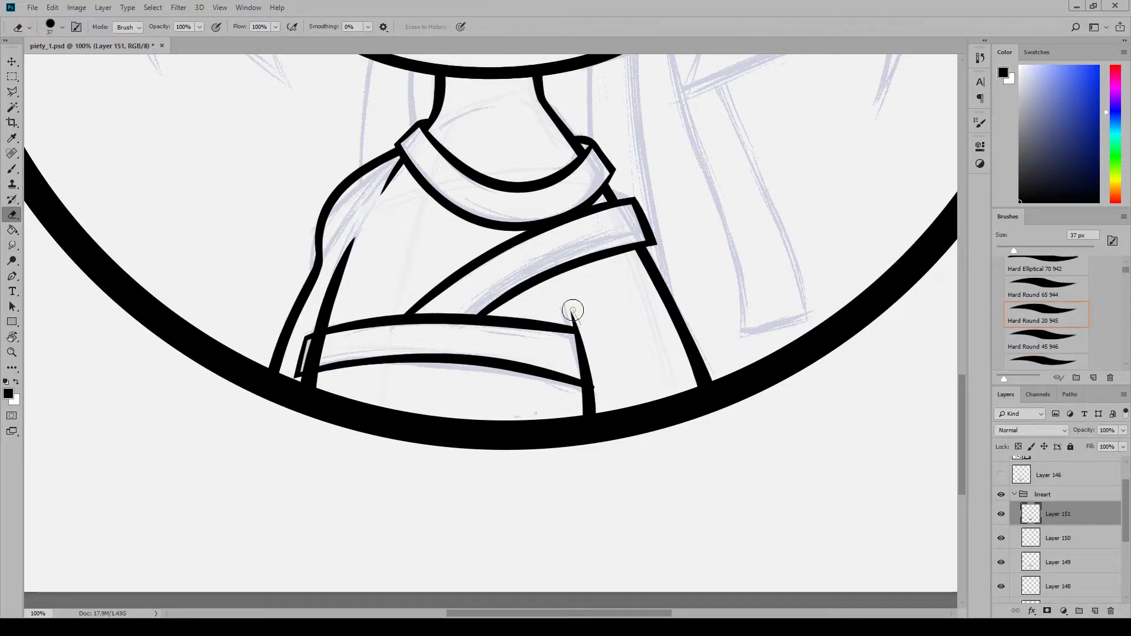
pyautogui.moveTo(589, 316); pyautogui.dragTo(596, 337)
pyautogui.moveTo(604, 382); pyautogui.dragTo(603, 393)
# Erase the torso line inside the waistband on the bottom lineart layer, and touch up the waistband and sash edges
pyautogui.click(1058, 586)
pyautogui.click(1125, 598)
pyautogui.click(1058, 593)
pyautogui.moveTo(323, 340); pyautogui.dragTo(310, 364)
pyautogui.hotkey('alt', ']')
pyautogui.hotkey('alt', ']')
pyautogui.hotkey('alt', ']')
pyautogui.hotkey('alt', ']')
pyautogui.press('b')
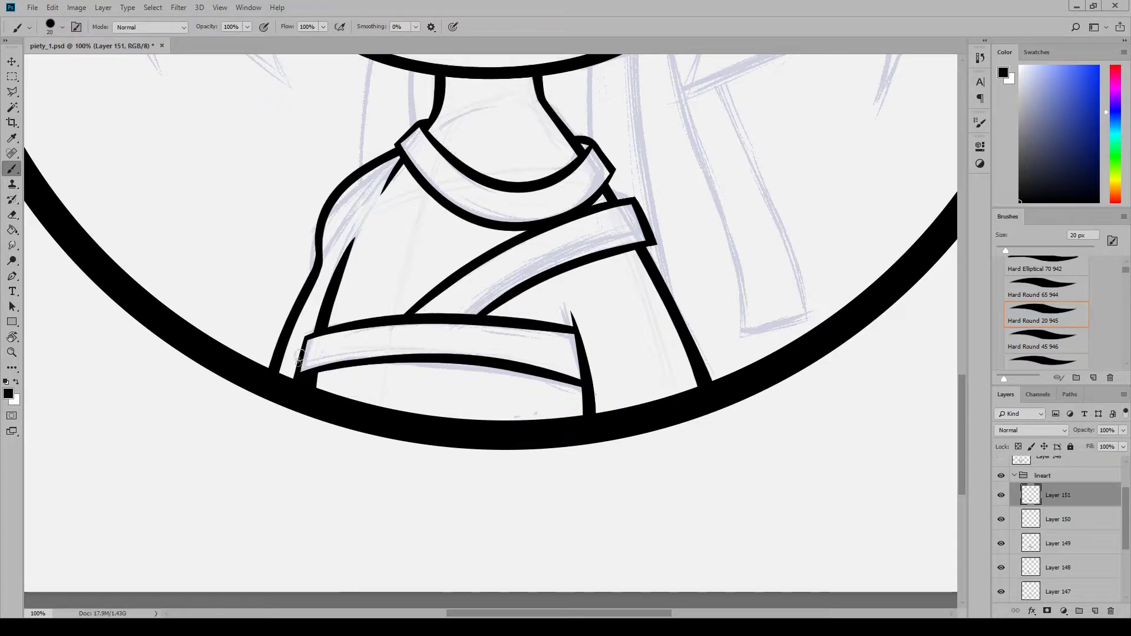
pyautogui.moveTo(539, 326); pyautogui.dragTo(573, 334)
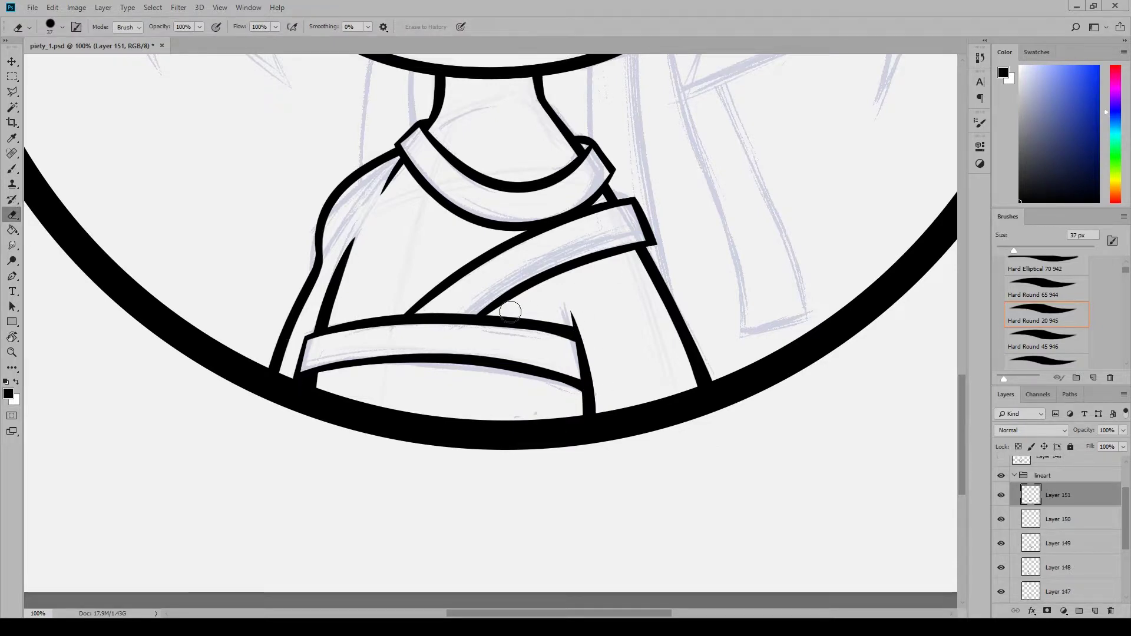
pyautogui.hotkey('alt', '[')
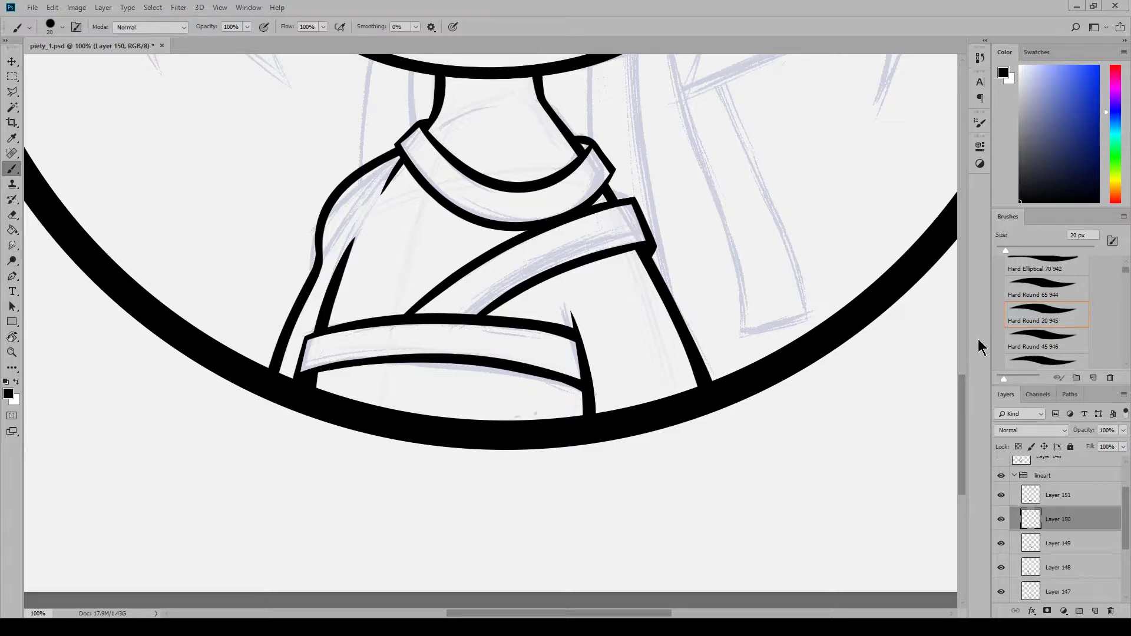
# Try inking jagged tear lines on the chest on a new layer
pyautogui.click(1058, 496)
pyautogui.click(1095, 611)
pyautogui.moveTo(340, 279); pyautogui.dragTo(362, 290)
pyautogui.press('b')
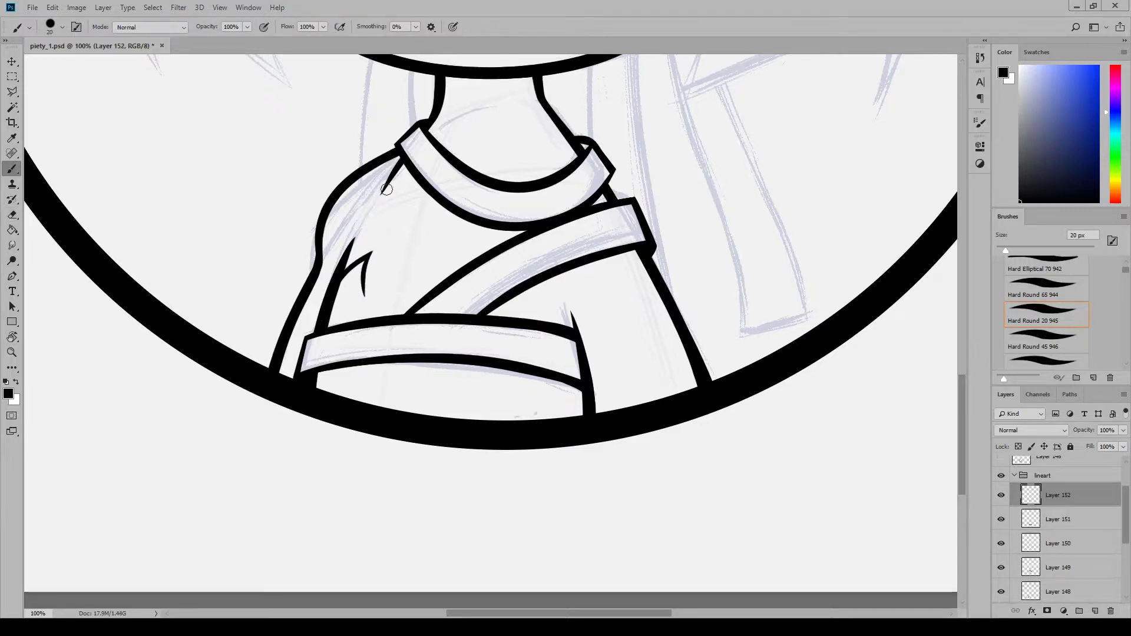
pyautogui.press('e')
pyautogui.press('b')
pyautogui.moveTo(393, 276); pyautogui.dragTo(410, 296)
pyautogui.press('Delete')
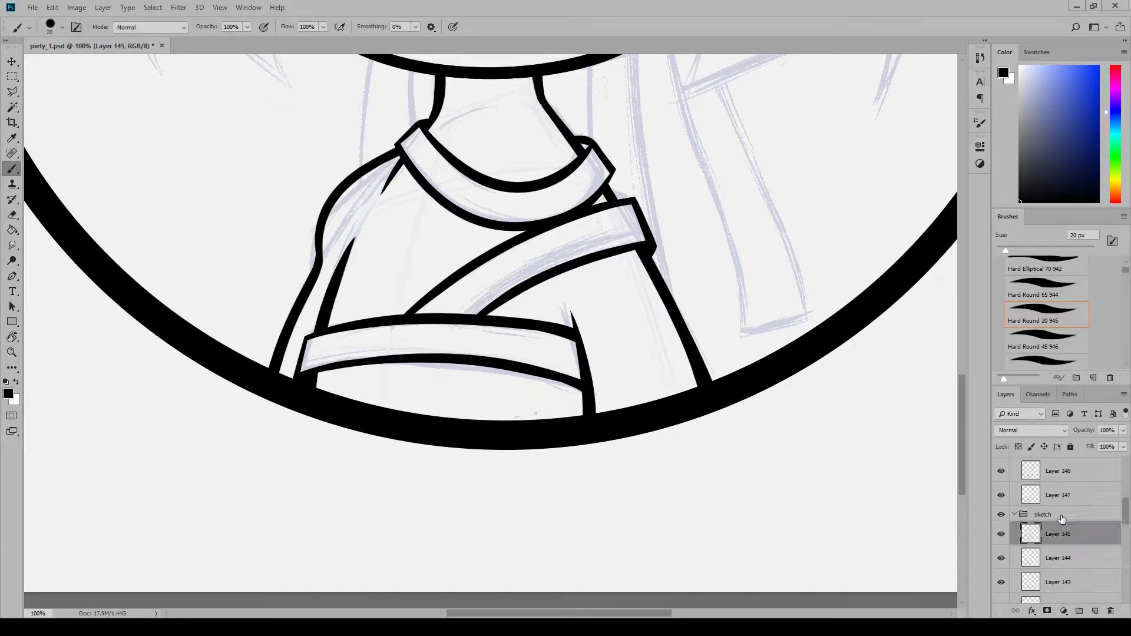
# On a new layer above the sketch group, sketch jagged tears on the chest and sleeves with the kyle - sketch brush
pyautogui.click(1060, 517)
pyautogui.click(1095, 611)
pyautogui.moveTo(1125, 271); pyautogui.dragTo(1126, 268)
pyautogui.click(1061, 266)
pyautogui.scroll(5, 489, 324)
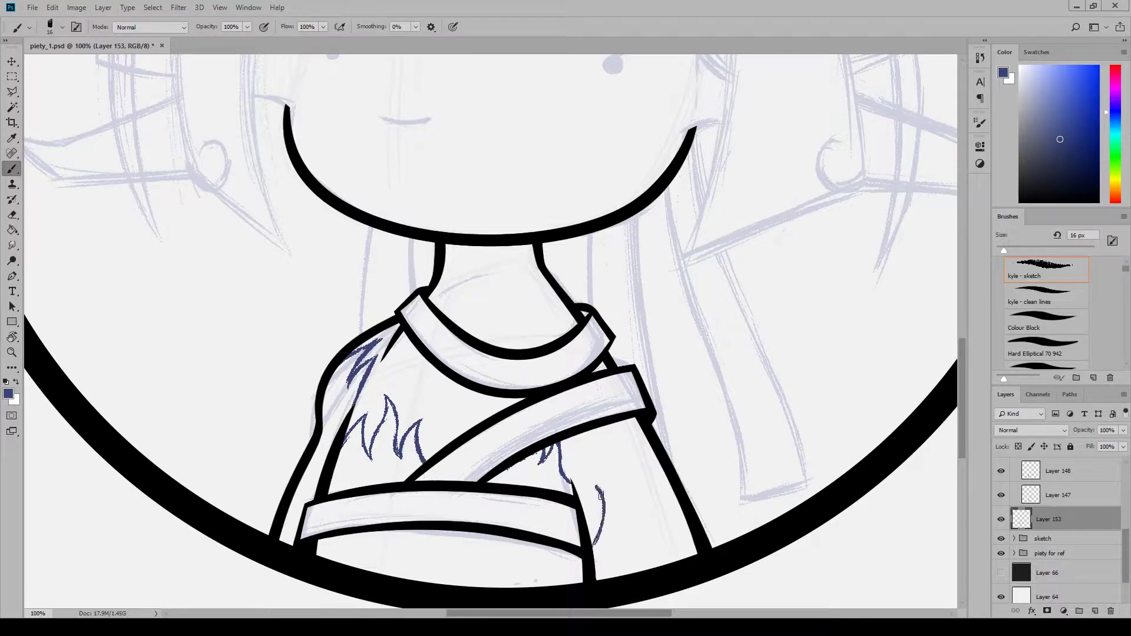
pyautogui.moveTo(630, 457); pyautogui.dragTo(664, 516)
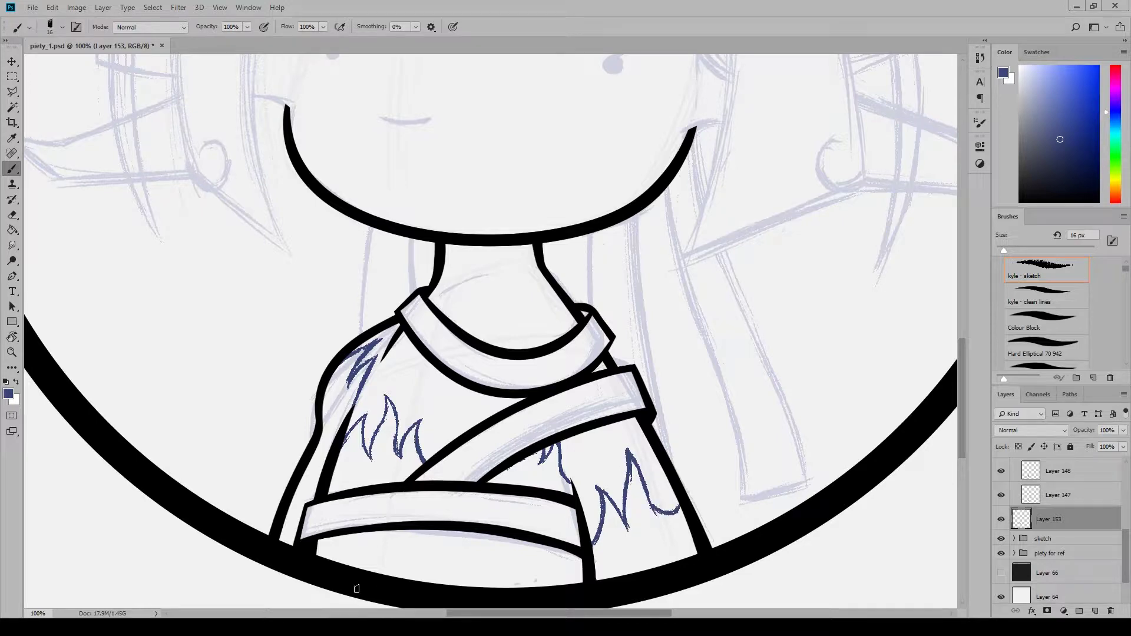
# Fade the tear sketch layer, and place a new blank layer above the waistband layer in the lineart group
pyautogui.click(1124, 431)
pyautogui.moveTo(1123, 447); pyautogui.dragTo(1083, 448)
pyautogui.click(1095, 611)
pyautogui.moveTo(1065, 520)
pyautogui.mouseDown()
pyautogui.moveTo(1065, 500)
pyautogui.moveTo(1060, 556)
pyautogui.mouseUp()
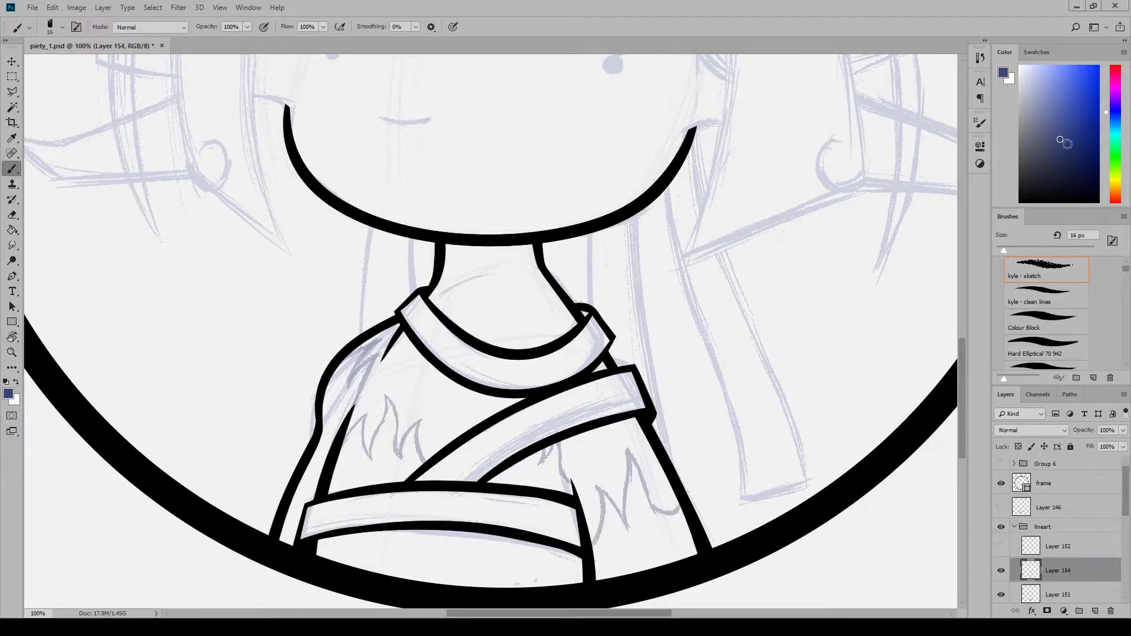
# Ink the jagged tears on the chest in black with the Hard Round 20 brush and sharpen their tips
pyautogui.moveTo(1063, 143); pyautogui.dragTo(1019, 203)
pyautogui.scroll(-3, 1078, 323)
pyautogui.click(1054, 296)
pyautogui.moveTo(375, 464); pyautogui.dragTo(354, 412)
pyautogui.press('e')
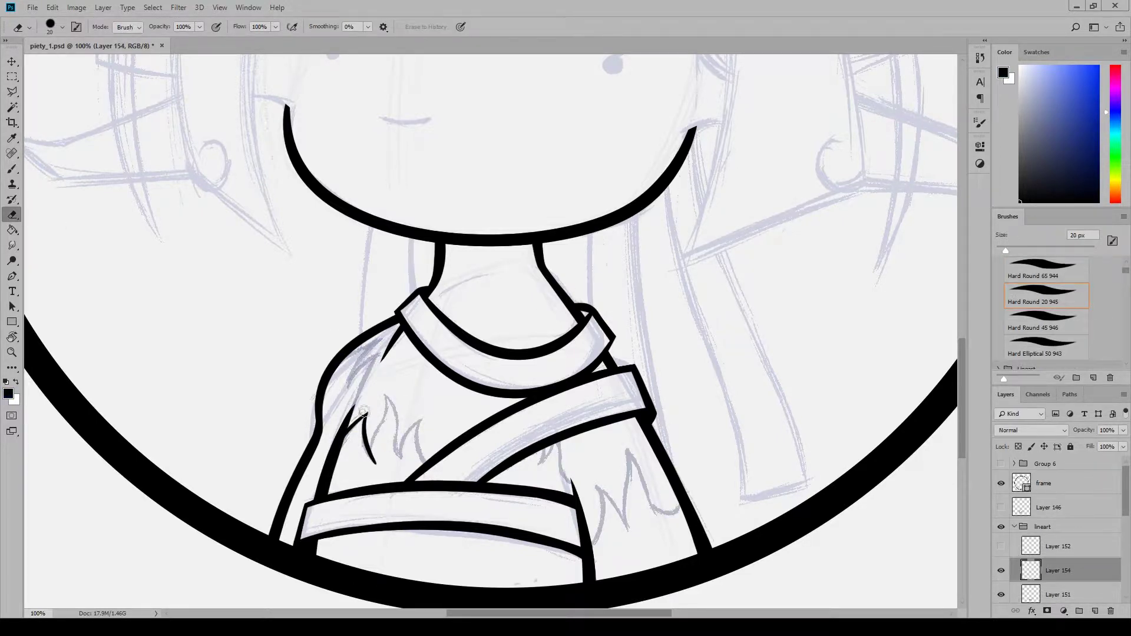
pyautogui.click(12, 169)
pyautogui.moveTo(375, 463)
pyautogui.mouseDown()
pyautogui.moveTo(380, 392)
pyautogui.moveTo(402, 456)
pyautogui.mouseUp()
pyautogui.moveTo(402, 455); pyautogui.dragTo(420, 420)
pyautogui.moveTo(418, 421); pyautogui.dragTo(425, 462)
pyautogui.click(12, 215)
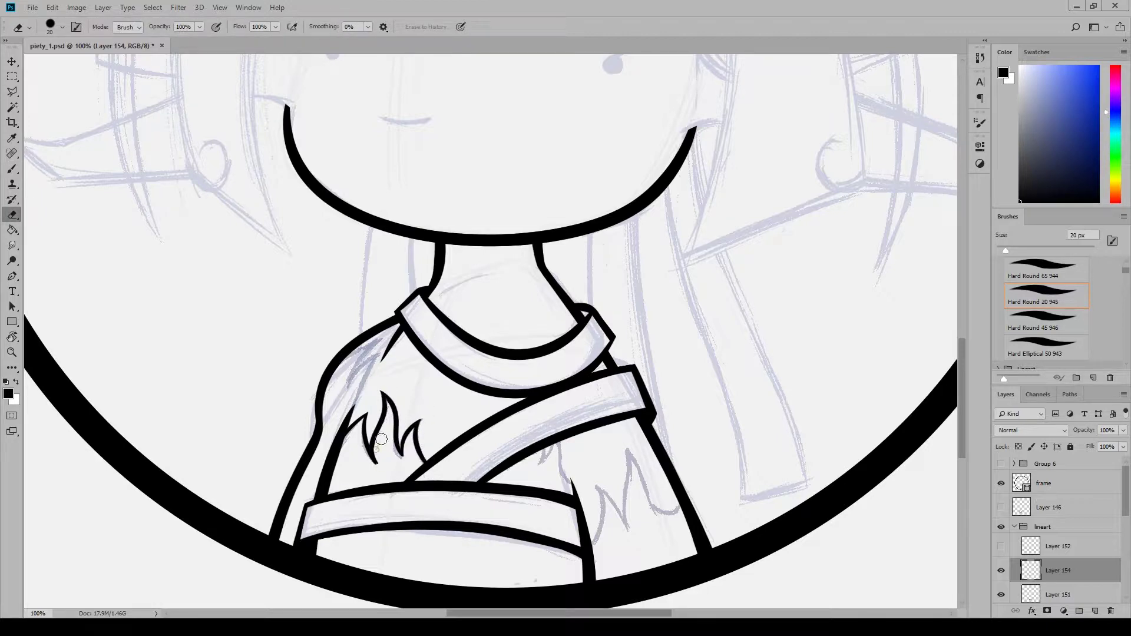
pyautogui.scroll(-2, 1060, 538)
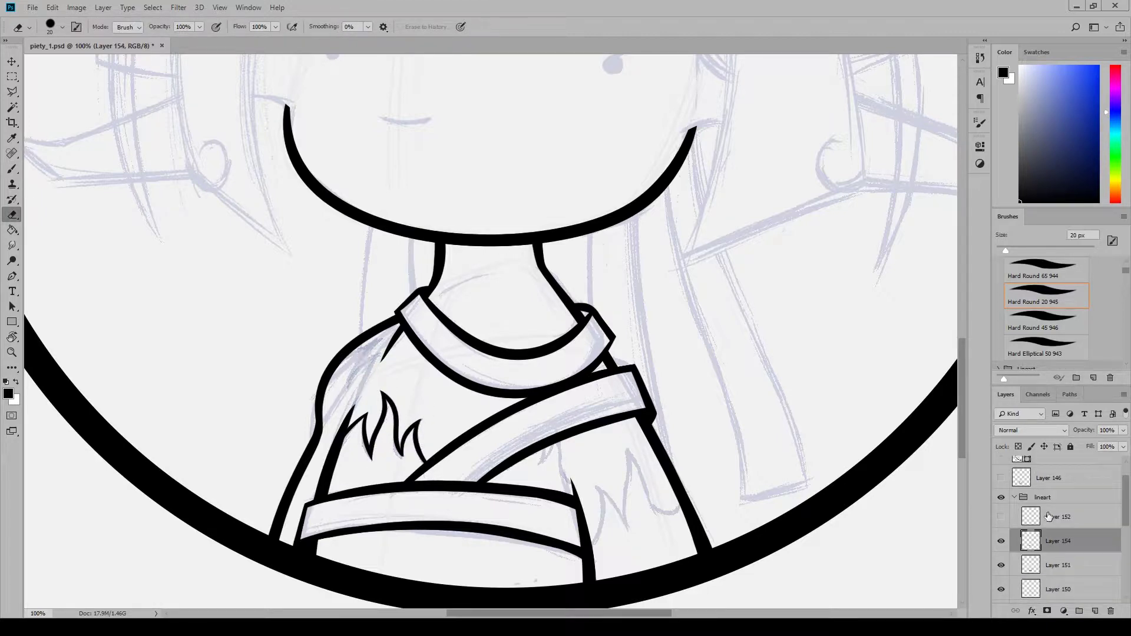
# Ink the small tears below the sash and the jagged tear across the sleeve on the viewer's right
pyautogui.press('b')
pyautogui.moveTo(537, 468)
pyautogui.mouseDown()
pyautogui.moveTo(551, 446)
pyautogui.moveTo(533, 472)
pyautogui.mouseUp()
pyautogui.press('e')
pyautogui.press('b')
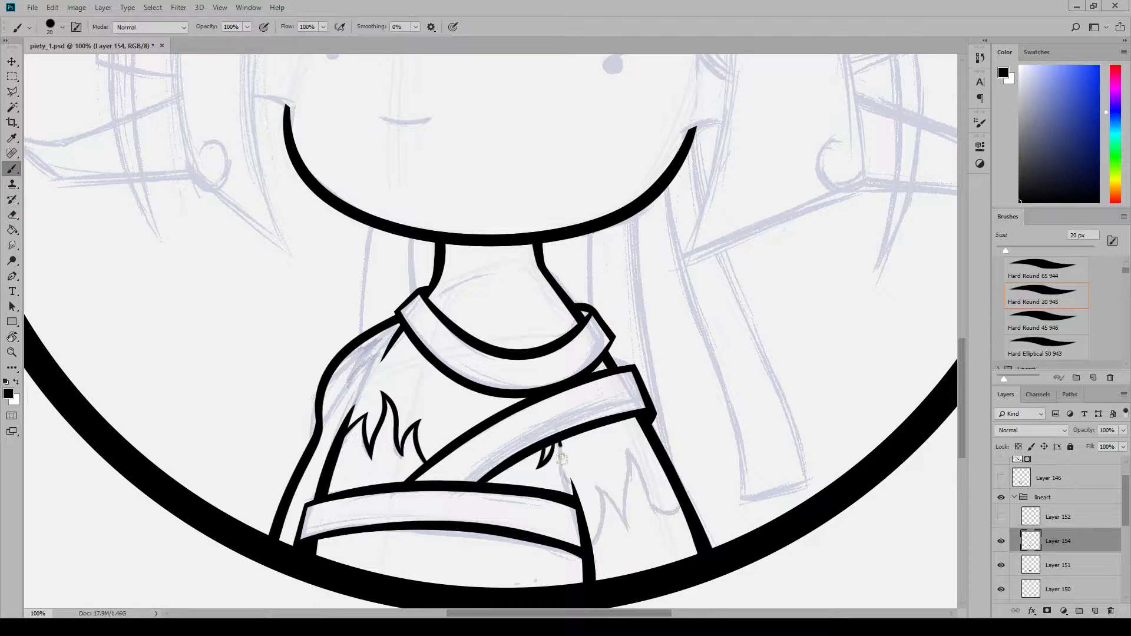
pyautogui.moveTo(624, 501); pyautogui.dragTo(681, 511)
pyautogui.press('e')
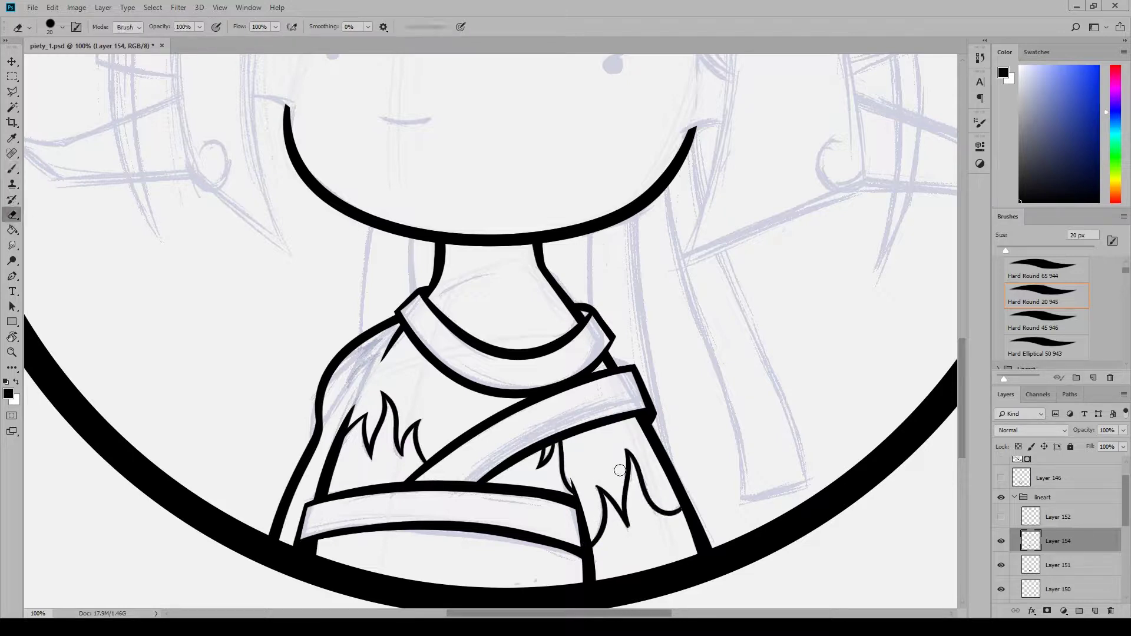
# Ink the jagged tear on the shoulder on the viewer's left and clean up its lines
pyautogui.press('b')
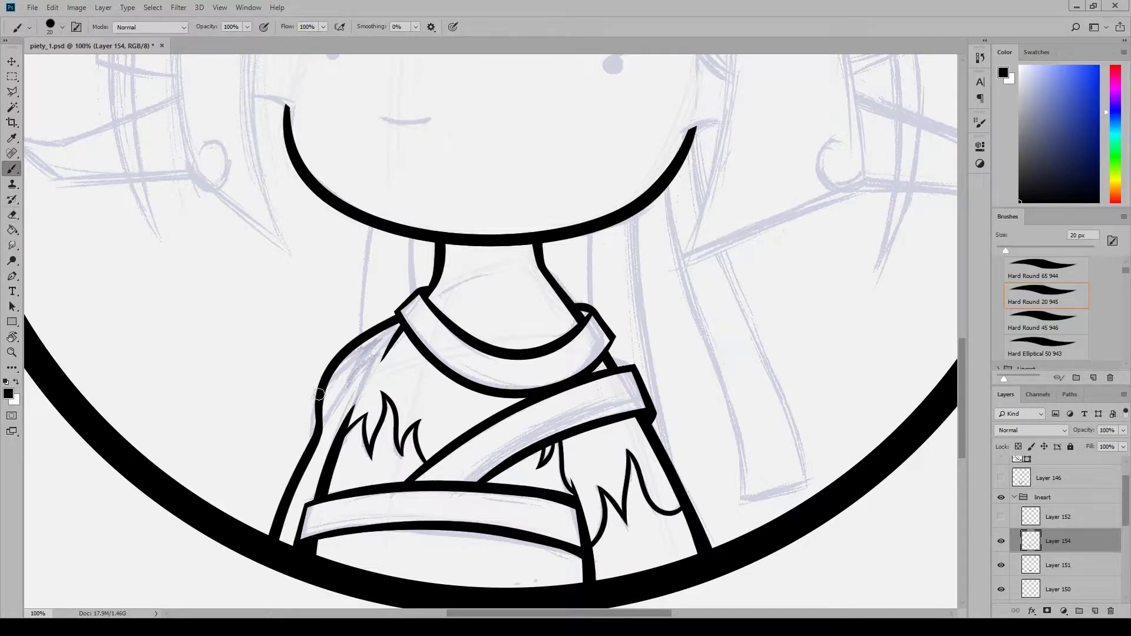
pyautogui.moveTo(381, 340); pyautogui.dragTo(356, 376)
pyautogui.press('e')
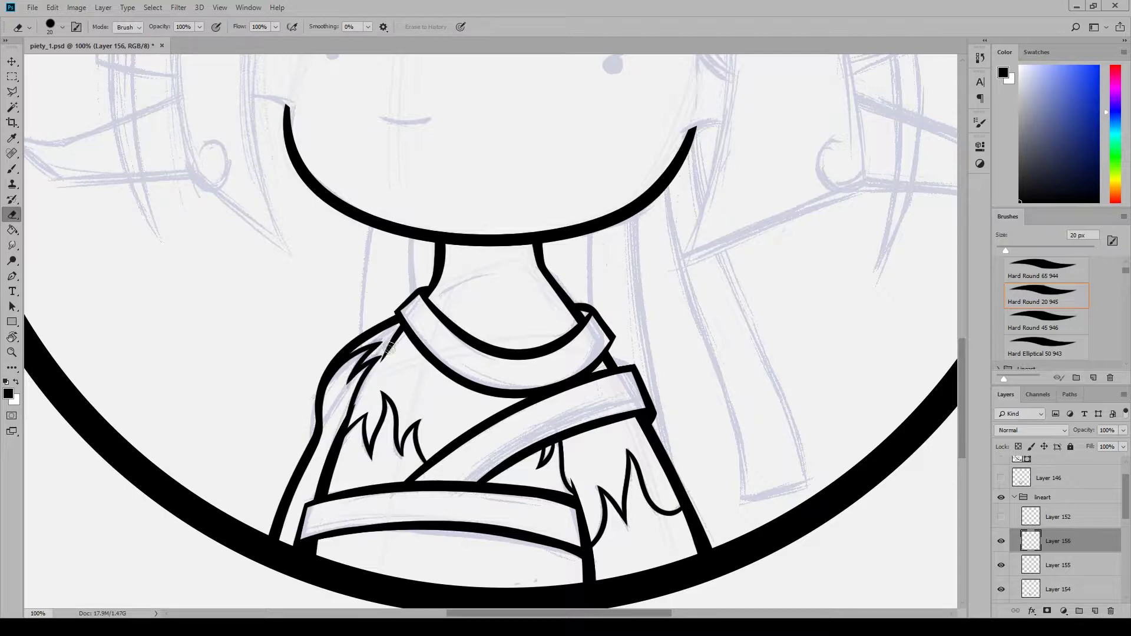
# On a new layer, ink the headdress's inner arch with the Hard Round 45 brush and slightly adjust its rotation and position
pyautogui.press('b')
pyautogui.moveTo(962, 411)
pyautogui.mouseDown()
pyautogui.moveTo(966, 352)
pyautogui.moveTo(963, 371)
pyautogui.mouseUp()
pyautogui.hotkey('ctrl', 'shift', 'alt', 'n')
pyautogui.click(1046, 321)
pyautogui.moveTo(293, 550)
pyautogui.mouseDown()
pyautogui.moveTo(713, 471)
pyautogui.moveTo(686, 552)
pyautogui.mouseUp()
pyautogui.press('v')
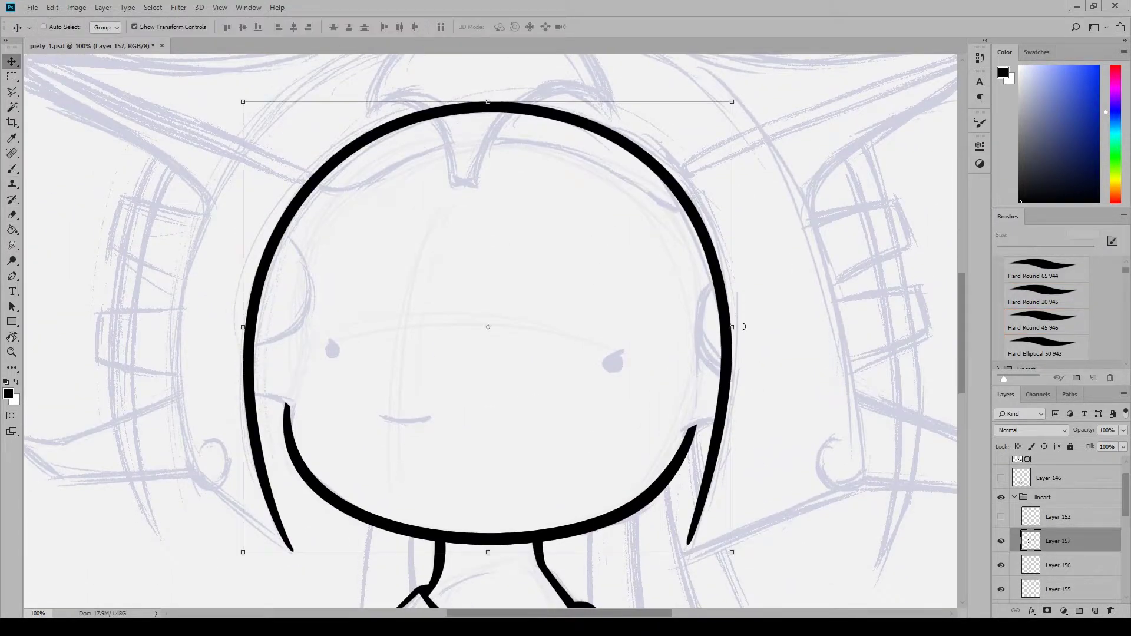
pyautogui.moveTo(744, 325); pyautogui.dragTo(744, 336)
pyautogui.moveTo(723, 348); pyautogui.dragTo(724, 351)
pyautogui.press('Return')
# Ink the headdress's slanted lower edges on both sides of the face
pyautogui.press('b')
pyautogui.moveTo(672, 557)
pyautogui.mouseDown()
pyautogui.moveTo(843, 457)
pyautogui.moveTo(876, 480)
pyautogui.mouseUp()
pyautogui.hotkey('ctrl', 'z')
pyautogui.hotkey('ctrl', 'z')
pyautogui.moveTo(185, 465); pyautogui.dragTo(296, 546)
# Ink the headdress's outer arch from one lower corner to the other and trim the overshooting line ends
pyautogui.moveTo(962, 386); pyautogui.dragTo(970, 375)
pyautogui.moveTo(209, 558)
pyautogui.mouseDown()
pyautogui.moveTo(812, 553)
pyautogui.moveTo(870, 539)
pyautogui.mouseUp()
pyautogui.hotkey('ctrl', 'z')
pyautogui.hotkey('ctrl', 'z')
pyautogui.moveTo(221, 565)
pyautogui.mouseDown()
pyautogui.moveTo(778, 182)
pyautogui.moveTo(867, 572)
pyautogui.mouseUp()
pyautogui.hotkey('ctrl', 'z')
pyautogui.hotkey('ctrl', 'z')
pyautogui.moveTo(211, 550); pyautogui.dragTo(869, 539)
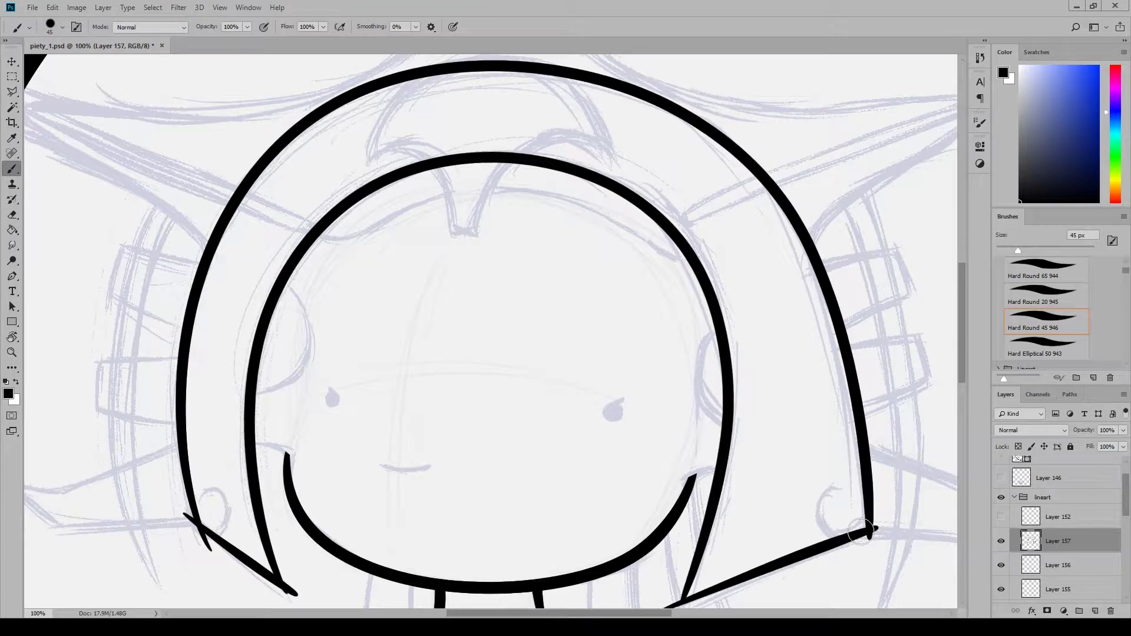
pyautogui.press('e')
pyautogui.moveTo(285, 569); pyautogui.dragTo(297, 596)
pyautogui.moveTo(962, 375); pyautogui.dragTo(963, 389)
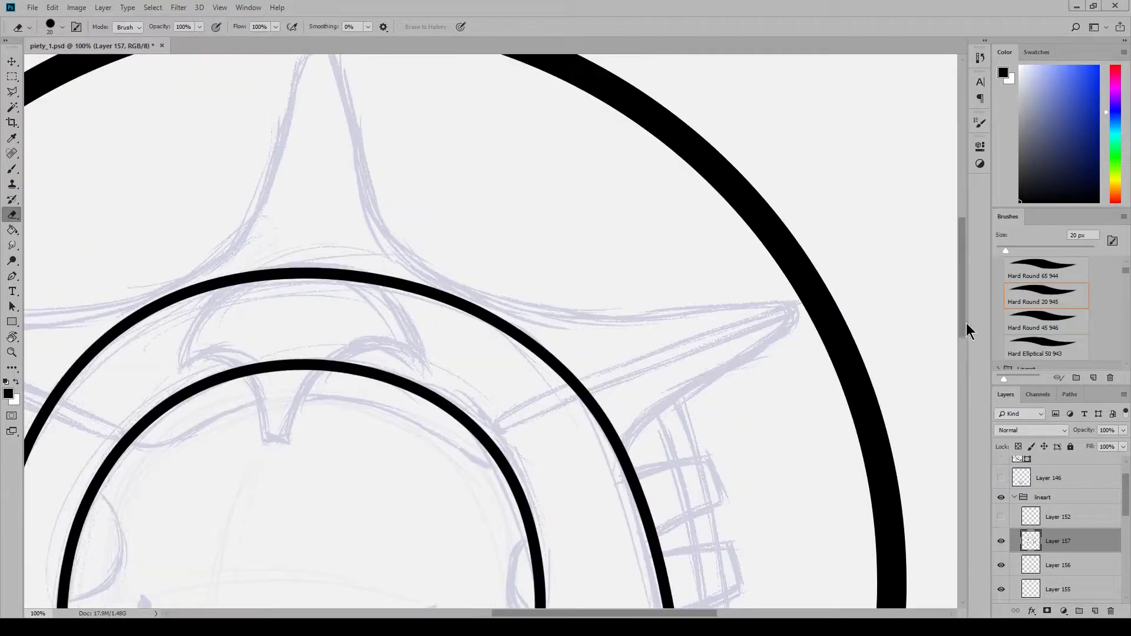
# On a new layer, ink the headdress's tall central spike and both side spikes with the Hard Round 45 brush
pyautogui.press('b')
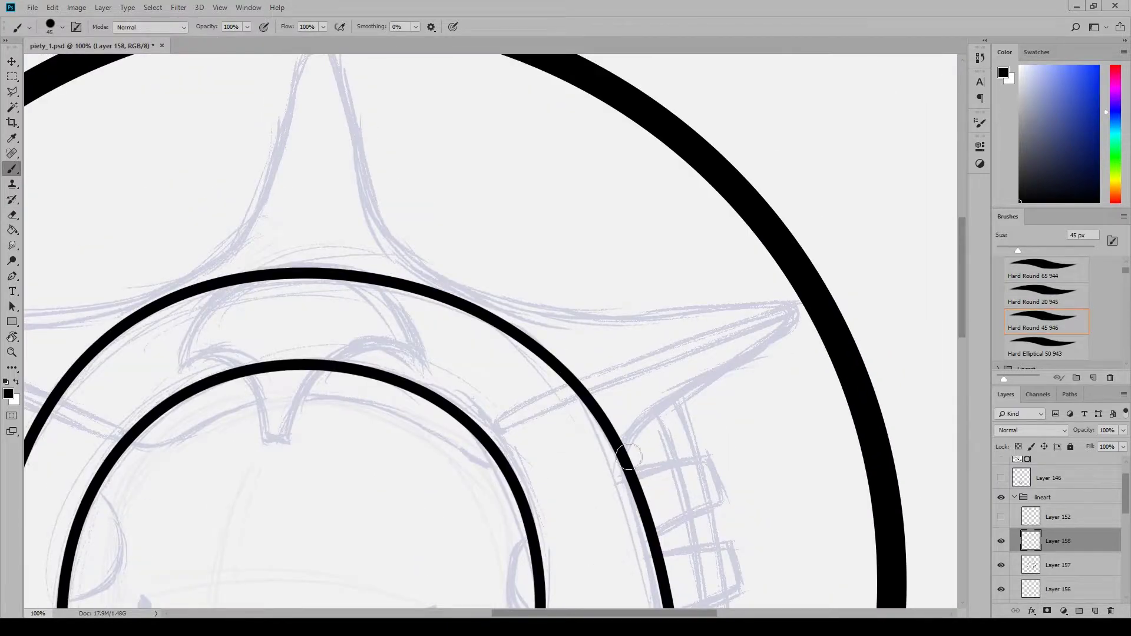
pyautogui.scroll(5, 547, 615)
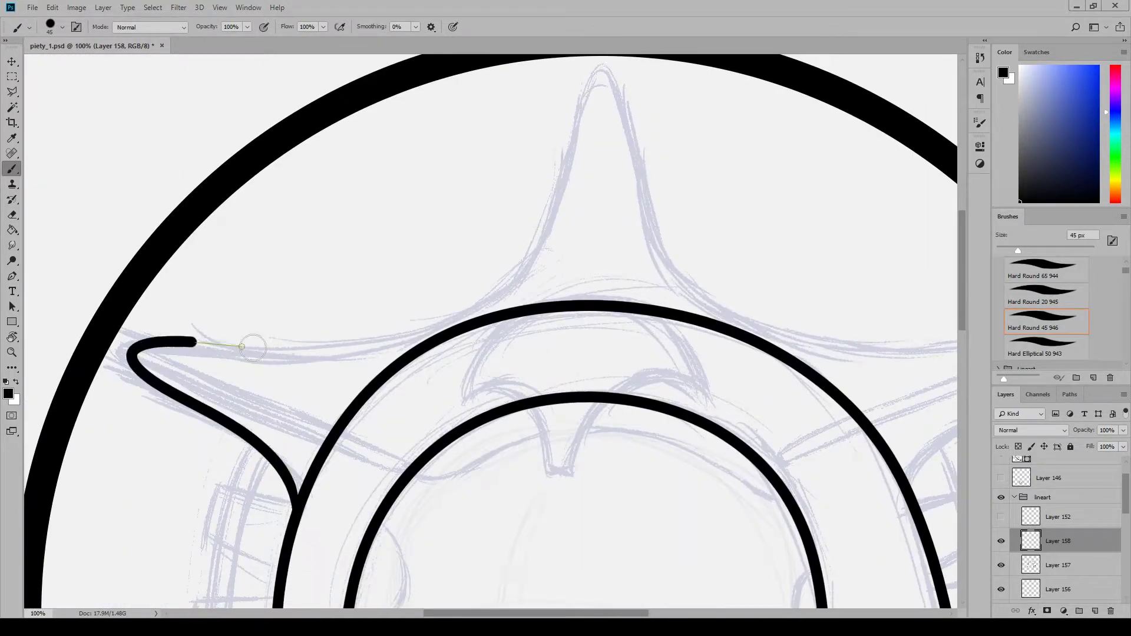
pyautogui.moveTo(201, 344); pyautogui.dragTo(943, 351)
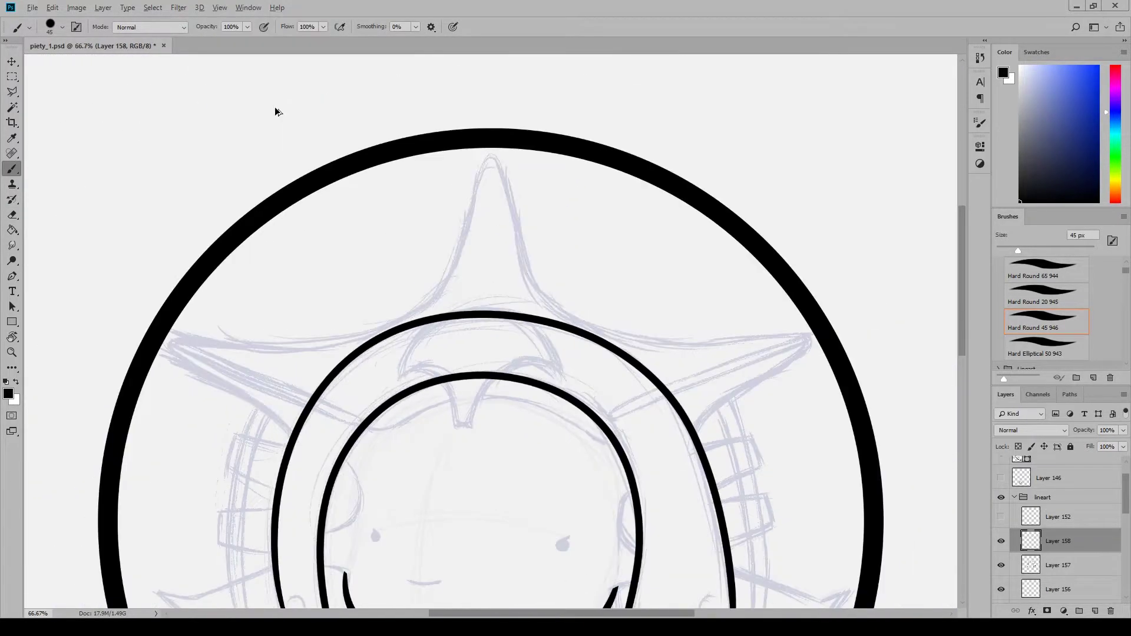
pyautogui.moveTo(289, 446)
pyautogui.mouseDown()
pyautogui.moveTo(519, 228)
pyautogui.moveTo(704, 382)
pyautogui.mouseUp()
pyautogui.scroll(-3, 966, 318)
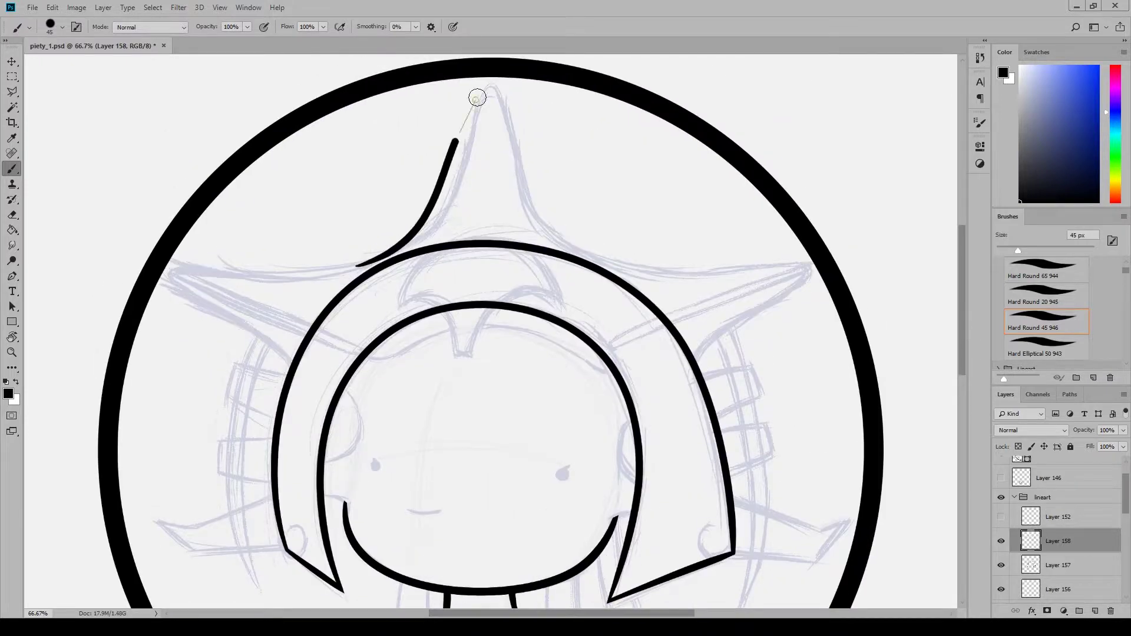
pyautogui.moveTo(479, 96); pyautogui.dragTo(518, 207)
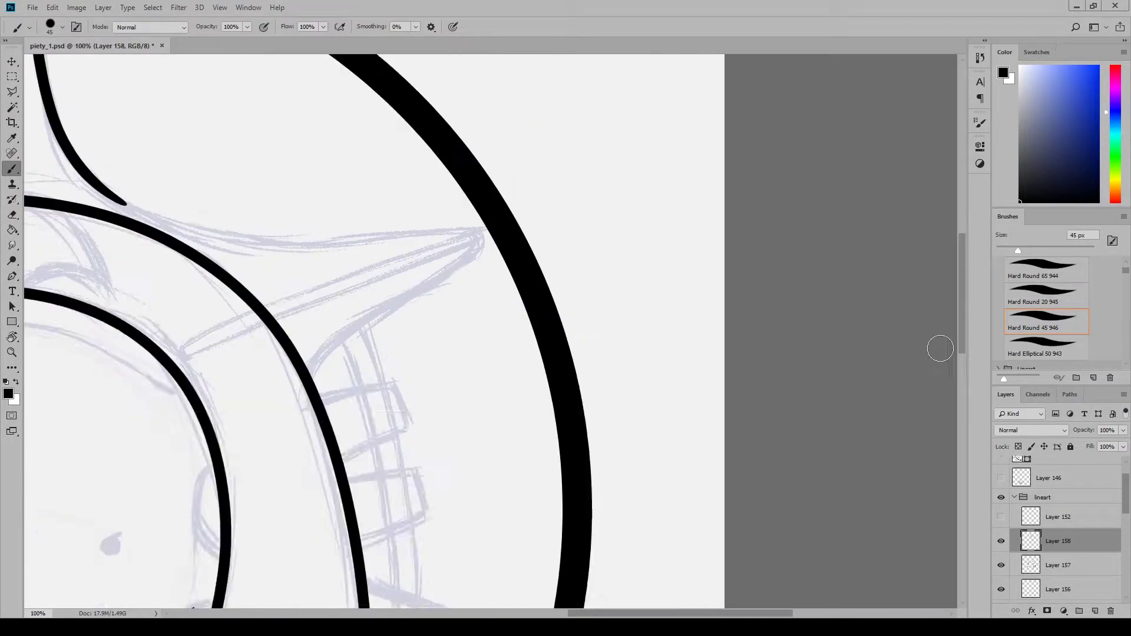
pyautogui.hscroll(-5, 580, 417)
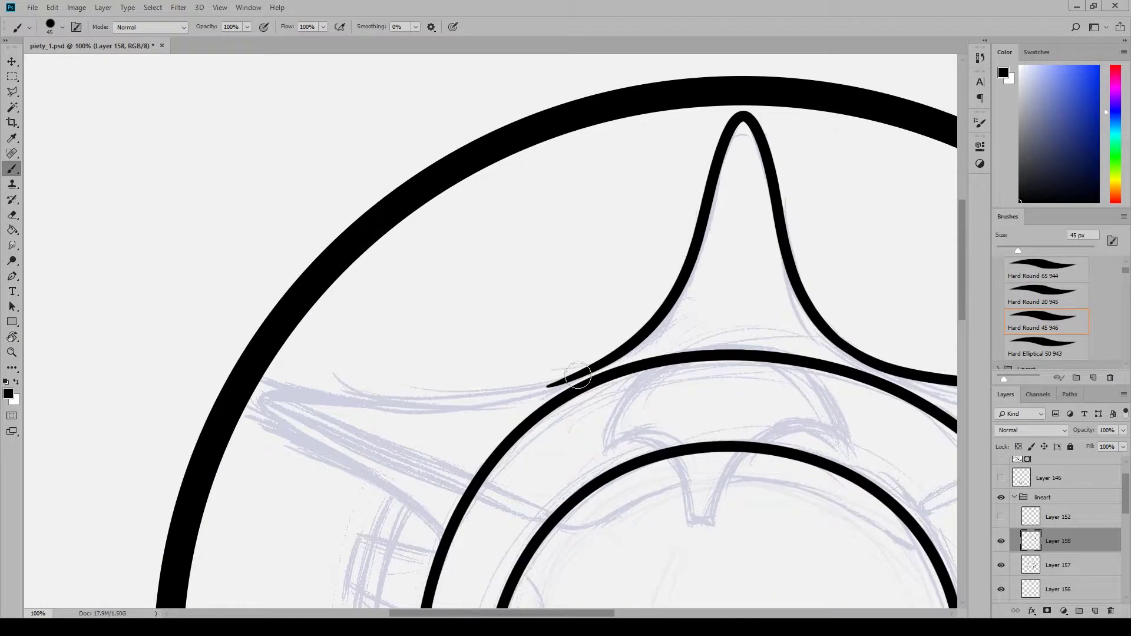
pyautogui.moveTo(577, 375)
pyautogui.mouseDown()
pyautogui.moveTo(457, 528)
pyautogui.moveTo(622, 348)
pyautogui.mouseUp()
pyautogui.hotkey('ctrl', 'z')
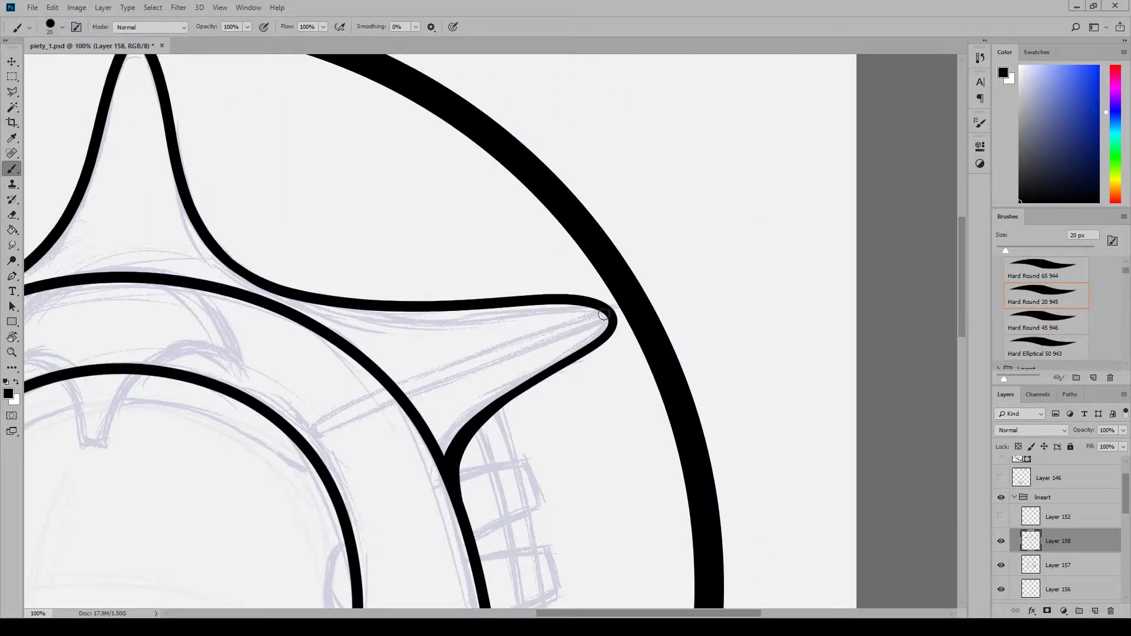
# Ink a narrow double-line rib with the Hard Round 20 brush inside the side spike on the viewer's right and clean its inner end
pyautogui.moveTo(603, 315); pyautogui.dragTo(606, 323)
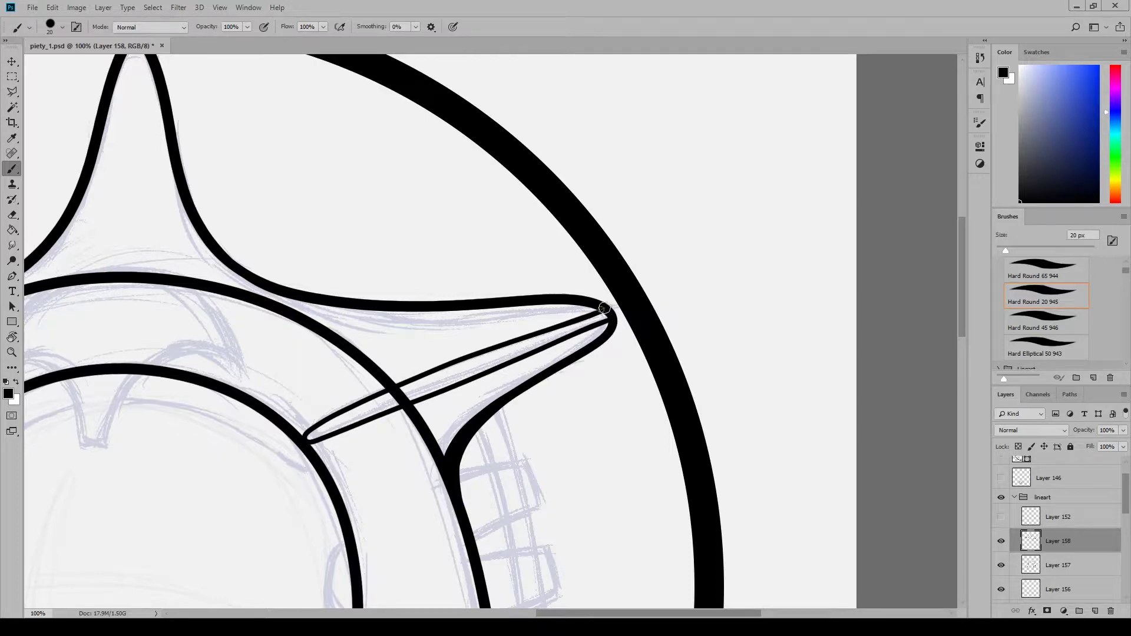
pyautogui.hotkey('ctrl', 'alt', 'z')
pyautogui.hotkey('ctrl', 'alt', 'z')
pyautogui.moveTo(461, 451); pyautogui.dragTo(463, 519)
pyautogui.moveTo(306, 440)
pyautogui.mouseDown()
pyautogui.moveTo(607, 317)
pyautogui.moveTo(596, 309)
pyautogui.mouseUp()
pyautogui.hotkey('ctrl', 'z')
pyautogui.moveTo(300, 435); pyautogui.dragTo(293, 459)
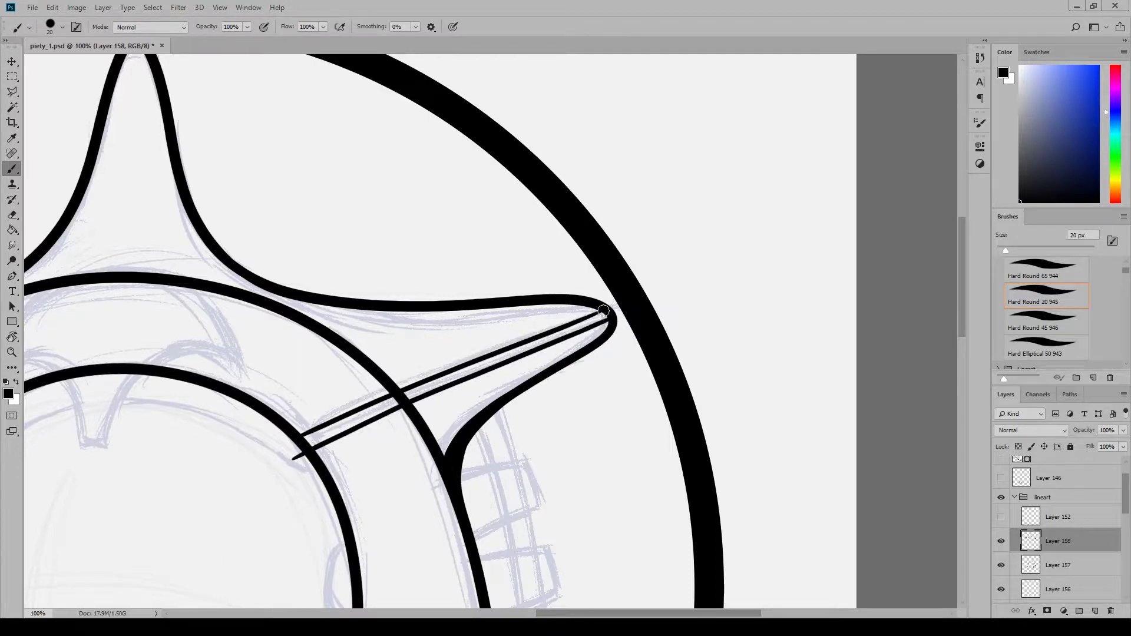
pyautogui.press('e')
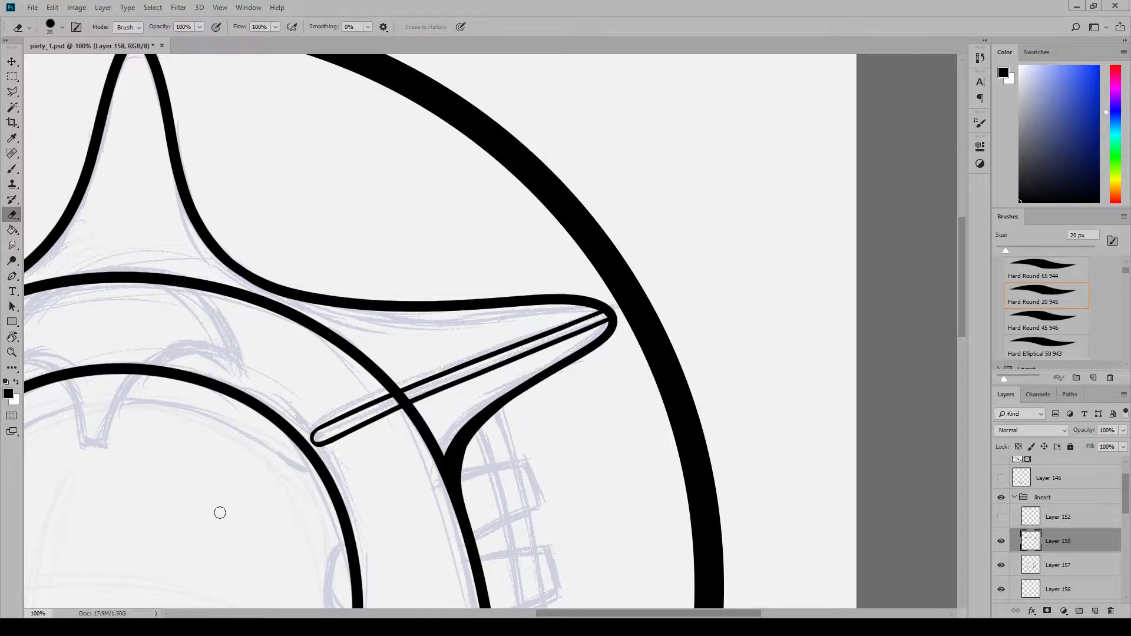
# Ink the matching double-line rib in the side spike on the viewer's left and round off its inner end
pyautogui.hscroll(-5, 220, 512)
pyautogui.press('b')
pyautogui.moveTo(114, 333)
pyautogui.mouseDown()
pyautogui.moveTo(396, 459)
pyautogui.moveTo(401, 433)
pyautogui.mouseUp()
pyautogui.hotkey('ctrl', 'z')
pyautogui.moveTo(121, 327); pyautogui.dragTo(398, 451)
pyautogui.hotkey('ctrl', 'z')
pyautogui.moveTo(116, 325)
pyautogui.mouseDown()
pyautogui.moveTo(396, 448)
pyautogui.moveTo(382, 428)
pyautogui.mouseUp()
pyautogui.click(12, 214)
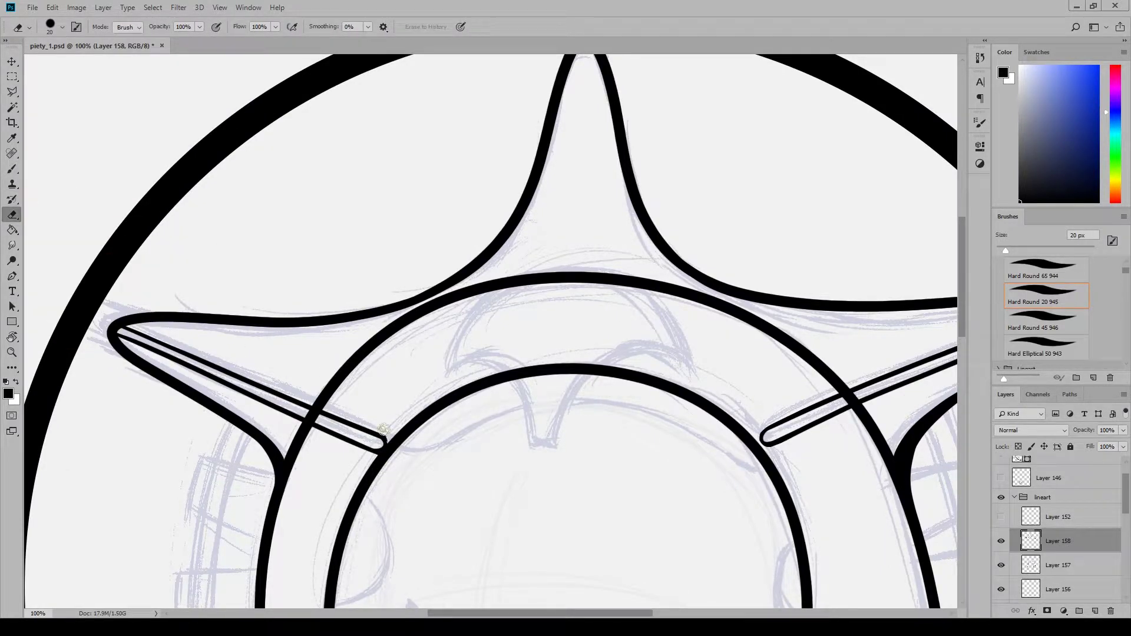
pyautogui.click(13, 169)
pyautogui.hscroll(8, 377, 435)
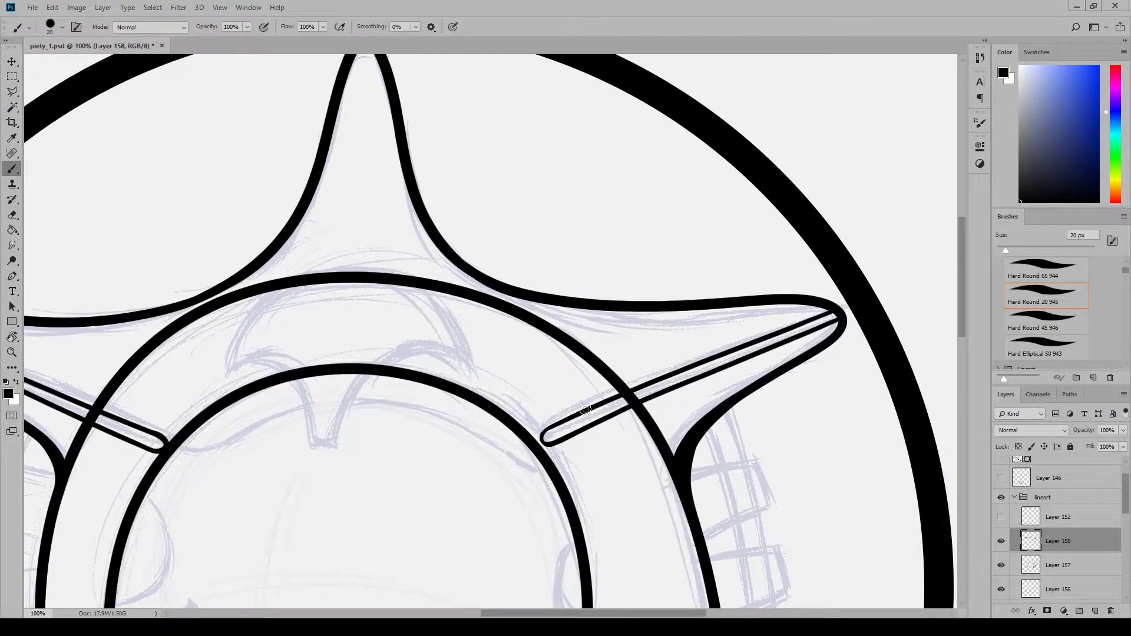
pyautogui.hscroll(-8, 602, 412)
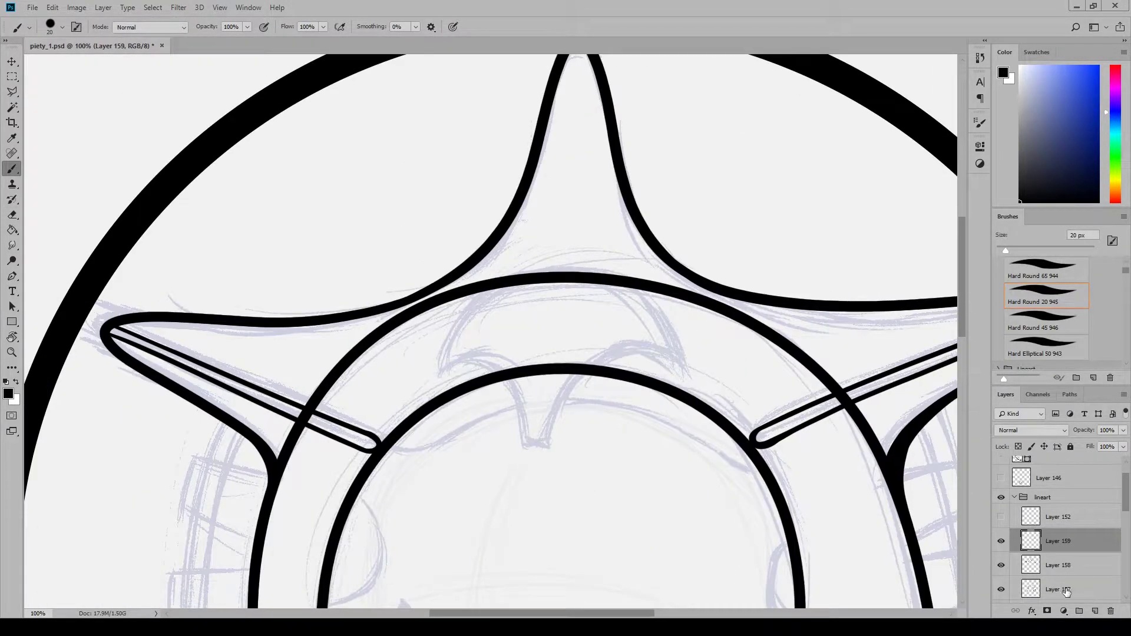
# On a new layer, ink the crescent ornament with its central prong over the forehead using the Hard Round 45 brush
pyautogui.click(1046, 323)
pyautogui.moveTo(436, 370)
pyautogui.mouseDown()
pyautogui.moveTo(666, 369)
pyautogui.moveTo(693, 352)
pyautogui.moveTo(708, 362)
pyautogui.mouseUp()
pyautogui.hotkey('ctrl', 'z')
pyautogui.hotkey('ctrl', 'z')
pyautogui.hotkey('ctrl', 'z')
pyautogui.moveTo(412, 387); pyautogui.dragTo(535, 443)
pyautogui.moveTo(559, 445); pyautogui.dragTo(713, 384)
pyautogui.hotkey('ctrl', 'z')
pyautogui.moveTo(706, 355); pyautogui.dragTo(715, 386)
pyautogui.moveTo(524, 444); pyautogui.dragTo(568, 447)
# Trim the overshooting line ends at the forehead ornament's prong and crescent tips
pyautogui.press('e')
pyautogui.moveTo(523, 407); pyautogui.dragTo(528, 443)
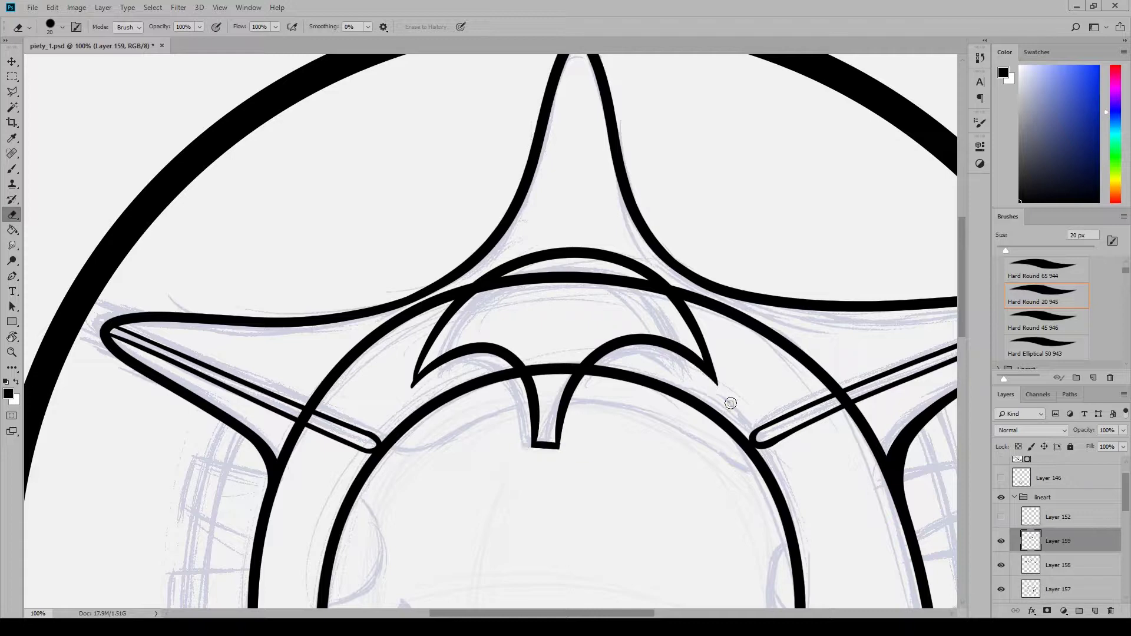
pyautogui.press('b')
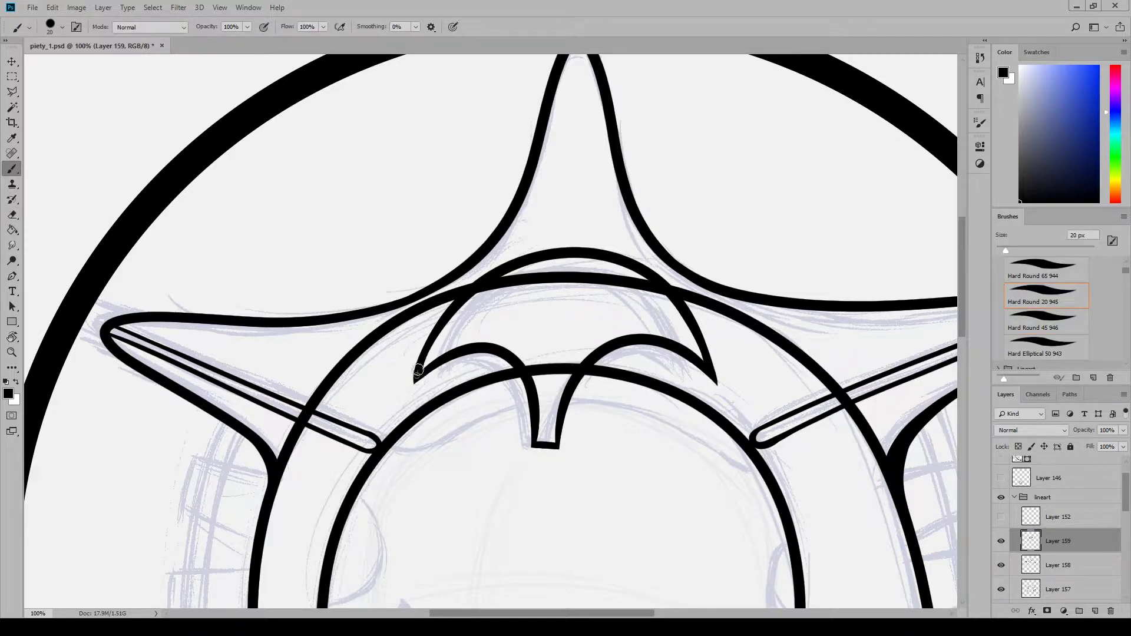
# On Layer 157, erase the arch lines that cross the forehead ornament and the two side-spike ribs
pyautogui.click(1067, 586)
pyautogui.moveTo(1126, 496); pyautogui.dragTo(1128, 511)
pyautogui.press('e')
pyautogui.moveTo(494, 278)
pyautogui.mouseDown()
pyautogui.moveTo(616, 268)
pyautogui.moveTo(651, 287)
pyautogui.mouseUp()
pyautogui.moveTo(543, 377); pyautogui.dragTo(555, 379)
pyautogui.click(557, 372)
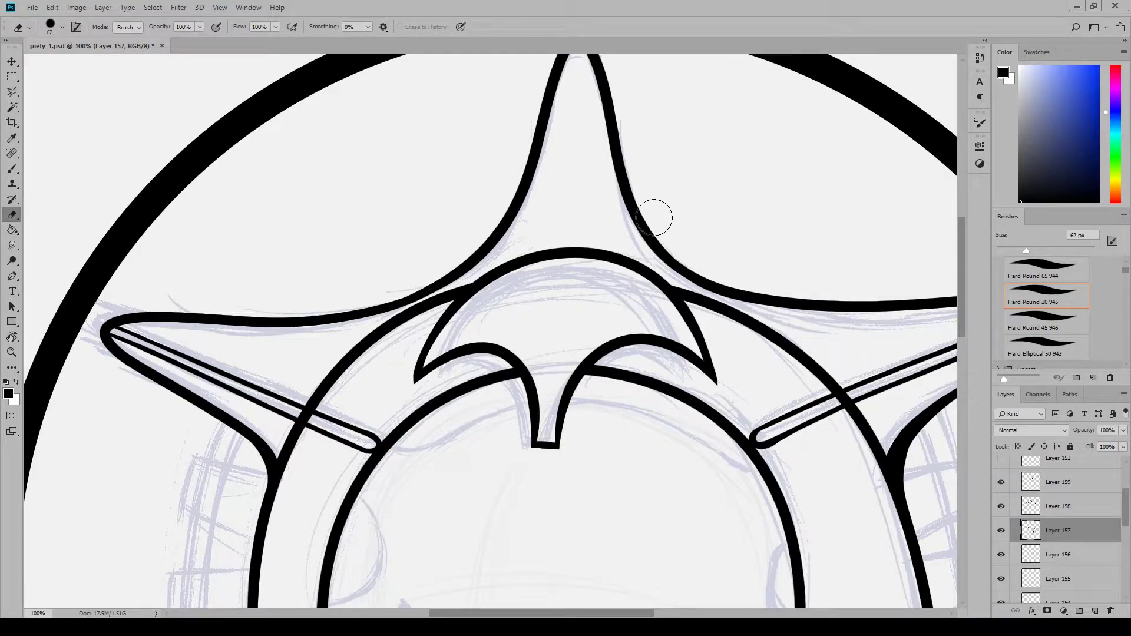
pyautogui.click(296, 412)
pyautogui.click(837, 399)
# On a new layer above Layer 159, ink a long curved strand beside the headdress on the viewer's right, retrying until it flows smoothly
pyautogui.moveTo(553, 614)
pyautogui.mouseDown()
pyautogui.moveTo(587, 614)
pyautogui.moveTo(565, 613)
pyautogui.mouseUp()
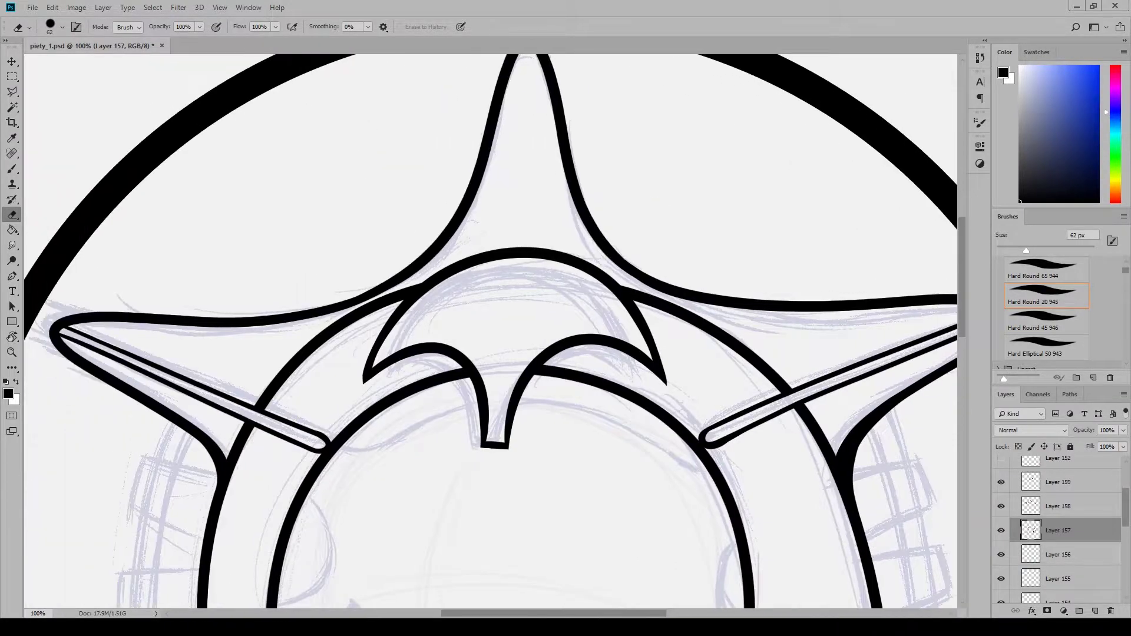
pyautogui.moveTo(962, 321); pyautogui.dragTo(980, 369)
pyautogui.click(1067, 482)
pyautogui.click(1095, 610)
pyautogui.press('b')
pyautogui.moveTo(542, 614); pyautogui.dragTo(633, 614)
pyautogui.moveTo(962, 321); pyautogui.dragTo(954, 345)
pyautogui.moveTo(497, 128); pyautogui.dragTo(523, 527)
pyautogui.hotkey('ctrl', 'z')
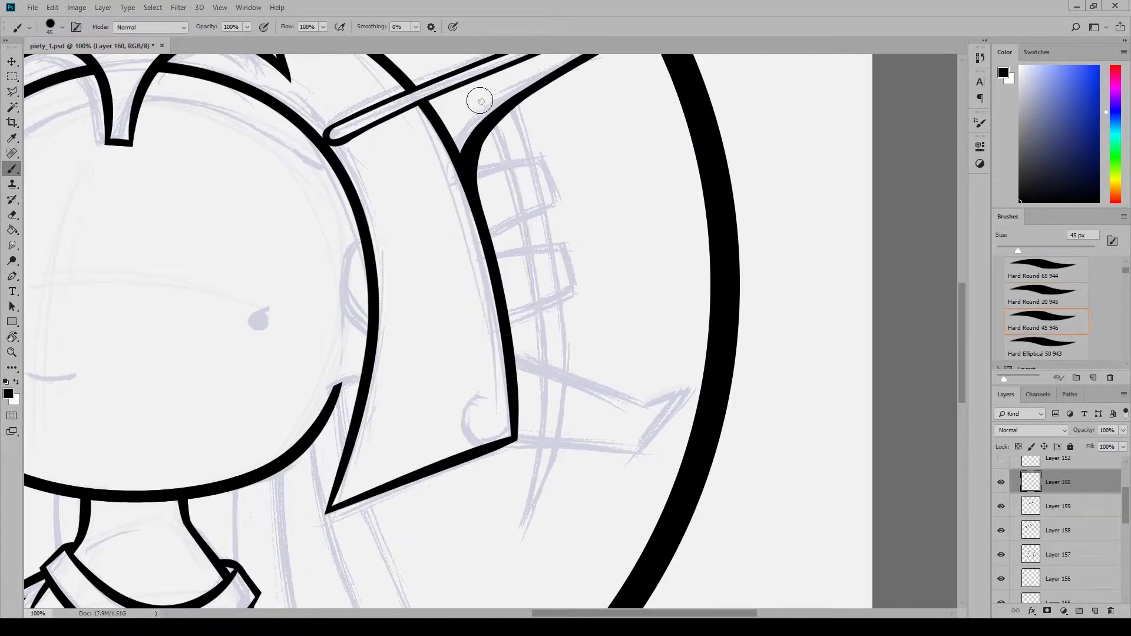
pyautogui.moveTo(486, 102); pyautogui.dragTo(523, 533)
pyautogui.moveTo(511, 97)
pyautogui.mouseDown()
pyautogui.moveTo(504, 574)
pyautogui.moveTo(506, 562)
pyautogui.mouseUp()
pyautogui.hotkey('ctrl', 'z')
pyautogui.hotkey('ctrl', 'z')
pyautogui.hotkey('ctrl', 'alt', 'z')
pyautogui.hotkey('ctrl', 'alt', 'z')
pyautogui.moveTo(503, 85)
pyautogui.mouseDown()
pyautogui.moveTo(548, 229)
pyautogui.moveTo(507, 575)
pyautogui.mouseUp()
pyautogui.hotkey('ctrl', 'z')
pyautogui.moveTo(504, 84)
pyautogui.mouseDown()
pyautogui.moveTo(511, 548)
pyautogui.moveTo(523, 529)
pyautogui.mouseUp()
pyautogui.hotkey('ctrl', 'z')
# Duplicate the curved strand line, offset the copy down and towards the headdress, and merge both lines into one layer
pyautogui.hotkey('ctrl', 'j')
pyautogui.press('v')
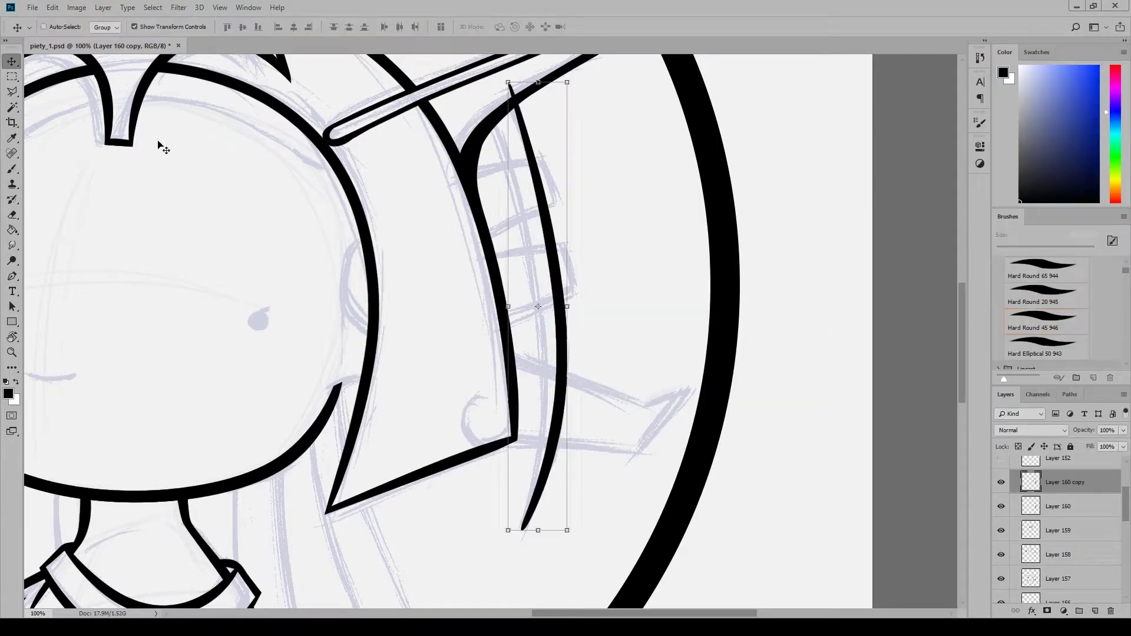
pyautogui.moveTo(679, 293); pyautogui.dragTo(661, 322)
pyautogui.click(17, 171)
pyautogui.click(12, 215)
pyautogui.hotkey('ctrl', 'e')
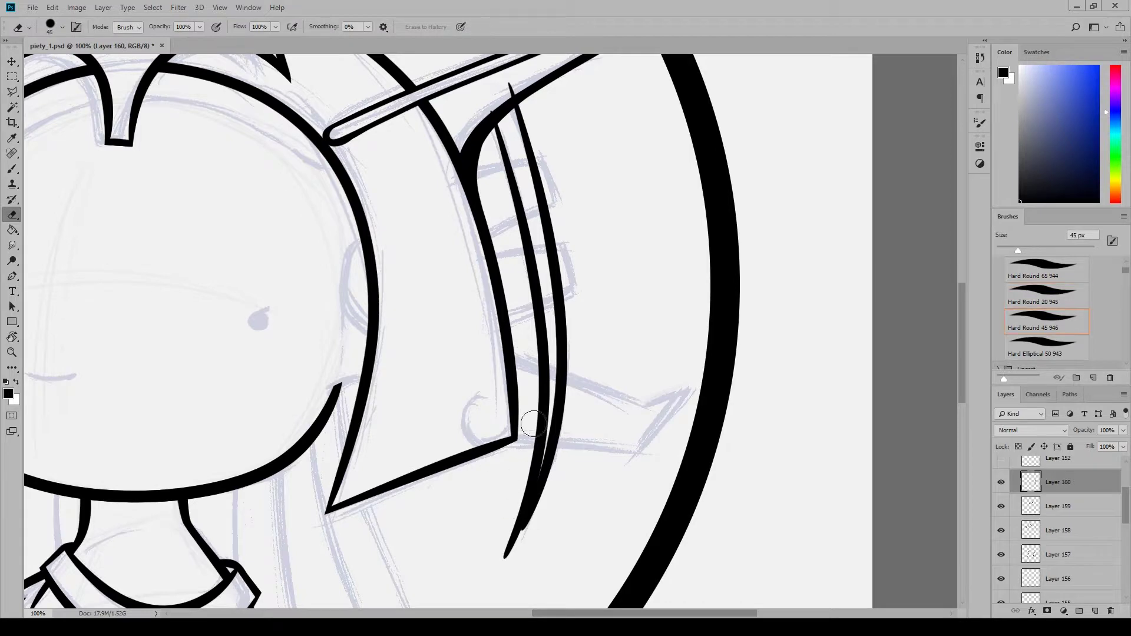
# Erase the strand lines' overshooting ends at the lower tip and where they meet the side spike
pyautogui.moveTo(499, 559); pyautogui.dragTo(511, 535)
pyautogui.moveTo(556, 496); pyautogui.dragTo(533, 532)
pyautogui.moveTo(961, 366); pyautogui.dragTo(961, 324)
pyautogui.moveTo(483, 305); pyautogui.dragTo(503, 284)
pyautogui.moveTo(960, 324); pyautogui.dragTo(958, 365)
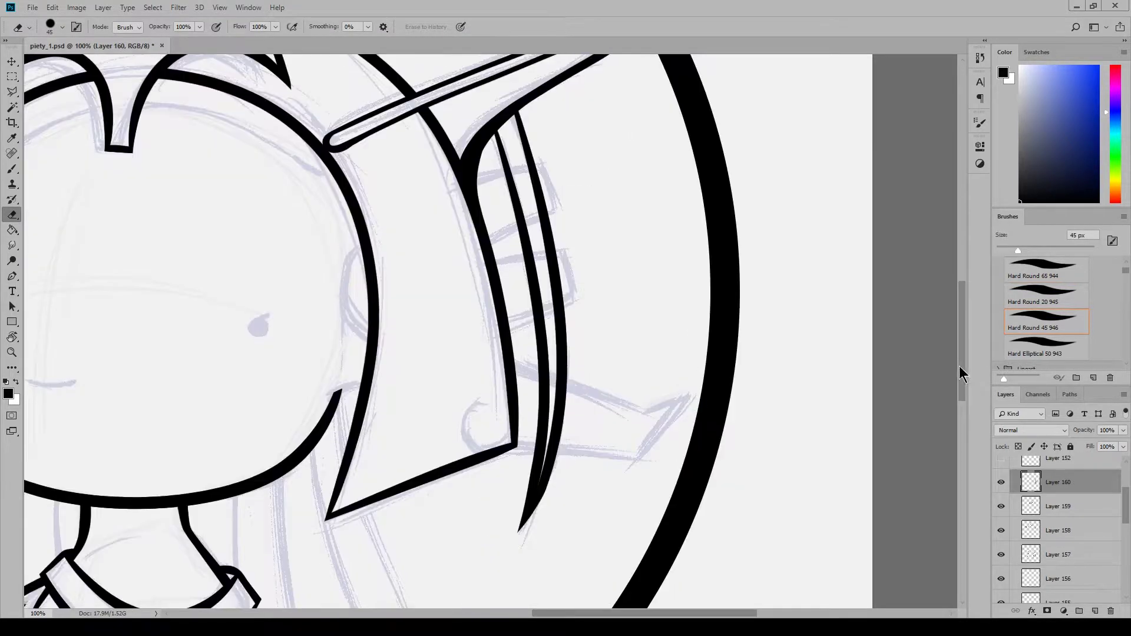
# Touch up the junction near the strand's lower tip with the Hard Round 20 brush and check its upper ends
pyautogui.press('b')
pyautogui.moveTo(544, 464)
pyautogui.mouseDown()
pyautogui.moveTo(535, 503)
pyautogui.moveTo(569, 447)
pyautogui.mouseUp()
pyautogui.press('e')
pyautogui.hotkey('ctrl', 'z')
pyautogui.press('b')
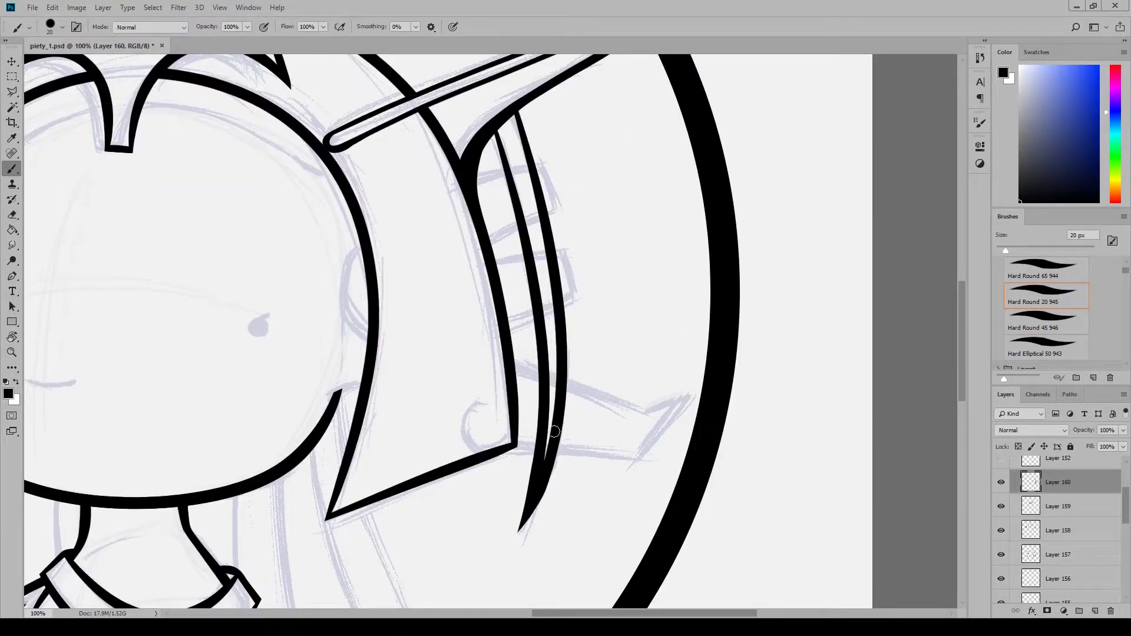
pyautogui.scroll(5, 530, 383)
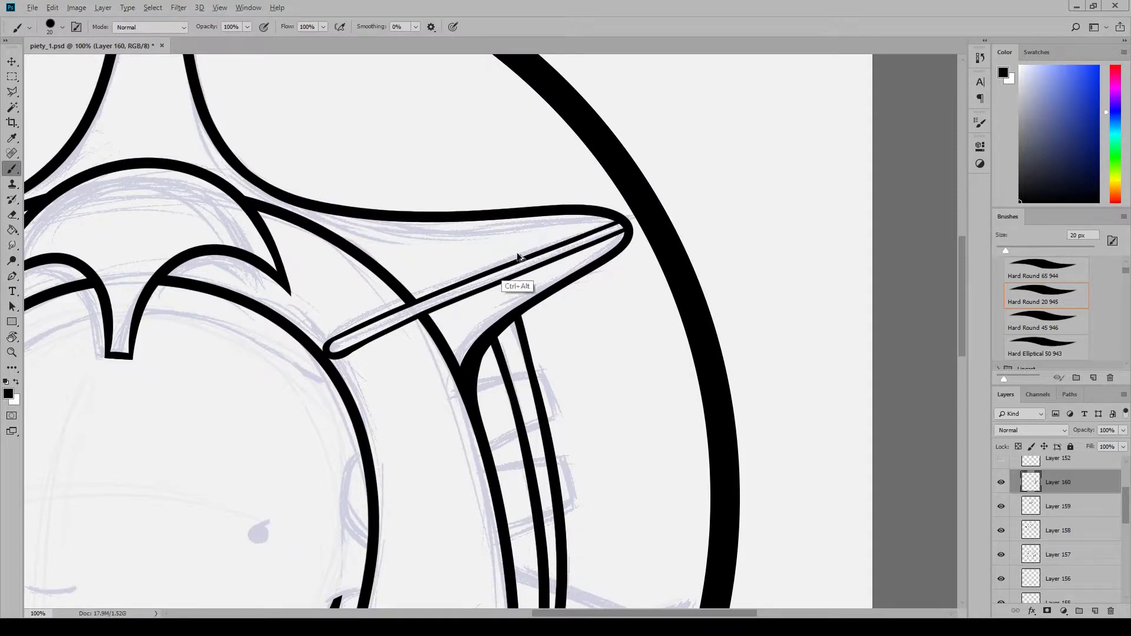
pyautogui.press('e')
# Lower the opacity of the sketch group to 9%
pyautogui.scroll(-4, 518, 294)
pyautogui.hscroll(-7, 780, 585)
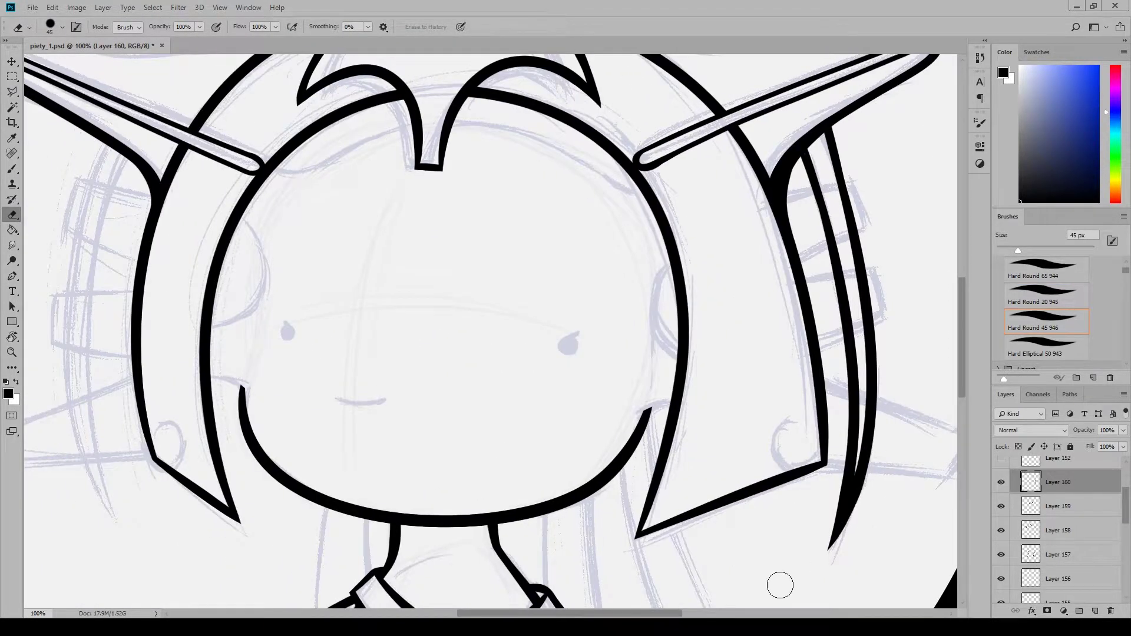
pyautogui.scroll(-10, 1035, 587)
pyautogui.click(1054, 511)
pyautogui.click(1123, 430)
pyautogui.moveTo(1073, 449); pyautogui.dragTo(1069, 450)
pyautogui.scroll(10, 1062, 530)
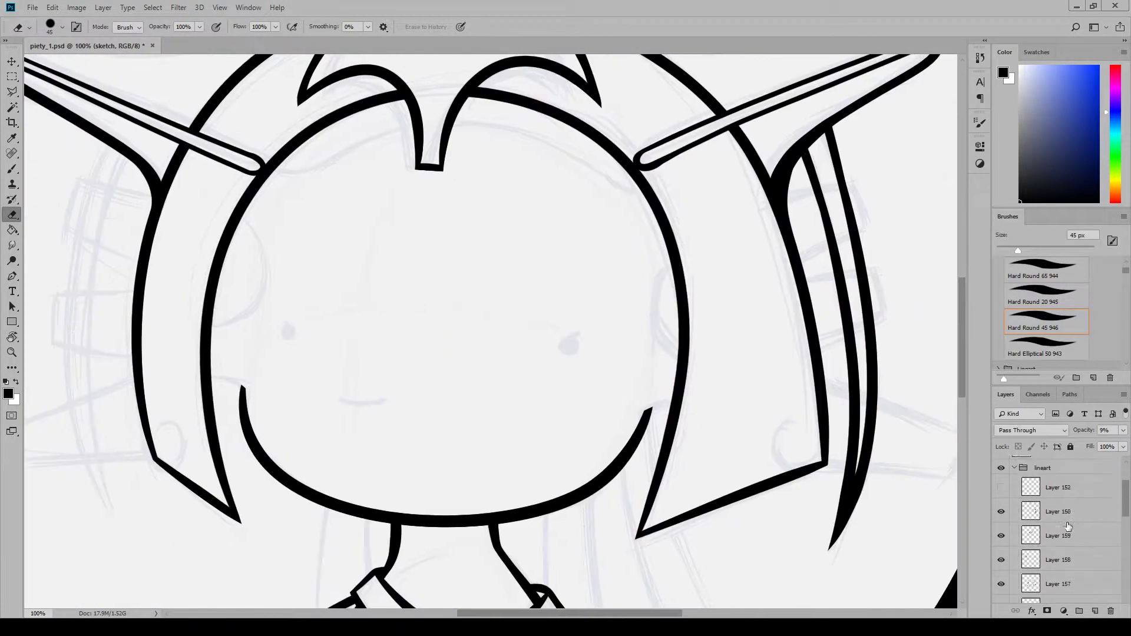
# Duplicate Layer 160, flip the copy horizontally, place it beside the headdress on the viewer's left, and trim its upper ends
pyautogui.rightClick(1064, 528)
pyautogui.click(1013, 112)
pyautogui.click(77, 8)
pyautogui.click(271, 391)
pyautogui.press('v')
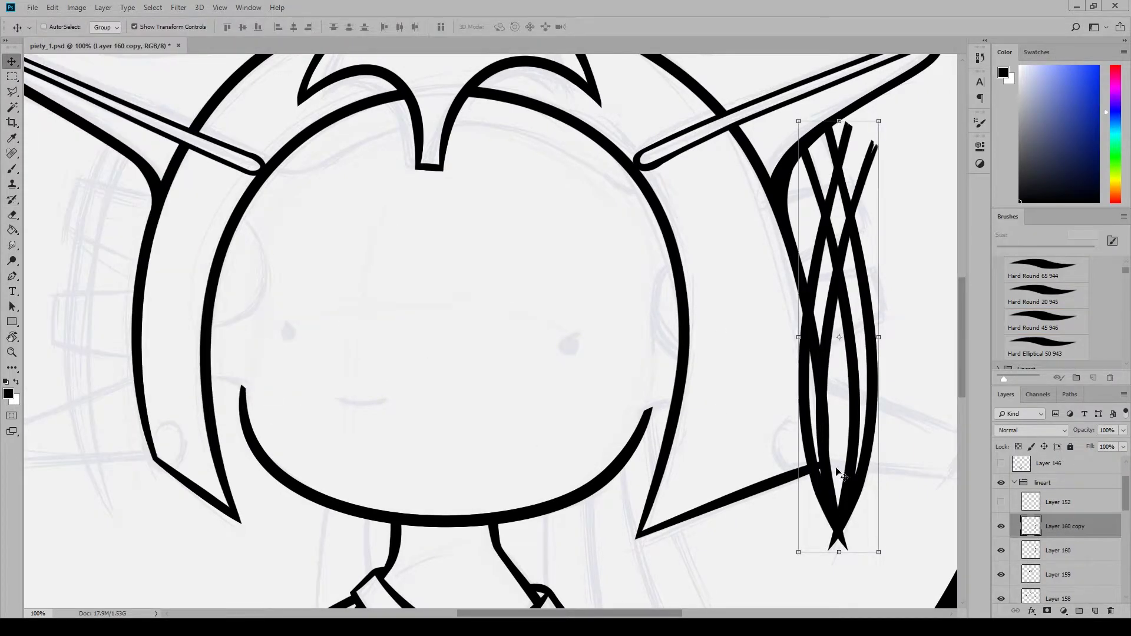
pyautogui.moveTo(836, 467); pyautogui.dragTo(103, 446)
pyautogui.hscroll(-5, 103, 445)
pyautogui.press('e')
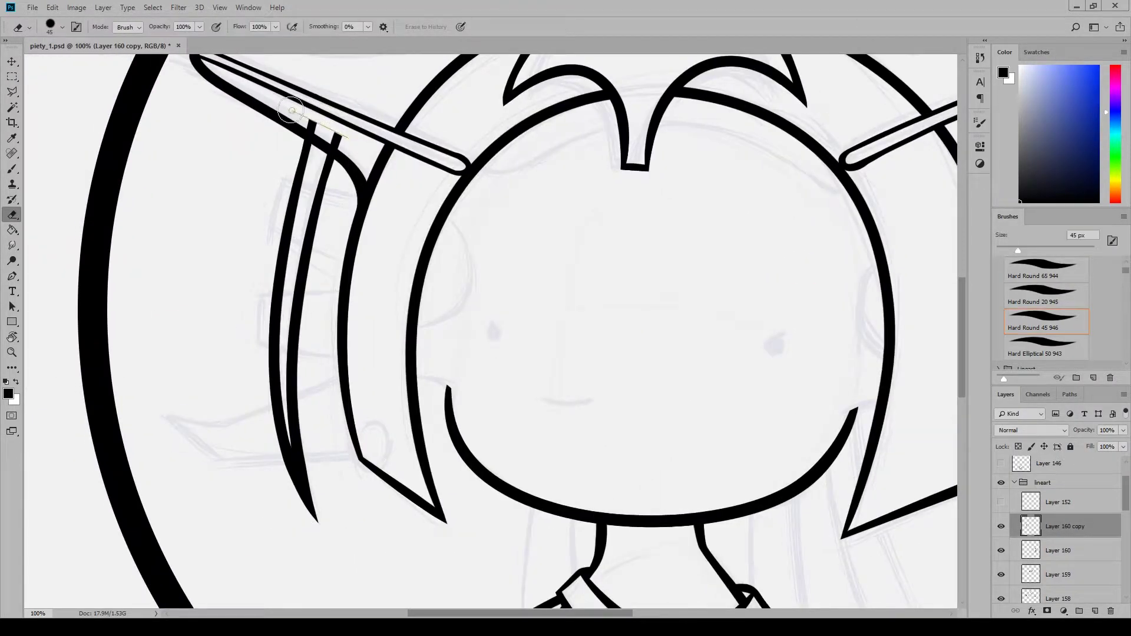
# On a new layer, ink the outlines of two bands wrapping the strand on the viewer's right
pyautogui.hscroll(3, 429, 315)
pyautogui.press('b')
pyautogui.click(1095, 610)
pyautogui.hscroll(5, 474, 406)
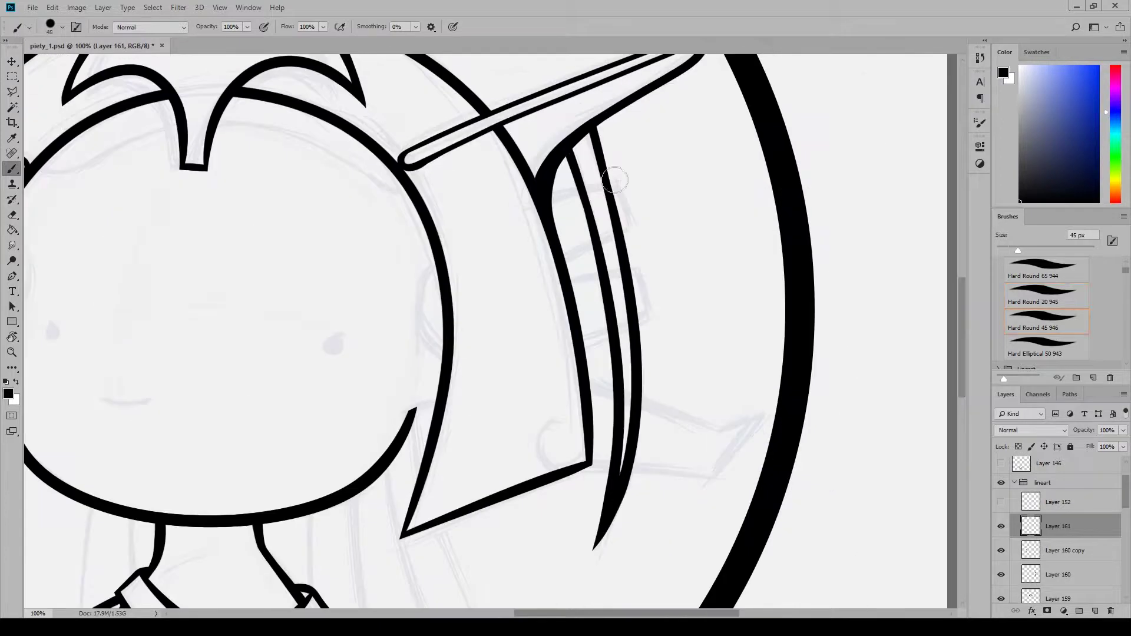
pyautogui.moveTo(553, 199); pyautogui.dragTo(621, 180)
pyautogui.hotkey('ctrl', 'z')
pyautogui.moveTo(557, 267); pyautogui.dragTo(640, 227)
pyautogui.moveTo(533, 202); pyautogui.dragTo(627, 188)
pyautogui.moveTo(613, 174); pyautogui.dragTo(636, 243)
pyautogui.moveTo(551, 283); pyautogui.dragTo(644, 272)
pyautogui.moveTo(636, 260); pyautogui.dragTo(654, 337)
pyautogui.moveTo(568, 354); pyautogui.dragTo(662, 321)
# Erase the overshooting line ends around the two bands on the viewer's right
pyautogui.press('e')
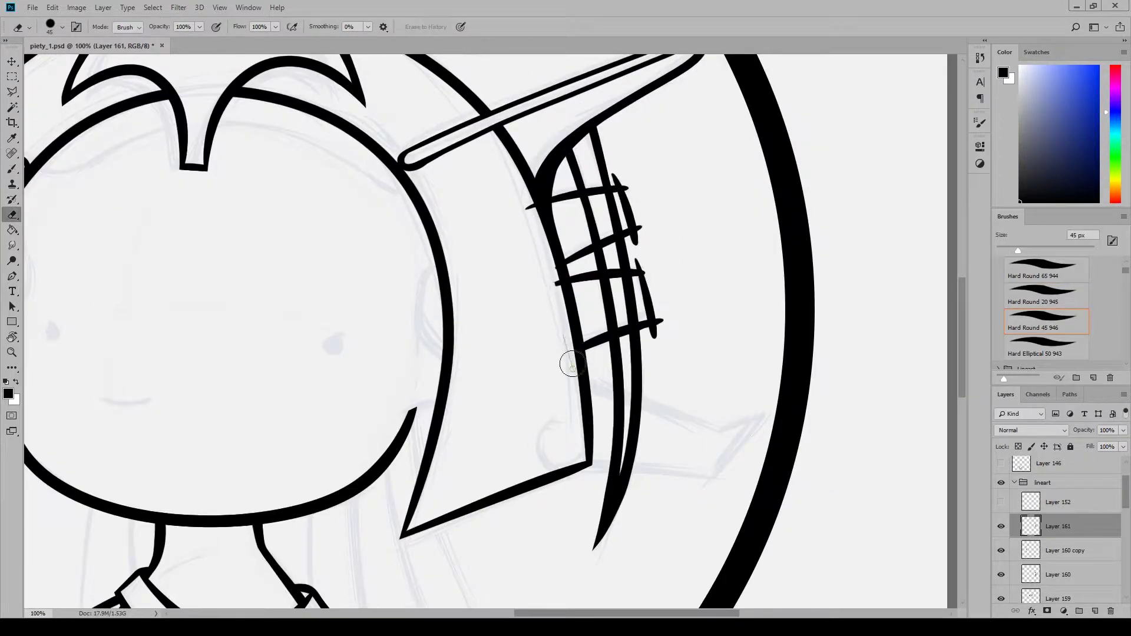
pyautogui.moveTo(570, 366); pyautogui.dragTo(539, 259)
pyautogui.moveTo(629, 168); pyautogui.dragTo(553, 181)
pyautogui.moveTo(651, 236)
pyautogui.mouseDown()
pyautogui.moveTo(597, 263)
pyautogui.moveTo(610, 262)
pyautogui.mouseUp()
pyautogui.moveTo(673, 331); pyautogui.dragTo(597, 355)
pyautogui.moveTo(671, 327); pyautogui.dragTo(652, 266)
pyautogui.moveTo(647, 230); pyautogui.dragTo(634, 183)
# Ink the outlines of two matching bands across the strand on the viewer's left
pyautogui.moveTo(678, 613); pyautogui.dragTo(597, 613)
pyautogui.press('b')
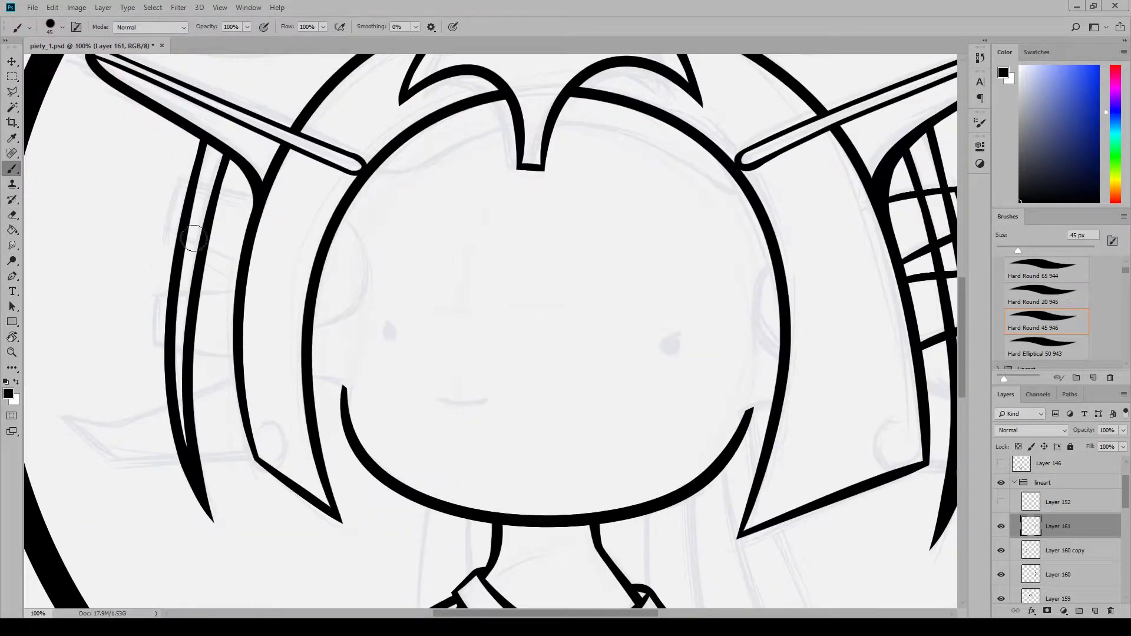
pyautogui.moveTo(167, 231); pyautogui.dragTo(268, 271)
pyautogui.moveTo(181, 185); pyautogui.dragTo(259, 198)
pyautogui.moveTo(184, 175); pyautogui.dragTo(161, 249)
pyautogui.moveTo(147, 336); pyautogui.dragTo(247, 355)
pyautogui.moveTo(161, 282); pyautogui.dragTo(156, 353)
# Trim the overshooting corners of the bands on the viewer's left and redraw their uneven edges
pyautogui.press('e')
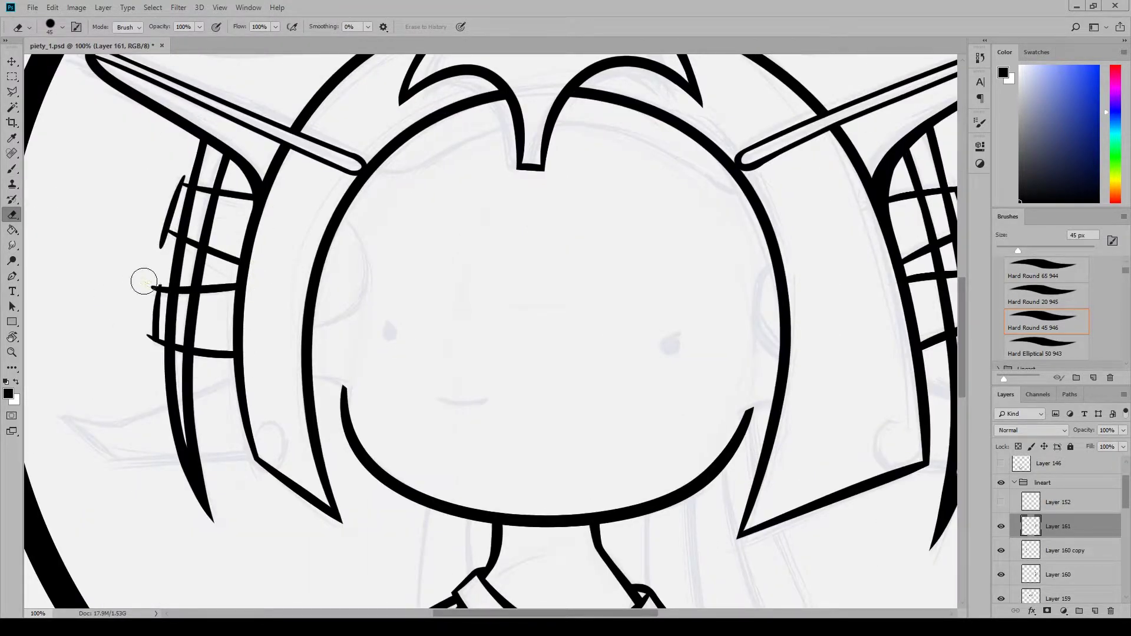
pyautogui.moveTo(143, 281)
pyautogui.mouseDown()
pyautogui.moveTo(147, 371)
pyautogui.moveTo(147, 219)
pyautogui.moveTo(165, 228)
pyautogui.moveTo(168, 190)
pyautogui.mouseUp()
pyautogui.click(18, 171)
pyautogui.press('e')
pyautogui.press('b')
pyautogui.moveTo(167, 229); pyautogui.dragTo(248, 261)
pyautogui.press('e')
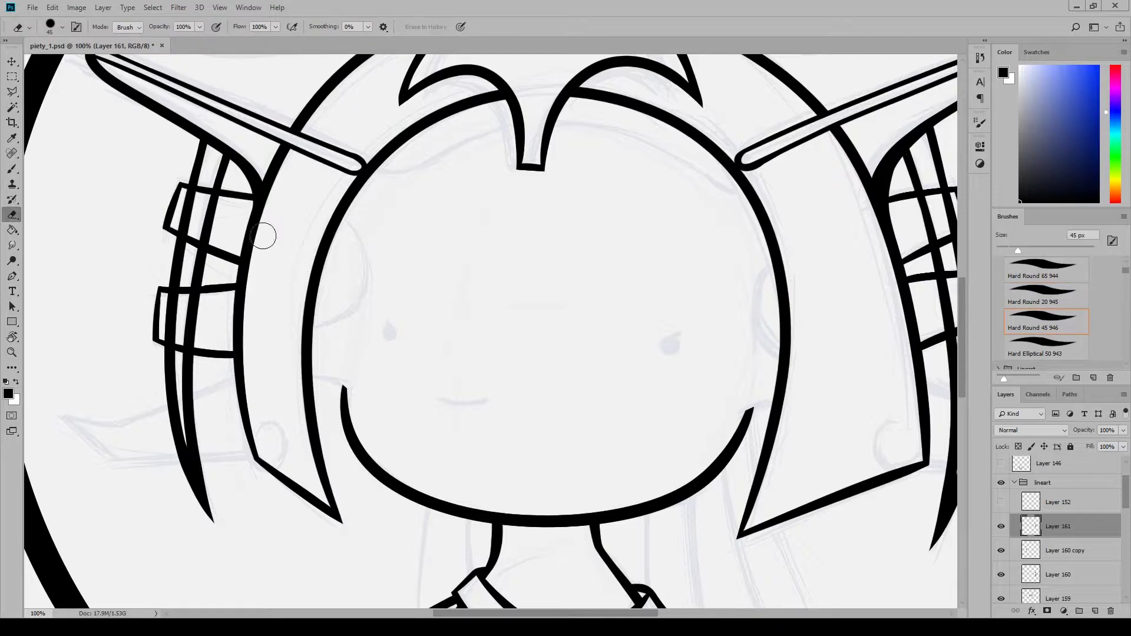
pyautogui.press('b')
pyautogui.moveTo(160, 288); pyautogui.dragTo(256, 288)
pyautogui.press('e')
pyautogui.moveTo(147, 279); pyautogui.dragTo(145, 313)
# On Layer 160, erase the strand lines inside the two bands on the viewer's right
pyautogui.scroll(-2, 1058, 528)
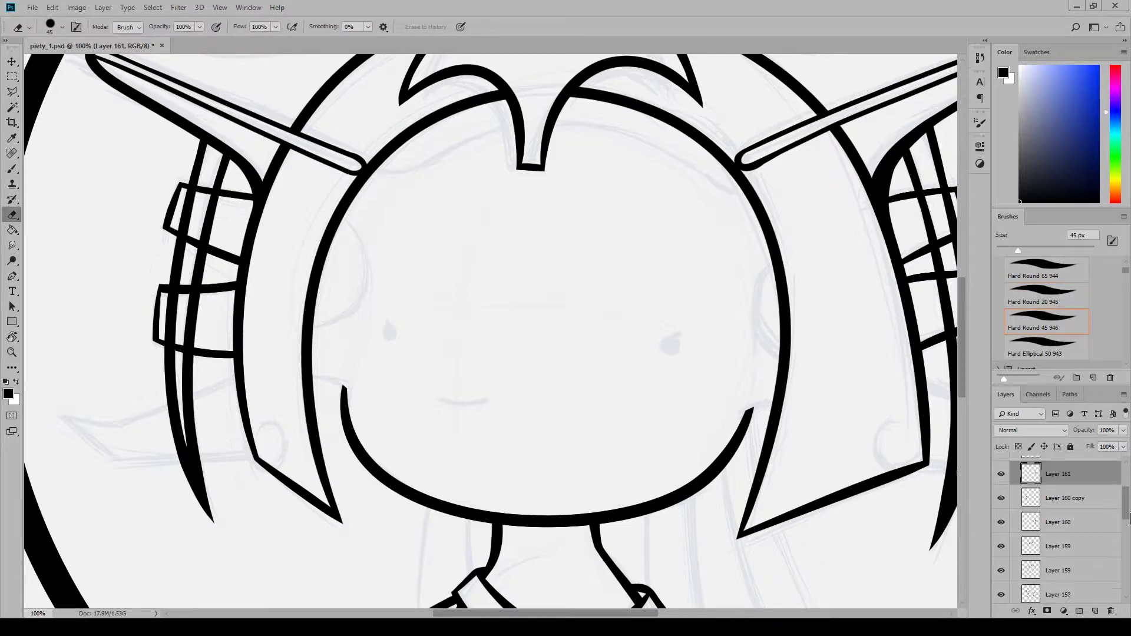
pyautogui.click(1058, 528)
pyautogui.hscroll(3, 815, 203)
pyautogui.moveTo(815, 204); pyautogui.dragTo(779, 247)
pyautogui.moveTo(832, 282)
pyautogui.mouseDown()
pyautogui.moveTo(790, 306)
pyautogui.moveTo(800, 331)
pyautogui.mouseUp()
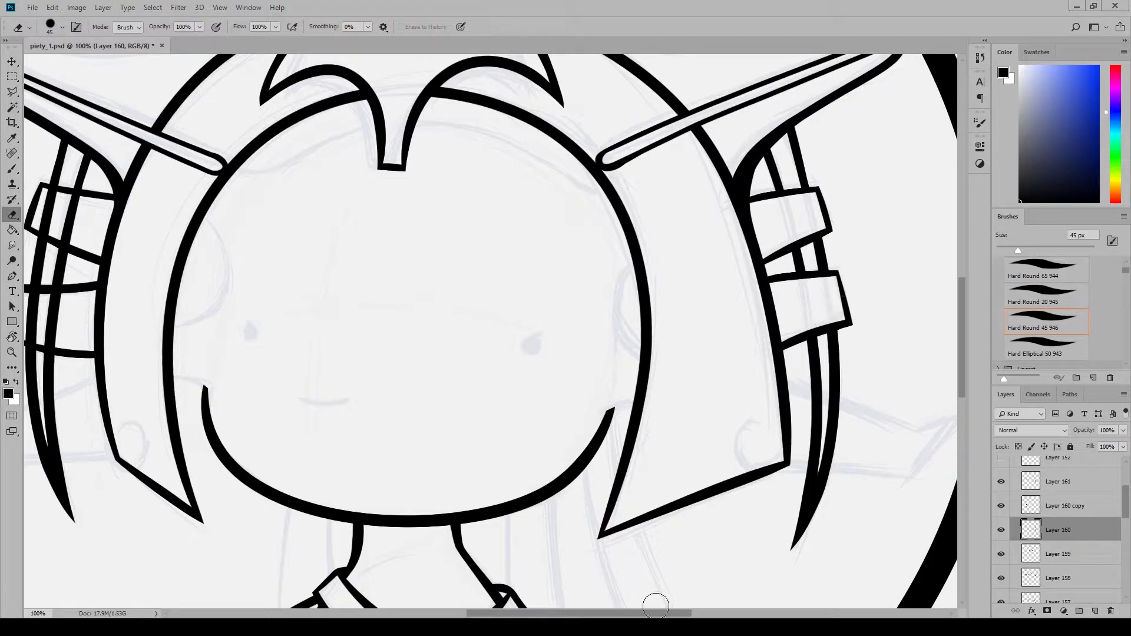
# On Layer 160 copy, erase the strand lines inside the two bands on the viewer's left
pyautogui.moveTo(654, 613); pyautogui.dragTo(584, 613)
pyautogui.click(1064, 506)
pyautogui.moveTo(320, 339)
pyautogui.mouseDown()
pyautogui.moveTo(371, 339)
pyautogui.moveTo(336, 203)
pyautogui.moveTo(365, 195)
pyautogui.mouseUp()
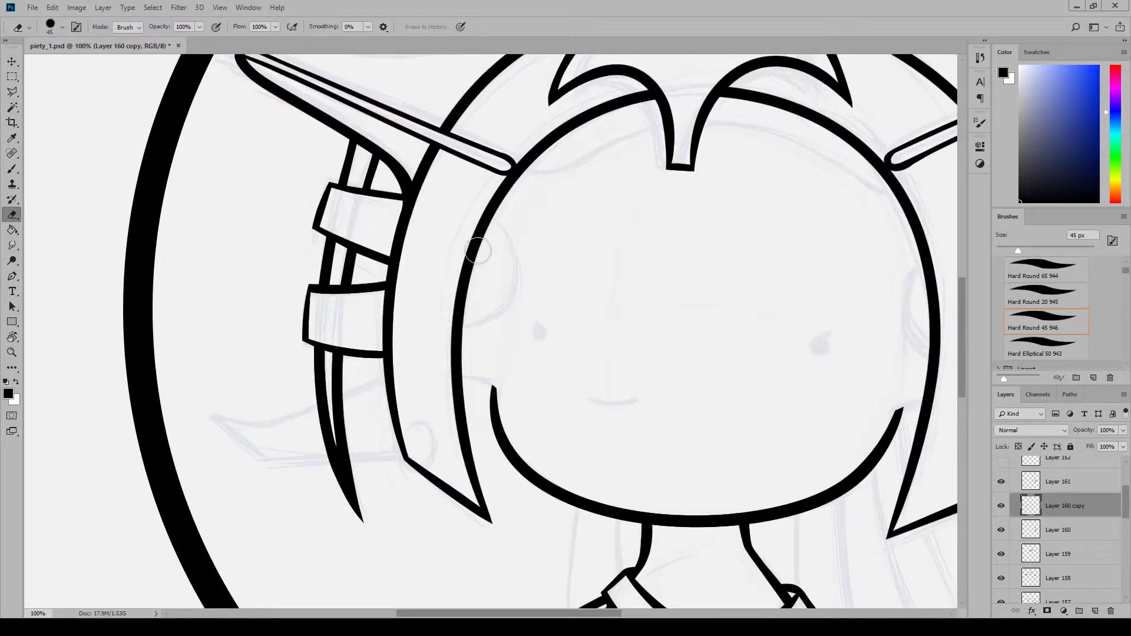
# On Layer 161, ink rounded upper outer corners on the strand bands on both sides with the 20 px brush
pyautogui.press('b')
pyautogui.hotkey('alt', ']')
pyautogui.scroll(5, 964, 376)
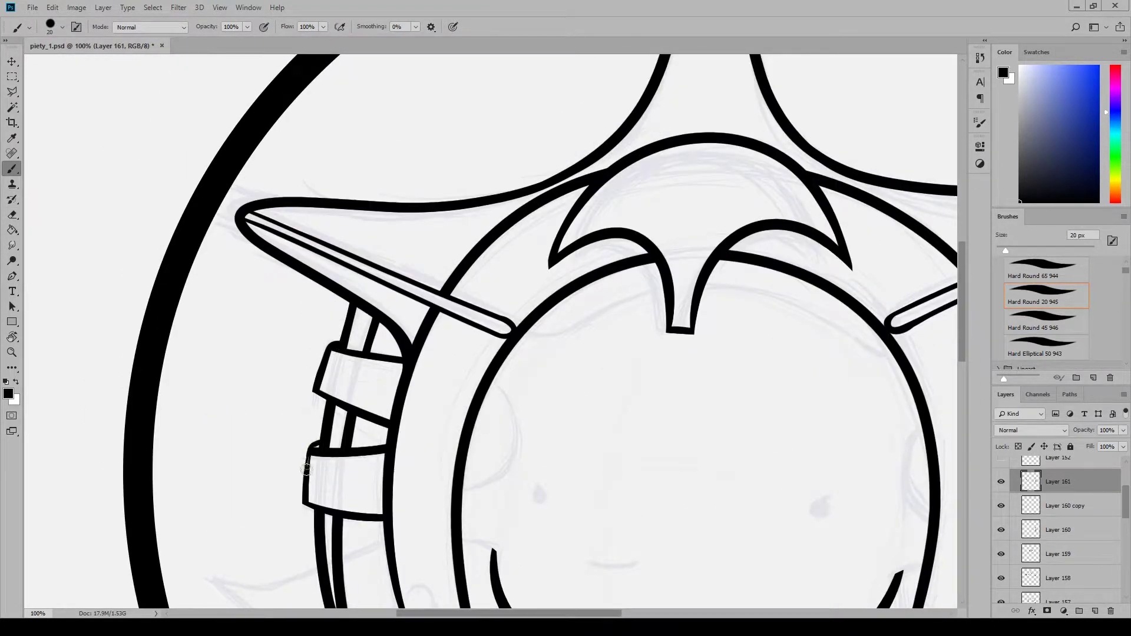
pyautogui.moveTo(513, 613); pyautogui.dragTo(653, 613)
pyautogui.moveTo(513, 345); pyautogui.dragTo(518, 348)
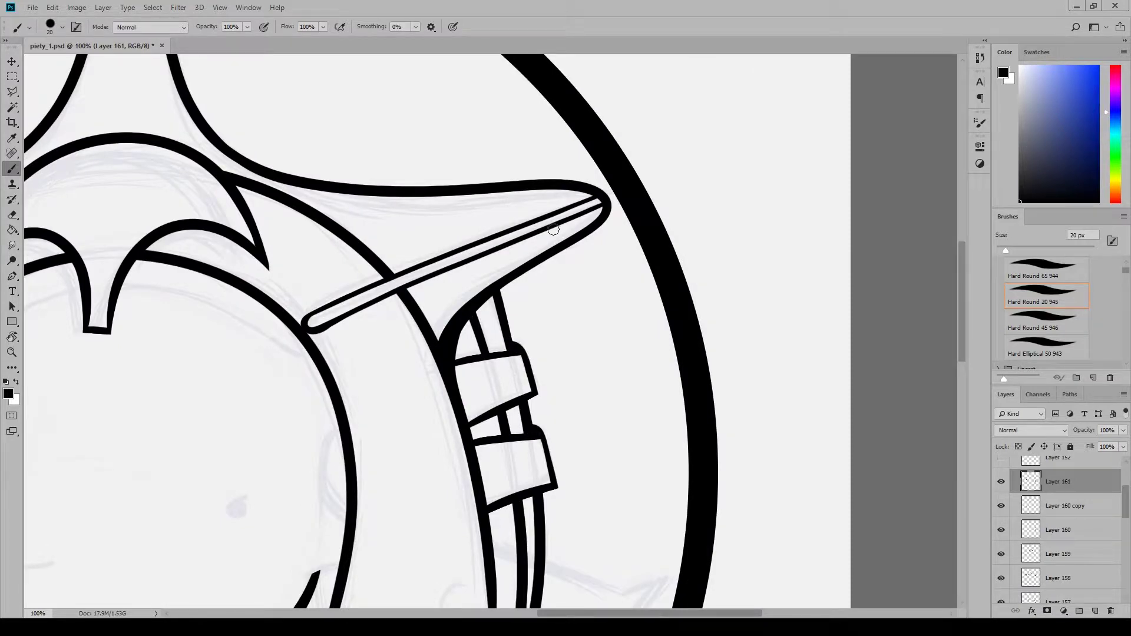
# On a new layer, ink the pointed fin behind the strand on the viewer's left with the 45 px brush
pyautogui.moveTo(649, 613); pyautogui.dragTo(526, 613)
pyautogui.moveTo(962, 301); pyautogui.dragTo(961, 351)
pyautogui.moveTo(526, 613); pyautogui.dragTo(489, 613)
pyautogui.click(1095, 611)
pyautogui.click(1053, 325)
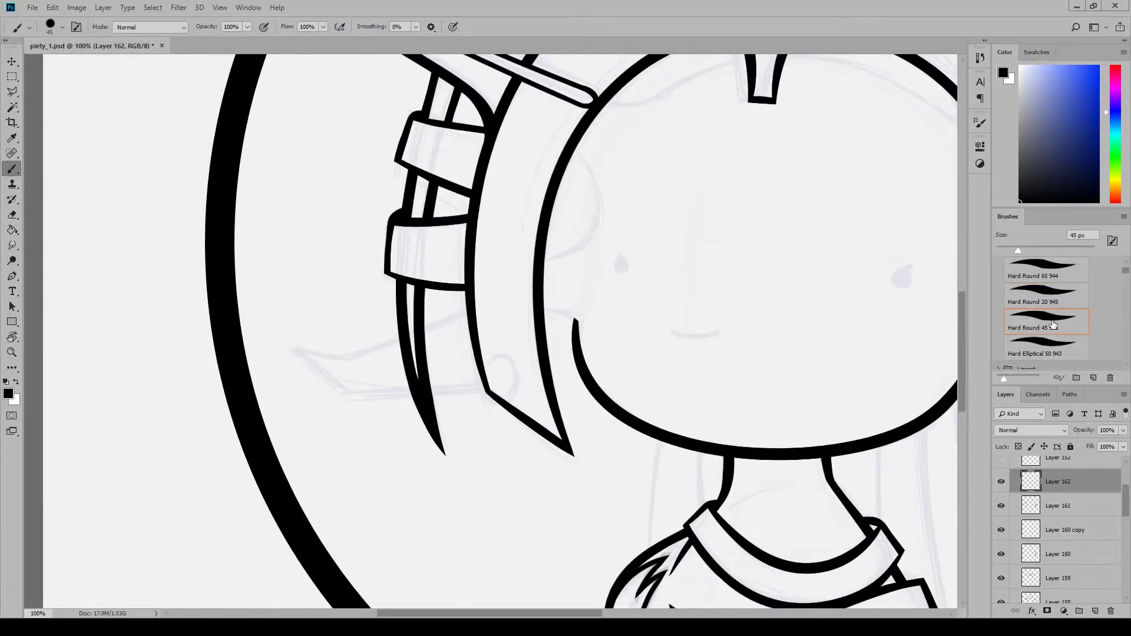
pyautogui.moveTo(351, 365); pyautogui.dragTo(493, 294)
pyautogui.moveTo(341, 392); pyautogui.dragTo(523, 385)
pyautogui.moveTo(295, 346)
pyautogui.mouseDown()
pyautogui.moveTo(355, 402)
pyautogui.moveTo(357, 369)
pyautogui.mouseUp()
# Trim the left fin's overshooting ends and erase its lines where the strand and side panel overlap it
pyautogui.press('e')
pyautogui.moveTo(351, 409)
pyautogui.mouseDown()
pyautogui.moveTo(321, 396)
pyautogui.moveTo(410, 393)
pyautogui.mouseUp()
pyautogui.press('b')
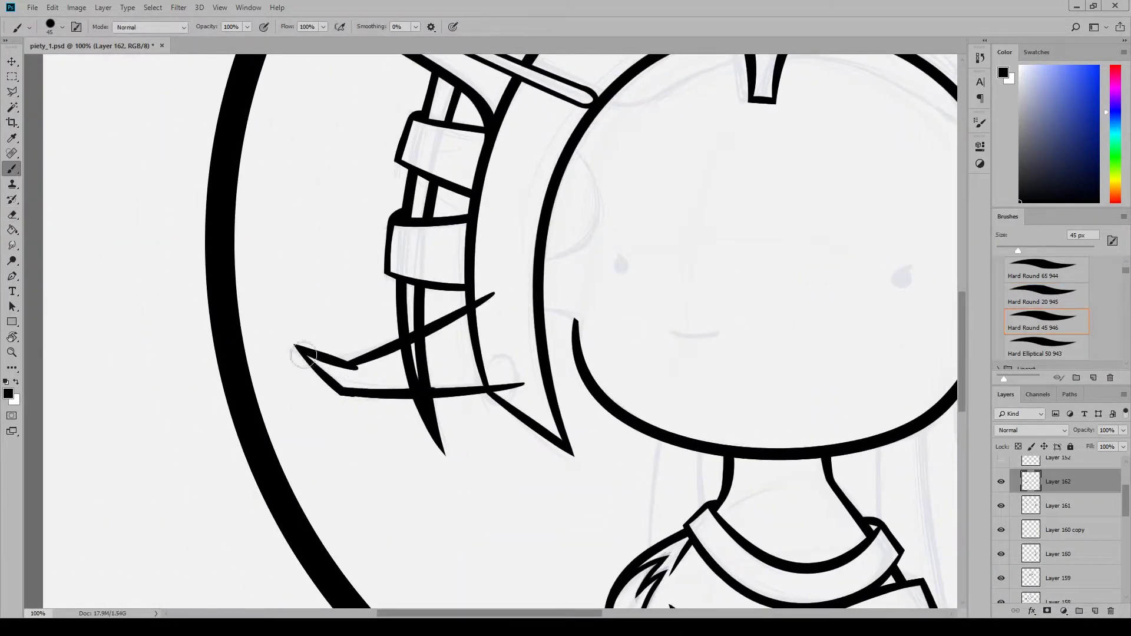
pyautogui.press('e')
pyautogui.moveTo(486, 318); pyautogui.dragTo(489, 298)
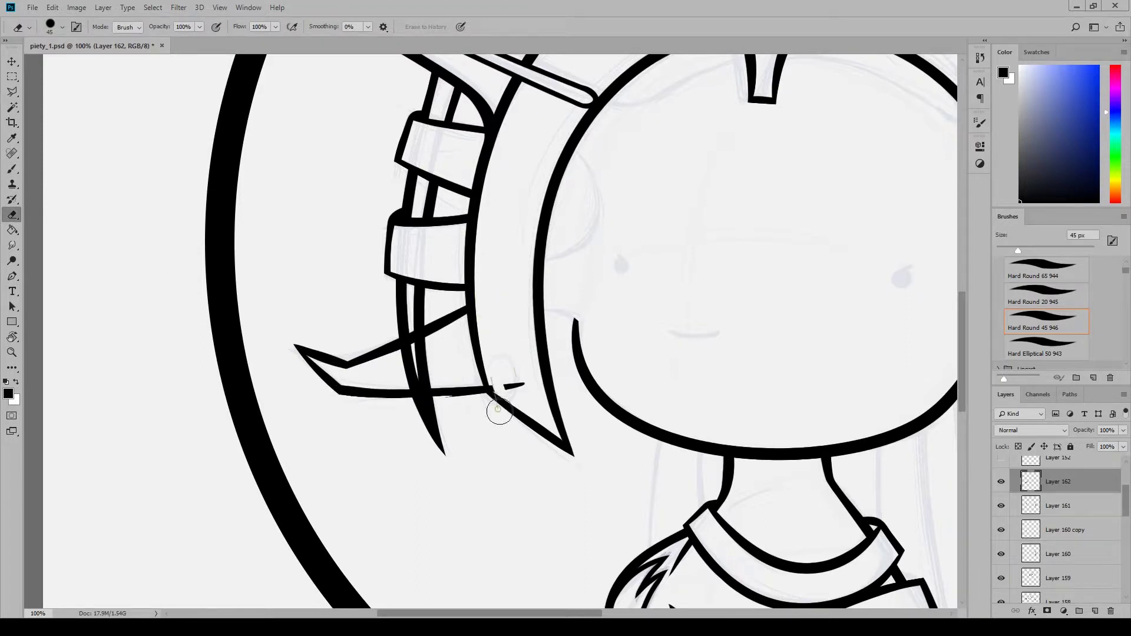
pyautogui.click(18, 200)
pyautogui.click(15, 213)
pyautogui.moveTo(527, 378)
pyautogui.mouseDown()
pyautogui.moveTo(512, 390)
pyautogui.moveTo(500, 378)
pyautogui.mouseUp()
pyautogui.moveTo(350, 377)
pyautogui.mouseDown()
pyautogui.moveTo(400, 356)
pyautogui.moveTo(372, 368)
pyautogui.mouseUp()
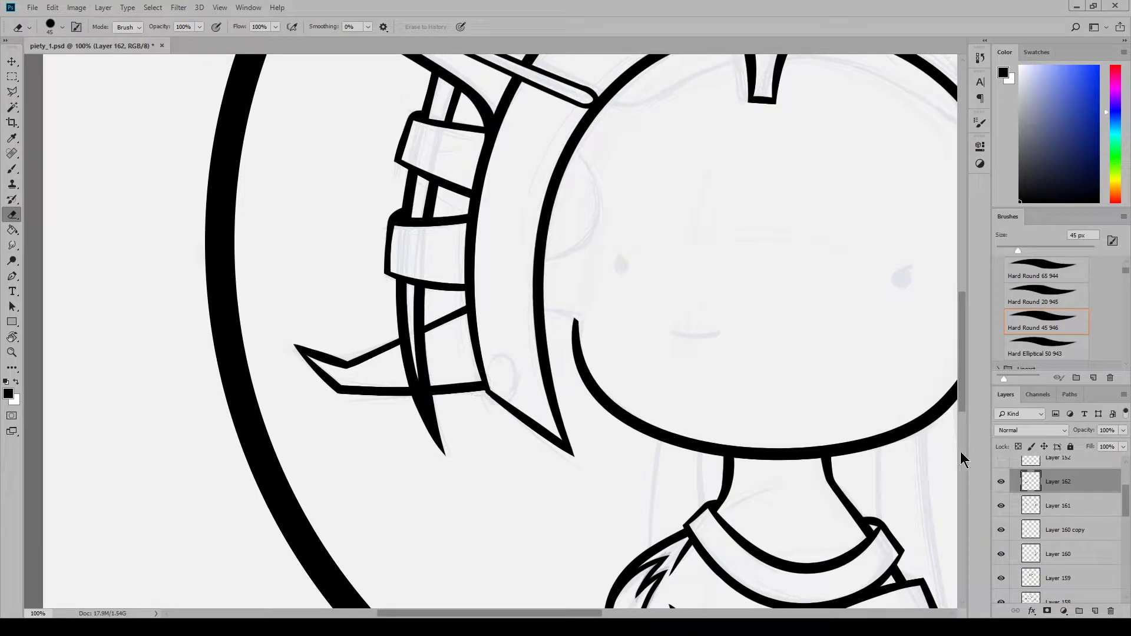
# Ink the matching pointed fin behind the strand on the viewer's right
pyautogui.moveTo(458, 613); pyautogui.dragTo(629, 613)
pyautogui.click(19, 172)
pyautogui.moveTo(424, 392); pyautogui.dragTo(570, 413)
pyautogui.moveTo(429, 306)
pyautogui.mouseDown()
pyautogui.moveTo(577, 363)
pyautogui.moveTo(628, 344)
pyautogui.mouseUp()
pyautogui.moveTo(627, 345)
pyautogui.mouseDown()
pyautogui.moveTo(561, 423)
pyautogui.moveTo(567, 409)
pyautogui.mouseUp()
pyautogui.moveTo(490, 406)
pyautogui.mouseDown()
pyautogui.moveTo(557, 414)
pyautogui.moveTo(494, 394)
pyautogui.moveTo(574, 426)
pyautogui.moveTo(559, 426)
pyautogui.mouseUp()
# Clean up the right fin's tips and erase its lines where the strand and side panel overlap it
pyautogui.click(13, 214)
pyautogui.moveTo(622, 371); pyautogui.dragTo(582, 419)
pyautogui.moveTo(589, 377); pyautogui.dragTo(577, 374)
pyautogui.moveTo(427, 307); pyautogui.dragTo(440, 318)
pyautogui.moveTo(423, 392)
pyautogui.mouseDown()
pyautogui.moveTo(441, 395)
pyautogui.moveTo(483, 274)
pyautogui.mouseUp()
pyautogui.press('b')
pyautogui.press('e')
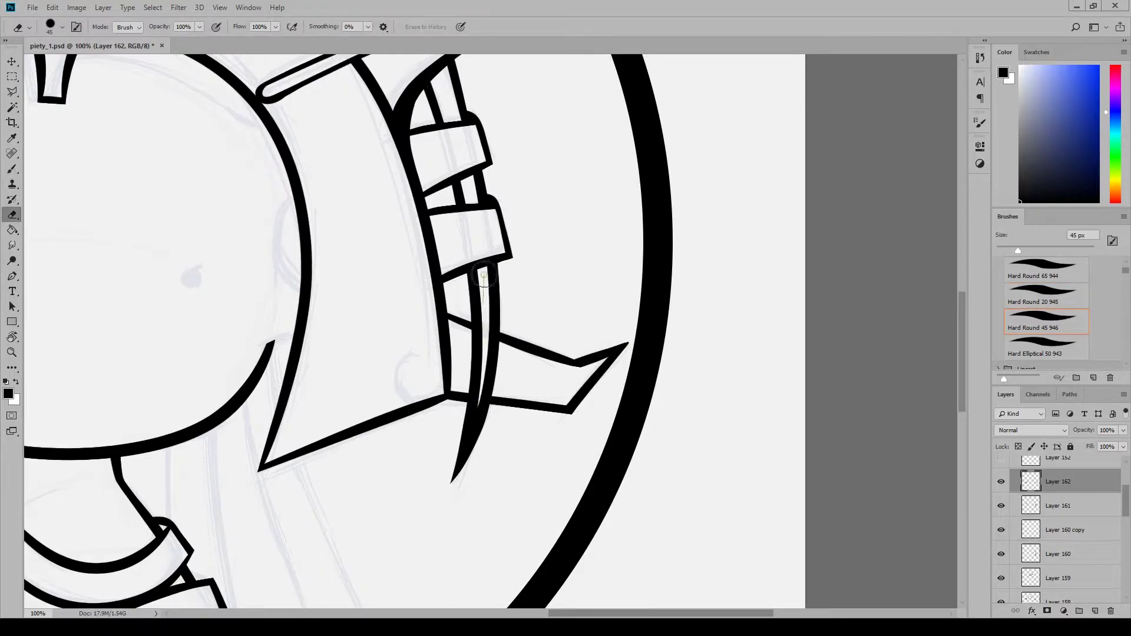
# On a new layer, ink the wavy forehead line, the rounded shapes beside the eyes and the upper jaw corners
pyautogui.press('b')
pyautogui.hotkey('ctrl', 'alt', 'shift', 'n')
pyautogui.moveTo(720, 615); pyautogui.dragTo(626, 615)
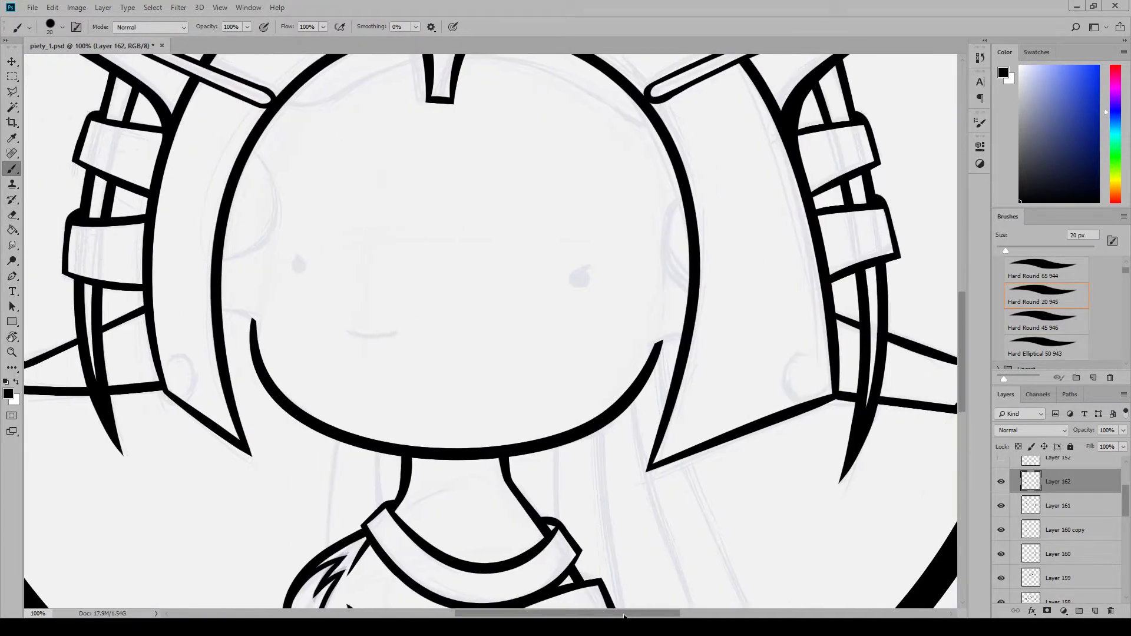
pyautogui.moveTo(962, 335); pyautogui.dragTo(978, 320)
pyautogui.press('.')
pyautogui.moveTo(219, 376)
pyautogui.mouseDown()
pyautogui.moveTo(250, 391)
pyautogui.moveTo(257, 415)
pyautogui.mouseUp()
pyautogui.moveTo(222, 333); pyautogui.dragTo(242, 215)
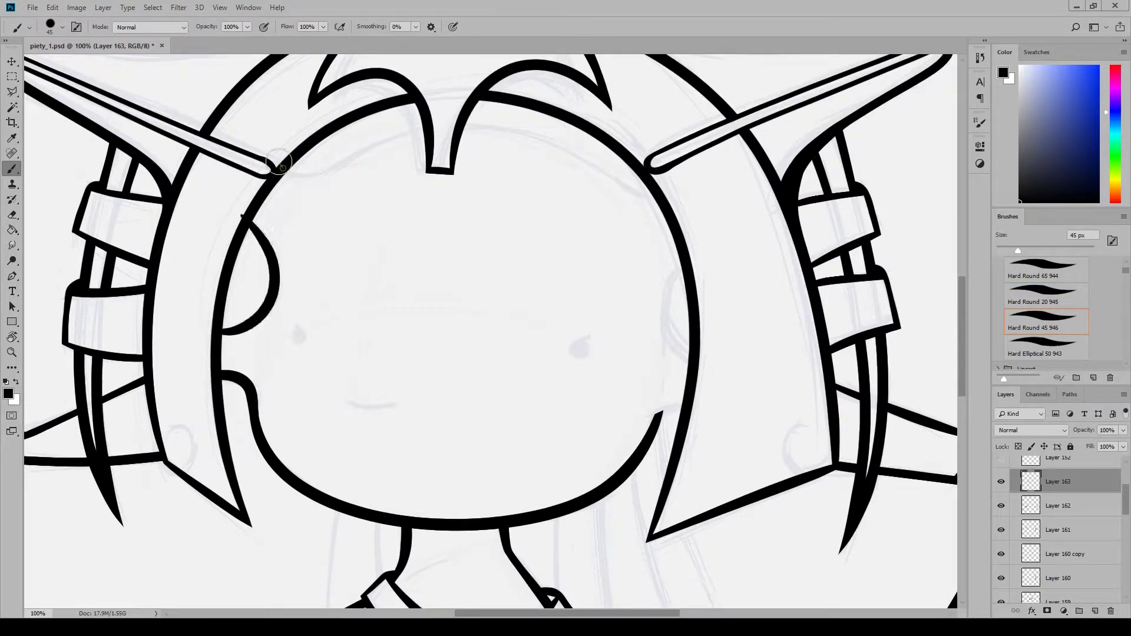
pyautogui.moveTo(287, 171); pyautogui.dragTo(657, 200)
pyautogui.moveTo(682, 270); pyautogui.dragTo(659, 415)
# Erase the overshooting ends of the new face lines and the forehead line crossing the headdress's central prong
pyautogui.press('e')
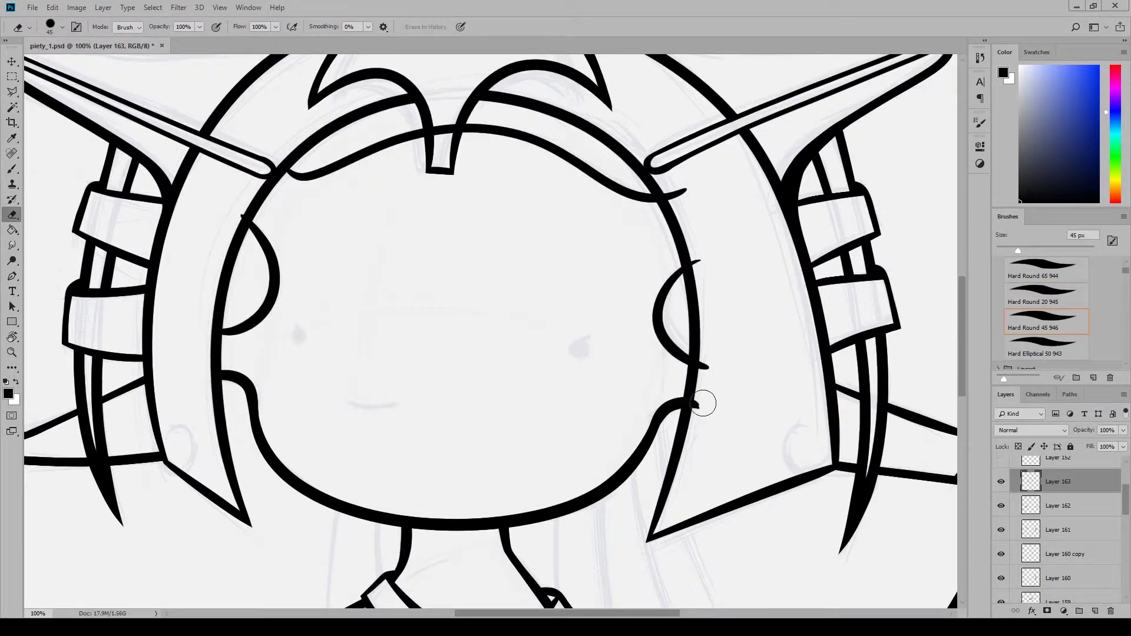
pyautogui.moveTo(674, 196)
pyautogui.mouseDown()
pyautogui.moveTo(688, 207)
pyautogui.moveTo(681, 192)
pyautogui.mouseUp()
pyautogui.moveTo(964, 377); pyautogui.dragTo(965, 350)
pyautogui.press('b')
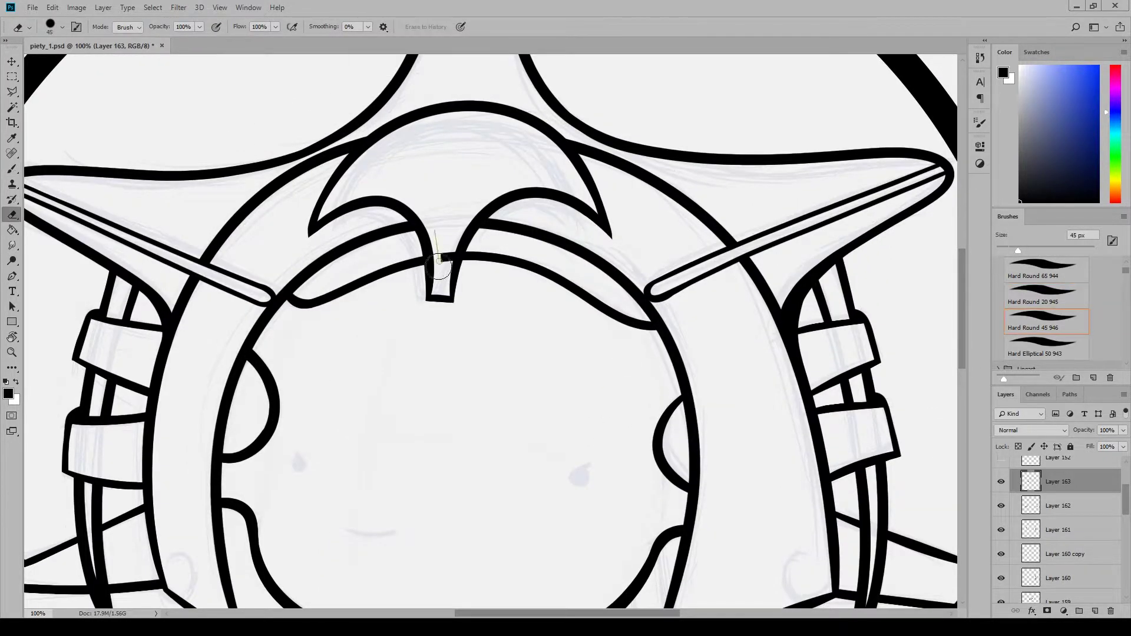
# Ink two round dot eyes on one new layer and a small curved smile on another
pyautogui.scroll(-4, 663, 318)
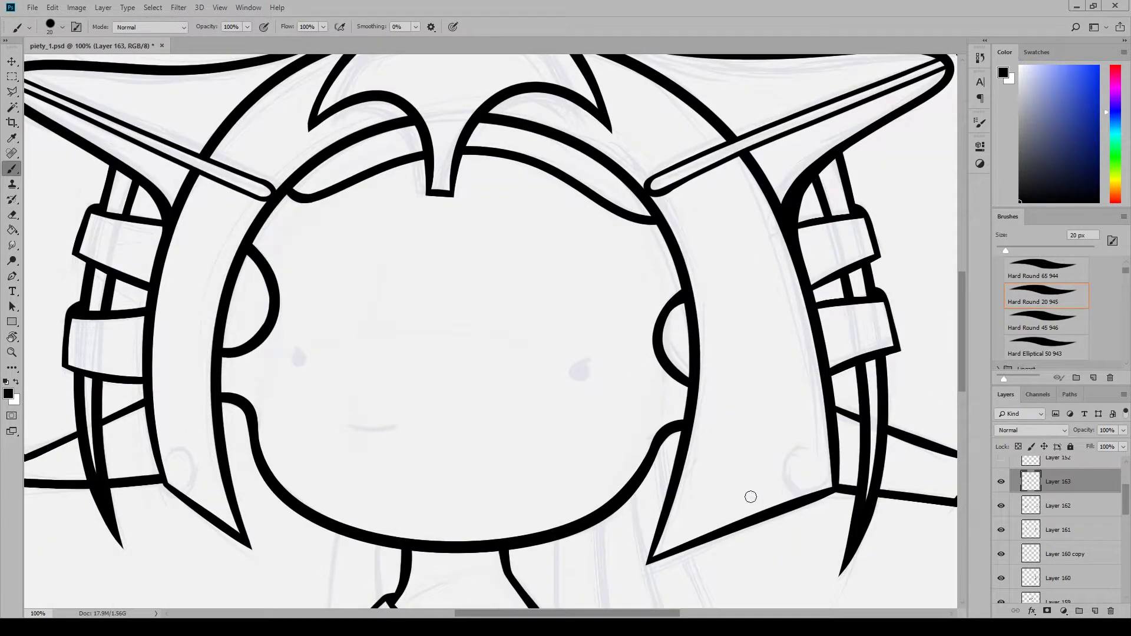
pyautogui.hotkey('ctrl', 'shift', 'alt', 'n')
pyautogui.press('.')
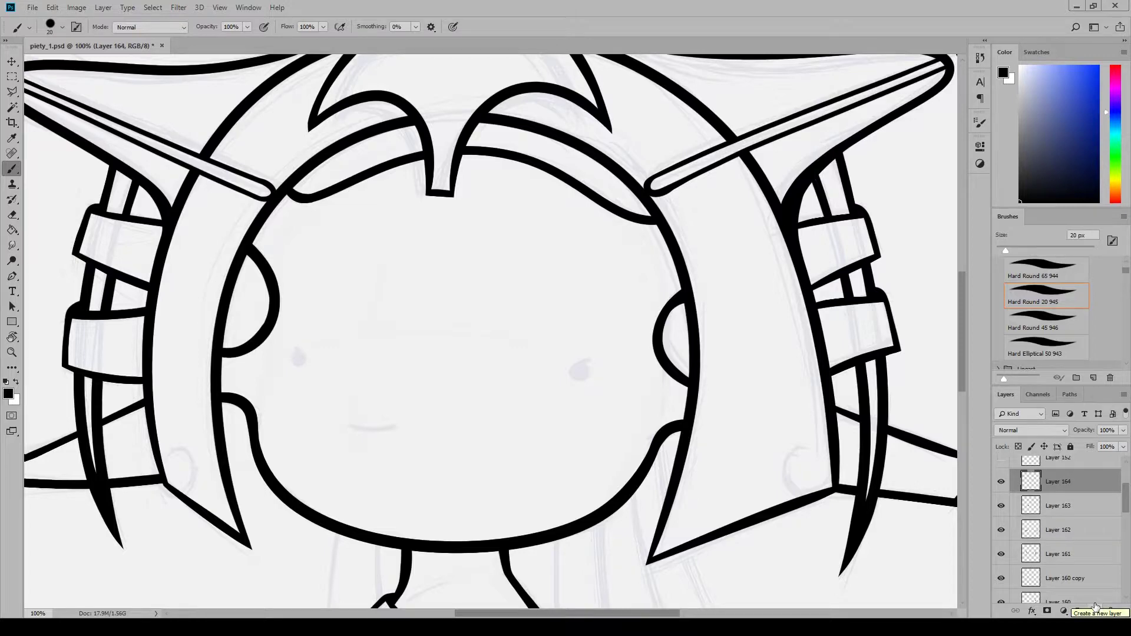
pyautogui.click(299, 360)
pyautogui.click(588, 370)
pyautogui.hotkey('ctrl', 'shift', 'alt', 'n')
pyautogui.hotkey('ctrl', 'z')
pyautogui.moveTo(347, 426); pyautogui.dragTo(412, 417)
pyautogui.hotkey('ctrl', 'z')
pyautogui.press('e')
pyautogui.click(11, 169)
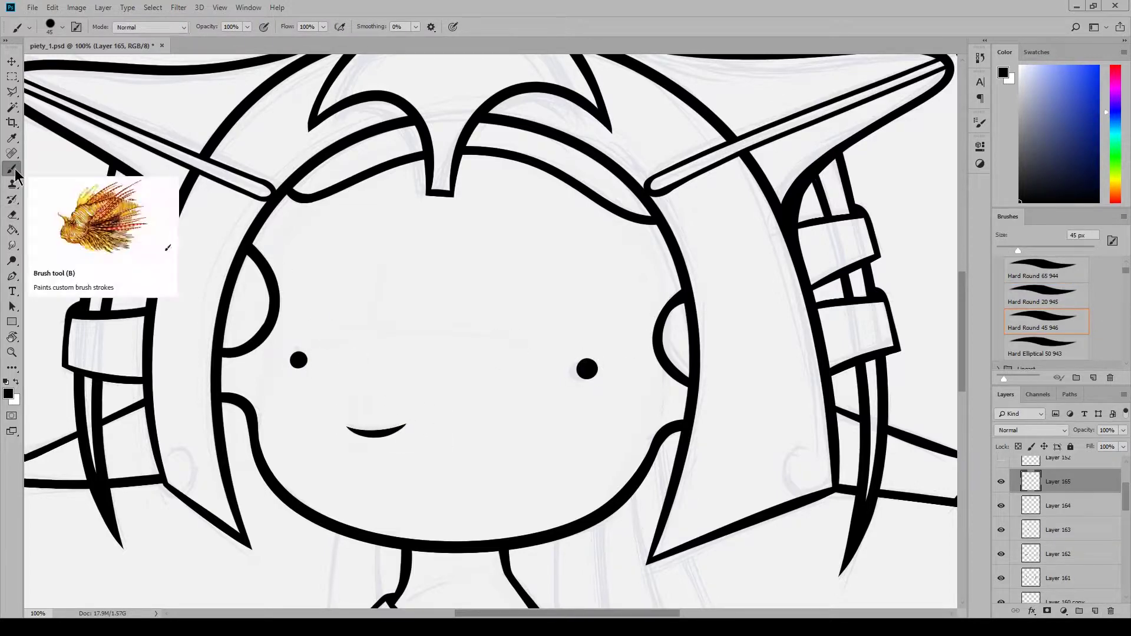
# Ink a short pointed lash on each eye on a new layer and merge it into the eye layer
pyautogui.hotkey('ctrl', 'shift', 'alt', 'n')
pyautogui.press(',')
pyautogui.moveTo(592, 357); pyautogui.dragTo(581, 363)
pyautogui.press('e')
pyautogui.press('.')
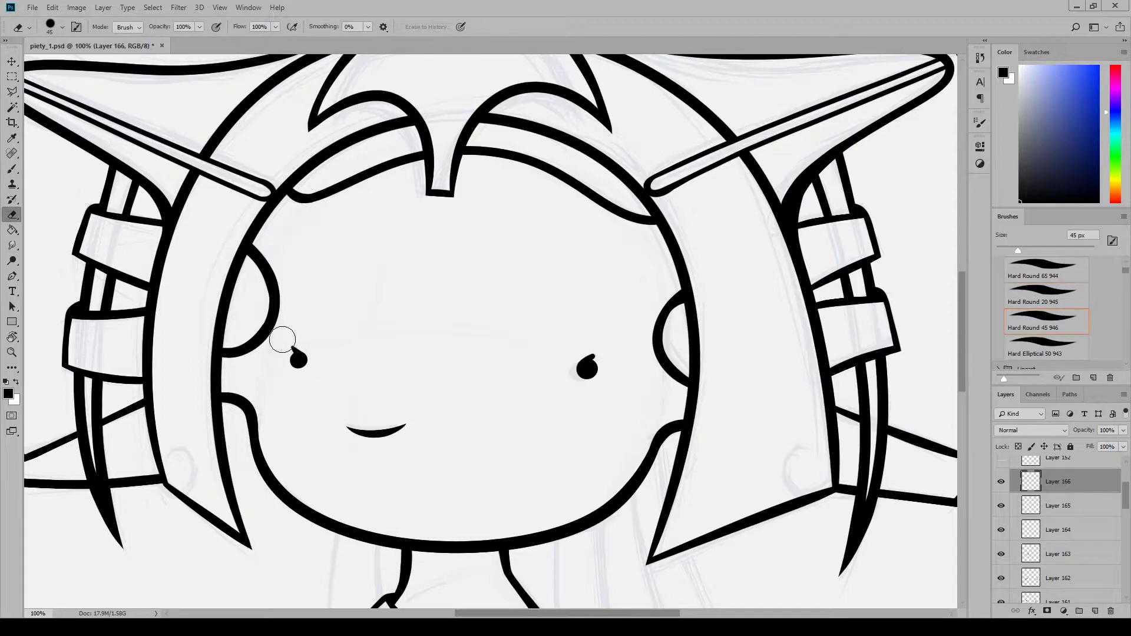
pyautogui.click(1006, 510)
pyautogui.rightClick(1088, 502)
pyautogui.click(1034, 352)
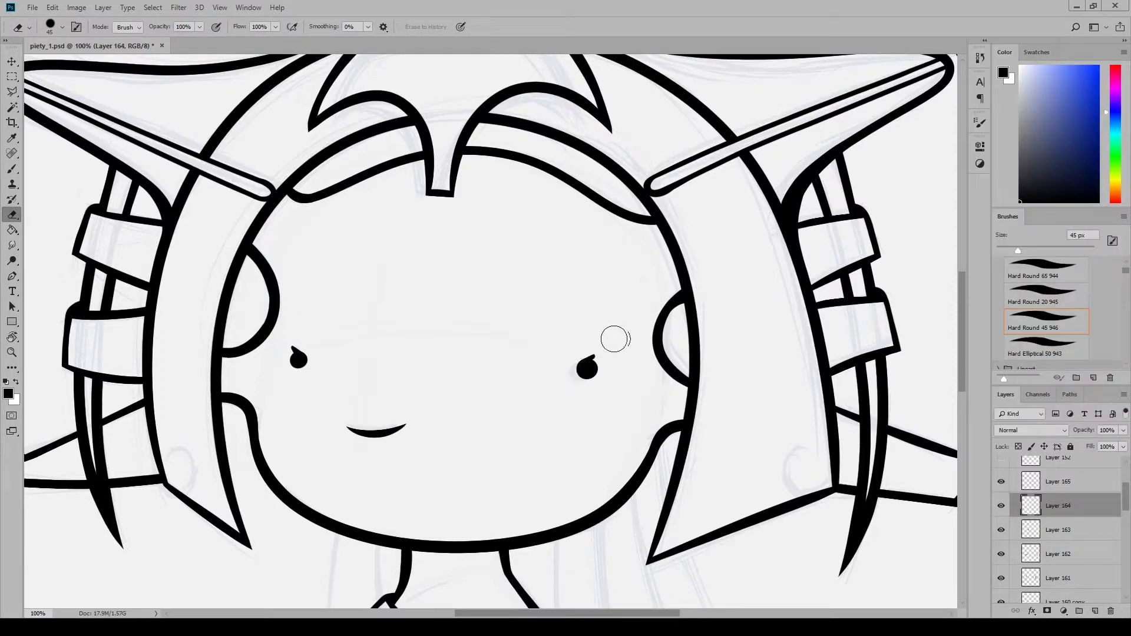
pyautogui.click(13, 169)
pyautogui.moveTo(963, 365); pyautogui.dragTo(965, 363)
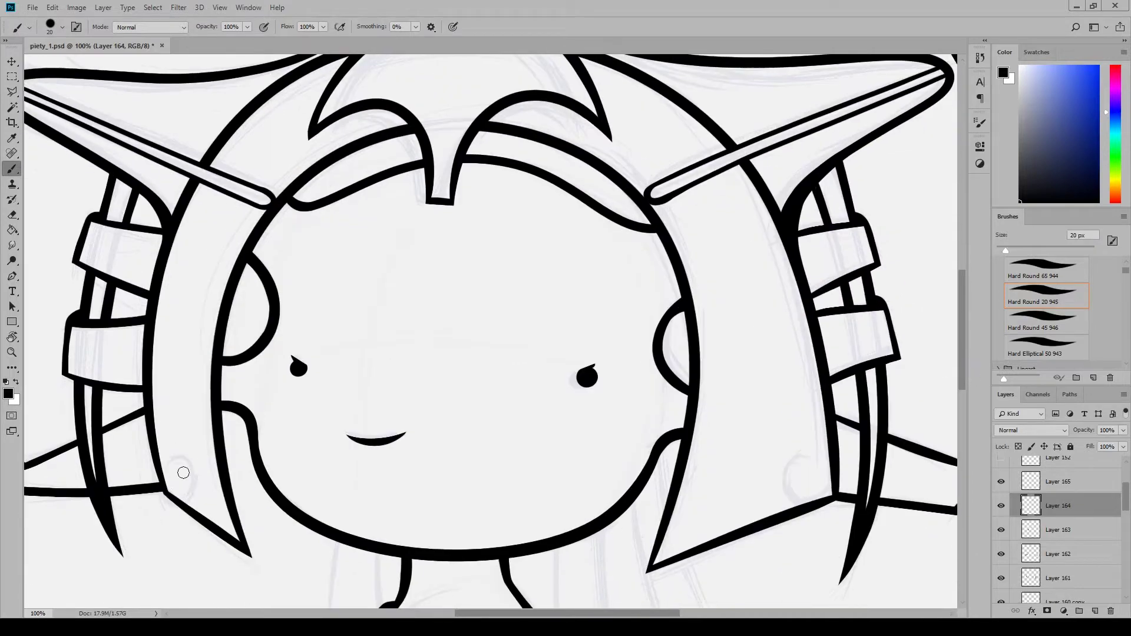
pyautogui.hotkey('ctrl', 'shift', 'alt', 'n')
pyautogui.moveTo(210, 189)
pyautogui.mouseDown()
pyautogui.moveTo(175, 284)
pyautogui.moveTo(196, 460)
pyautogui.mouseUp()
pyautogui.moveTo(194, 459)
pyautogui.mouseDown()
pyautogui.moveTo(189, 613)
pyautogui.moveTo(225, 621)
pyautogui.mouseUp()
pyautogui.hotkey('ctrl', 'alt', 'z')
pyautogui.hotkey('ctrl', 'alt', 'z')
# Try to trace the inner contour of the left side panel as a Pen tool shape with a 5.30 px stroke
pyautogui.click(13, 276)
pyautogui.click(108, 26)
pyautogui.click(47, 47)
pyautogui.click(211, 183)
pyautogui.moveTo(963, 371); pyautogui.dragTo(963, 385)
pyautogui.click(195, 27)
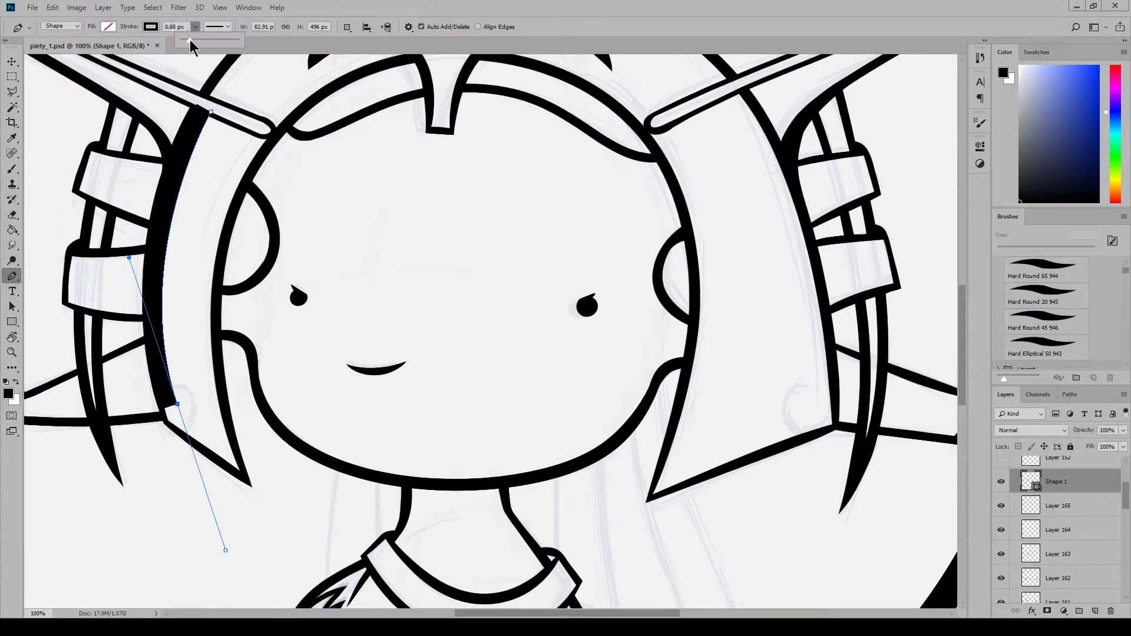
pyautogui.moveTo(190, 41); pyautogui.dragTo(192, 41)
pyautogui.moveTo(185, 382); pyautogui.dragTo(174, 356)
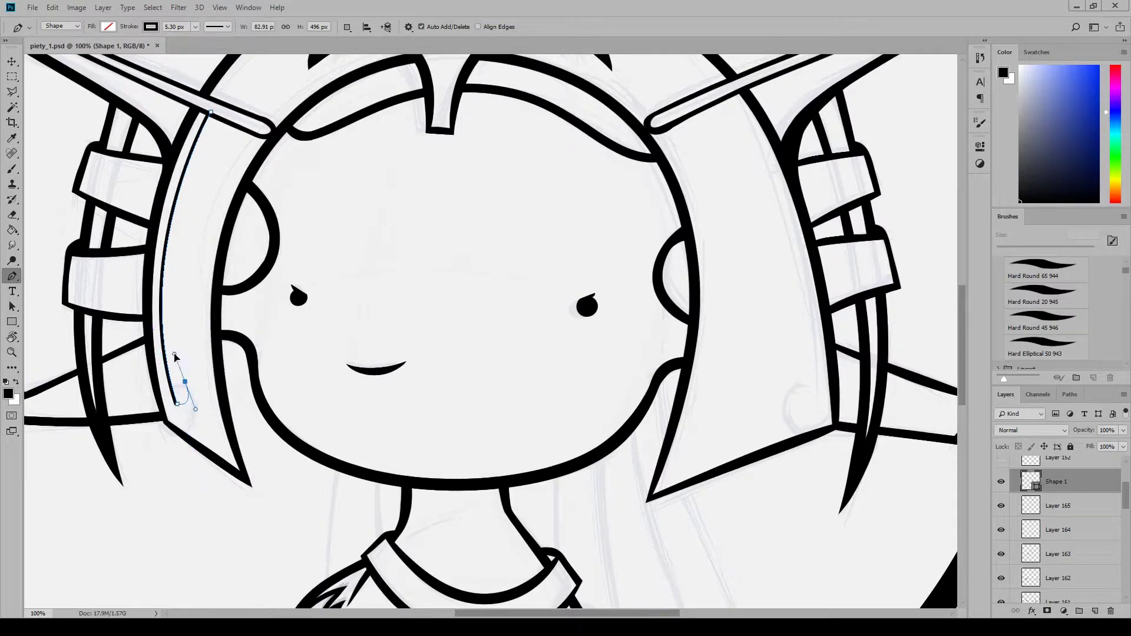
# Hide the Shape 1 layer and select Layer 165
pyautogui.click(12, 63)
pyautogui.click(1057, 506)
pyautogui.click(1052, 483)
pyautogui.click(1000, 482)
pyautogui.click(1057, 506)
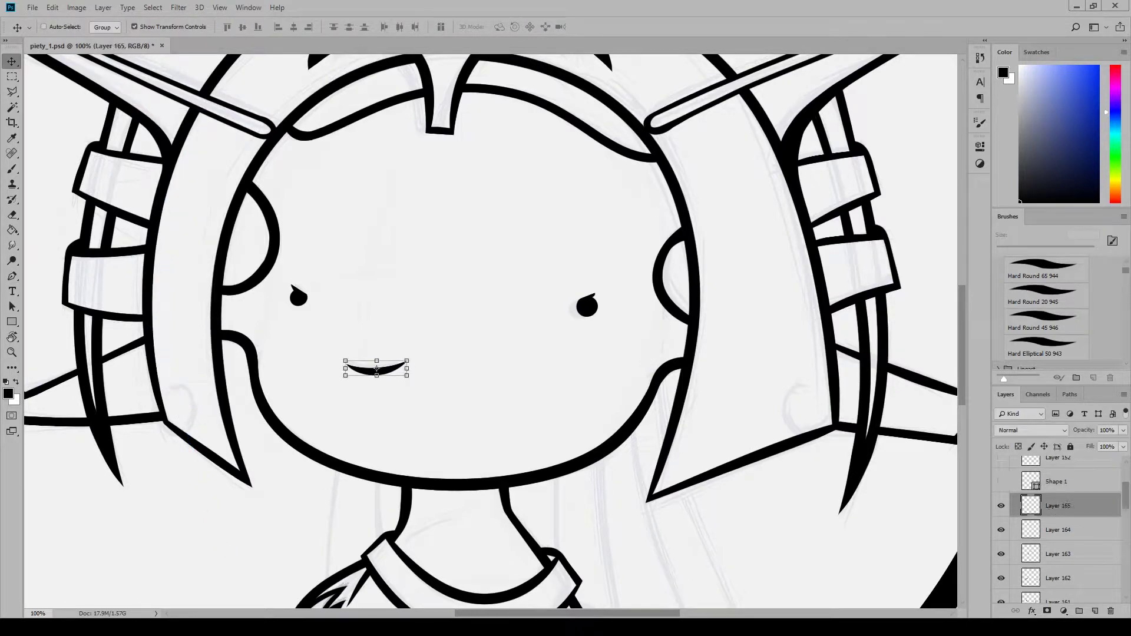
# On a new layer, ink thin inner contour lines with hooked lower ends inside both side panels
pyautogui.click(1095, 611)
pyautogui.click(16, 168)
pyautogui.moveTo(964, 387); pyautogui.dragTo(964, 365)
pyautogui.moveTo(220, 208)
pyautogui.mouseDown()
pyautogui.moveTo(177, 292)
pyautogui.moveTo(187, 494)
pyautogui.mouseUp()
pyautogui.moveTo(185, 486); pyautogui.dragTo(189, 539)
pyautogui.hotkey('ctrl', 'z')
pyautogui.moveTo(725, 189)
pyautogui.mouseDown()
pyautogui.moveTo(816, 414)
pyautogui.moveTo(786, 478)
pyautogui.mouseUp()
pyautogui.moveTo(786, 475); pyautogui.dragTo(820, 542)
pyautogui.press('e')
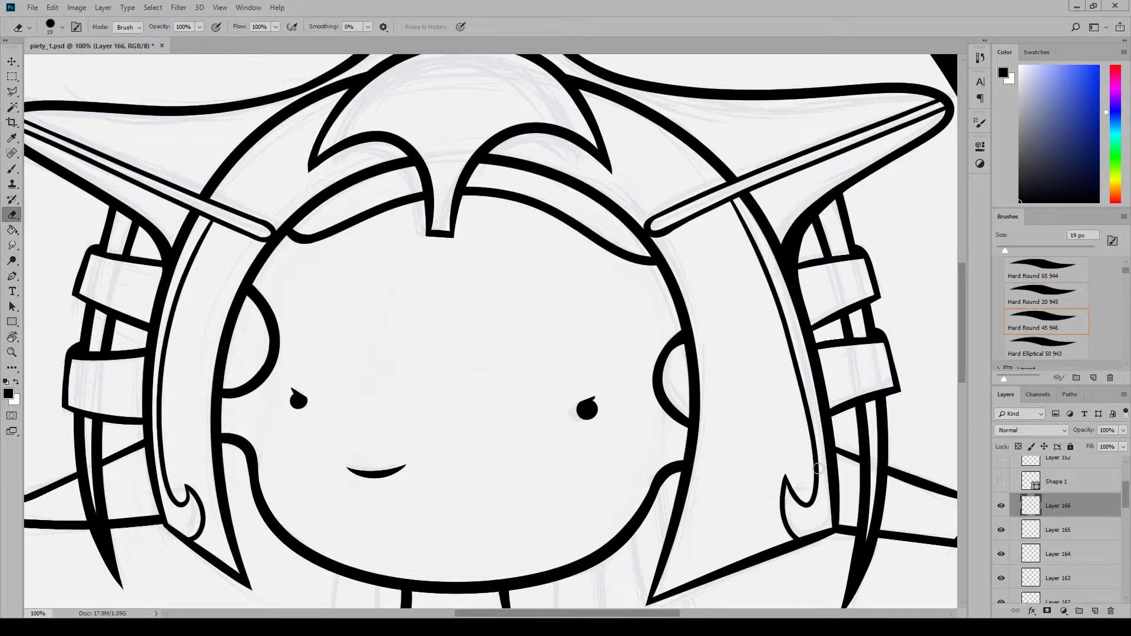
# Try to ink a thin arc along the inside of the headdress's central dome on a new layer
pyautogui.click(1095, 610)
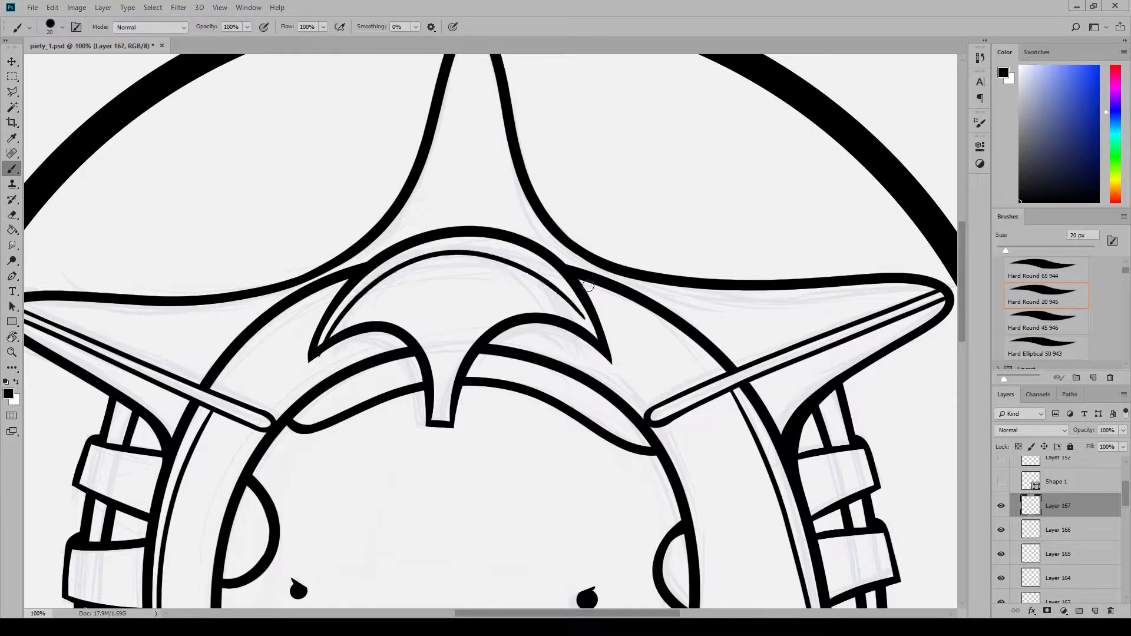
pyautogui.moveTo(328, 365); pyautogui.dragTo(576, 357)
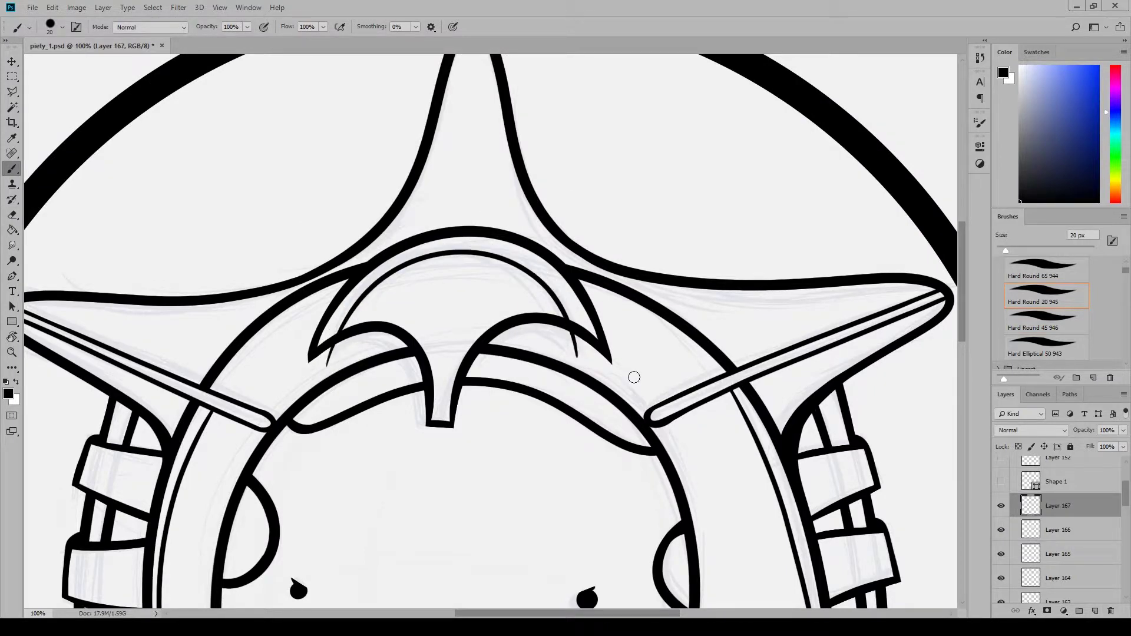
pyautogui.hotkey('ctrl', 'z')
# Try small concentric arcs at the base of the central spike on Layer 167 and hide that layer
pyautogui.scroll(5, 412, 354)
pyautogui.moveTo(442, 377); pyautogui.dragTo(409, 344)
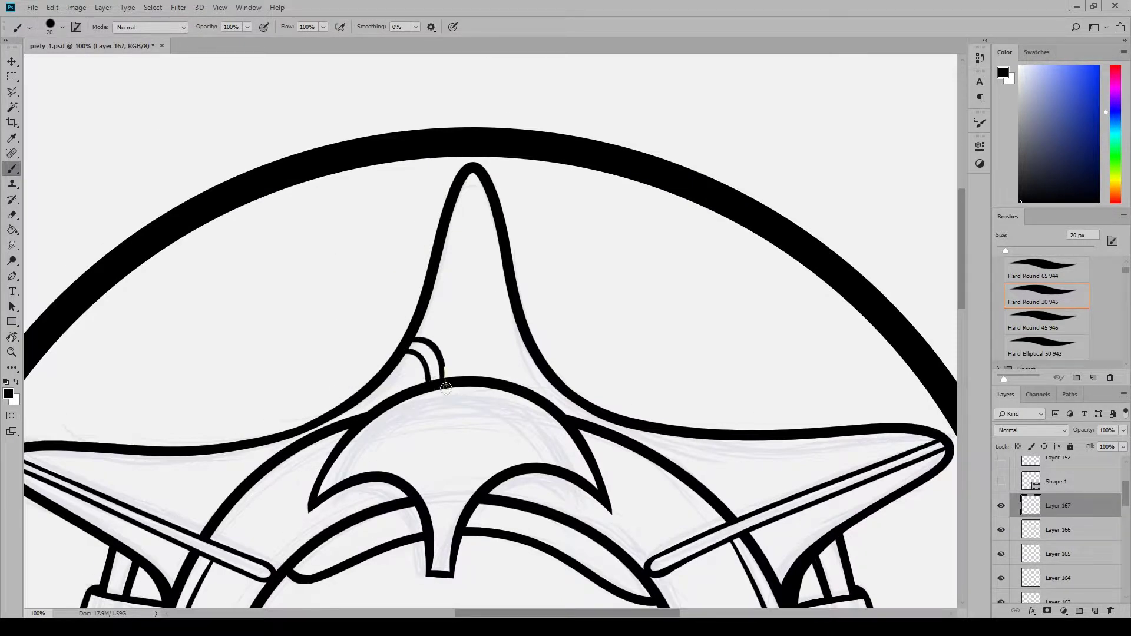
pyautogui.press('e')
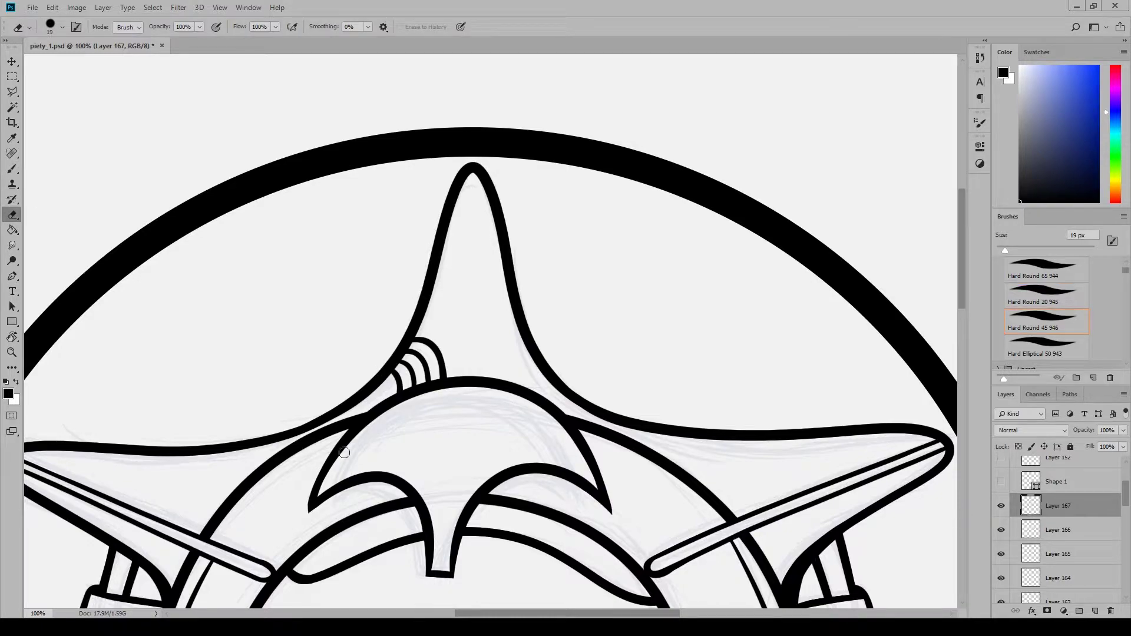
pyautogui.click(1001, 506)
# On a new layer above Layer 166, ink the straight hair strand right of the neck and trim it at the jaw
pyautogui.hotkey('ctrl', '-')
pyautogui.scroll(-6, 560, 313)
pyautogui.click(1087, 535)
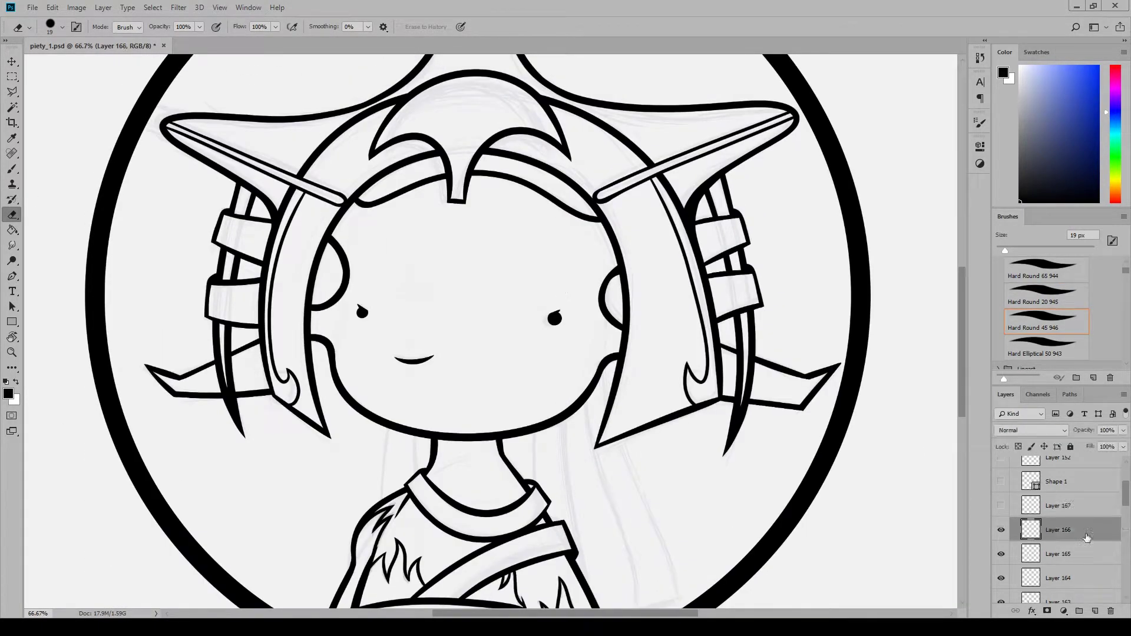
pyautogui.click(1043, 316)
pyautogui.scroll(-3, 530, 353)
pyautogui.moveTo(541, 293); pyautogui.dragTo(537, 467)
pyautogui.moveTo(566, 282); pyautogui.dragTo(588, 530)
pyautogui.hotkey('ctrl', 'z')
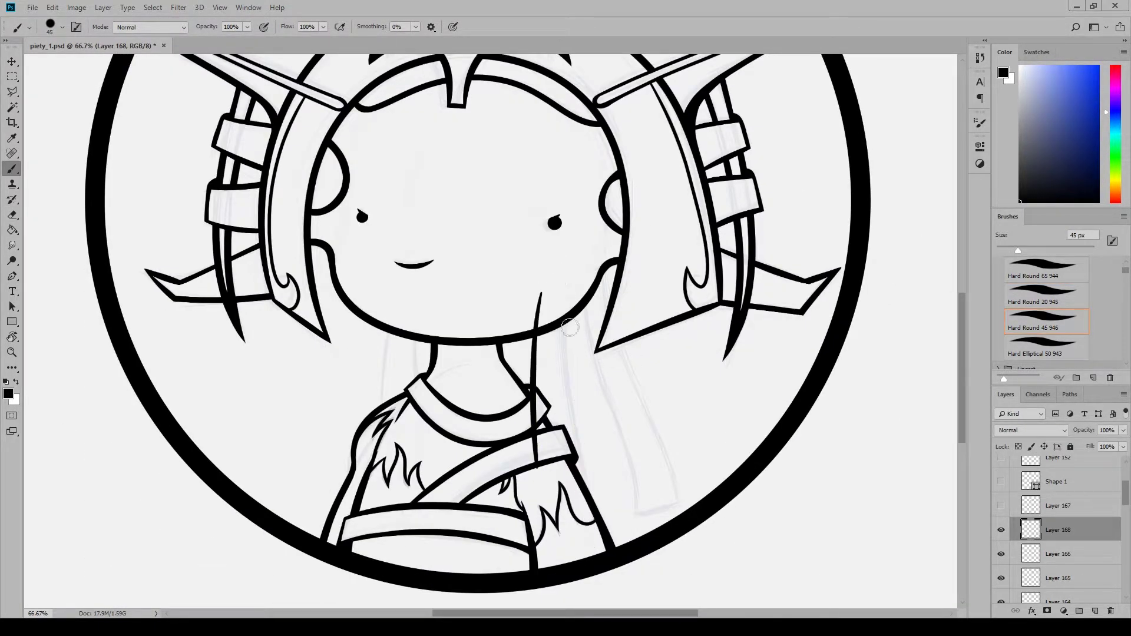
pyautogui.moveTo(569, 279); pyautogui.dragTo(596, 506)
pyautogui.press('e')
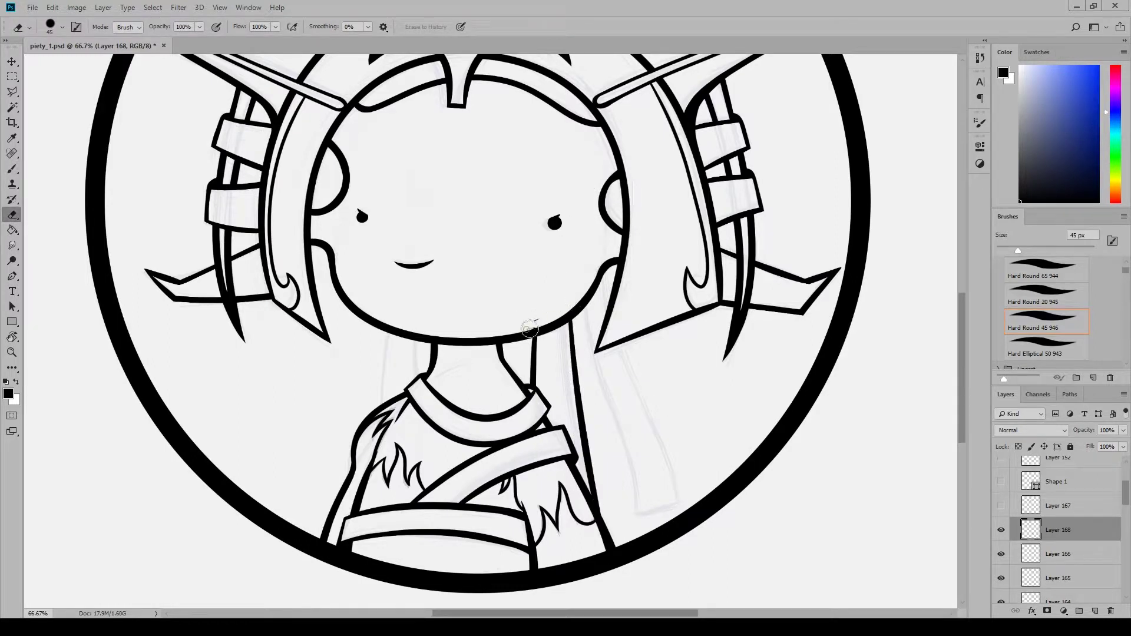
pyautogui.moveTo(530, 329); pyautogui.dragTo(521, 331)
# Ink the slanted outer strand behind the right side panel and erase its lines overlapping the face and panel
pyautogui.click(12, 169)
pyautogui.moveTo(577, 270); pyautogui.dragTo(635, 522)
pyautogui.moveTo(603, 239)
pyautogui.mouseDown()
pyautogui.moveTo(686, 511)
pyautogui.moveTo(706, 492)
pyautogui.mouseUp()
pyautogui.press('e')
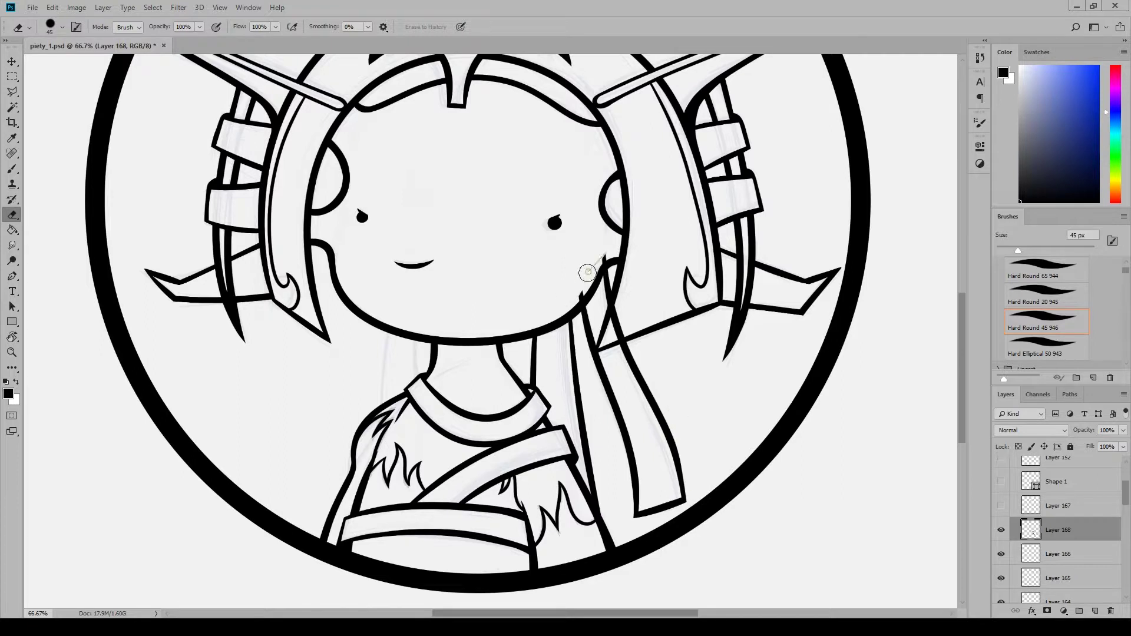
pyautogui.click(17, 61)
pyautogui.moveTo(646, 421); pyautogui.dragTo(648, 421)
# On a new layer, ink the hair strand left of the neck and erase its ends over the face and clothing
pyautogui.press('b')
pyautogui.click(1095, 611)
pyautogui.moveTo(389, 313); pyautogui.dragTo(383, 446)
pyautogui.moveTo(413, 323); pyautogui.dragTo(422, 416)
pyautogui.press('e')
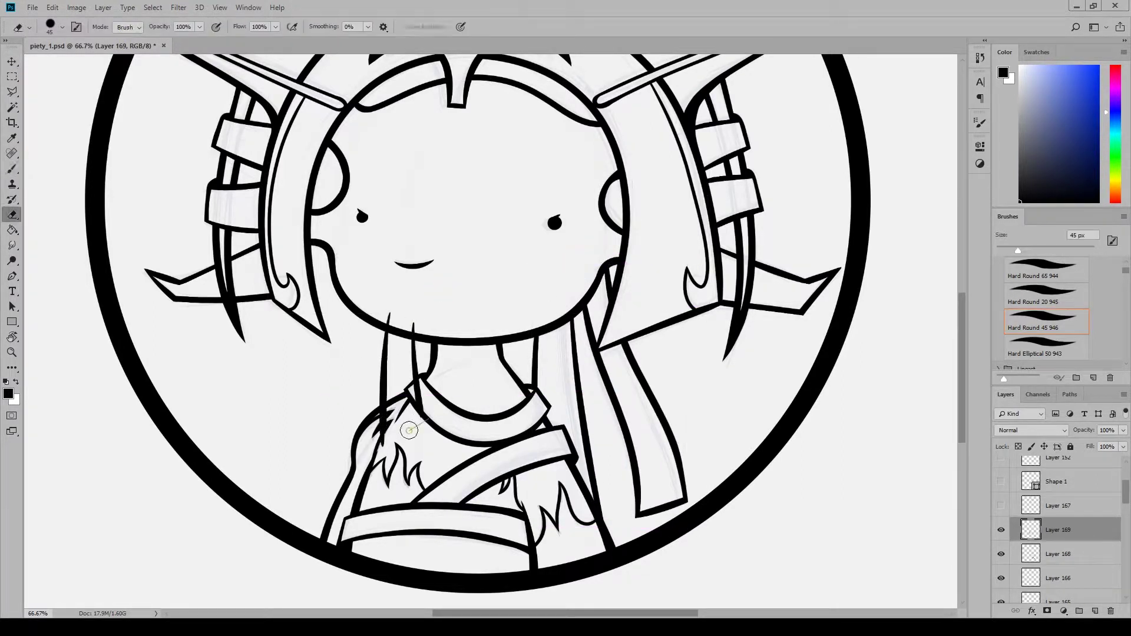
# Review the inked character, collapse the lineart group and fit the whole canvas in view
pyautogui.scroll(5, 845, 445)
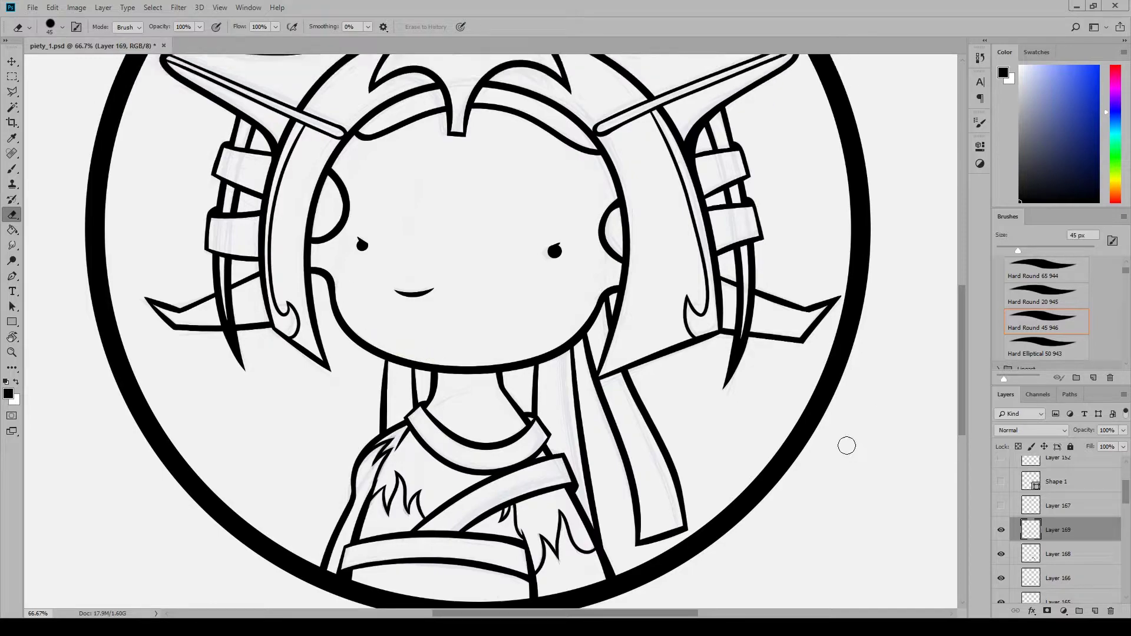
pyautogui.scroll(-4, 845, 446)
pyautogui.scroll(4, 909, 403)
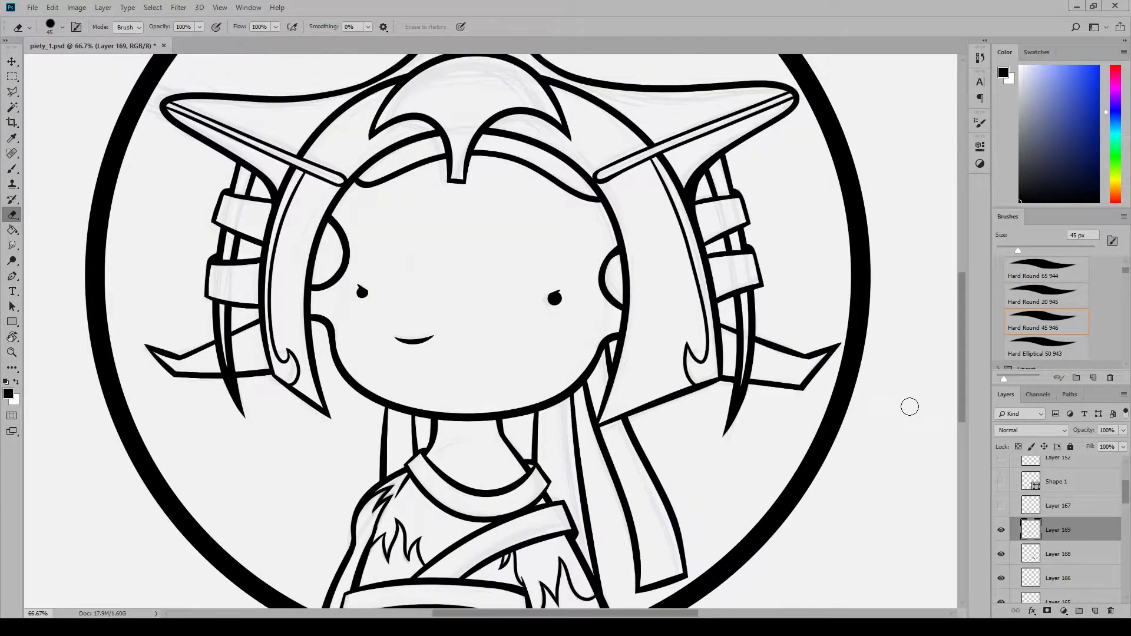
pyautogui.scroll(-4, 912, 406)
pyautogui.scroll(2, 1080, 532)
pyautogui.scroll(-1, 1080, 532)
pyautogui.click(1014, 483)
pyautogui.click(219, 8)
pyautogui.click(249, 114)
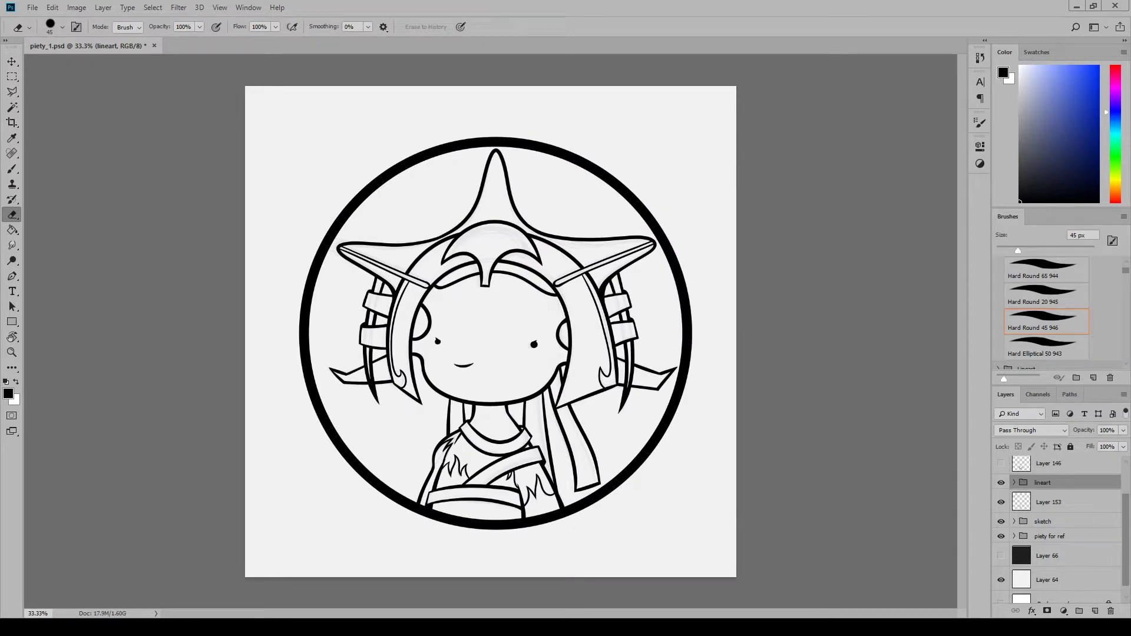
# Create a new layer above Layer 64 and fill it with mid-grey as the backdrop
pyautogui.click(1047, 543)
pyautogui.click(1041, 567)
pyautogui.click(1095, 610)
pyautogui.click(9, 394)
pyautogui.click(935, 337)
pyautogui.click(11, 230)
pyautogui.click(257, 369)
# Place Layer 153 in a new group named colours and ready the Brush tool with the canvas at 100%
pyautogui.click(1054, 504)
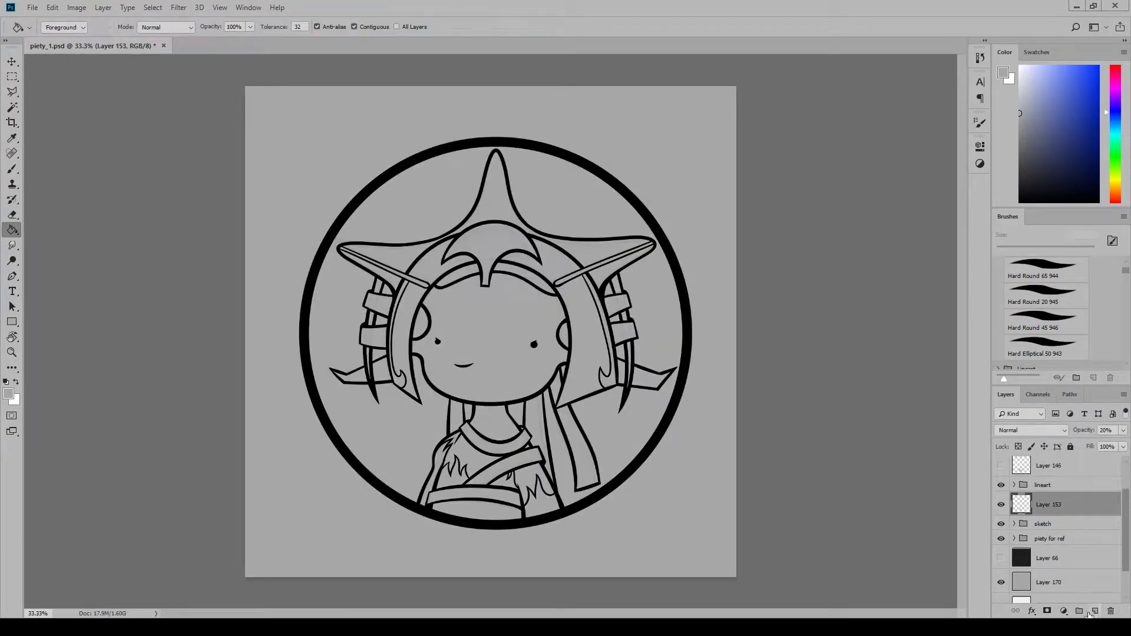
pyautogui.moveTo(1088, 614); pyautogui.dragTo(1081, 613)
pyautogui.click(220, 8)
pyautogui.click(250, 102)
pyautogui.click(250, 101)
pyautogui.click(12, 169)
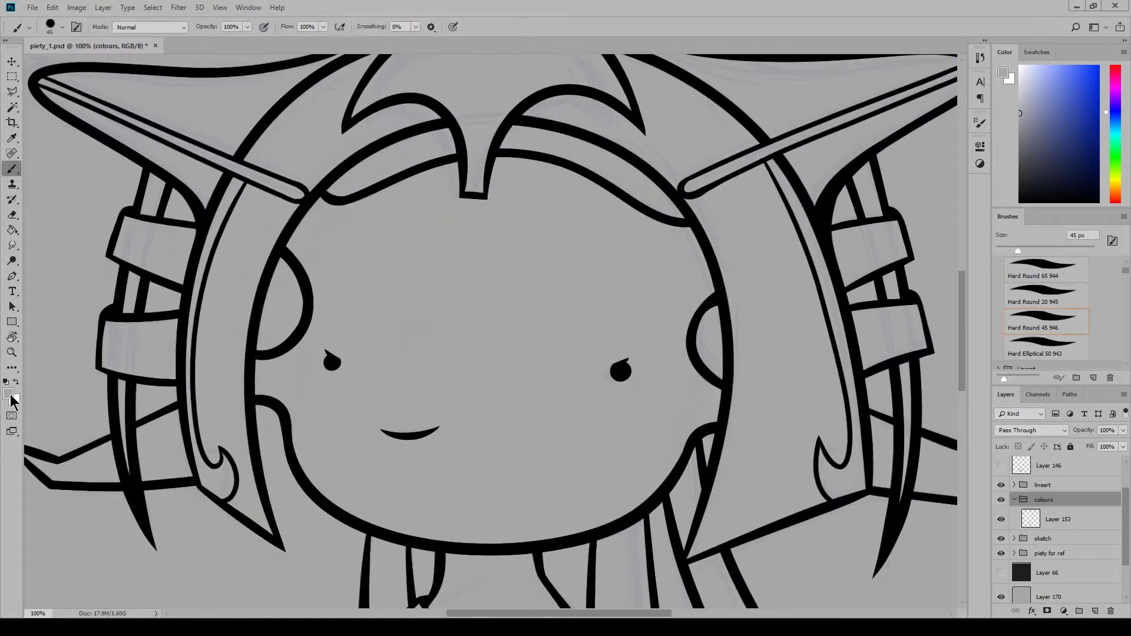
# Set the foreground colour to a light tan skin tone
pyautogui.click(8, 394)
pyautogui.click(815, 490)
pyautogui.click(682, 369)
pyautogui.click(923, 348)
# Hide Layer 153, move it above the lineart group, and create a new layer inside the colours group
pyautogui.click(1060, 519)
pyautogui.moveTo(647, 435)
pyautogui.mouseDown()
pyautogui.moveTo(600, 518)
pyautogui.moveTo(652, 450)
pyautogui.mouseUp()
pyautogui.scroll(3, 653, 450)
pyautogui.click(1001, 519)
pyautogui.moveTo(1086, 520); pyautogui.dragTo(1086, 480)
pyautogui.click(1043, 503)
pyautogui.click(1094, 610)
# Block in the face, neck, chest and bare shoulders with the tan skin tone using a 142 px brush
pyautogui.moveTo(962, 343)
pyautogui.mouseDown()
pyautogui.moveTo(974, 401)
pyautogui.moveTo(975, 388)
pyautogui.mouseUp()
pyautogui.moveTo(548, 519)
pyautogui.mouseDown()
pyautogui.moveTo(682, 311)
pyautogui.moveTo(303, 239)
pyautogui.moveTo(323, 418)
pyautogui.moveTo(487, 470)
pyautogui.moveTo(652, 253)
pyautogui.moveTo(654, 265)
pyautogui.mouseUp()
pyautogui.scroll(-3, 589, 353)
pyautogui.moveTo(501, 453)
pyautogui.mouseDown()
pyautogui.moveTo(513, 541)
pyautogui.moveTo(429, 434)
pyautogui.mouseUp()
pyautogui.scroll(-3, 412, 448)
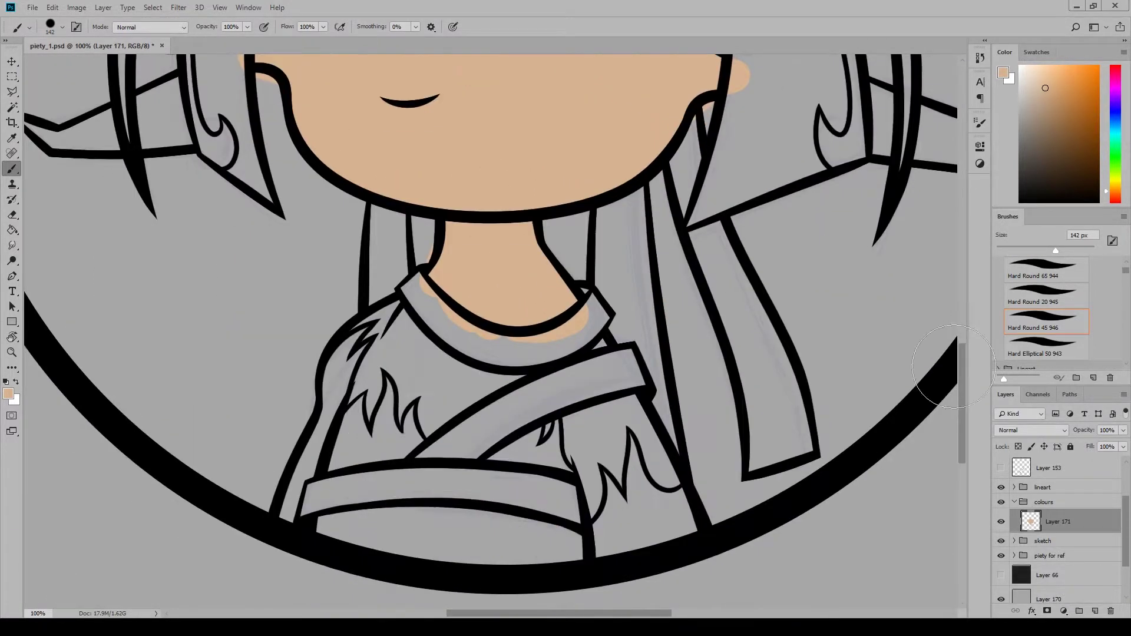
pyautogui.moveTo(357, 470)
pyautogui.mouseDown()
pyautogui.moveTo(357, 393)
pyautogui.moveTo(470, 353)
pyautogui.moveTo(382, 311)
pyautogui.moveTo(593, 347)
pyautogui.moveTo(584, 406)
pyautogui.moveTo(633, 421)
pyautogui.moveTo(651, 361)
pyautogui.mouseUp()
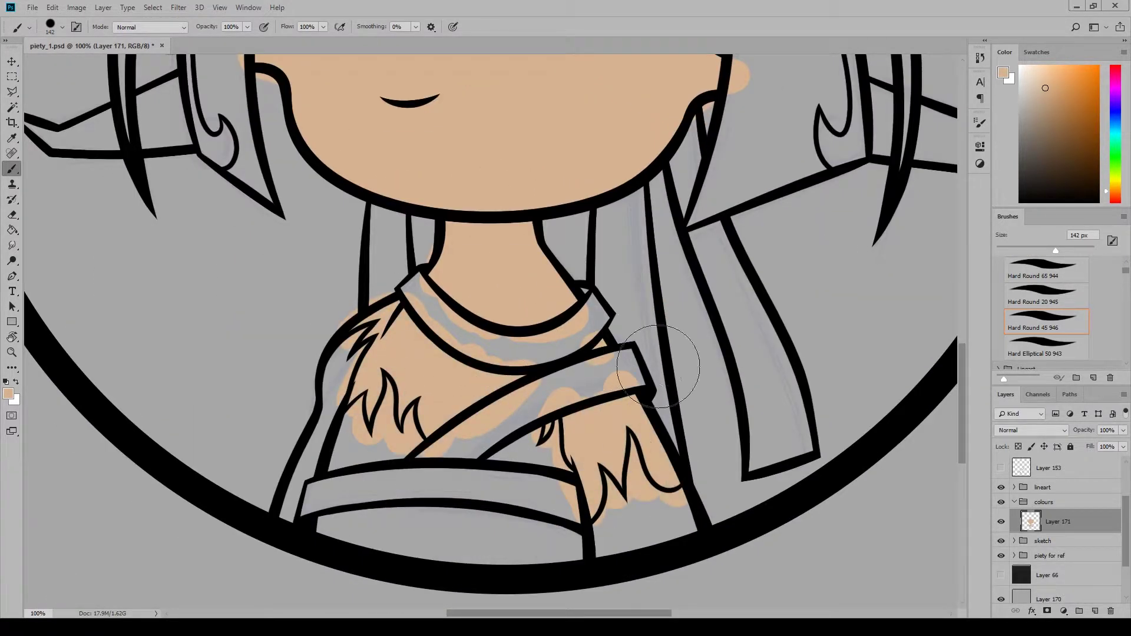
# Shift the painted skin to a pinker tone with an image adjustment
pyautogui.scroll(4, 652, 361)
pyautogui.click(77, 7)
pyautogui.moveTo(112, 35)
pyautogui.click(328, 116)
pyautogui.press('Return')
# Erase the skin colour spilling past the lineart around the face, collar, sash and torn sleeves
pyautogui.press('e')
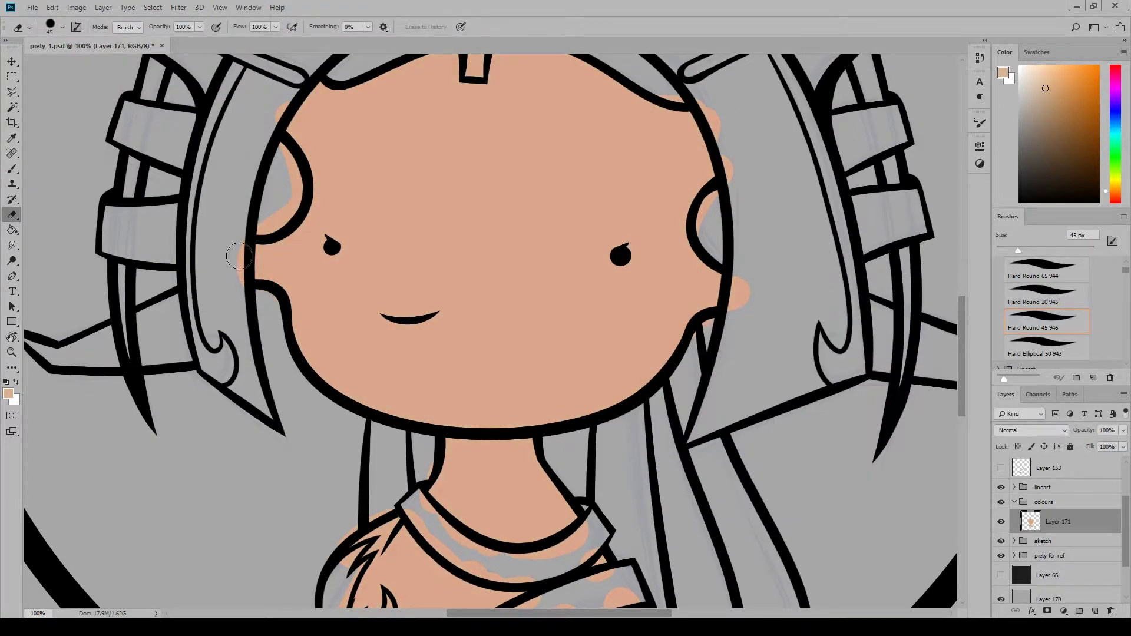
pyautogui.scroll(5, 364, 346)
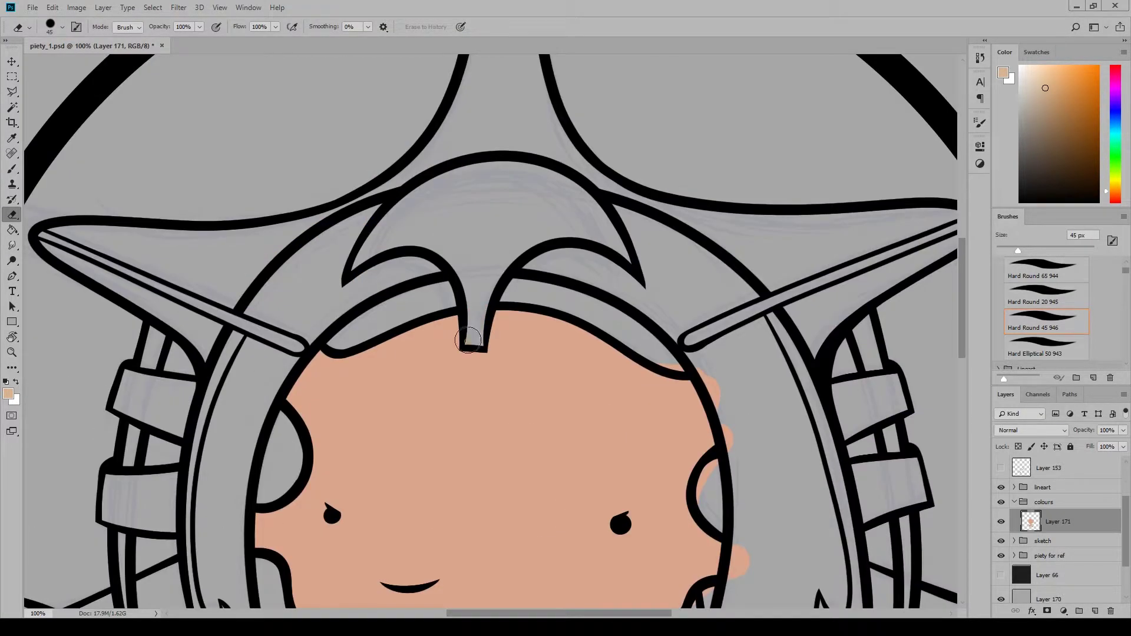
pyautogui.moveTo(675, 365); pyautogui.dragTo(728, 439)
pyautogui.scroll(-3, 694, 311)
pyautogui.scroll(-4, 726, 425)
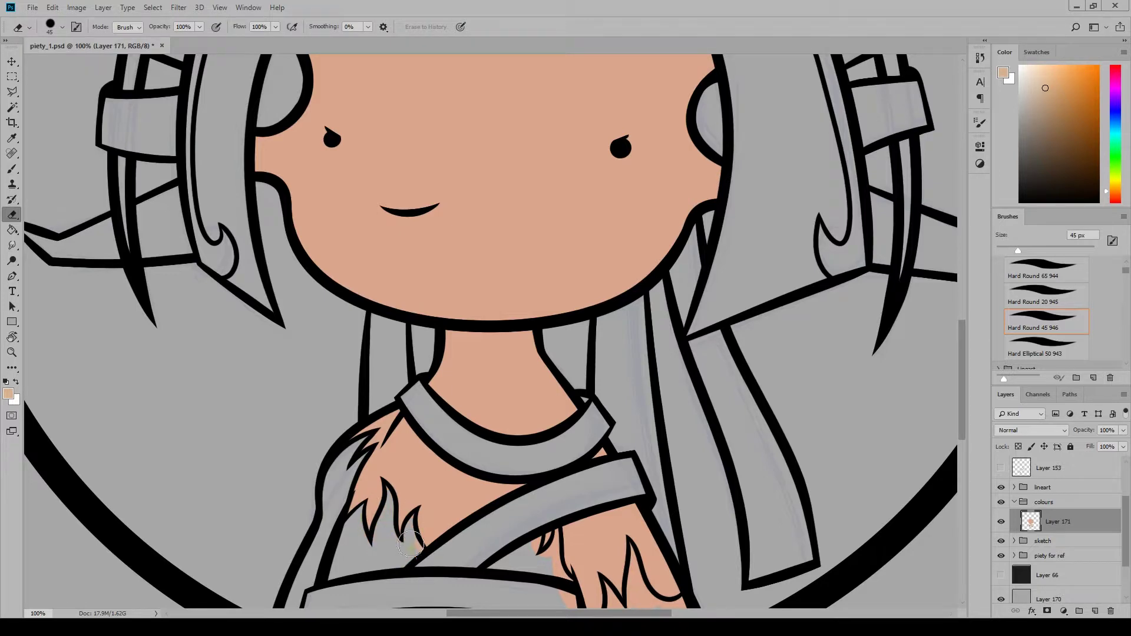
pyautogui.scroll(-2, 469, 448)
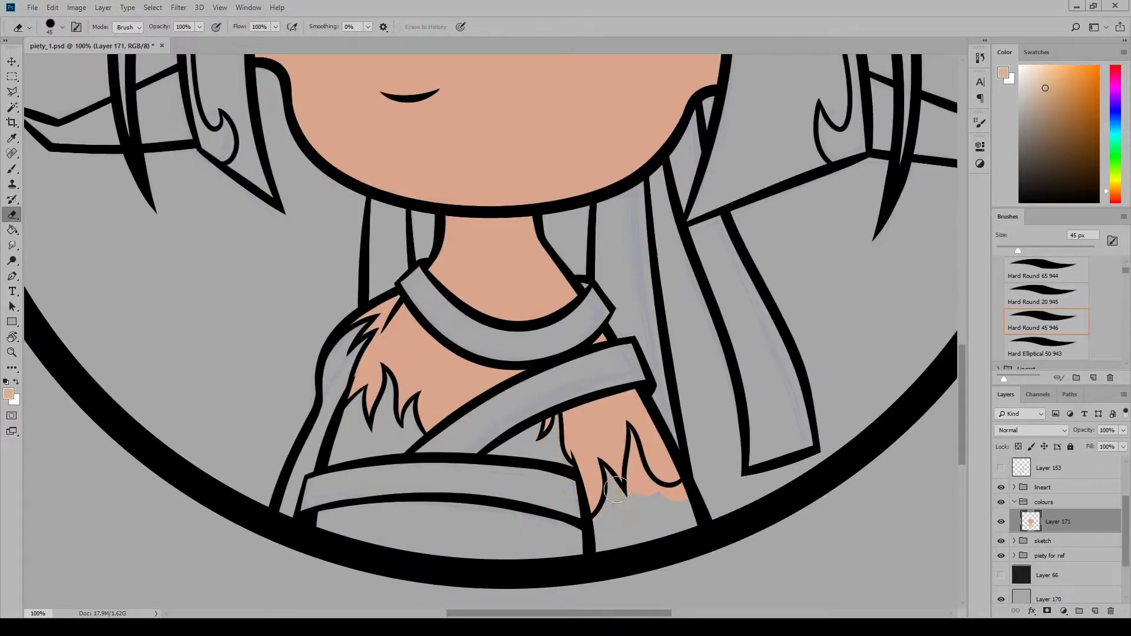
# Rename the painted layer as skin and create a new layer above it
pyautogui.scroll(4, 946, 342)
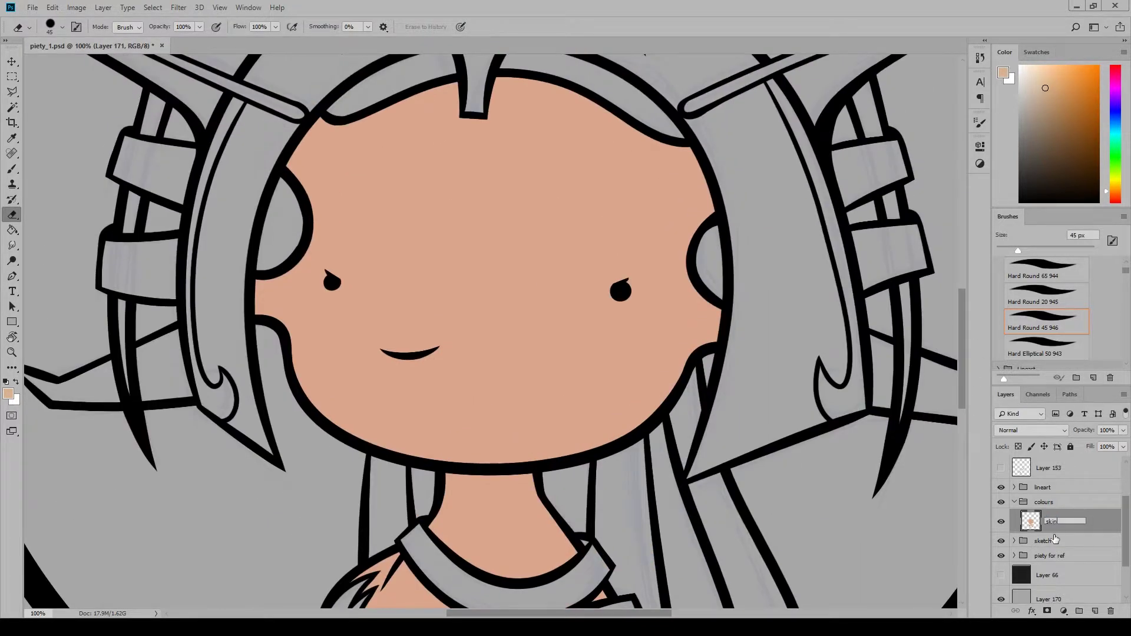
pyautogui.press('Return')
pyautogui.click(1094, 610)
# Paint the torn sleeves and upper dress dark navy with a 66 px brush, and erase the overspill
pyautogui.scroll(-4, 944, 388)
pyautogui.click(9, 393)
pyautogui.click(812, 408)
pyautogui.click(709, 464)
pyautogui.click(918, 348)
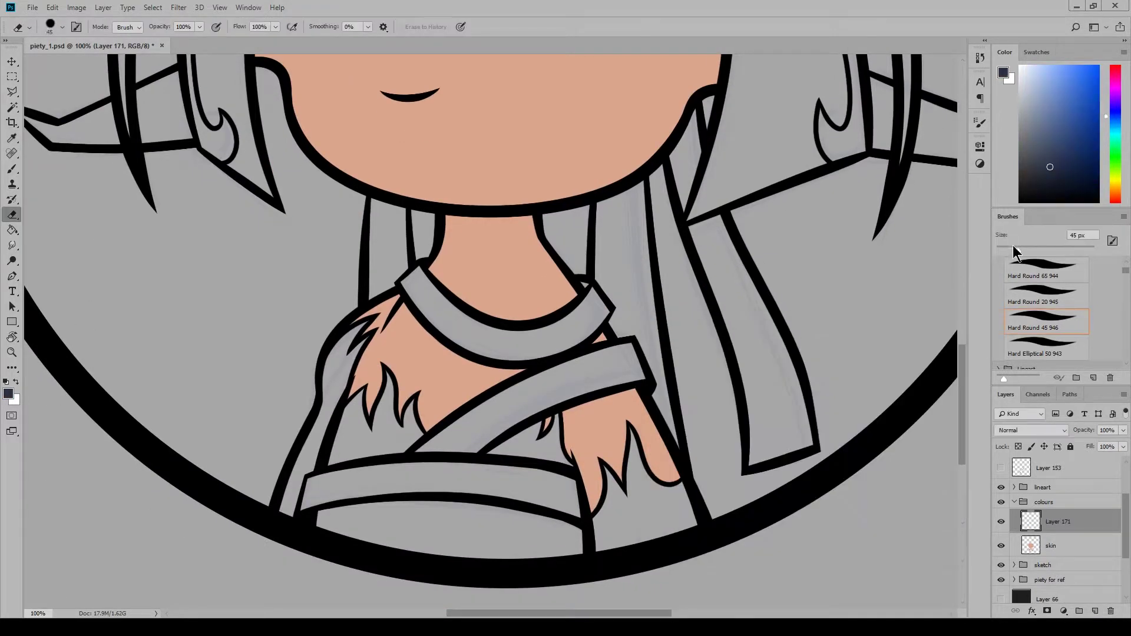
pyautogui.press('b')
pyautogui.moveTo(363, 320); pyautogui.dragTo(285, 506)
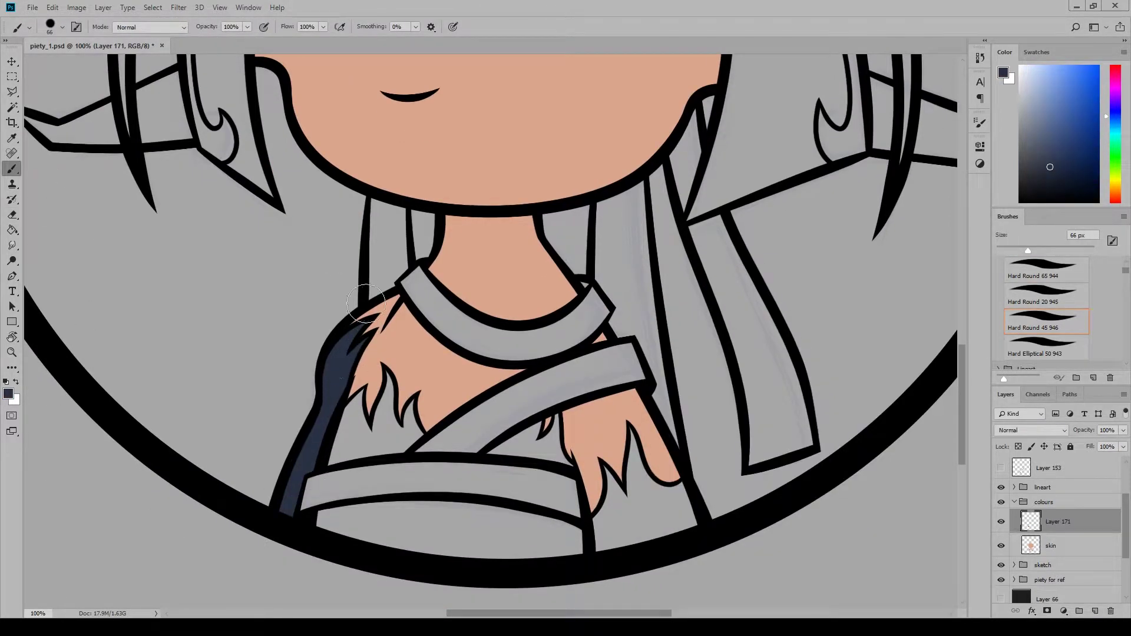
pyautogui.moveTo(365, 303)
pyautogui.mouseDown()
pyautogui.moveTo(361, 422)
pyautogui.moveTo(341, 441)
pyautogui.moveTo(365, 447)
pyautogui.moveTo(388, 434)
pyautogui.mouseUp()
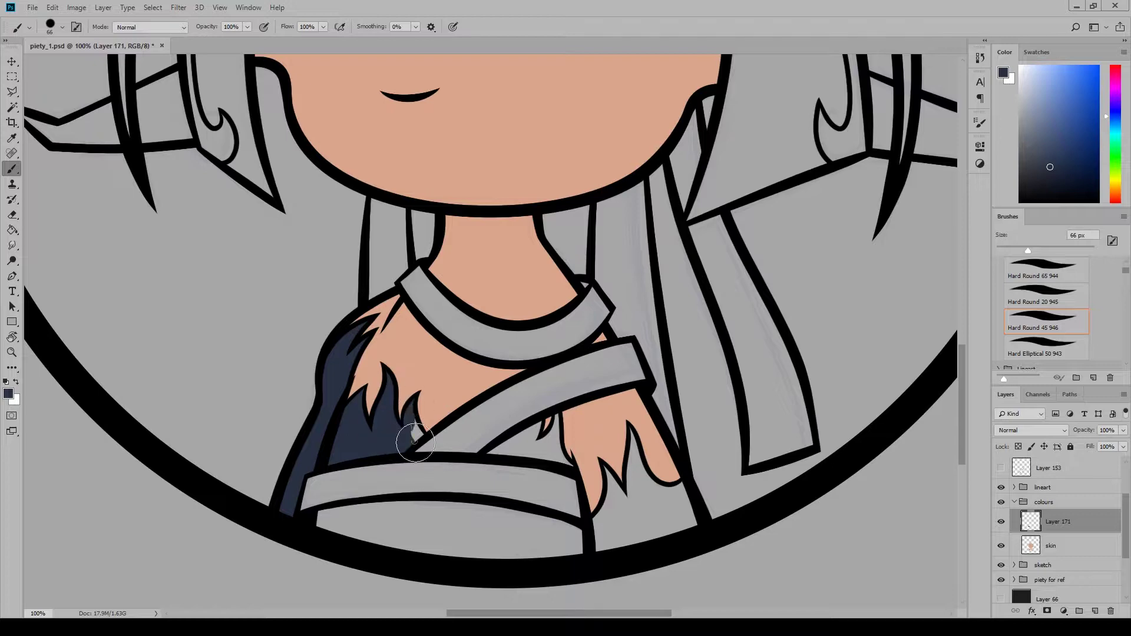
pyautogui.moveTo(552, 450)
pyautogui.mouseDown()
pyautogui.moveTo(604, 510)
pyautogui.moveTo(624, 505)
pyautogui.moveTo(603, 540)
pyautogui.moveTo(634, 450)
pyautogui.moveTo(656, 543)
pyautogui.mouseUp()
pyautogui.press('e')
pyautogui.moveTo(704, 480); pyautogui.dragTo(708, 501)
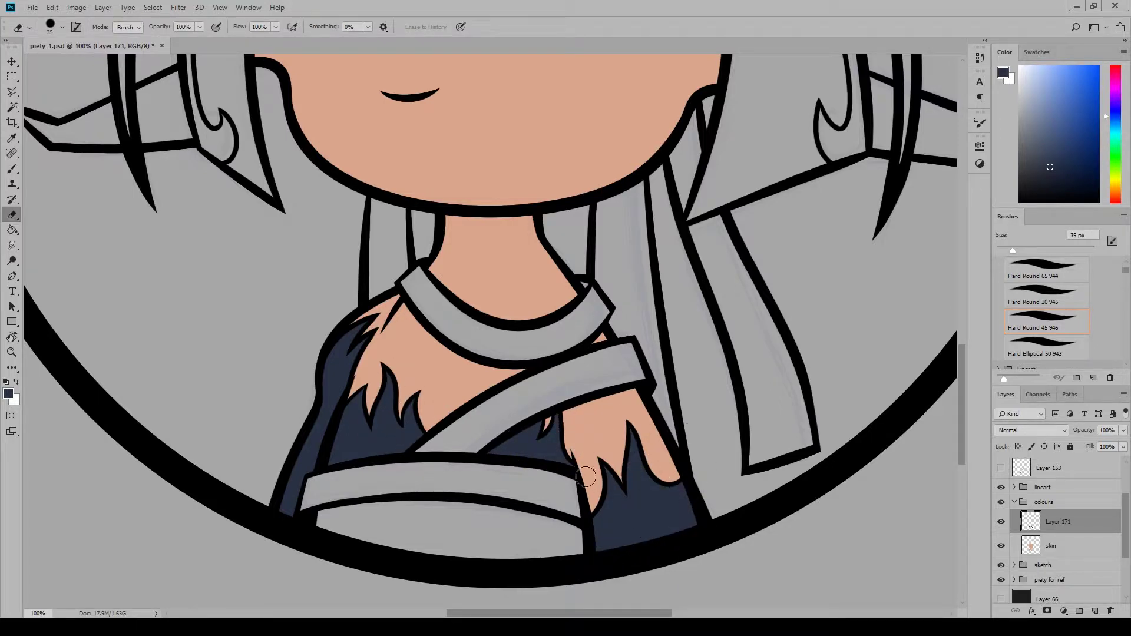
# Paint the dress section below the waist band dark navy on Layer 171
pyautogui.click(1051, 545)
pyautogui.press('b')
pyautogui.keyDown('alt'); pyautogui.click(588, 457); pyautogui.keyUp('alt')
pyautogui.click(8, 393)
pyautogui.click(916, 349)
pyautogui.click(1057, 522)
pyautogui.moveTo(359, 539)
pyautogui.mouseDown()
pyautogui.moveTo(583, 540)
pyautogui.moveTo(308, 505)
pyautogui.mouseUp()
# Name the dress layer dress base, add a new layer above it and set the foreground colour to slate blue #62718d
pyautogui.press('e')
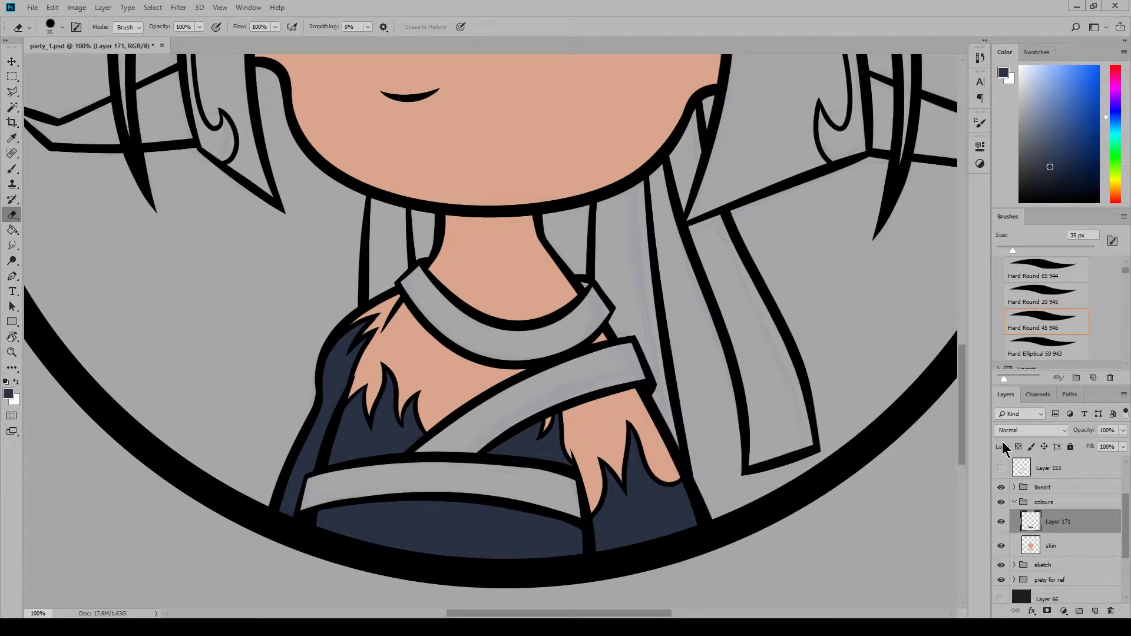
pyautogui.click(1093, 611)
pyautogui.click(8, 394)
pyautogui.click(696, 419)
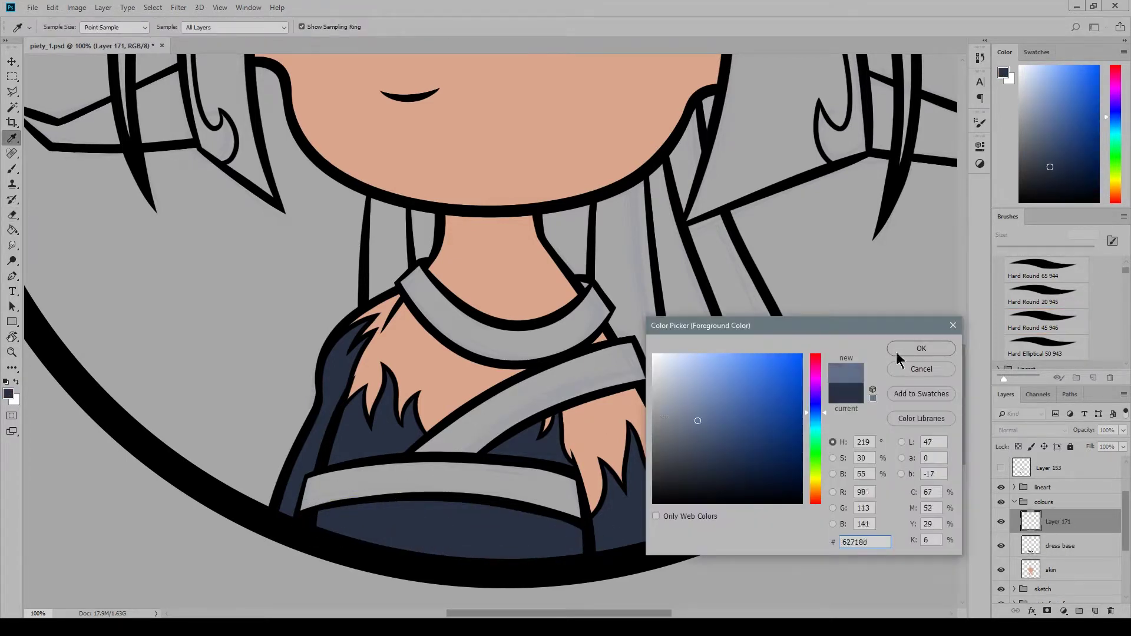
pyautogui.click(916, 349)
# Paint the diagonal sash, waist band and collar slate blue with a 44 px brush, and name the layer dress ribbon
pyautogui.press('b')
pyautogui.moveTo(468, 433); pyautogui.dragTo(620, 355)
pyautogui.moveTo(430, 450)
pyautogui.mouseDown()
pyautogui.moveTo(491, 449)
pyautogui.moveTo(342, 472)
pyautogui.moveTo(305, 500)
pyautogui.moveTo(457, 483)
pyautogui.moveTo(446, 468)
pyautogui.moveTo(545, 496)
pyautogui.moveTo(518, 467)
pyautogui.mouseUp()
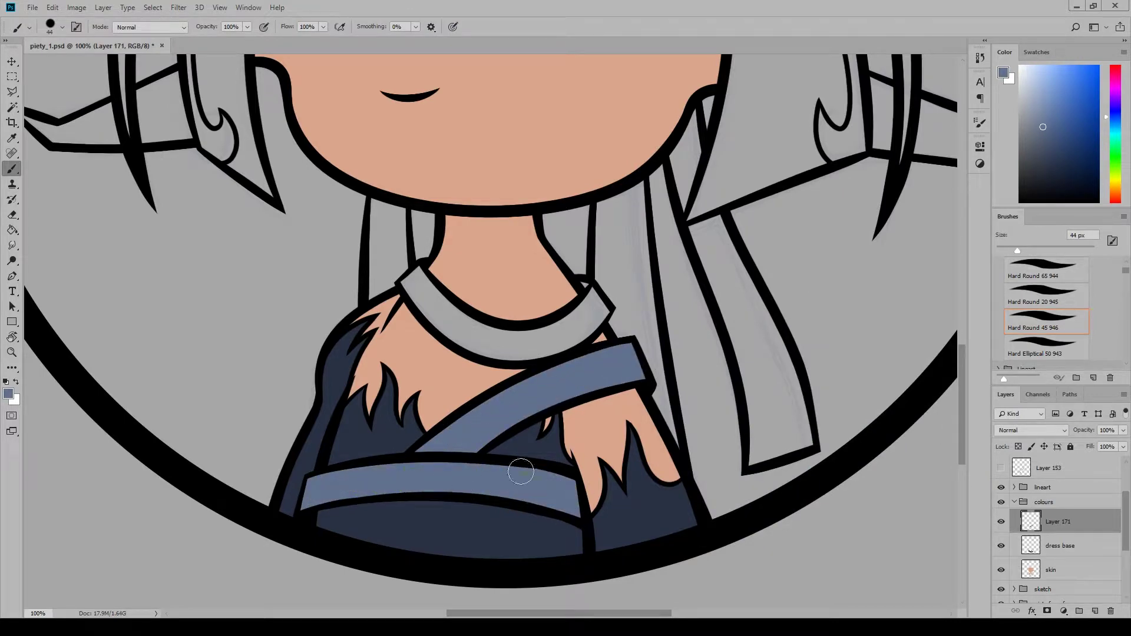
pyautogui.moveTo(462, 344)
pyautogui.mouseDown()
pyautogui.moveTo(418, 271)
pyautogui.moveTo(520, 346)
pyautogui.moveTo(511, 362)
pyautogui.moveTo(592, 312)
pyautogui.mouseUp()
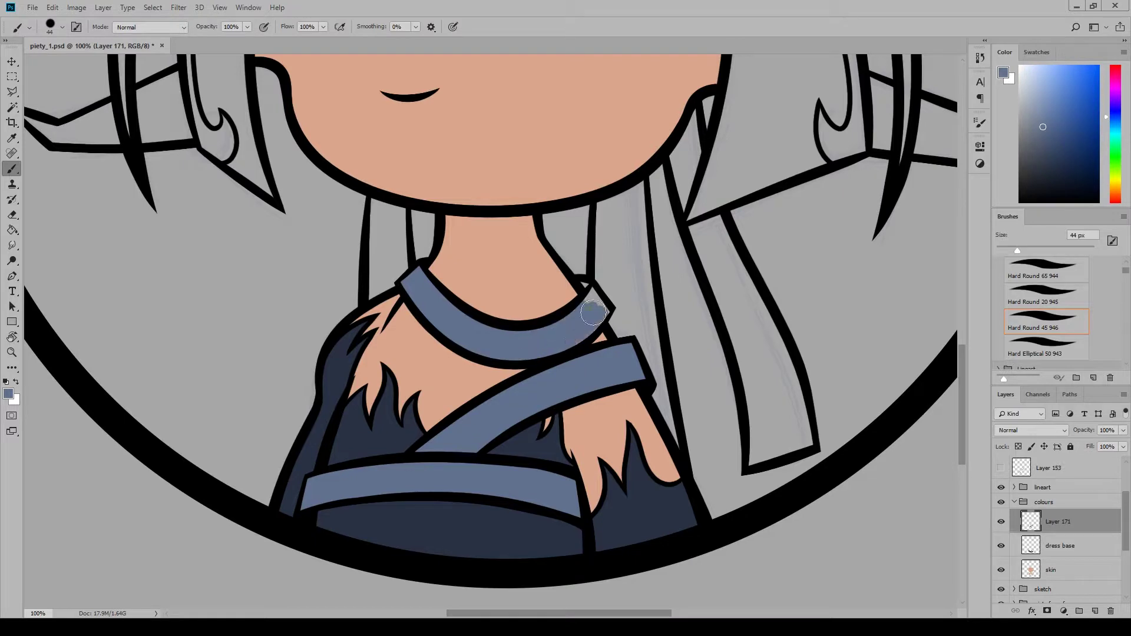
pyautogui.press('e')
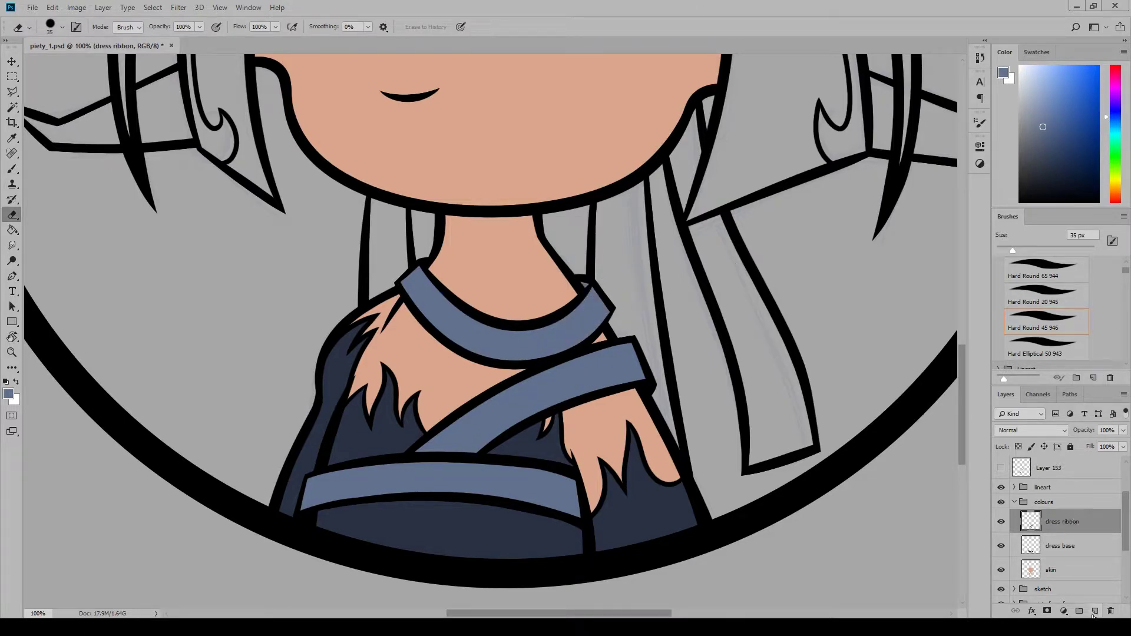
# Create a new layer above dress ribbon and name it head piece ribbons
pyautogui.click(1094, 611)
pyautogui.doubleClick(1059, 522)
pyautogui.write('head piece ribbons')
pyautogui.press('Return')
# Choose a plum colour and paint the ribbons hanging on both sides of the neck with a 50 px brush
pyautogui.scroll(2, 495, 330)
pyautogui.click(14, 170)
pyautogui.click(8, 393)
pyautogui.click(815, 372)
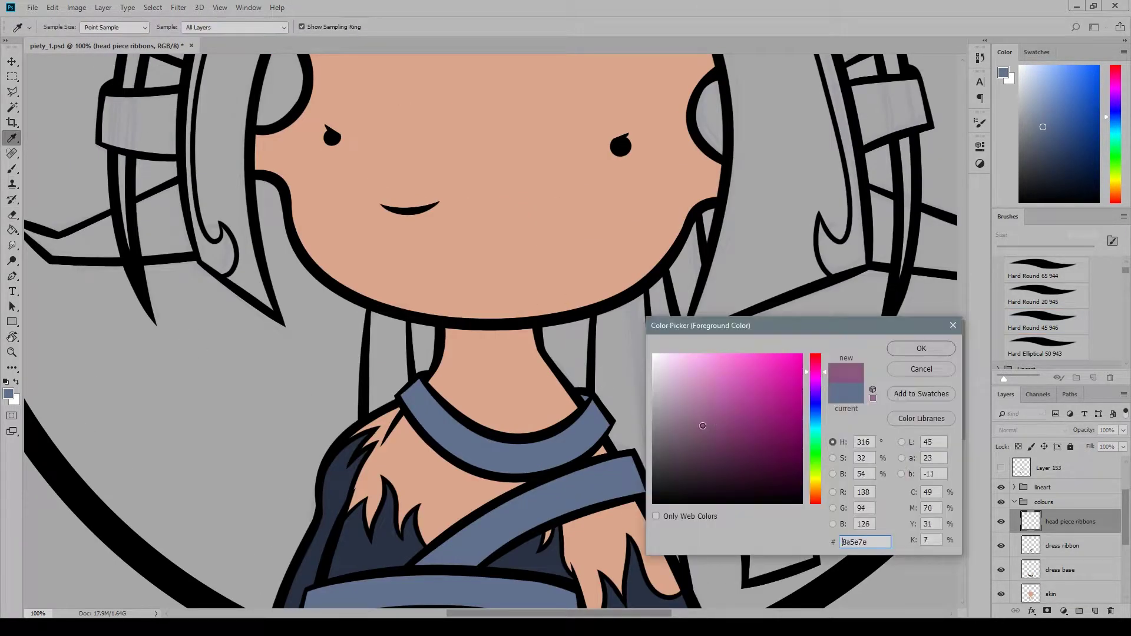
pyautogui.click(732, 429)
pyautogui.click(929, 349)
pyautogui.moveTo(719, 395)
pyautogui.mouseDown()
pyautogui.moveTo(762, 457)
pyautogui.moveTo(797, 556)
pyautogui.moveTo(734, 385)
pyautogui.mouseUp()
pyautogui.moveTo(678, 328)
pyautogui.mouseDown()
pyautogui.moveTo(677, 250)
pyautogui.moveTo(695, 236)
pyautogui.mouseUp()
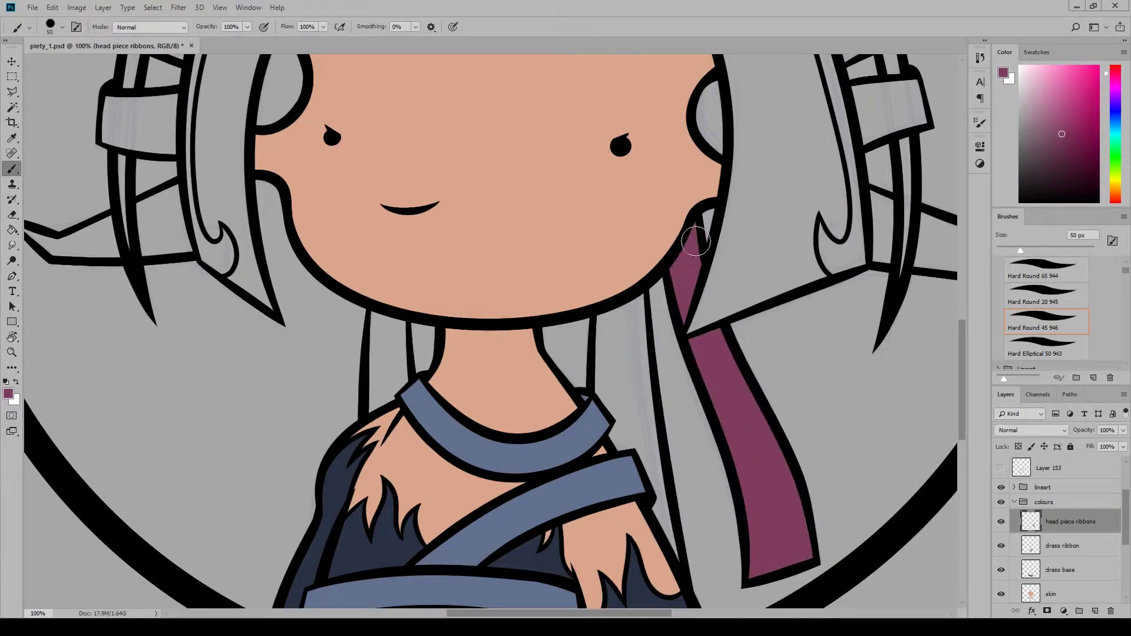
pyautogui.moveTo(615, 297)
pyautogui.mouseDown()
pyautogui.moveTo(619, 377)
pyautogui.moveTo(654, 483)
pyautogui.moveTo(621, 415)
pyautogui.mouseUp()
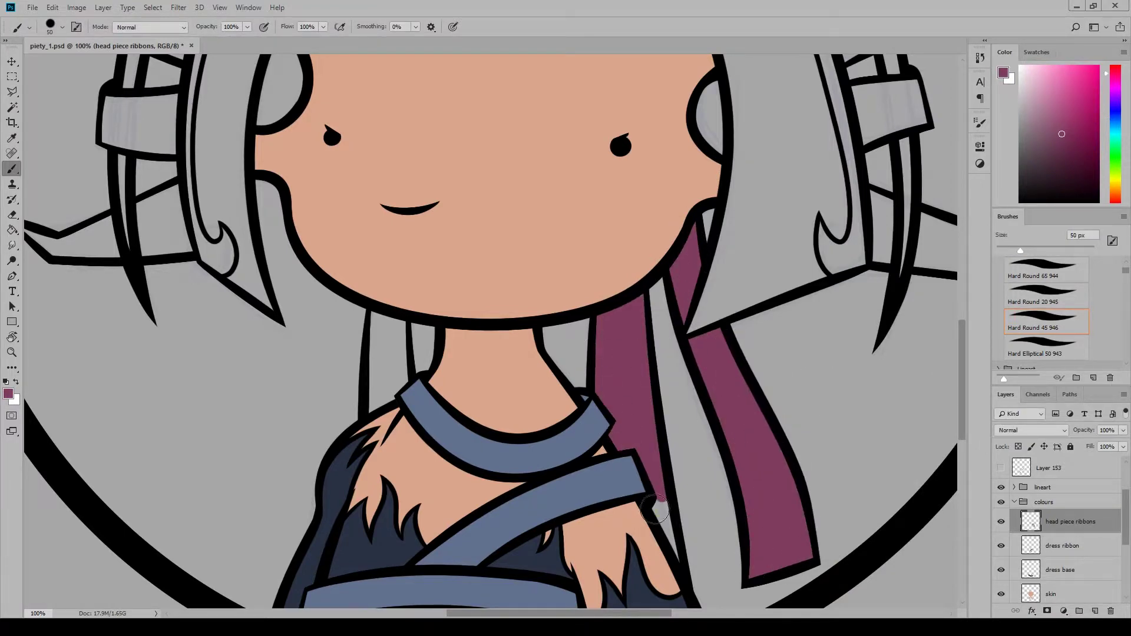
pyautogui.moveTo(377, 315); pyautogui.dragTo(393, 390)
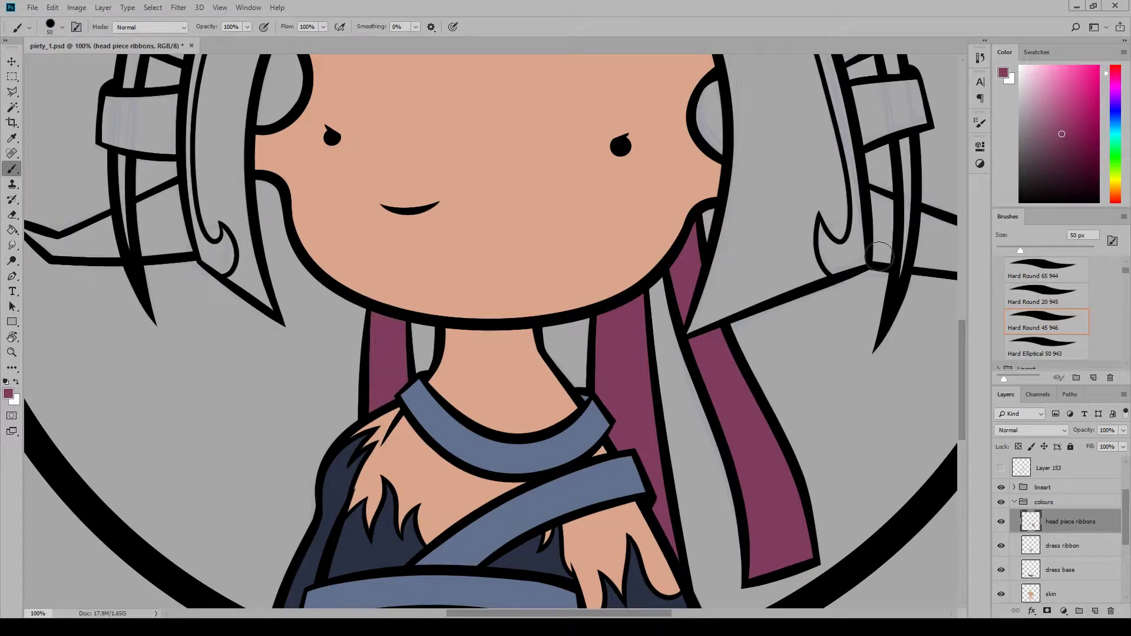
# Paint the four ribbon wraps on both sides of the headdress plum
pyautogui.moveTo(879, 257); pyautogui.dragTo(561, 514)
pyautogui.moveTo(564, 299)
pyautogui.mouseDown()
pyautogui.moveTo(526, 316)
pyautogui.moveTo(573, 275)
pyautogui.mouseUp()
pyautogui.moveTo(544, 391); pyautogui.dragTo(600, 384)
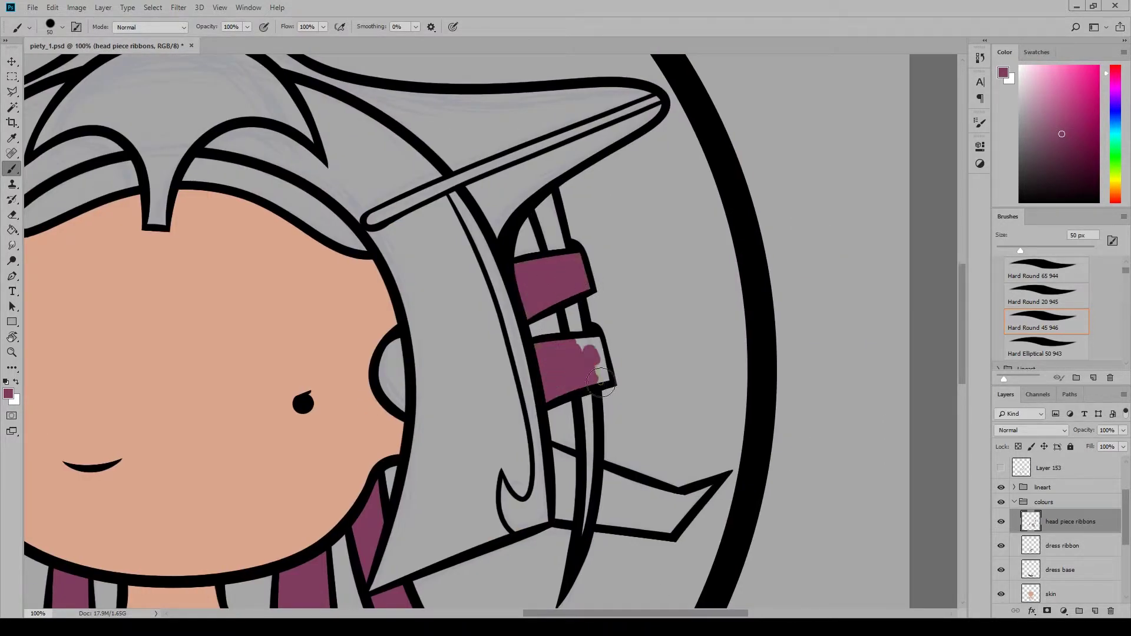
pyautogui.moveTo(611, 613); pyautogui.dragTo(496, 613)
pyautogui.moveTo(318, 406)
pyautogui.mouseDown()
pyautogui.moveTo(268, 389)
pyautogui.moveTo(323, 353)
pyautogui.mouseUp()
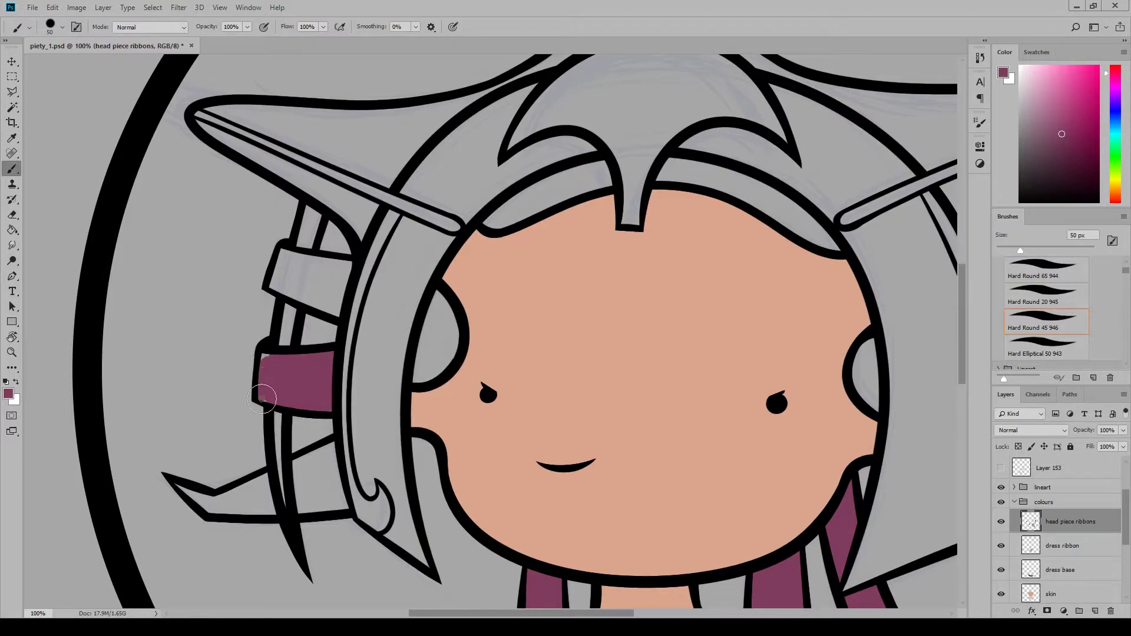
pyautogui.moveTo(315, 302)
pyautogui.mouseDown()
pyautogui.moveTo(276, 260)
pyautogui.moveTo(334, 283)
pyautogui.moveTo(349, 268)
pyautogui.mouseUp()
pyautogui.moveTo(443, 613); pyautogui.dragTo(489, 613)
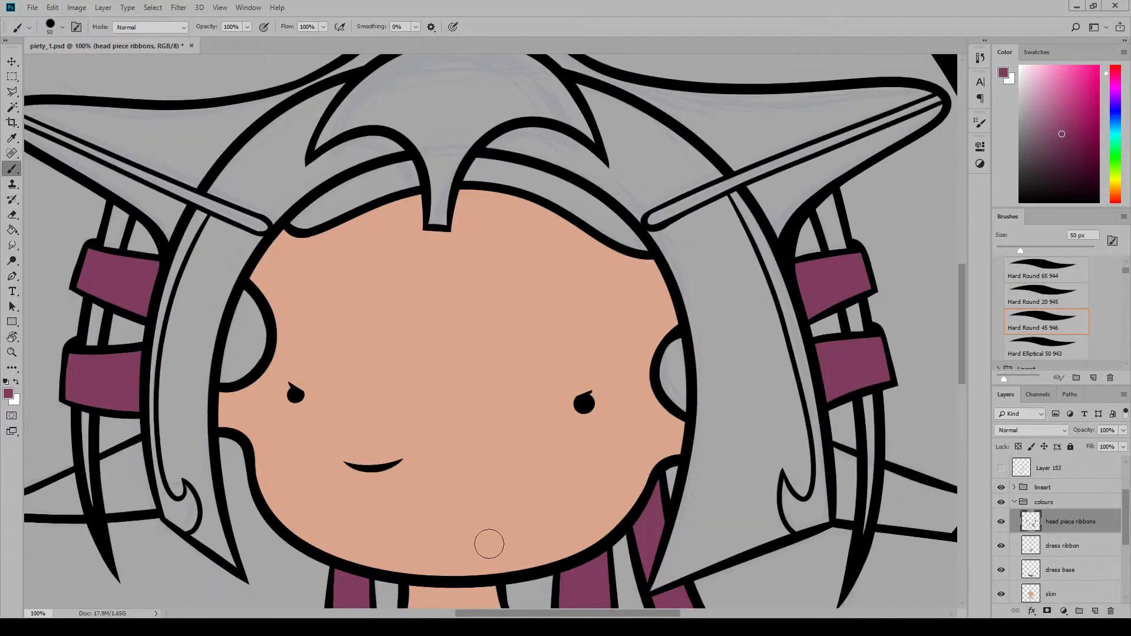
# Create a new layer above head piece ribbons and name it head piece base
pyautogui.click(1110, 610)
pyautogui.click(561, 232)
pyautogui.click(1095, 611)
pyautogui.doubleClick(1059, 521)
pyautogui.write('head piece base')
pyautogui.press('Return')
# Choose a golden brown and paint the headdress's right side panel and lower side spike with a 104 px brush
pyautogui.click(9, 393)
pyautogui.click(815, 487)
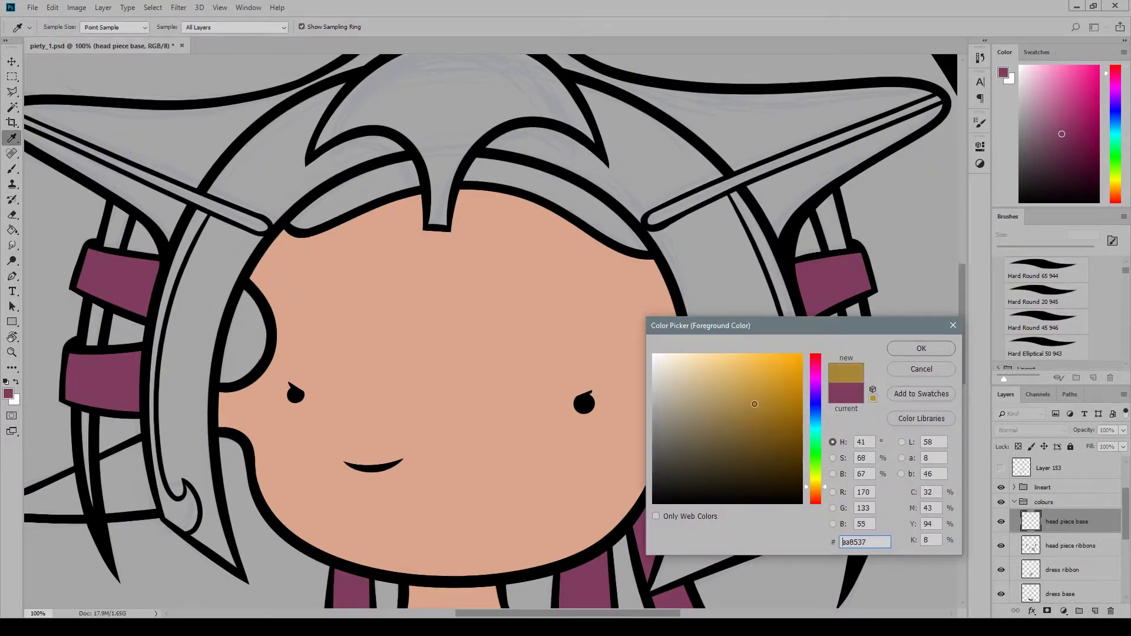
pyautogui.moveTo(754, 404); pyautogui.dragTo(756, 407)
pyautogui.click(921, 348)
pyautogui.moveTo(598, 613); pyautogui.dragTo(662, 613)
pyautogui.moveTo(449, 351)
pyautogui.mouseDown()
pyautogui.moveTo(407, 574)
pyautogui.moveTo(537, 517)
pyautogui.moveTo(518, 377)
pyautogui.moveTo(465, 236)
pyautogui.moveTo(400, 206)
pyautogui.moveTo(430, 171)
pyautogui.mouseUp()
pyautogui.moveTo(574, 615); pyautogui.dragTo(636, 614)
pyautogui.moveTo(321, 501)
pyautogui.mouseDown()
pyautogui.moveTo(330, 453)
pyautogui.moveTo(377, 471)
pyautogui.moveTo(424, 519)
pyautogui.moveTo(343, 469)
pyautogui.mouseUp()
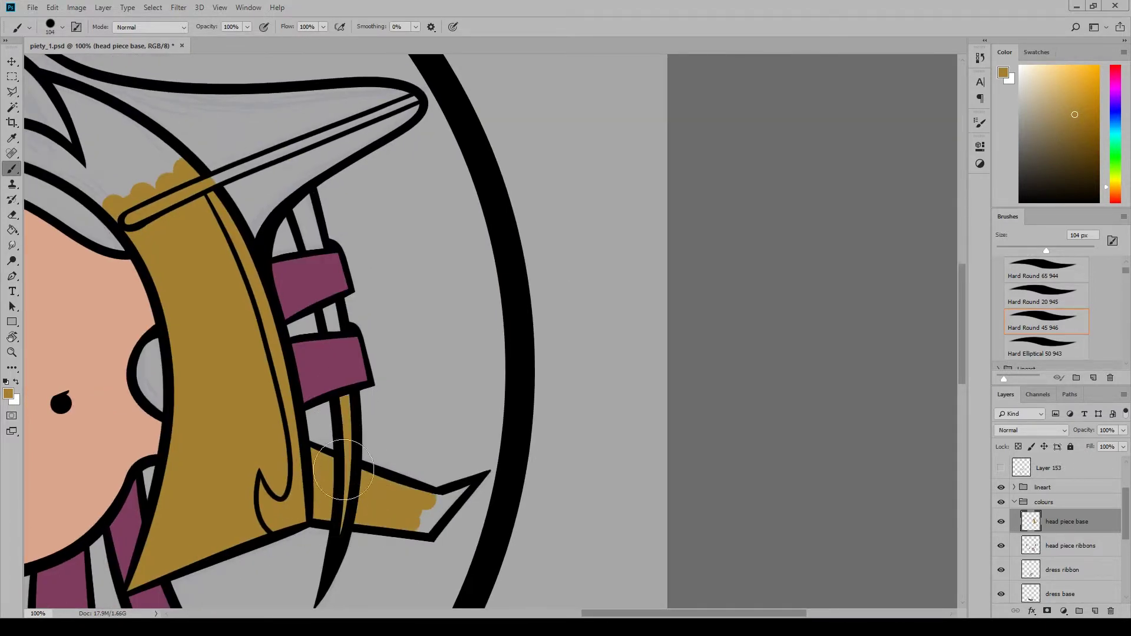
# Paint the thin rods behind the right ribbon wraps golden brown and finish the tip of the lower right spike
pyautogui.moveTo(311, 252); pyautogui.dragTo(311, 207)
pyautogui.click(12, 200)
pyautogui.click(11, 215)
pyautogui.click(12, 169)
pyautogui.moveTo(447, 477); pyautogui.dragTo(428, 521)
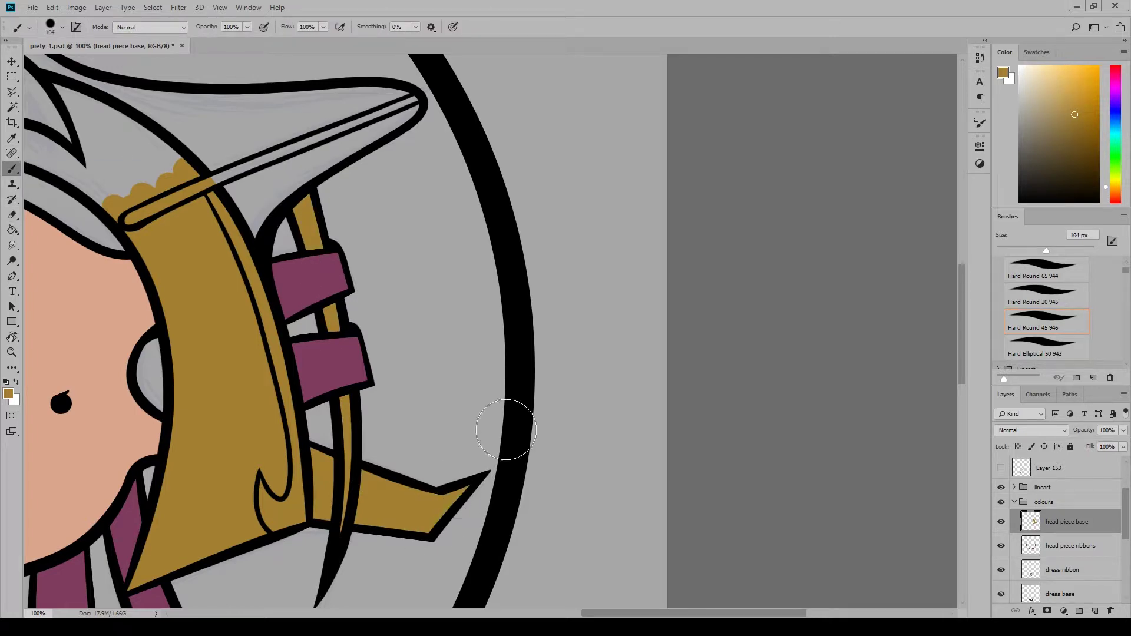
# Paint the headdress's right horn, tall centre spike and front crest golden brown
pyautogui.moveTo(693, 613); pyautogui.dragTo(630, 613)
pyautogui.moveTo(962, 324); pyautogui.dragTo(961, 269)
pyautogui.moveTo(626, 374)
pyautogui.mouseDown()
pyautogui.moveTo(531, 418)
pyautogui.moveTo(666, 354)
pyautogui.moveTo(401, 377)
pyautogui.moveTo(254, 365)
pyautogui.moveTo(234, 207)
pyautogui.mouseUp()
pyautogui.scroll(3, 234, 207)
pyautogui.moveTo(224, 265)
pyautogui.mouseDown()
pyautogui.moveTo(164, 455)
pyautogui.moveTo(224, 530)
pyautogui.moveTo(150, 473)
pyautogui.mouseUp()
# Paint the headdress's left horn and left side panel golden brown
pyautogui.scroll(-3, 150, 473)
pyautogui.hscroll(-8, 188, 401)
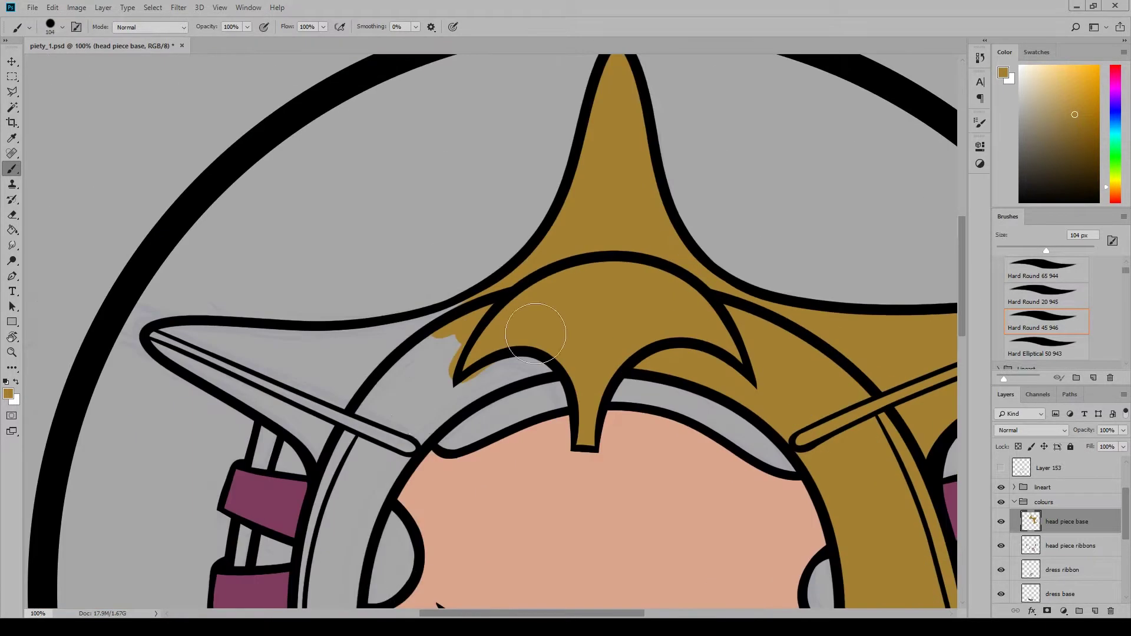
pyautogui.moveTo(454, 341)
pyautogui.mouseDown()
pyautogui.moveTo(335, 529)
pyautogui.moveTo(265, 400)
pyautogui.moveTo(159, 332)
pyautogui.moveTo(406, 353)
pyautogui.moveTo(294, 401)
pyautogui.mouseUp()
pyautogui.scroll(-5, 969, 389)
pyautogui.moveTo(321, 259)
pyautogui.mouseDown()
pyautogui.moveTo(307, 412)
pyautogui.moveTo(351, 486)
pyautogui.mouseUp()
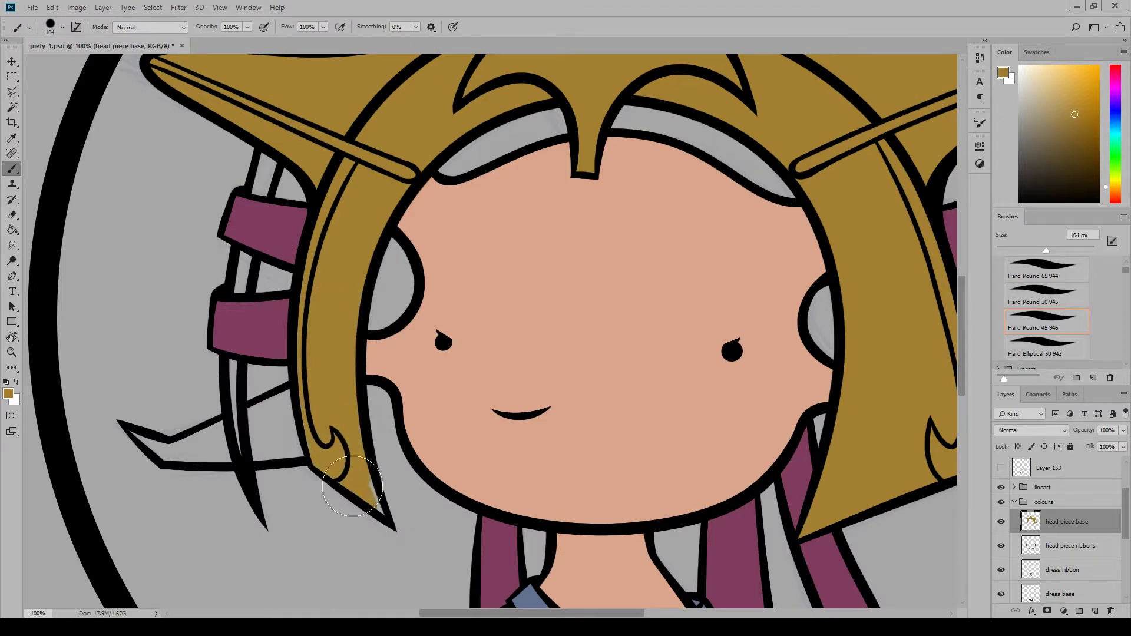
# Paint the lower left spike and the rods behind the left wraps golden brown, and erase the spill over the ribbon
pyautogui.moveTo(277, 406)
pyautogui.mouseDown()
pyautogui.moveTo(188, 445)
pyautogui.moveTo(237, 414)
pyautogui.mouseUp()
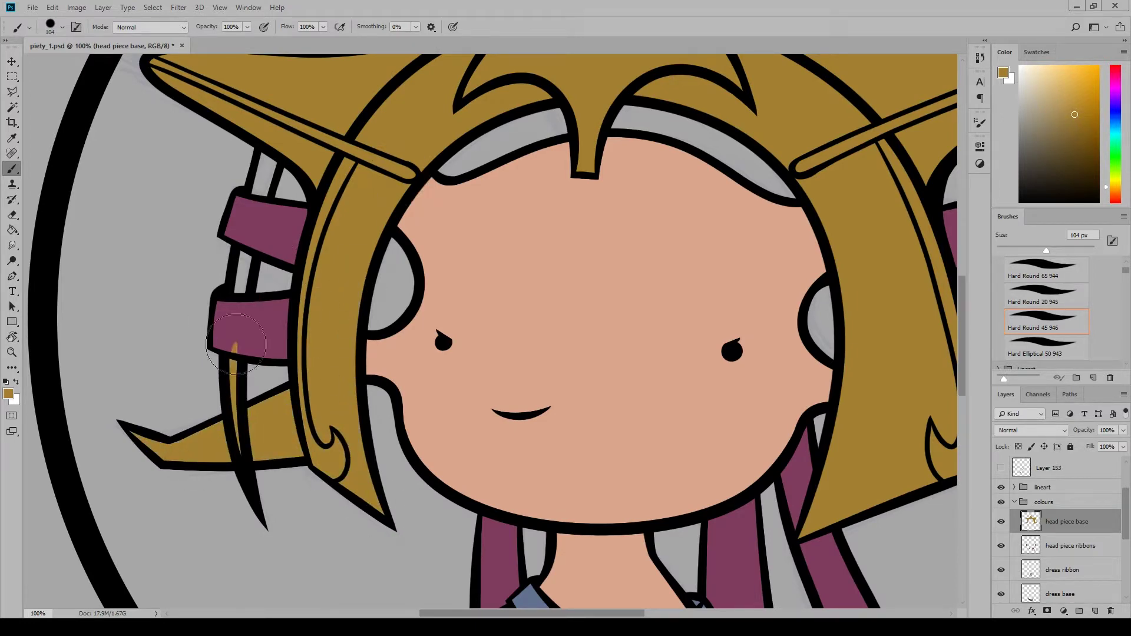
pyautogui.moveTo(238, 295); pyautogui.dragTo(250, 255)
pyautogui.moveTo(269, 160); pyautogui.dragTo(259, 203)
pyautogui.click(11, 215)
pyautogui.moveTo(235, 343); pyautogui.dragTo(239, 352)
# Add a layer named head piece back between head piece ribbons and dress ribbon
pyautogui.moveTo(532, 613)
pyautogui.mouseDown()
pyautogui.moveTo(597, 613)
pyautogui.moveTo(569, 613)
pyautogui.mouseUp()
pyautogui.moveTo(962, 390)
pyautogui.mouseDown()
pyautogui.moveTo(971, 340)
pyautogui.moveTo(995, 363)
pyautogui.moveTo(997, 354)
pyautogui.mouseUp()
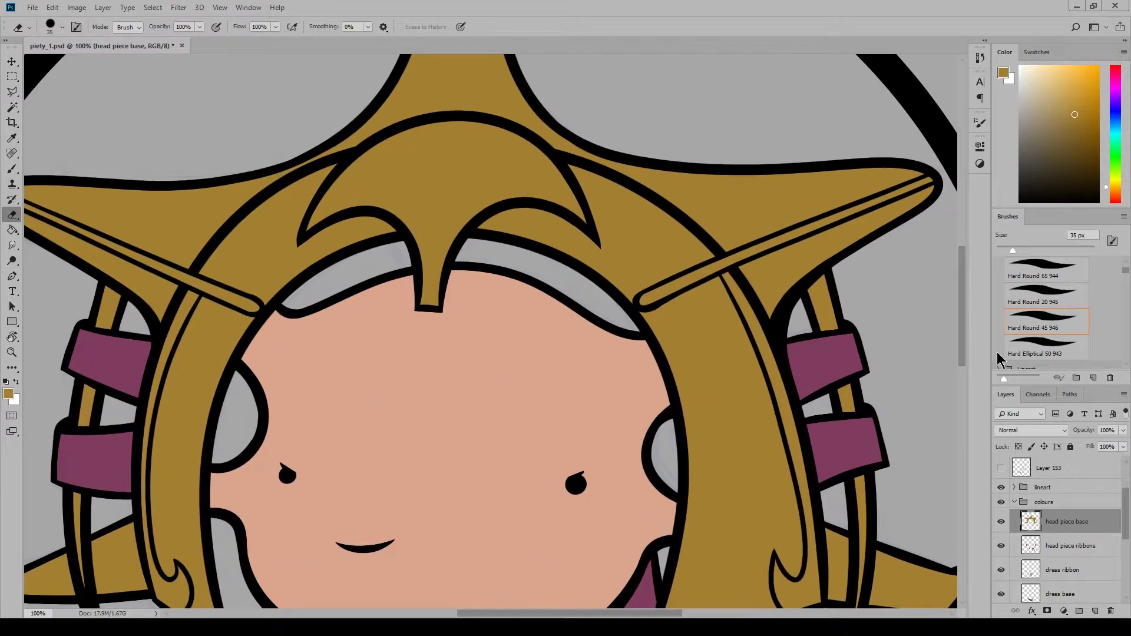
pyautogui.scroll(-3, 997, 359)
pyautogui.hotkey('alt', '[')
pyautogui.hotkey('alt', '[')
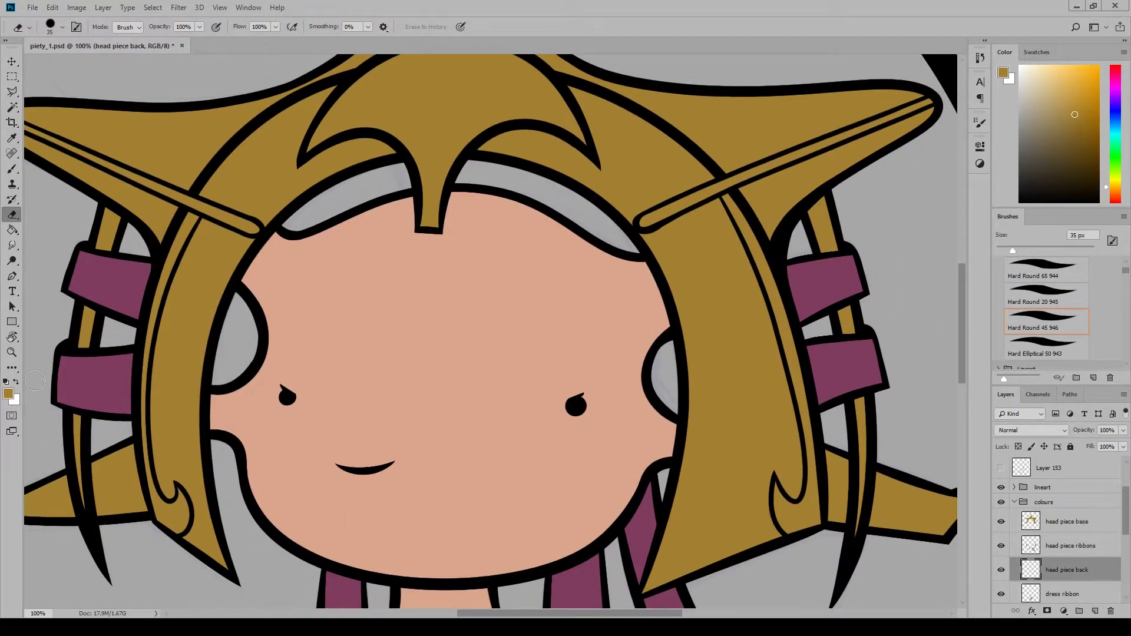
# Sample the ribbon plum and paint the headdress's inner band above the forehead and the rounded pieces beside the face
pyautogui.press('b')
pyautogui.keyDown('alt'); pyautogui.click(83, 382); pyautogui.keyUp('alt')
pyautogui.moveTo(227, 315); pyautogui.dragTo(222, 375)
pyautogui.moveTo(296, 223)
pyautogui.mouseDown()
pyautogui.moveTo(401, 168)
pyautogui.moveTo(405, 179)
pyautogui.mouseUp()
pyautogui.moveTo(462, 173)
pyautogui.mouseDown()
pyautogui.moveTo(503, 178)
pyautogui.moveTo(633, 247)
pyautogui.moveTo(671, 347)
pyautogui.mouseUp()
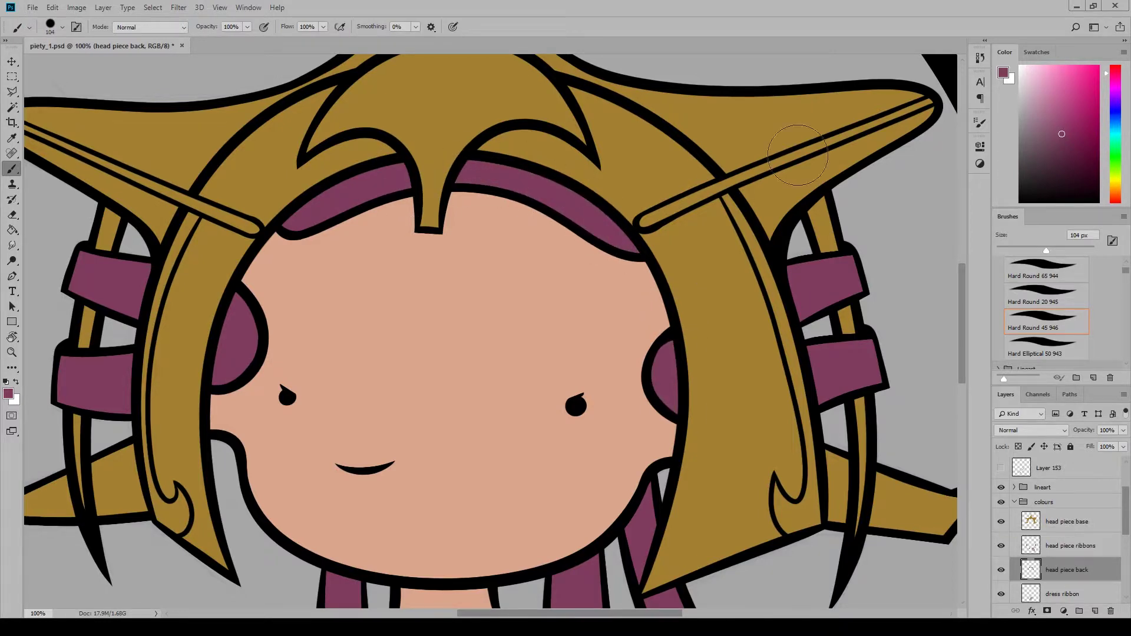
pyautogui.hotkey('ctrl', '-')
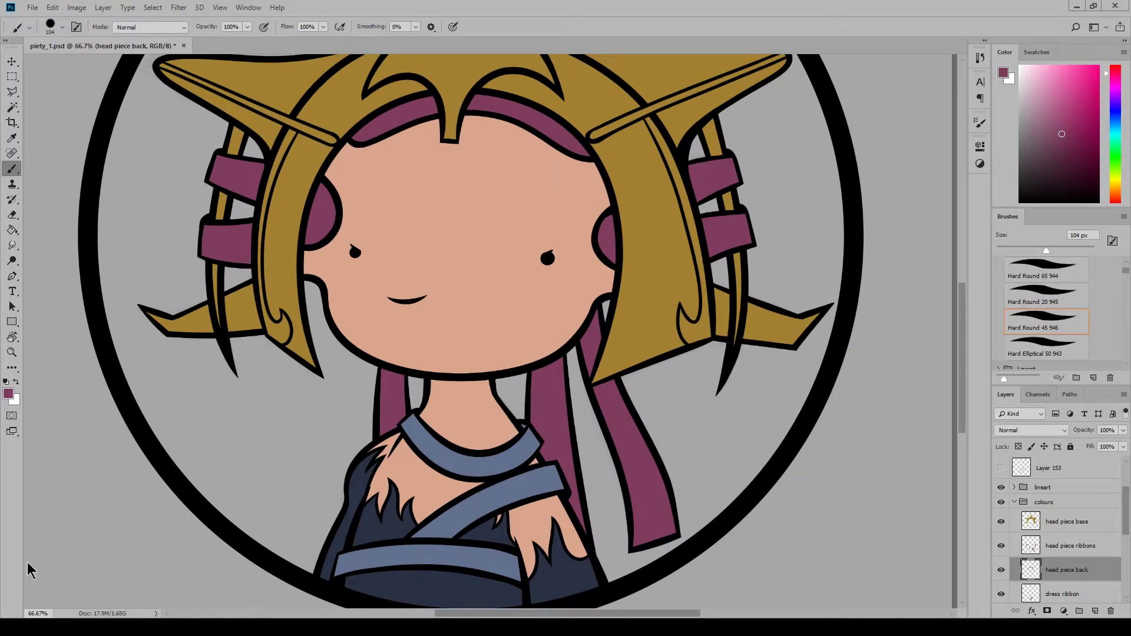
# Create a new layer above the skin layer and clip it to skin
pyautogui.click(1094, 525)
pyautogui.scroll(-4, 1094, 524)
pyautogui.click(1087, 539)
pyautogui.click(1094, 611)
pyautogui.rightClick(1094, 541)
pyautogui.click(1031, 271)
# Choose a pale skin tone and paint the lit area of the face with a 154 px brush
pyautogui.click(9, 393)
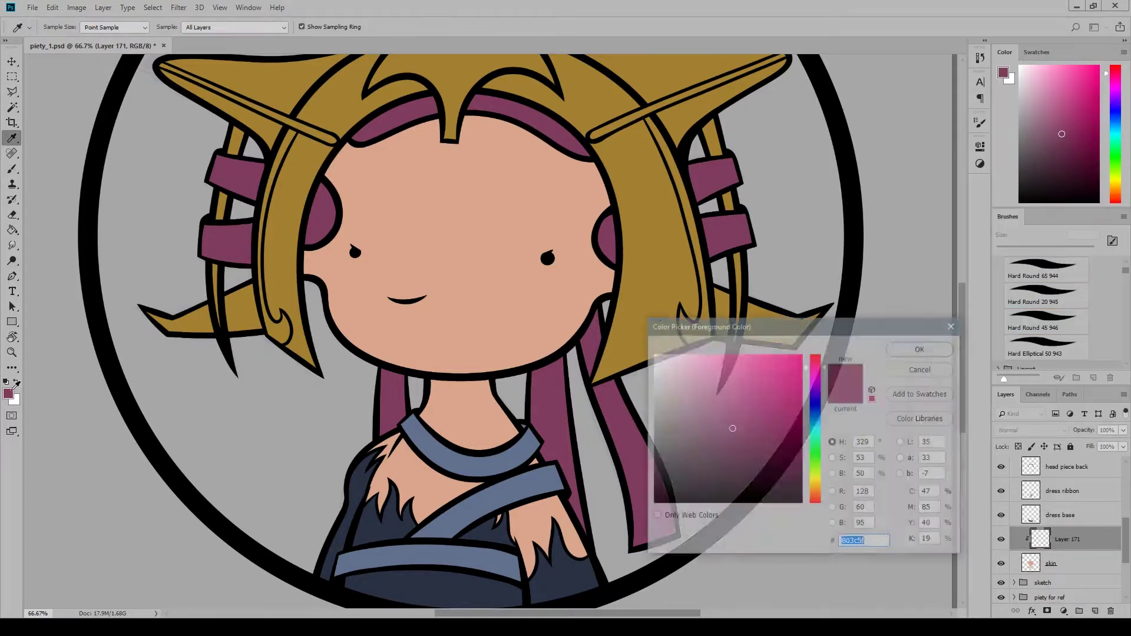
pyautogui.click(918, 351)
pyautogui.moveTo(1045, 252); pyautogui.dragTo(1058, 252)
pyautogui.moveTo(412, 194)
pyautogui.mouseDown()
pyautogui.moveTo(384, 214)
pyautogui.moveTo(512, 285)
pyautogui.moveTo(535, 330)
pyautogui.moveTo(549, 232)
pyautogui.moveTo(327, 281)
pyautogui.moveTo(333, 172)
pyautogui.moveTo(414, 154)
pyautogui.moveTo(466, 165)
pyautogui.mouseUp()
pyautogui.moveTo(347, 182); pyautogui.dragTo(509, 163)
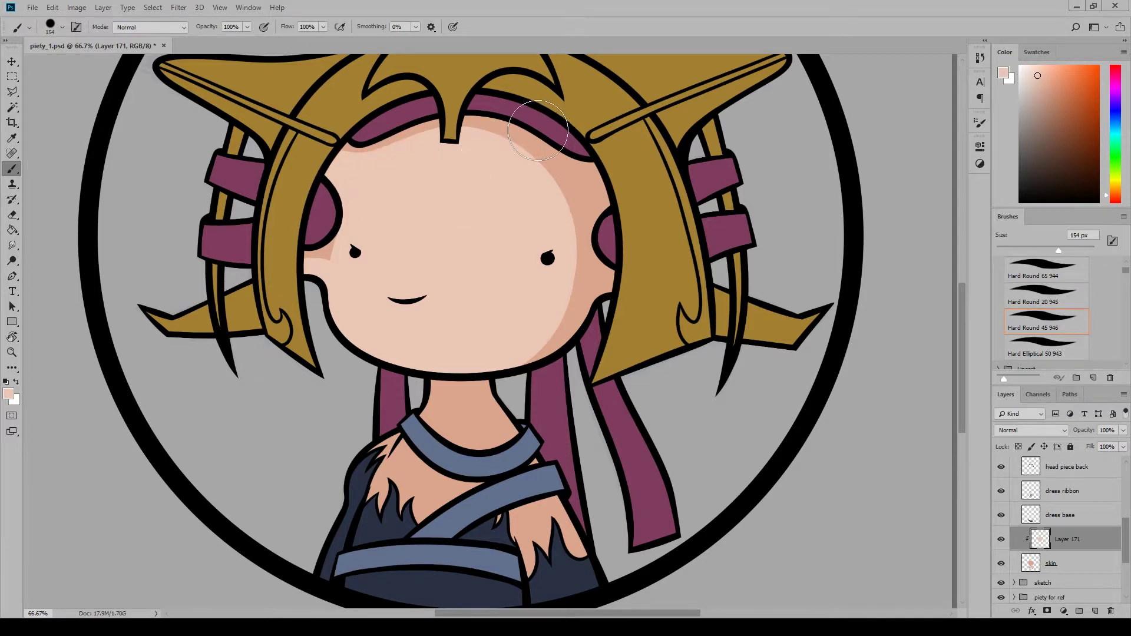
# Paint the pale skin tone over the lit neck, chest and arm, and touch up the ear area with a 73 px brush
pyautogui.moveTo(408, 423); pyautogui.dragTo(475, 435)
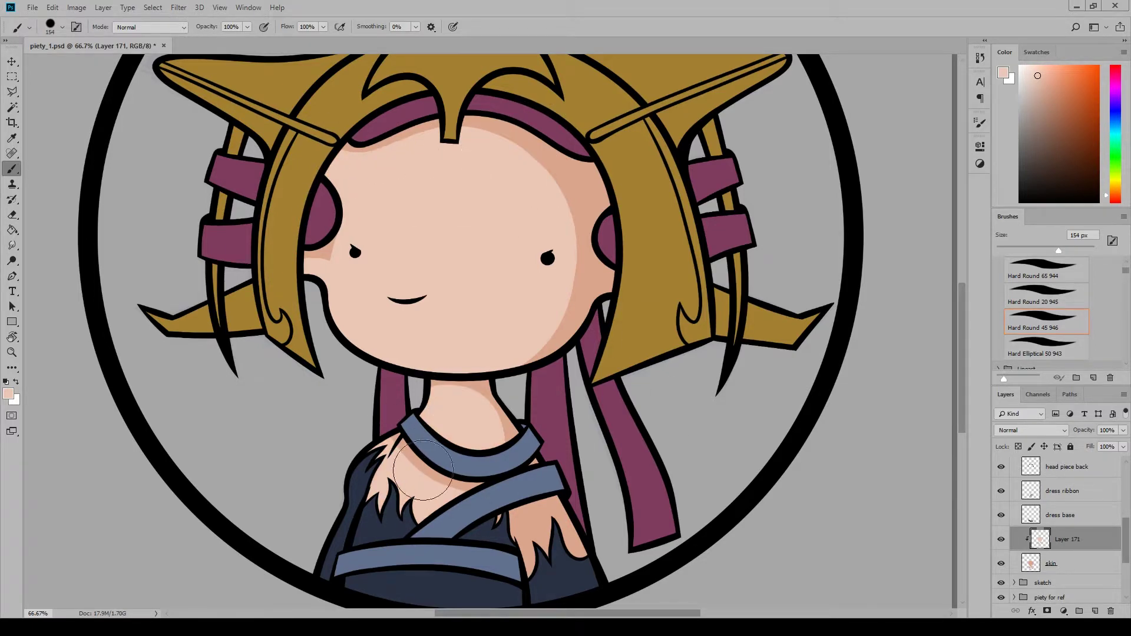
pyautogui.moveTo(963, 380); pyautogui.dragTo(965, 370)
pyautogui.click(1031, 246)
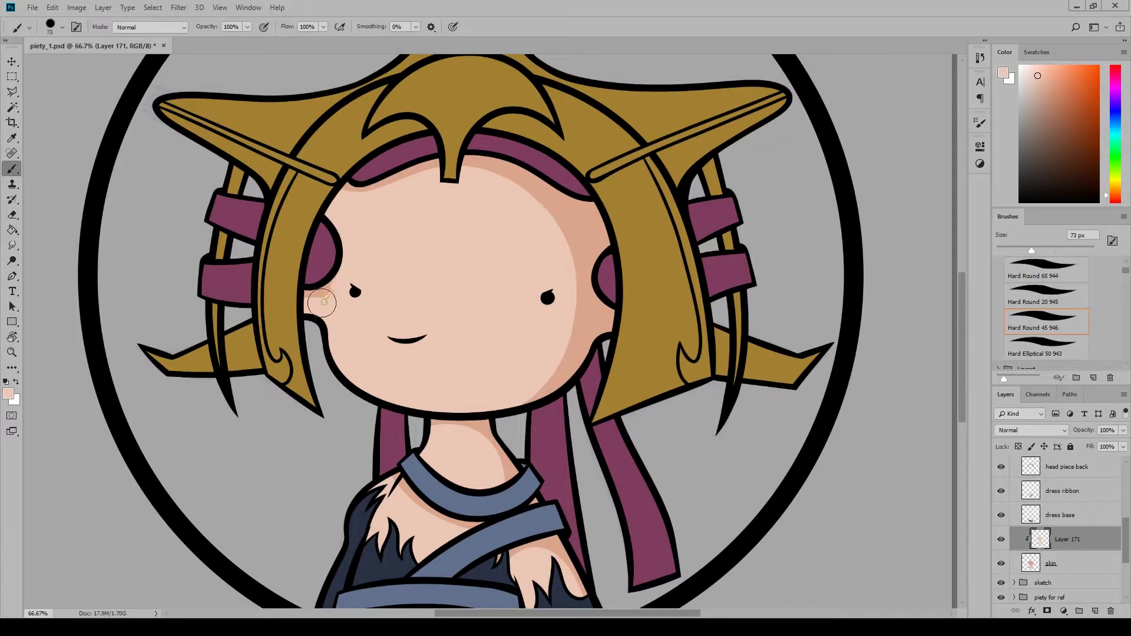
pyautogui.moveTo(323, 301); pyautogui.dragTo(312, 308)
# Create a new layer above dress base and clip it to dress base
pyautogui.click(1068, 516)
pyautogui.click(1095, 611)
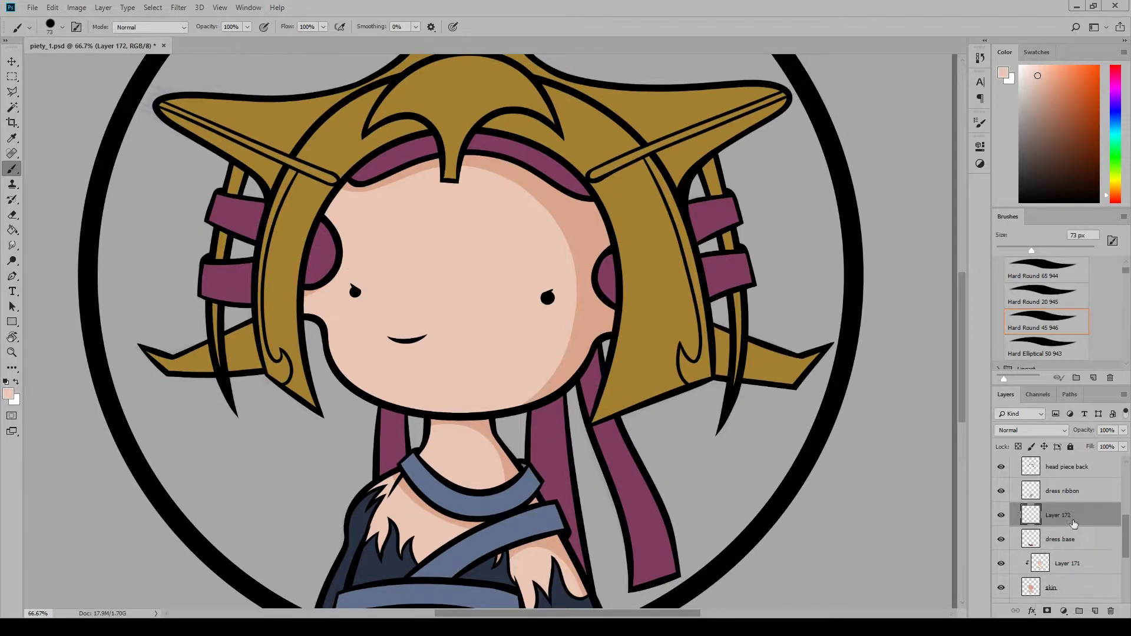
pyautogui.keyDown('alt'); pyautogui.click(1072, 526); pyautogui.keyUp('alt')
# Choose the slate blue 505c73 and paint the lit areas of the dress and both sleeves
pyautogui.hotkey('ctrl', '+')
pyautogui.moveTo(964, 342); pyautogui.dragTo(964, 371)
pyautogui.click(8, 394)
pyautogui.click(704, 436)
pyautogui.click(923, 346)
pyautogui.moveTo(287, 414)
pyautogui.mouseDown()
pyautogui.moveTo(320, 418)
pyautogui.moveTo(373, 388)
pyautogui.mouseUp()
pyautogui.moveTo(304, 290); pyautogui.dragTo(238, 471)
pyautogui.moveTo(556, 499)
pyautogui.mouseDown()
pyautogui.moveTo(583, 370)
pyautogui.moveTo(596, 474)
pyautogui.moveTo(617, 442)
pyautogui.mouseUp()
pyautogui.moveTo(425, 510)
pyautogui.mouseDown()
pyautogui.moveTo(346, 462)
pyautogui.moveTo(471, 501)
pyautogui.mouseUp()
pyautogui.keyDown('shift'); pyautogui.click(392, 484); pyautogui.keyUp('shift')
# Draw headdress-gold swirls across the lower dress with a 20 px brush on a new clipped layer set to Linear Dodge (Add)
pyautogui.click(1095, 611)
pyautogui.keyDown('alt'); pyautogui.click(1073, 527); pyautogui.keyUp('alt')
pyautogui.click(9, 393)
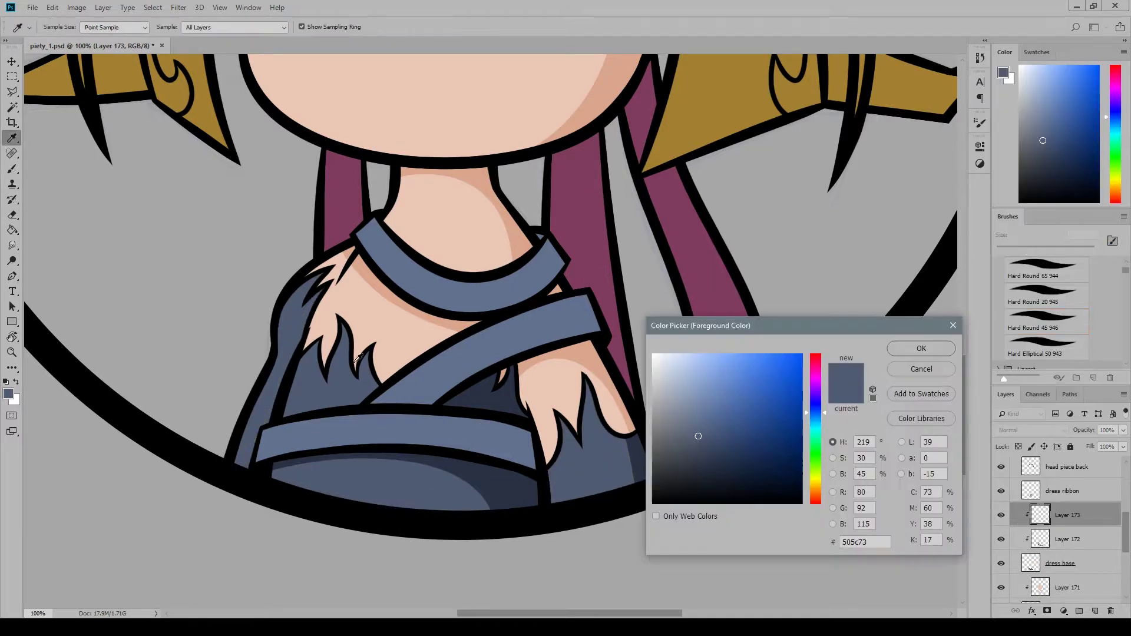
pyautogui.click(730, 112)
pyautogui.click(921, 348)
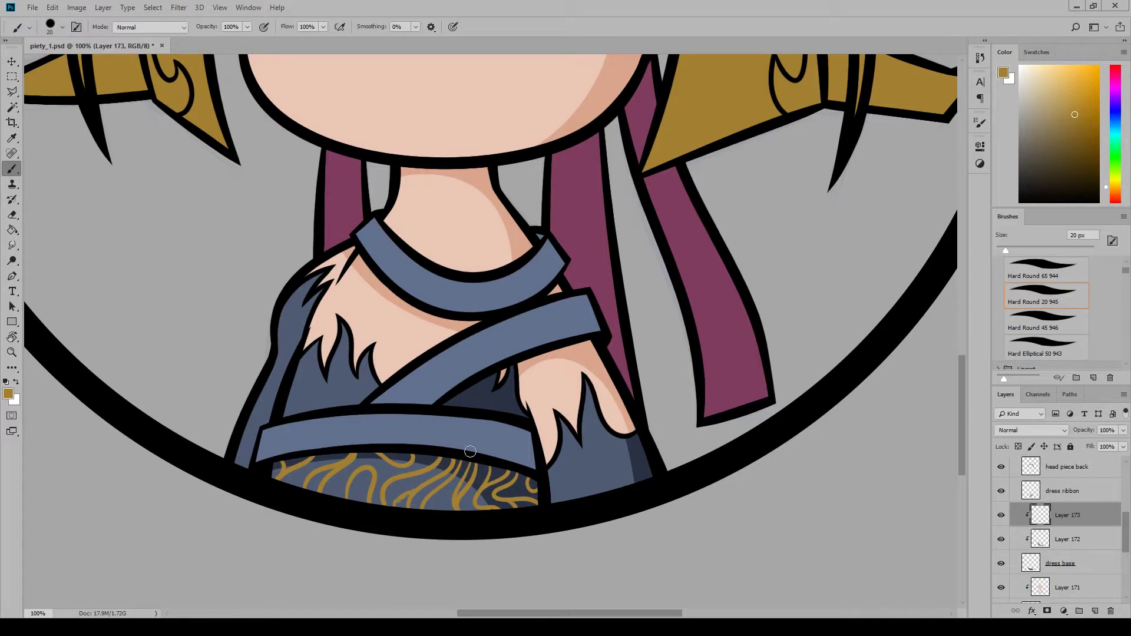
pyautogui.click(1030, 430)
pyautogui.click(1035, 235)
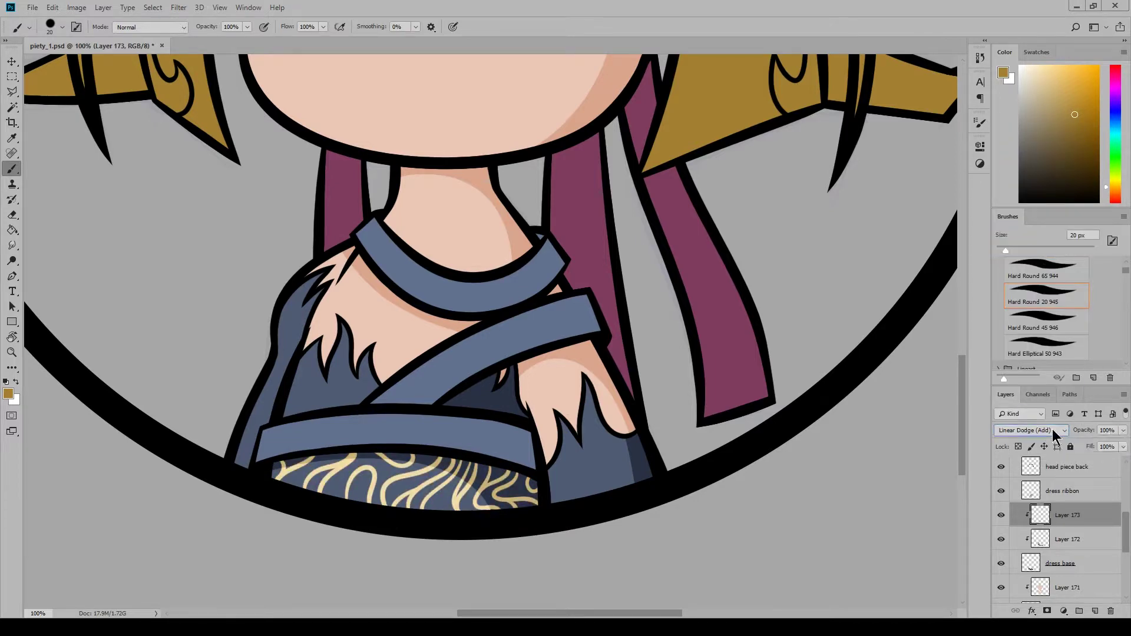
# Try a Pillow Emboss bevel on the swirl layer with 792% depth and 7 px soften
pyautogui.doubleClick(1090, 515)
pyautogui.click(675, 335)
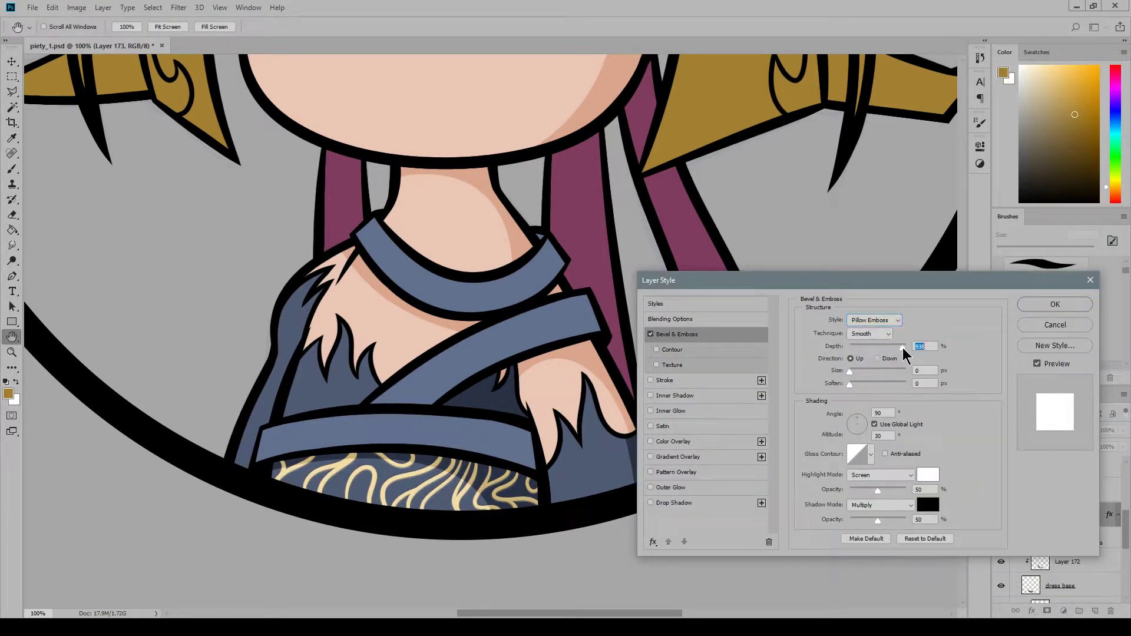
pyautogui.moveTo(902, 348); pyautogui.dragTo(894, 347)
pyautogui.moveTo(849, 372); pyautogui.dragTo(874, 384)
pyautogui.moveTo(851, 371); pyautogui.dragTo(851, 372)
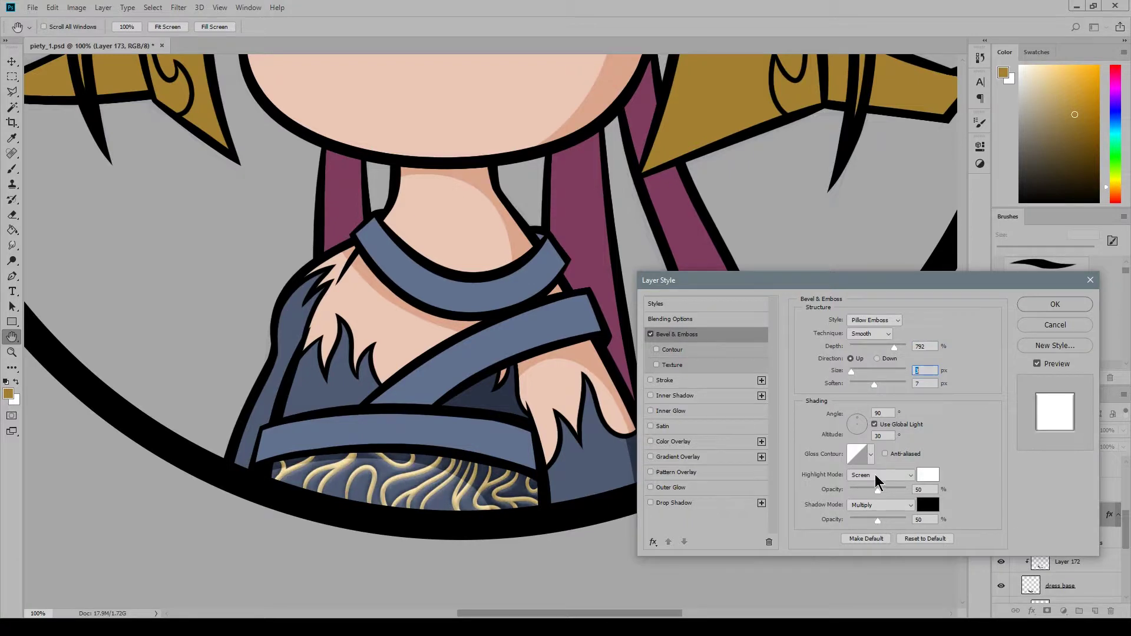
# Try replacing the bevel on the swirls with a thin outside stroke in near-black 0c0c0c
pyautogui.click(650, 334)
pyautogui.click(664, 381)
pyautogui.moveTo(848, 322); pyautogui.dragTo(845, 323)
pyautogui.click(861, 333)
pyautogui.click(867, 351)
pyautogui.click(830, 406)
pyautogui.moveTo(656, 412)
pyautogui.mouseDown()
pyautogui.moveTo(644, 424)
pyautogui.moveTo(636, 497)
pyautogui.mouseUp()
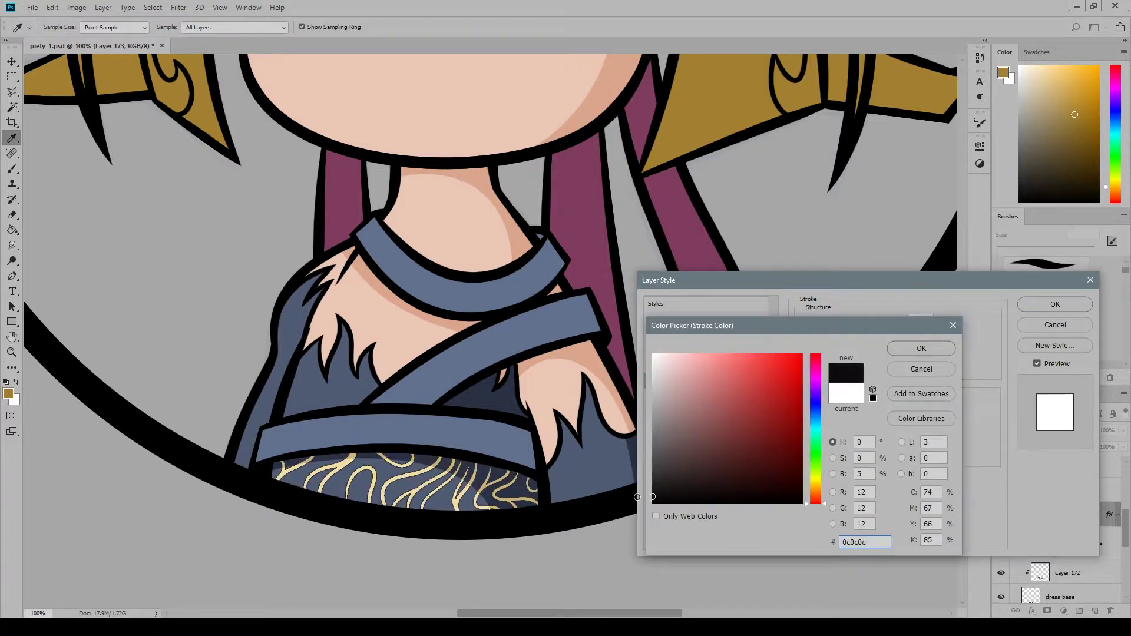
pyautogui.press('Return')
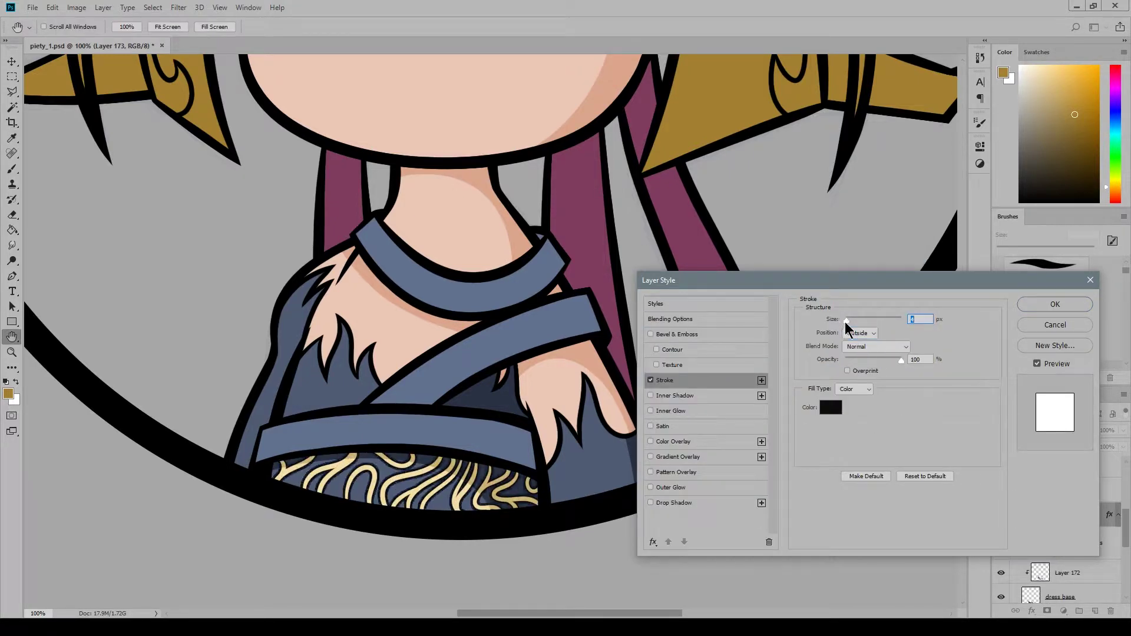
pyautogui.moveTo(845, 323); pyautogui.dragTo(849, 325)
pyautogui.press('Return')
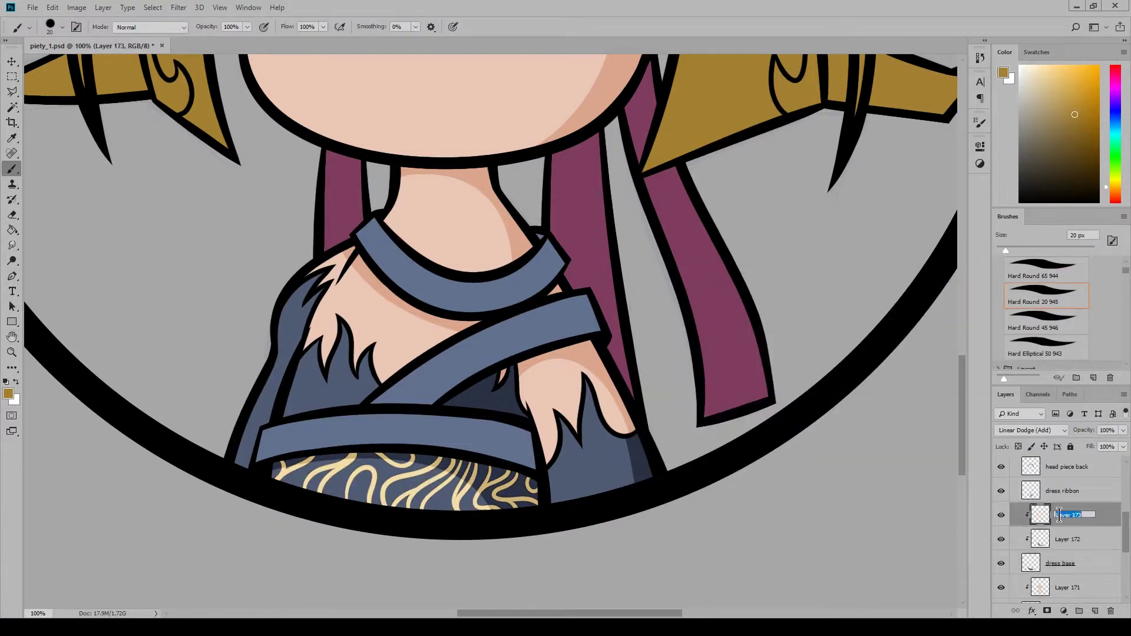
# Try tracing the lower dress swirls in a darker gold on the layer above detail, and undo the strokes
pyautogui.hotkey('ctrl', '+')
pyautogui.moveTo(963, 403); pyautogui.dragTo(964, 415)
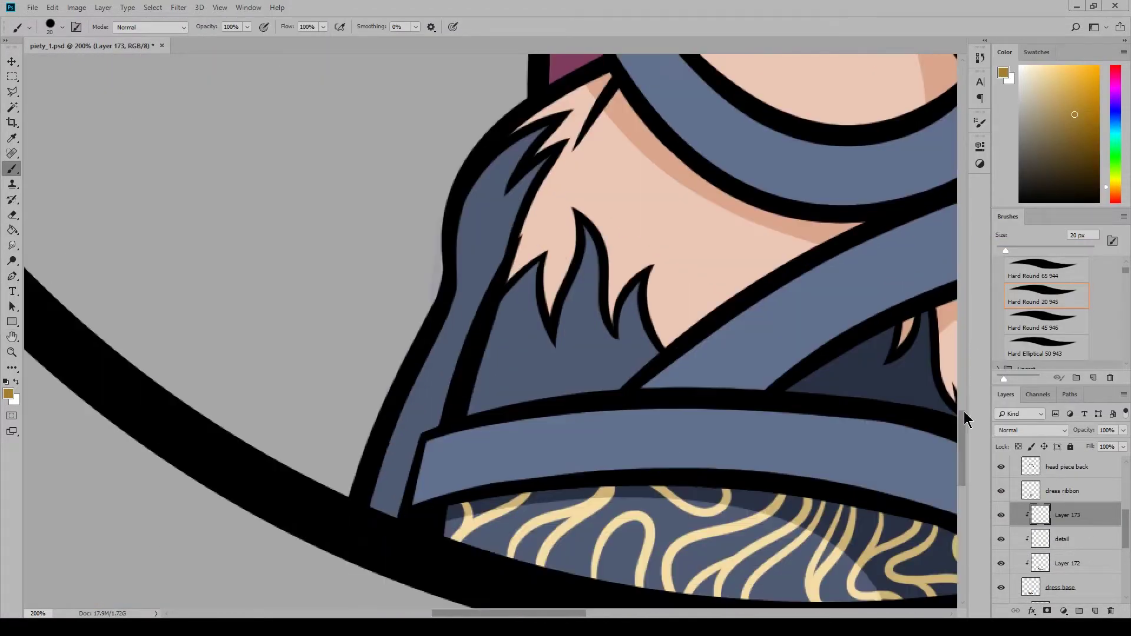
pyautogui.moveTo(531, 613); pyautogui.dragTo(563, 610)
pyautogui.click(9, 393)
pyautogui.click(788, 412)
pyautogui.press('Return')
pyautogui.moveTo(963, 448); pyautogui.dragTo(962, 464)
pyautogui.moveTo(594, 391); pyautogui.dragTo(508, 431)
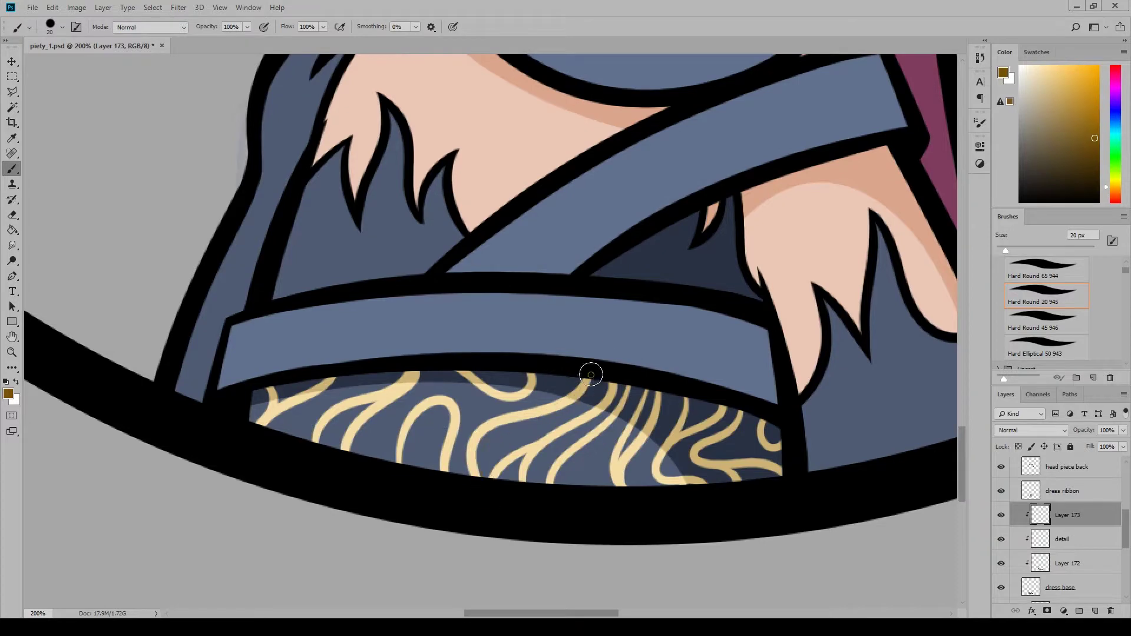
pyautogui.moveTo(591, 375); pyautogui.dragTo(474, 472)
pyautogui.hotkey('ctrl', 'alt', 'z')
pyautogui.hotkey('ctrl', 'alt', 'z')
# Sample the cream tone of the existing swirls and draw matching swirls along the narrow sleeve beside the bare shoulder
pyautogui.click(9, 393)
pyautogui.click(405, 393)
pyautogui.click(908, 353)
pyautogui.moveTo(963, 463); pyautogui.dragTo(962, 453)
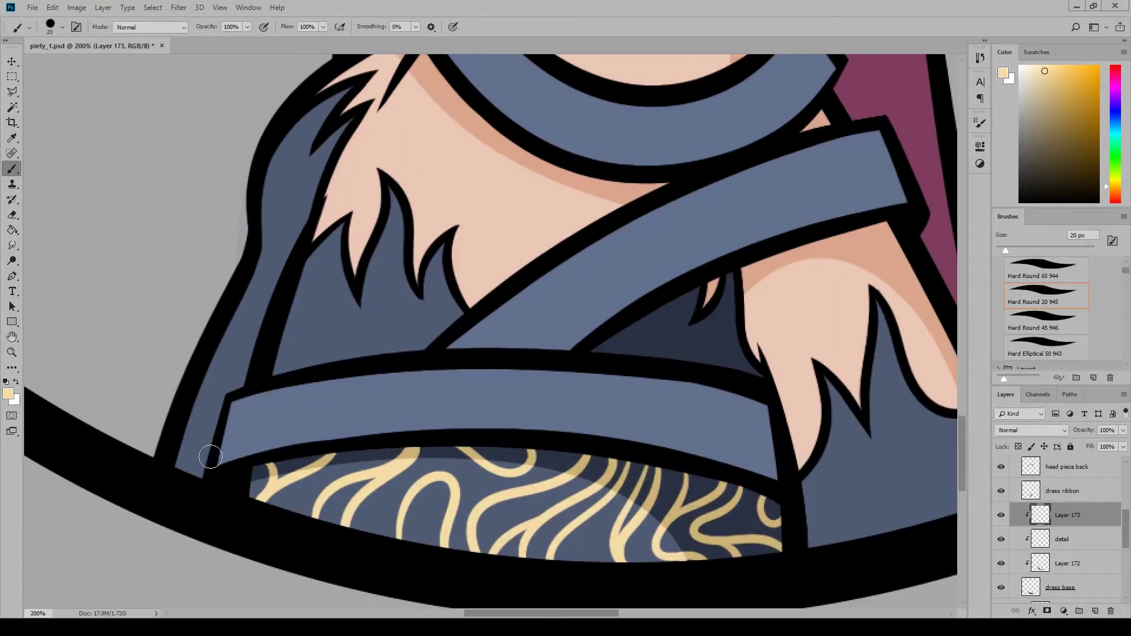
pyautogui.moveTo(208, 368); pyautogui.dragTo(250, 281)
pyautogui.moveTo(263, 172); pyautogui.dragTo(292, 256)
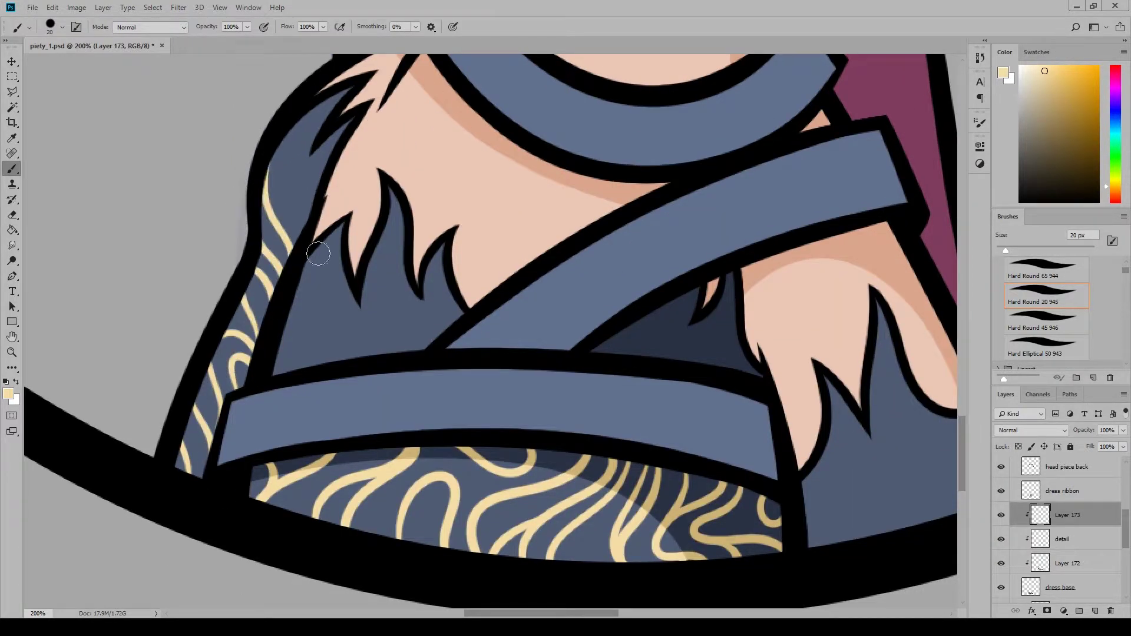
# Draw cream swirls on the torn sleeve at the other side of the dress and extend those on the first sleeve
pyautogui.moveTo(541, 613); pyautogui.dragTo(624, 613)
pyautogui.moveTo(307, 550); pyautogui.dragTo(329, 429)
pyautogui.moveTo(330, 390)
pyautogui.mouseDown()
pyautogui.moveTo(367, 538)
pyautogui.moveTo(331, 543)
pyautogui.mouseUp()
pyautogui.moveTo(386, 533); pyautogui.dragTo(383, 318)
pyautogui.moveTo(404, 379); pyautogui.dragTo(460, 513)
pyautogui.moveTo(480, 407); pyautogui.dragTo(500, 517)
pyautogui.moveTo(437, 520); pyautogui.dragTo(424, 497)
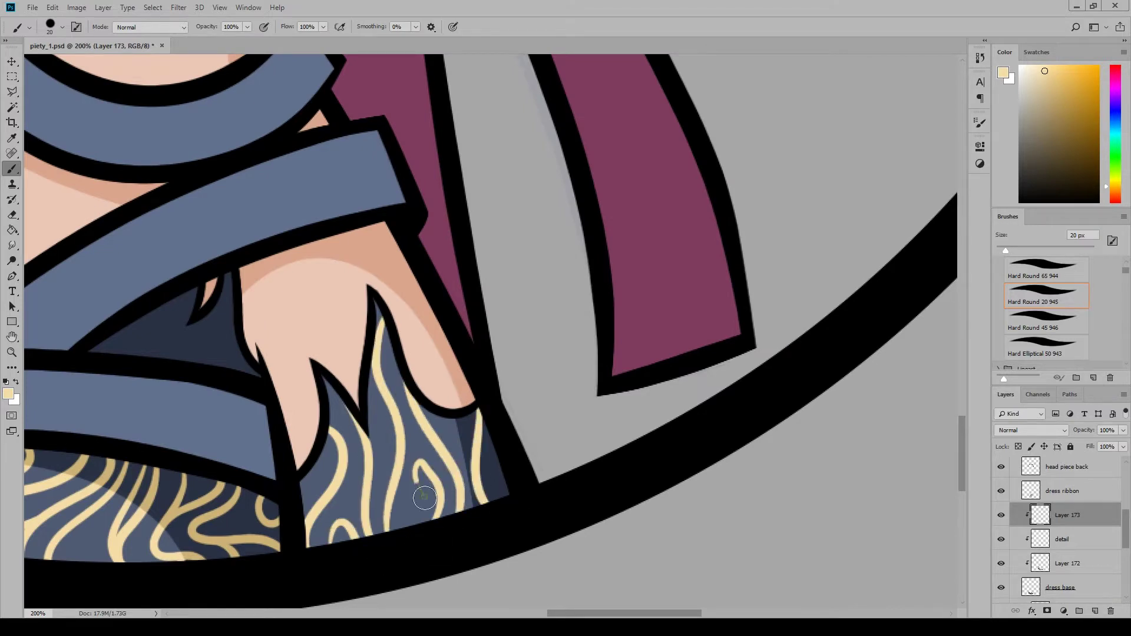
pyautogui.hscroll(-5, 447, 422)
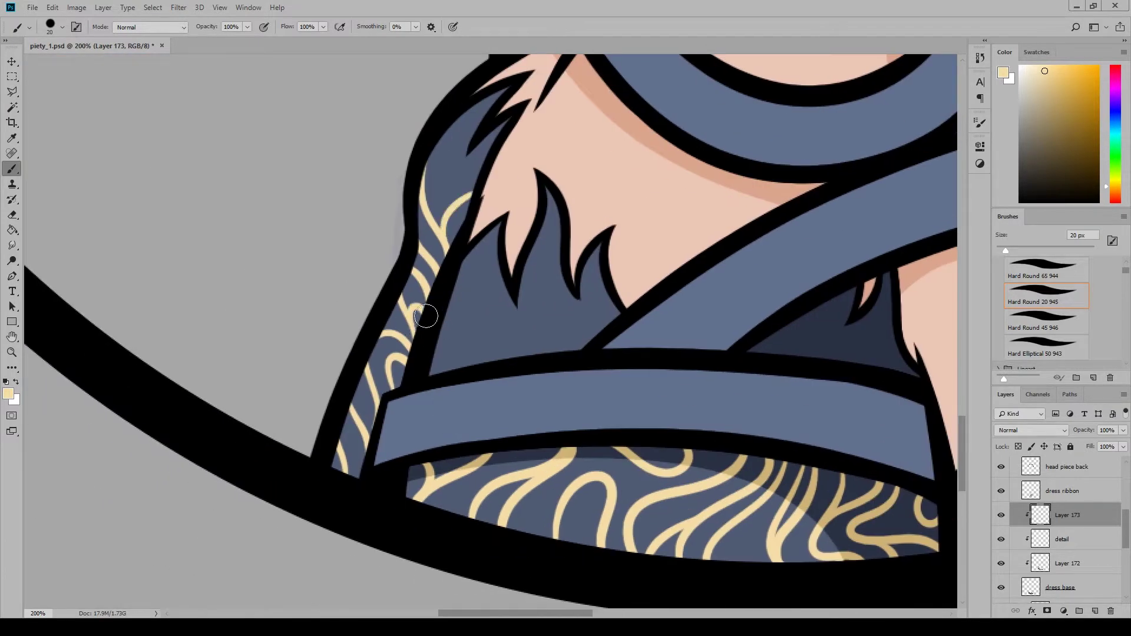
# Try another blend mode on the cream sleeve swirl layer and return it to Normal
pyautogui.click(1082, 539)
pyautogui.click(1084, 515)
pyautogui.click(1031, 430)
pyautogui.click(1024, 251)
pyautogui.click(1031, 431)
pyautogui.click(1016, 145)
pyautogui.hscroll(5, 490, 331)
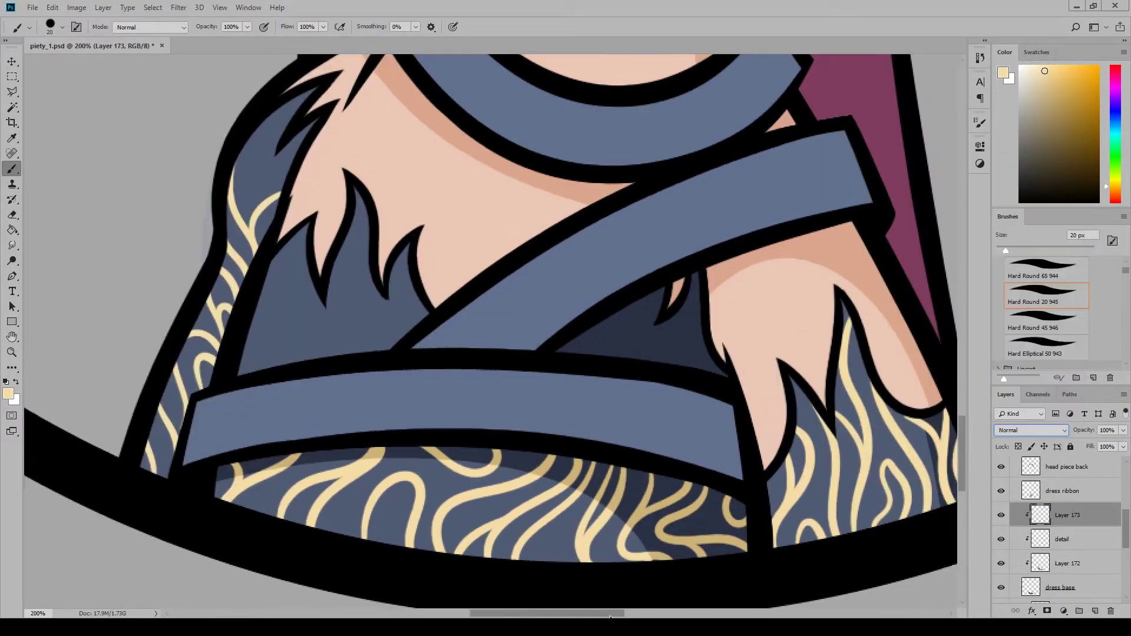
pyautogui.click(1031, 430)
pyautogui.click(1018, 146)
pyautogui.hotkey('ctrl', '-')
pyautogui.hotkey('ctrl', '-')
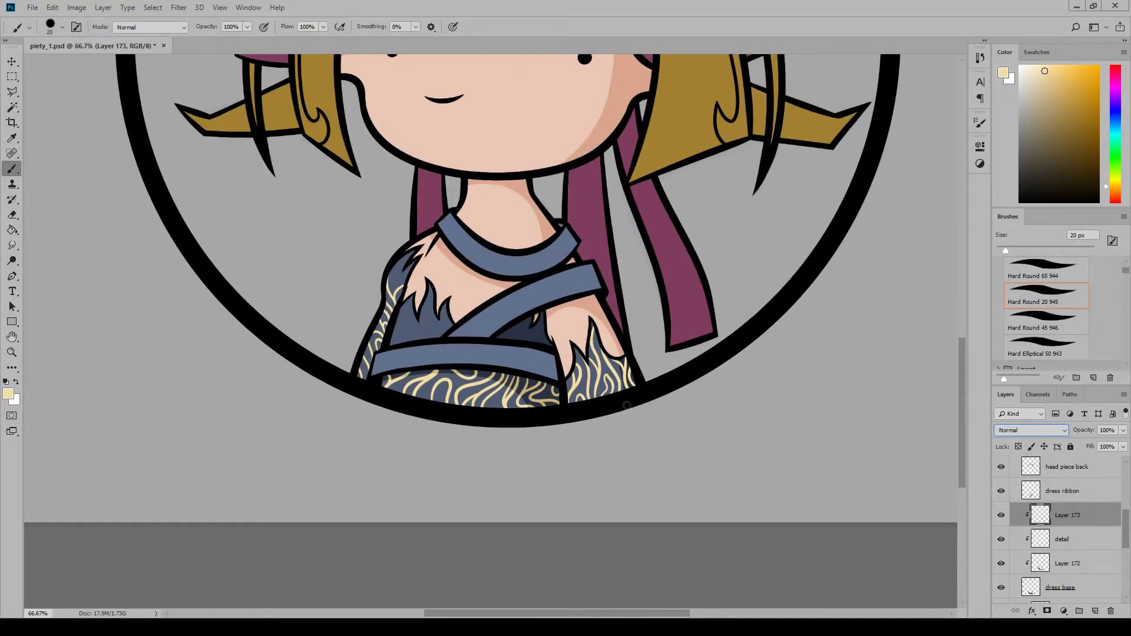
# Compare Normal and Linear Dodge (Add) blending on the detail layer, leaving it on Normal
pyautogui.scroll(3, 930, 441)
pyautogui.click(1076, 538)
pyautogui.click(1031, 431)
pyautogui.click(1018, 145)
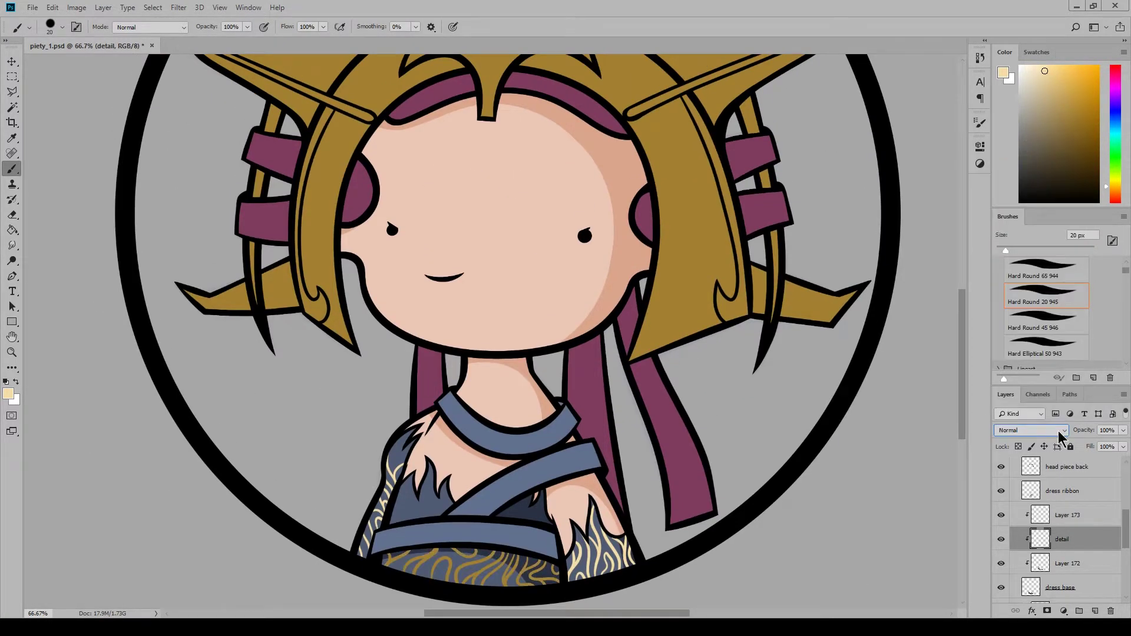
pyautogui.scroll(-10, 1058, 435)
pyautogui.click(1046, 263)
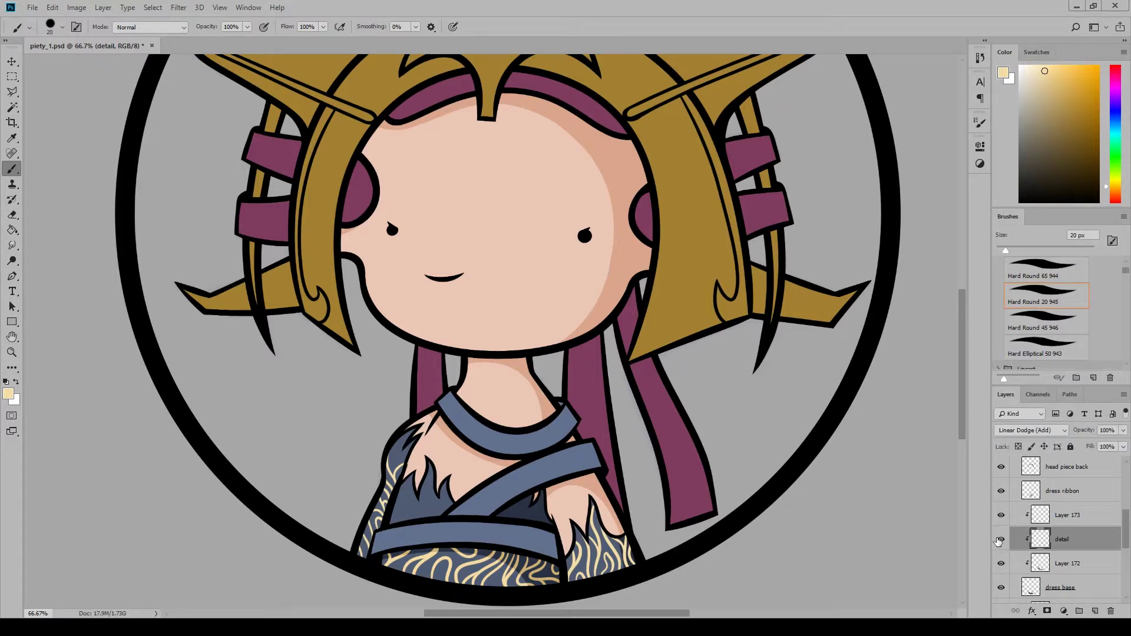
pyautogui.click(1031, 431)
pyautogui.click(1017, 146)
# Sample the headdress gold, hide the cream swirl layer and add a new clipped layer above detail
pyautogui.click(1076, 516)
pyautogui.click(8, 394)
pyautogui.click(321, 235)
pyautogui.click(921, 348)
pyautogui.click(1001, 515)
pyautogui.click(1075, 540)
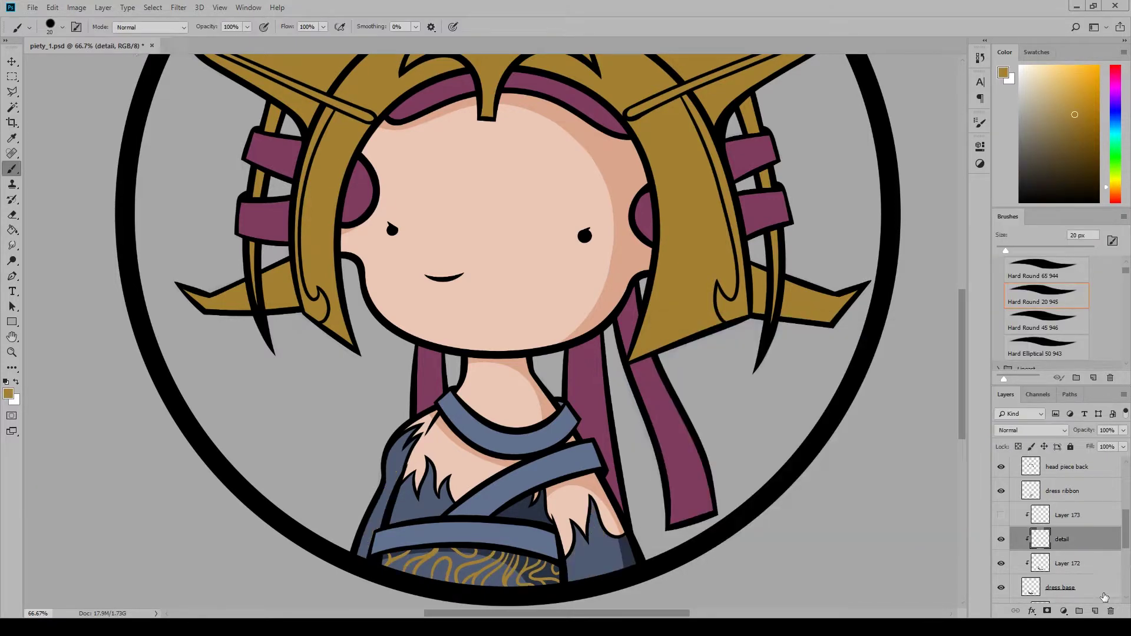
pyautogui.click(1095, 611)
# Draw gold swirls over both sleeves and the upper dress with the 20 px brush
pyautogui.hotkey('ctrl', '+')
pyautogui.scroll(-3, 490, 353)
pyautogui.moveTo(301, 427); pyautogui.dragTo(308, 454)
pyautogui.moveTo(314, 394); pyautogui.dragTo(326, 424)
pyautogui.moveTo(310, 408); pyautogui.dragTo(319, 426)
pyautogui.moveTo(331, 360); pyautogui.dragTo(336, 389)
pyautogui.moveTo(333, 343); pyautogui.dragTo(348, 348)
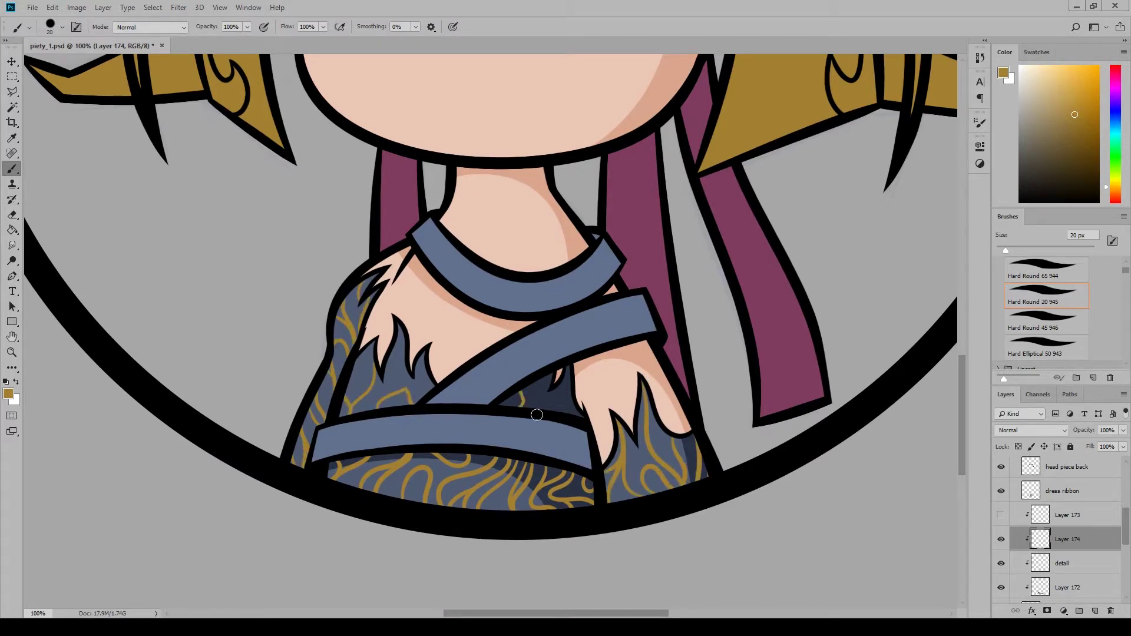
# Set the new swirl layer and the detail layer to Linear Dodge (Add) blending
pyautogui.click(1056, 429)
pyautogui.click(1048, 255)
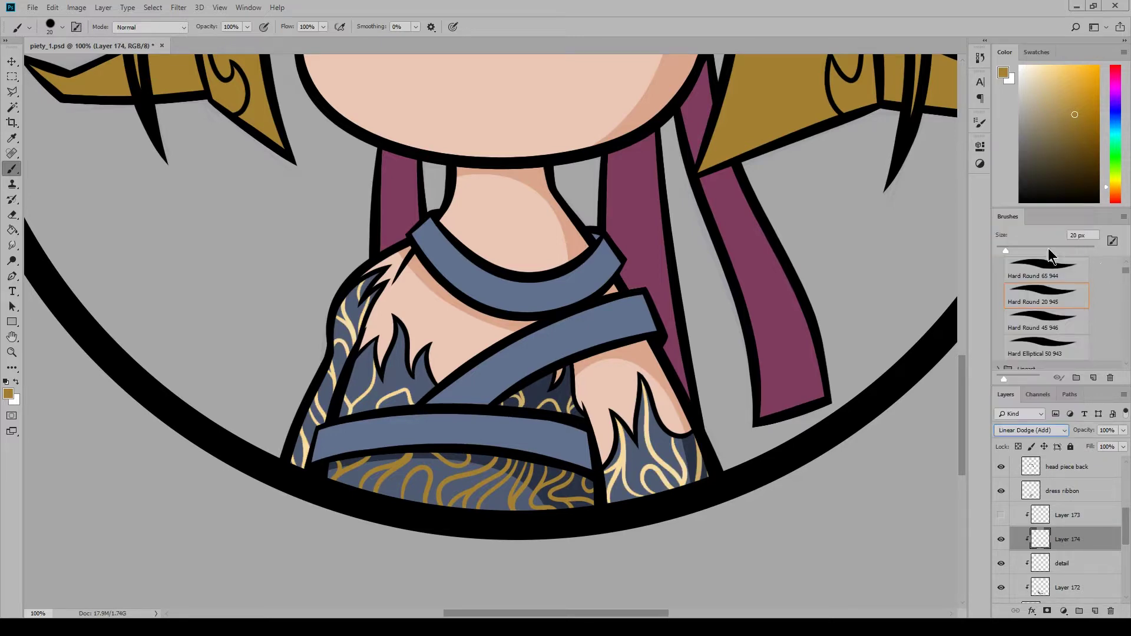
pyautogui.click(1077, 563)
pyautogui.click(1055, 430)
pyautogui.click(1048, 255)
pyautogui.click(1122, 430)
pyautogui.click(1100, 540)
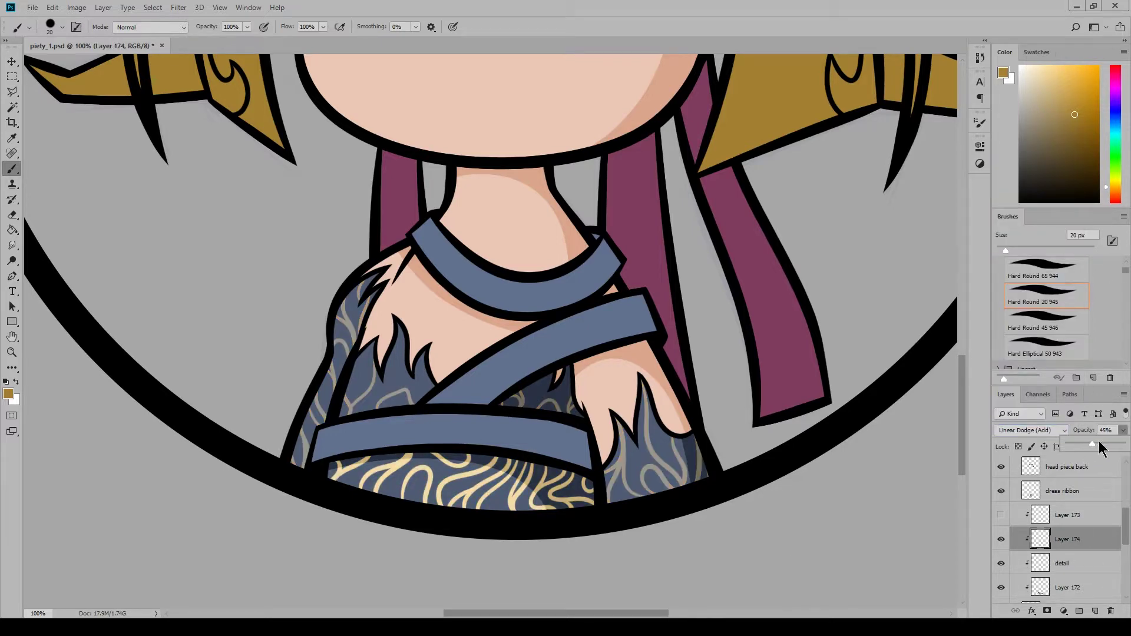
# Apply Hue/Saturation to the sleeve swirl layer with Hue -7, Saturation +70 and Lightness -33
pyautogui.click(76, 7)
pyautogui.moveTo(94, 33)
pyautogui.click(353, 102)
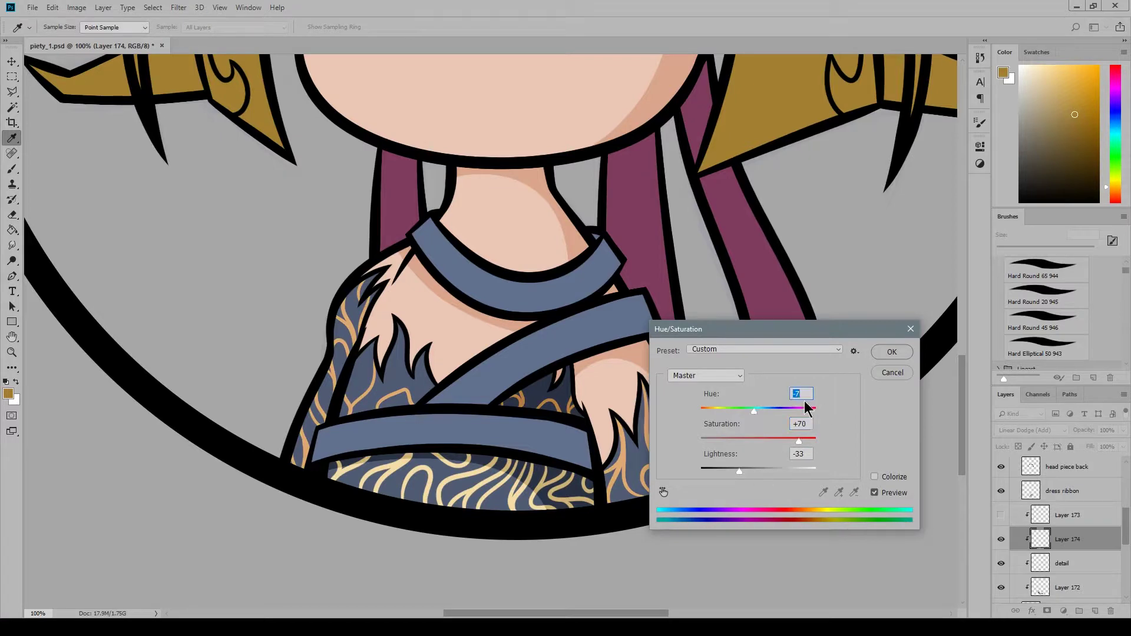
pyautogui.press('Return')
# Apply Hue/Saturation to the detail layer with raised saturation and lowered lightness to match the sleeve swirls
pyautogui.hotkey('alt', '[')
pyautogui.hotkey('ctrl', 'u')
pyautogui.moveTo(757, 472)
pyautogui.mouseDown()
pyautogui.moveTo(777, 472)
pyautogui.moveTo(715, 442)
pyautogui.moveTo(739, 472)
pyautogui.mouseUp()
pyautogui.moveTo(715, 441); pyautogui.dragTo(774, 442)
pyautogui.click(894, 355)
pyautogui.click(1077, 538)
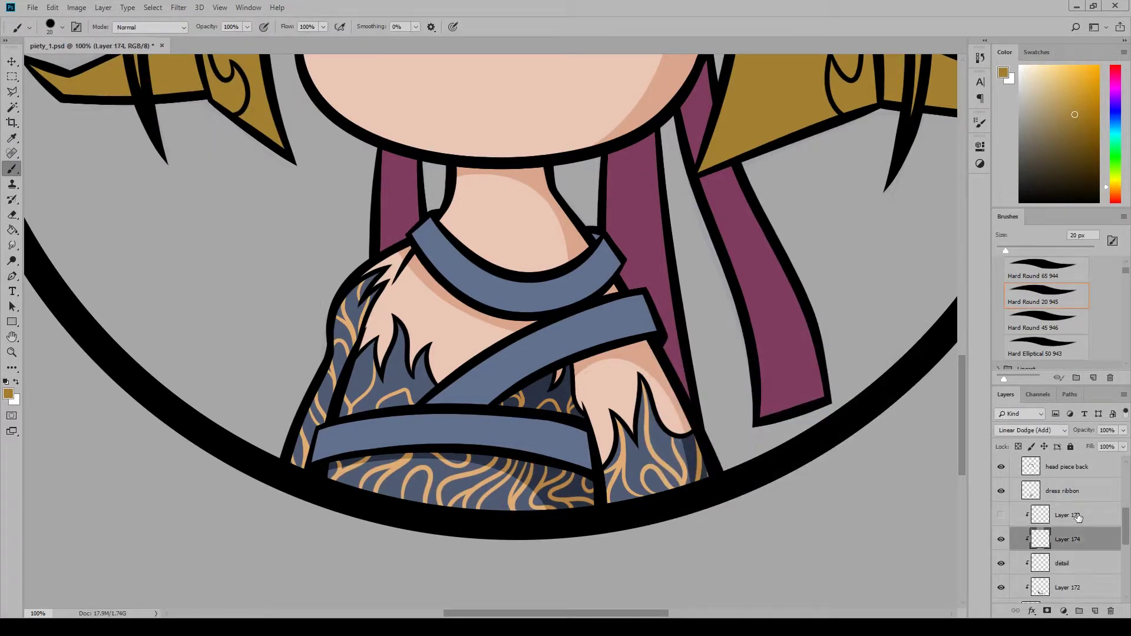
# Create a new layer above dress ribbon and clip it to dress ribbon
pyautogui.click(1077, 492)
pyautogui.click(1095, 611)
pyautogui.rightClick(1077, 520)
pyautogui.click(1032, 247)
# Choose a pale blue and paint the lit parts of the waist, diagonal and neck ribbons with a 67 px brush
pyautogui.click(1002, 72)
pyautogui.click(689, 379)
pyautogui.click(920, 349)
pyautogui.moveTo(1005, 251); pyautogui.dragTo(1028, 251)
pyautogui.moveTo(371, 432); pyautogui.dragTo(400, 441)
pyautogui.moveTo(529, 460); pyautogui.dragTo(523, 427)
pyautogui.moveTo(363, 426)
pyautogui.mouseDown()
pyautogui.moveTo(529, 459)
pyautogui.moveTo(358, 463)
pyautogui.mouseUp()
pyautogui.moveTo(468, 382)
pyautogui.mouseDown()
pyautogui.moveTo(602, 361)
pyautogui.moveTo(552, 328)
pyautogui.moveTo(577, 321)
pyautogui.mouseUp()
pyautogui.moveTo(497, 383); pyautogui.dragTo(466, 377)
pyautogui.moveTo(447, 256)
pyautogui.mouseDown()
pyautogui.moveTo(521, 272)
pyautogui.moveTo(577, 261)
pyautogui.mouseUp()
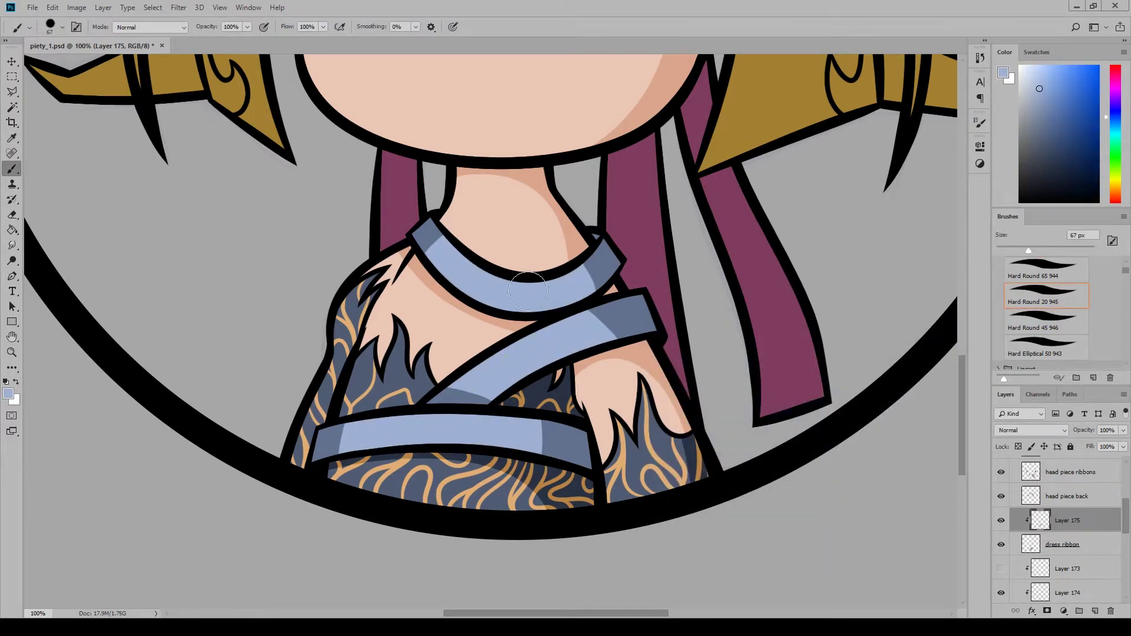
# Lower the opacity of the pale blue tone layer on the dress ribbons
pyautogui.click(8, 393)
pyautogui.click(921, 348)
pyautogui.moveTo(1123, 430); pyautogui.dragTo(1093, 444)
# Paint a second, narrower light band on each dress ribbon on another clipped layer and lower its opacity
pyautogui.click(1095, 611)
pyautogui.rightClick(1081, 520)
pyautogui.click(1019, 270)
pyautogui.moveTo(391, 415)
pyautogui.mouseDown()
pyautogui.moveTo(388, 445)
pyautogui.moveTo(480, 427)
pyautogui.mouseUp()
pyautogui.moveTo(465, 380); pyautogui.dragTo(538, 349)
pyautogui.moveTo(454, 261)
pyautogui.mouseDown()
pyautogui.moveTo(516, 312)
pyautogui.moveTo(529, 299)
pyautogui.mouseUp()
pyautogui.moveTo(1123, 430); pyautogui.dragTo(1106, 446)
# Add new layers above the dress ribbon tones, head piece back and head piece ribbons, clipping the last one to head piece ribbons
pyautogui.click(1094, 612)
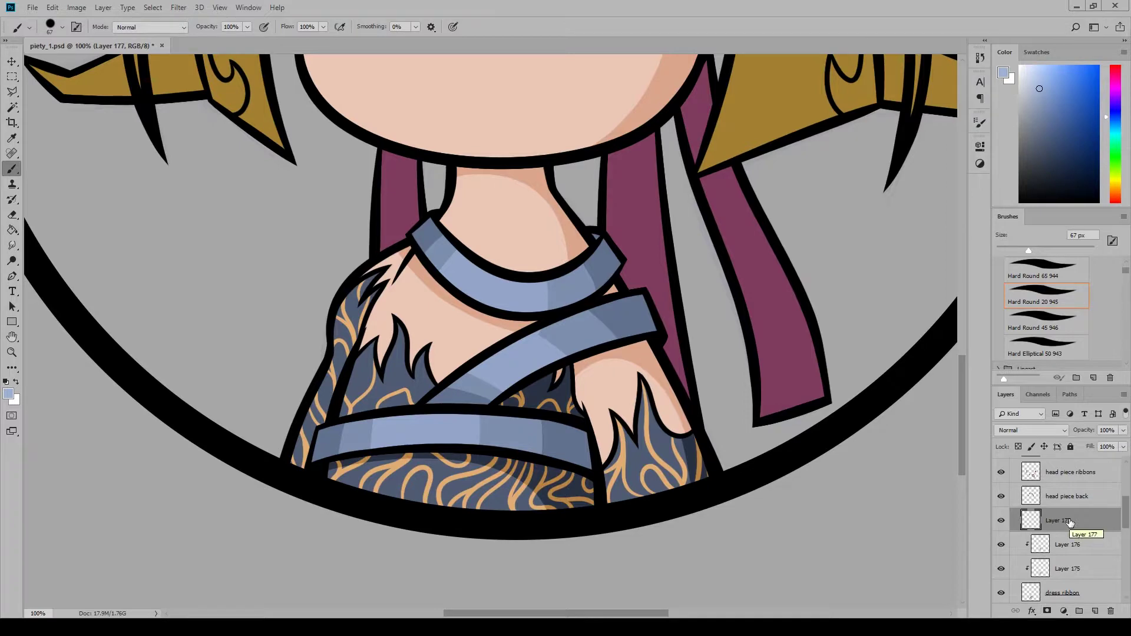
pyautogui.scroll(5, 689, 334)
pyautogui.click(1095, 611)
pyautogui.click(1070, 515)
pyautogui.click(1095, 611)
# Choose the lighter plum 9f6181 and paint the lit areas of the ribbons hanging behind the head
pyautogui.click(8, 394)
pyautogui.click(415, 352)
pyautogui.click(710, 410)
pyautogui.click(924, 349)
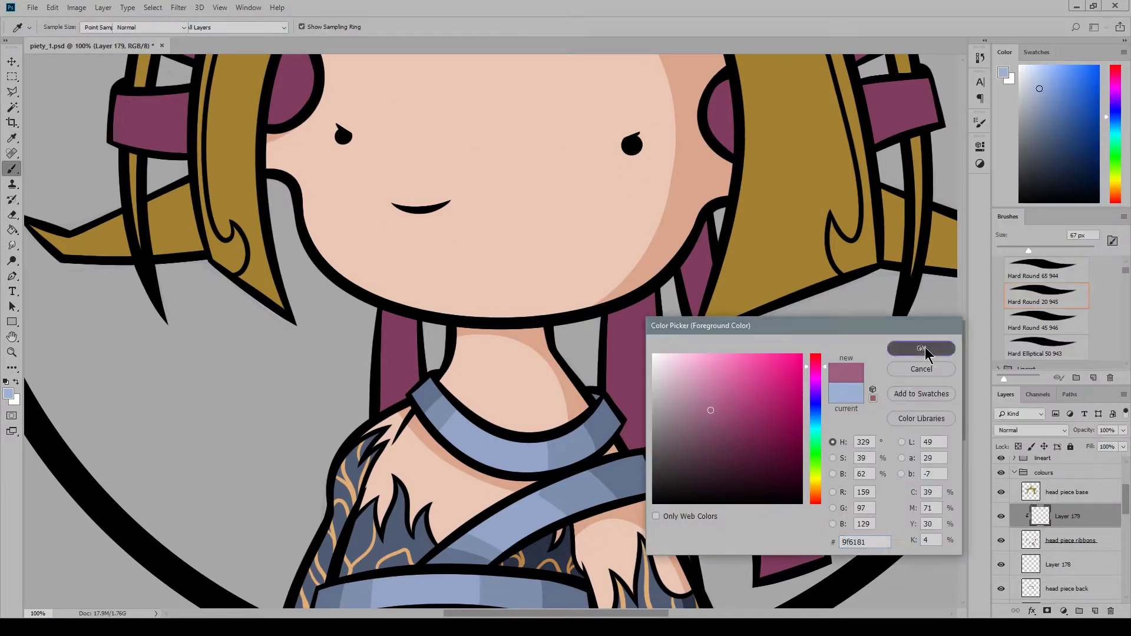
pyautogui.click(922, 348)
pyautogui.moveTo(645, 407); pyautogui.dragTo(677, 524)
pyautogui.moveTo(633, 312); pyautogui.dragTo(677, 524)
pyautogui.moveTo(401, 306)
pyautogui.mouseDown()
pyautogui.moveTo(403, 449)
pyautogui.moveTo(390, 318)
pyautogui.mouseUp()
pyautogui.moveTo(700, 336)
pyautogui.mouseDown()
pyautogui.moveTo(754, 464)
pyautogui.moveTo(695, 265)
pyautogui.mouseUp()
pyautogui.moveTo(715, 354); pyautogui.dragTo(744, 563)
# Erase the lighter plum beneath the head and beside the shoulder with a 74 px eraser to shape the ribbon shadows
pyautogui.press('e')
pyautogui.moveTo(437, 377); pyautogui.dragTo(415, 306)
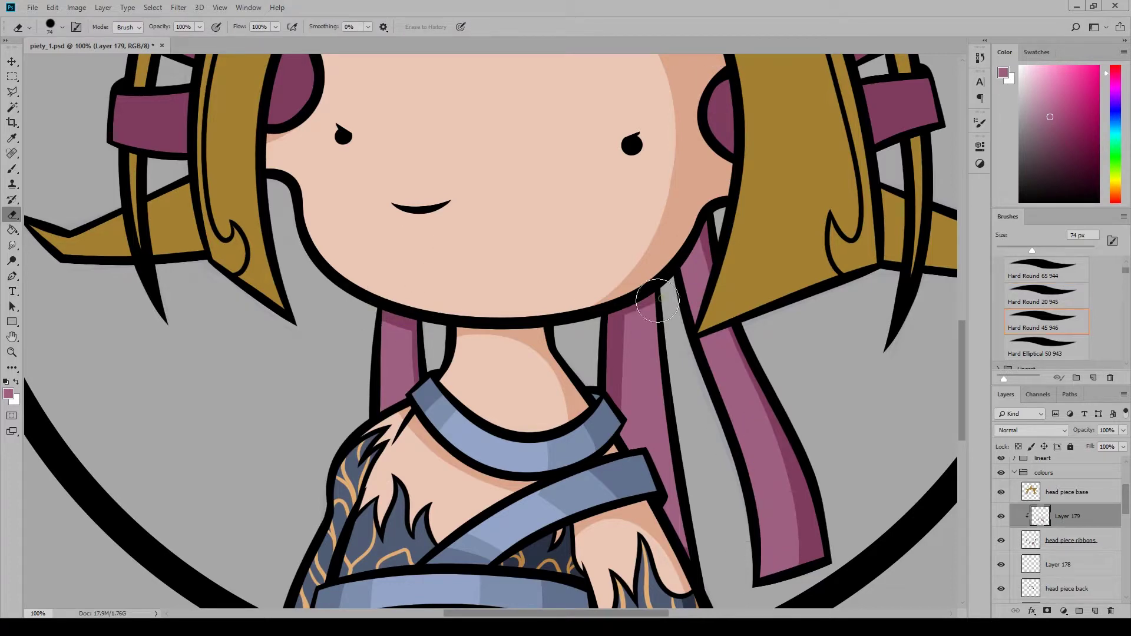
pyautogui.moveTo(658, 300)
pyautogui.mouseDown()
pyautogui.moveTo(657, 276)
pyautogui.moveTo(719, 211)
pyautogui.mouseUp()
pyautogui.moveTo(626, 448); pyautogui.dragTo(676, 545)
pyautogui.moveTo(610, 407); pyautogui.dragTo(653, 464)
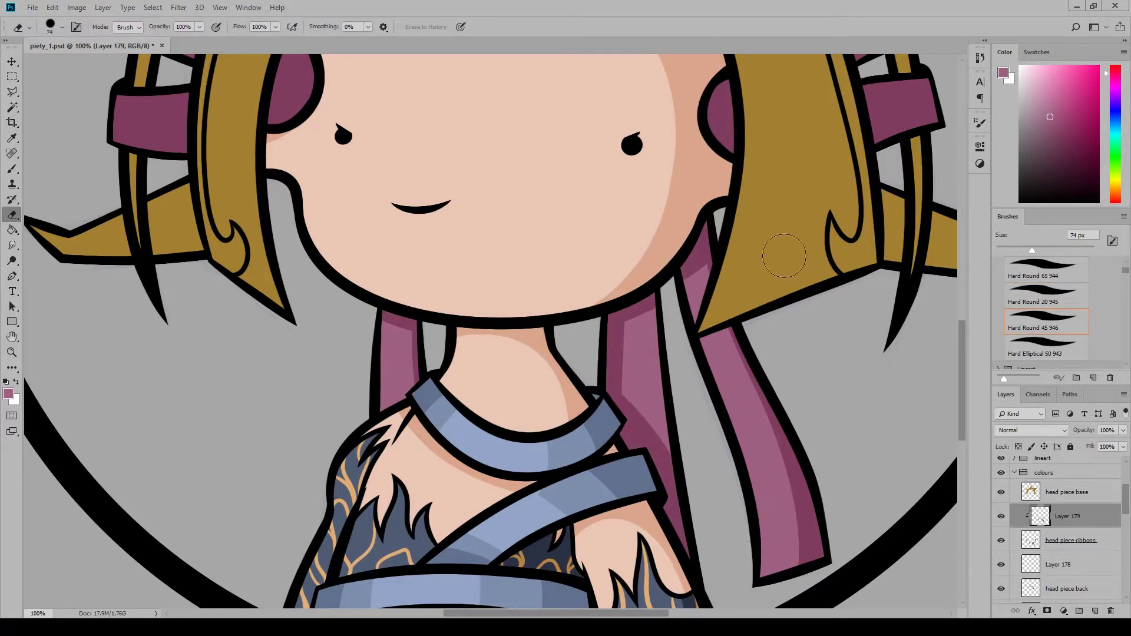
# Paint the lighter plum on the ribbon wraps at both sides of the headdress, leaving their inner edges dark
pyautogui.moveTo(961, 353); pyautogui.dragTo(962, 303)
pyautogui.press('b')
pyautogui.moveTo(132, 338); pyautogui.dragTo(151, 372)
pyautogui.moveTo(144, 265); pyautogui.dragTo(191, 209)
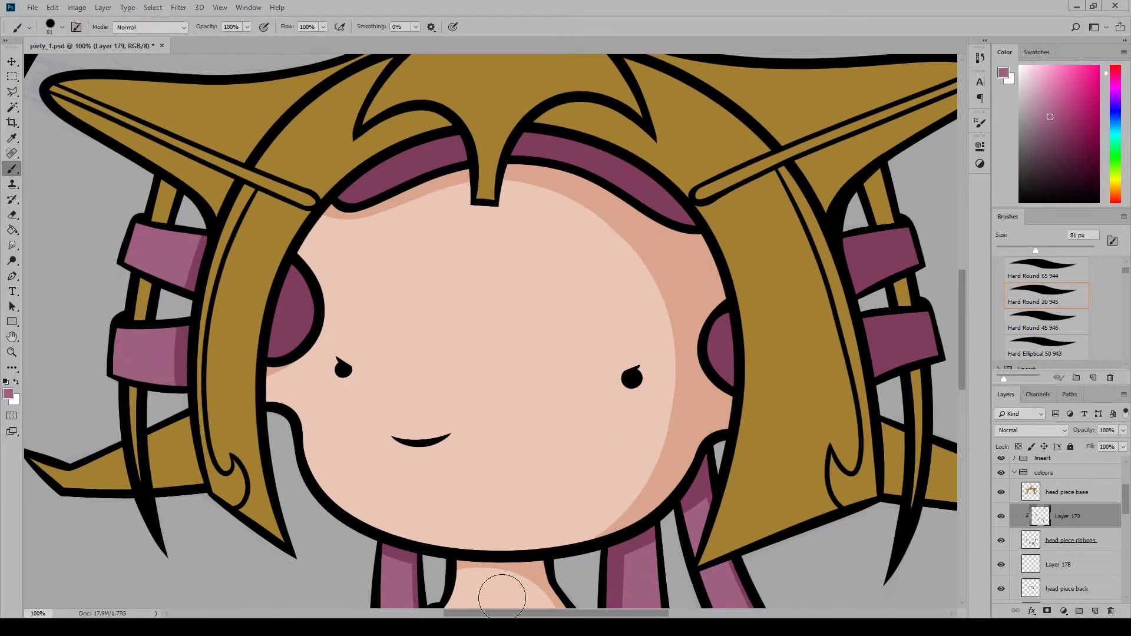
pyautogui.moveTo(505, 613); pyautogui.dragTo(602, 613)
pyautogui.moveTo(493, 323); pyautogui.dragTo(538, 362)
pyautogui.moveTo(471, 265); pyautogui.dragTo(493, 252)
pyautogui.moveTo(648, 613); pyautogui.dragTo(564, 613)
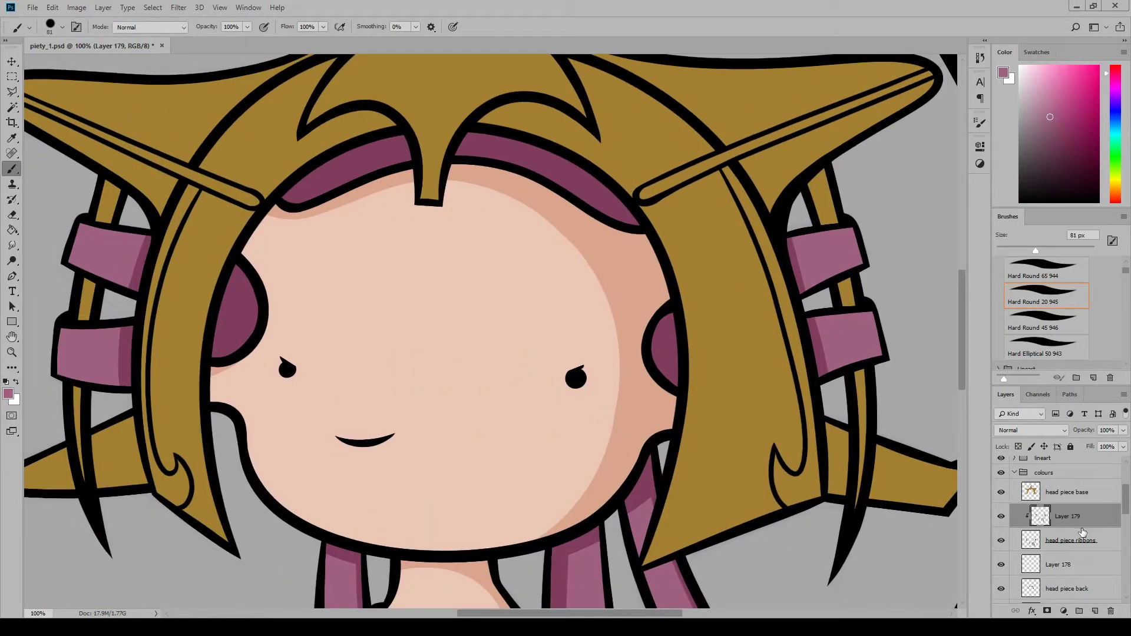
# Add a layer clipped to head piece base and choose a lighter gold as the brush colour
pyautogui.click(1067, 492)
pyautogui.click(1095, 611)
pyautogui.rightClick(1078, 536)
pyautogui.click(1058, 255)
pyautogui.click(8, 394)
pyautogui.click(734, 384)
pyautogui.click(921, 348)
# Paint the light gold along the thin trim and hooked tip of the left side panel, setting the eraser to 27 px
pyautogui.moveTo(143, 395)
pyautogui.mouseDown()
pyautogui.moveTo(158, 478)
pyautogui.moveTo(184, 492)
pyautogui.mouseUp()
pyautogui.moveTo(962, 362); pyautogui.dragTo(962, 337)
pyautogui.moveTo(139, 487); pyautogui.dragTo(189, 315)
pyautogui.press('e')
pyautogui.moveTo(962, 330); pyautogui.dragTo(962, 360)
pyautogui.moveTo(1022, 247); pyautogui.dragTo(1012, 245)
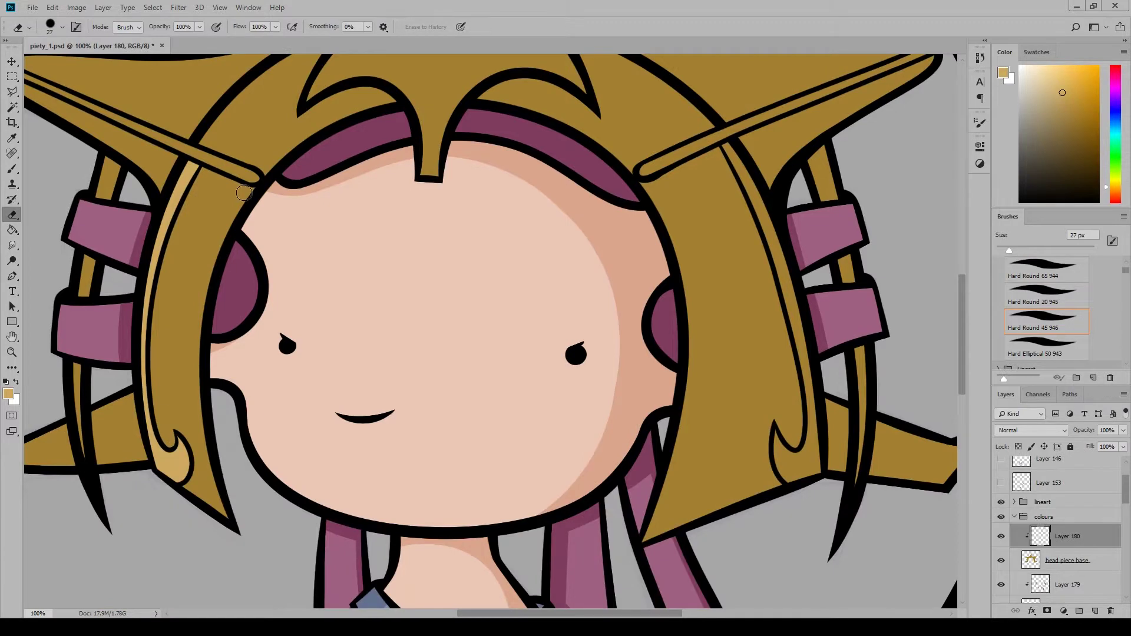
# Shift the light gold to a brighter tone, match the brush colour and paint the right side panel's hooked trim
pyautogui.press('b')
pyautogui.click(77, 7)
pyautogui.click(227, 101)
pyautogui.moveTo(758, 440)
pyautogui.mouseDown()
pyautogui.moveTo(794, 459)
pyautogui.moveTo(799, 330)
pyautogui.moveTo(760, 203)
pyautogui.moveTo(724, 146)
pyautogui.mouseUp()
pyautogui.click(891, 351)
pyautogui.click(8, 393)
pyautogui.click(921, 349)
pyautogui.press('e')
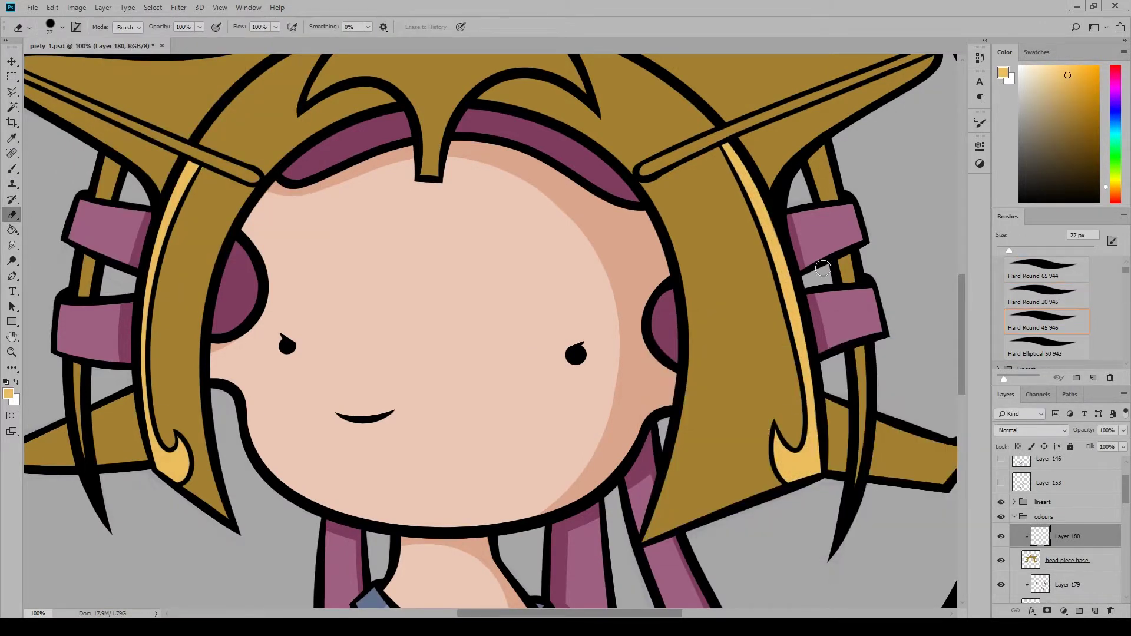
# Paint light gold along the thin curved prongs behind the ribbon wraps on both sides with a 30 px brush
pyautogui.press('b')
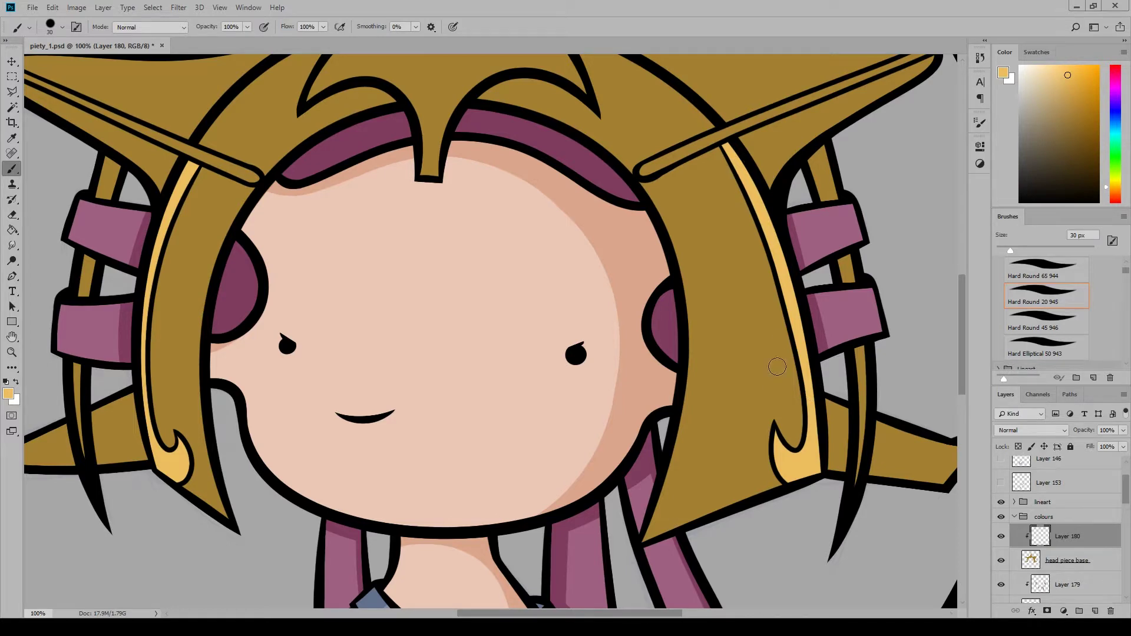
pyautogui.moveTo(589, 613); pyautogui.dragTo(544, 613)
pyautogui.moveTo(289, 156); pyautogui.dragTo(268, 471)
pyautogui.moveTo(537, 613); pyautogui.dragTo(641, 613)
pyautogui.moveTo(574, 156); pyautogui.dragTo(610, 478)
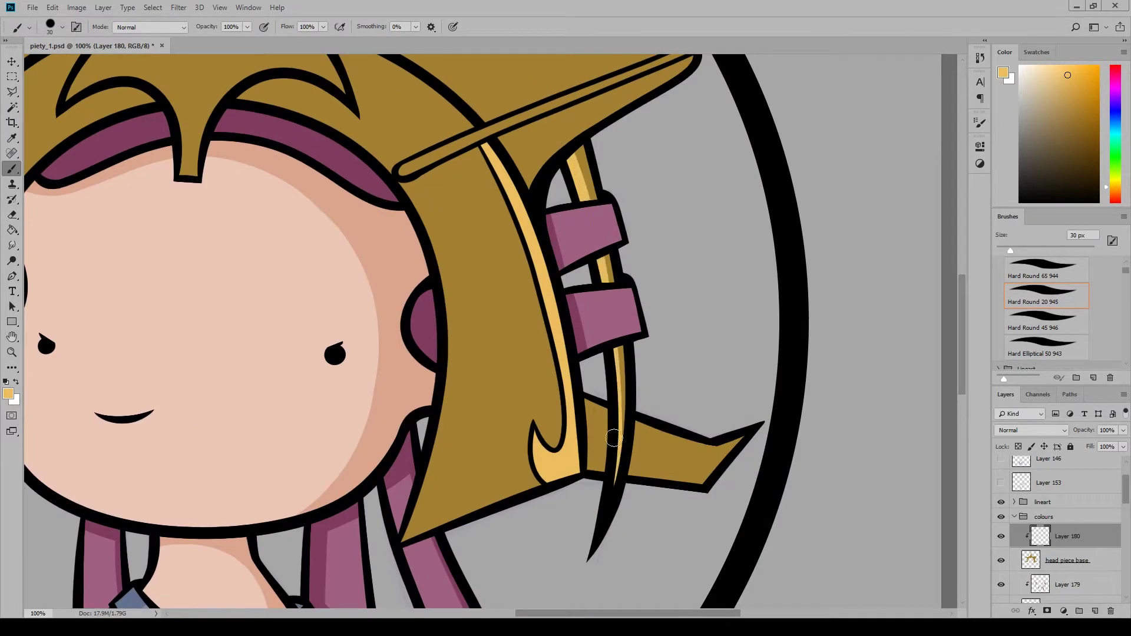
pyautogui.press('e')
pyautogui.hscroll(-8, 606, 128)
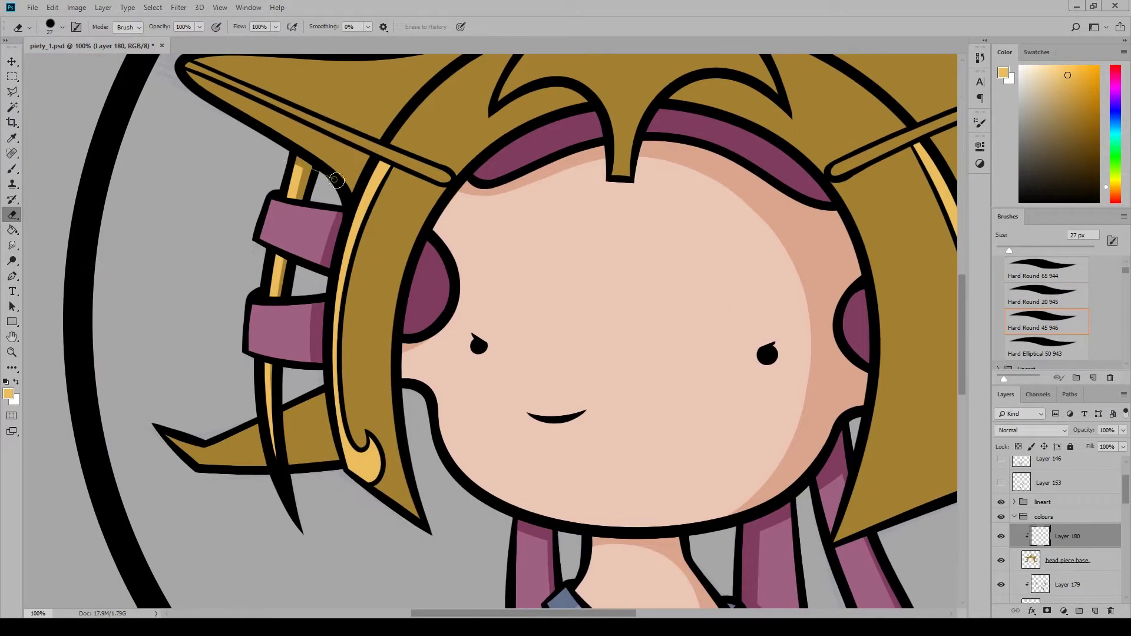
# Fill the lit areas of both broad side panels with light gold using a 55 px brush
pyautogui.hscroll(3, 280, 383)
pyautogui.click(15, 169)
pyautogui.hscroll(-3, 920, 242)
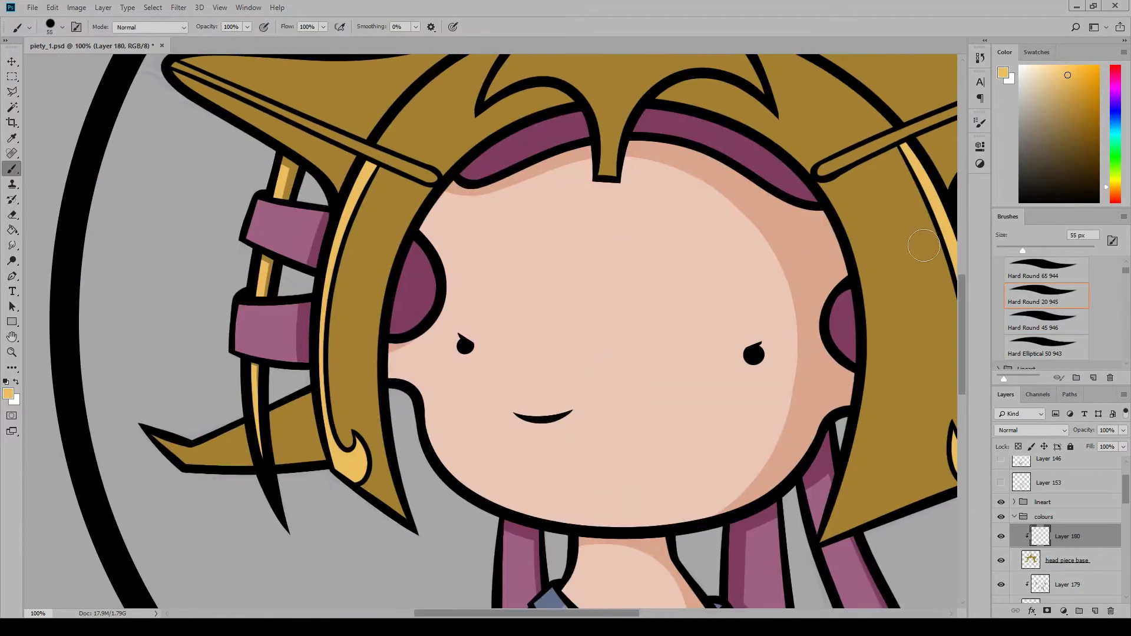
pyautogui.moveTo(400, 440); pyautogui.dragTo(391, 502)
pyautogui.hscroll(4, 825, 563)
pyautogui.moveTo(639, 507)
pyautogui.mouseDown()
pyautogui.moveTo(620, 420)
pyautogui.moveTo(739, 509)
pyautogui.moveTo(659, 412)
pyautogui.moveTo(630, 271)
pyautogui.moveTo(699, 311)
pyautogui.moveTo(667, 255)
pyautogui.mouseUp()
pyautogui.hscroll(-4, 667, 255)
pyautogui.moveTo(397, 439); pyautogui.dragTo(406, 236)
# Erase light gold from the side panels' edges with a 27 px eraser to shape their shadows, undoing the last stroke
pyautogui.press('e')
pyautogui.hotkey('alt', 'space')
pyautogui.moveTo(442, 182)
pyautogui.mouseDown()
pyautogui.moveTo(416, 163)
pyautogui.moveTo(398, 212)
pyautogui.moveTo(370, 423)
pyautogui.mouseUp()
pyautogui.hscroll(4, 518, 488)
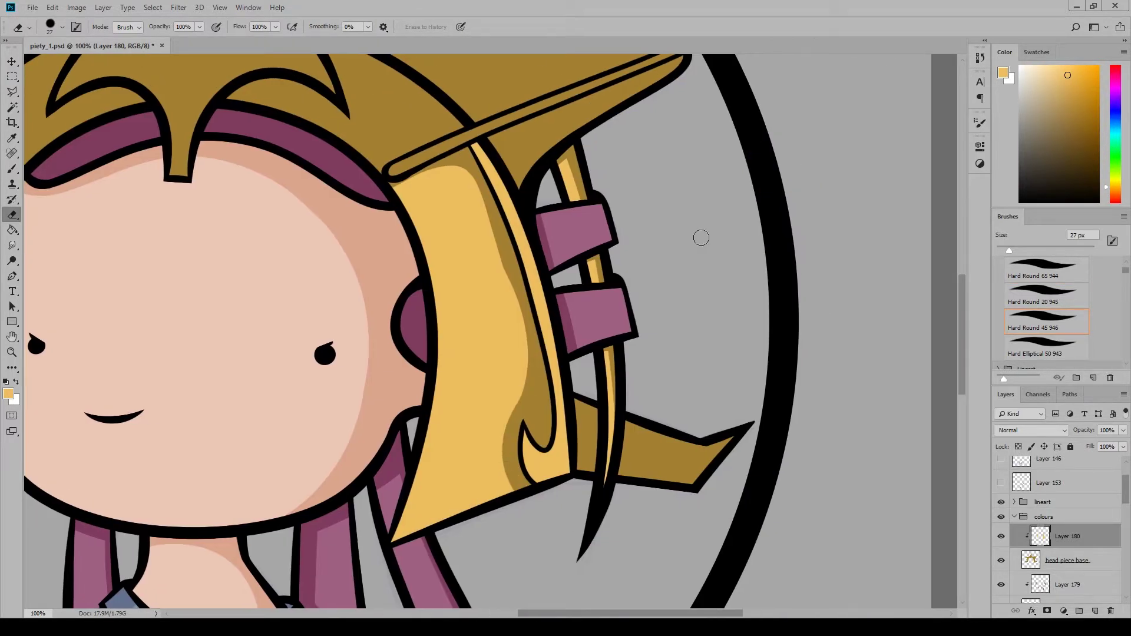
pyautogui.scroll(3, 701, 237)
pyautogui.moveTo(463, 298); pyautogui.dragTo(535, 520)
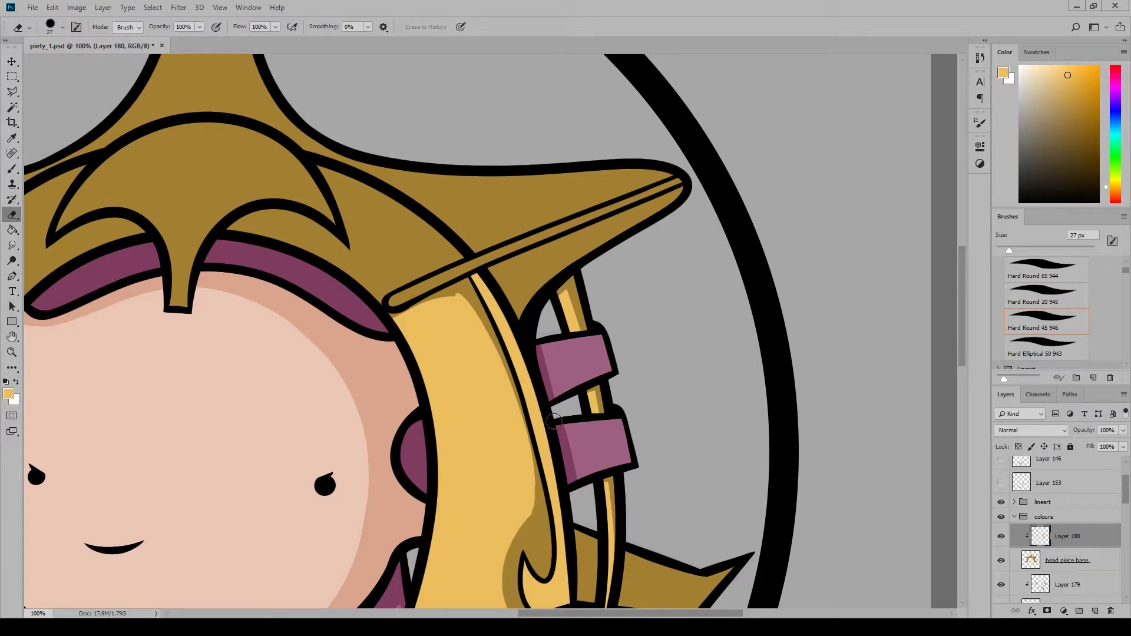
pyautogui.hotkey('ctrl', 'z')
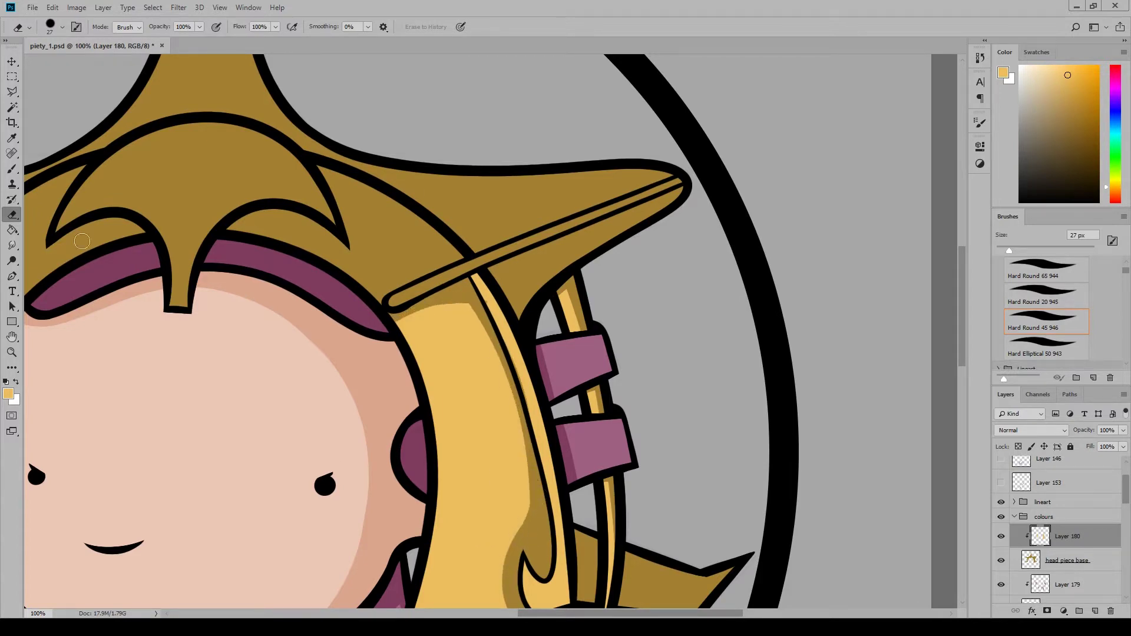
# Paint light gold patches on the brow band on both sides of and beneath the central crest with a 41 px brush
pyautogui.press('b')
pyautogui.hscroll(-4, 447, 221)
pyautogui.hotkey('ctrl', '-')
pyautogui.hotkey('ctrl', '+')
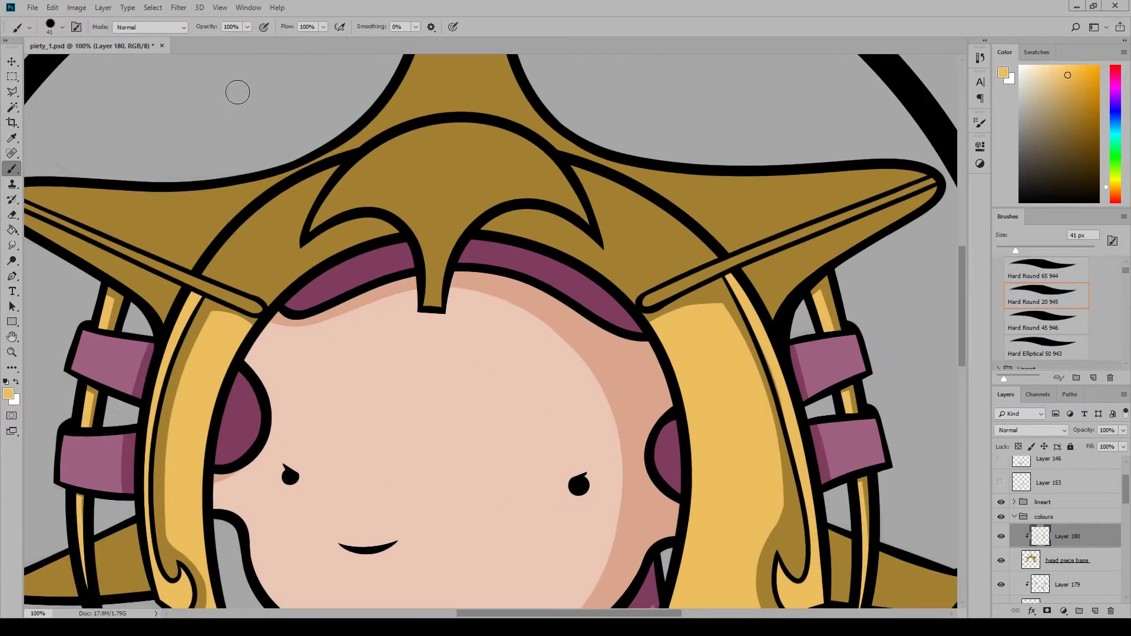
pyautogui.moveTo(233, 282)
pyautogui.mouseDown()
pyautogui.moveTo(294, 248)
pyautogui.moveTo(263, 227)
pyautogui.mouseUp()
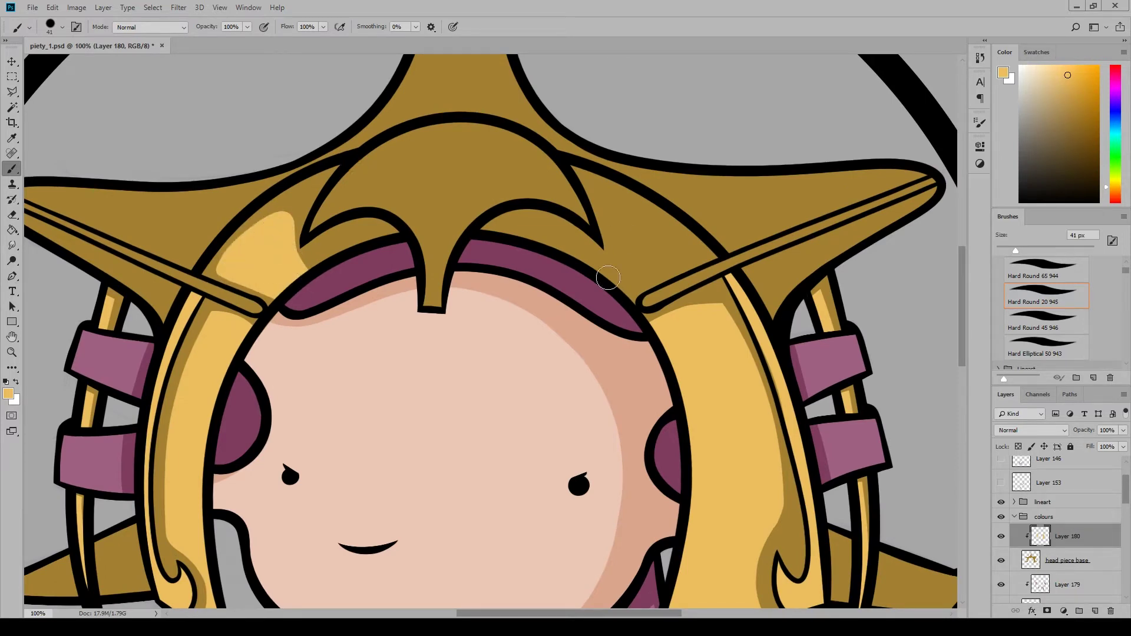
pyautogui.moveTo(608, 277)
pyautogui.mouseDown()
pyautogui.moveTo(633, 208)
pyautogui.moveTo(658, 255)
pyautogui.moveTo(628, 241)
pyautogui.moveTo(664, 226)
pyautogui.mouseUp()
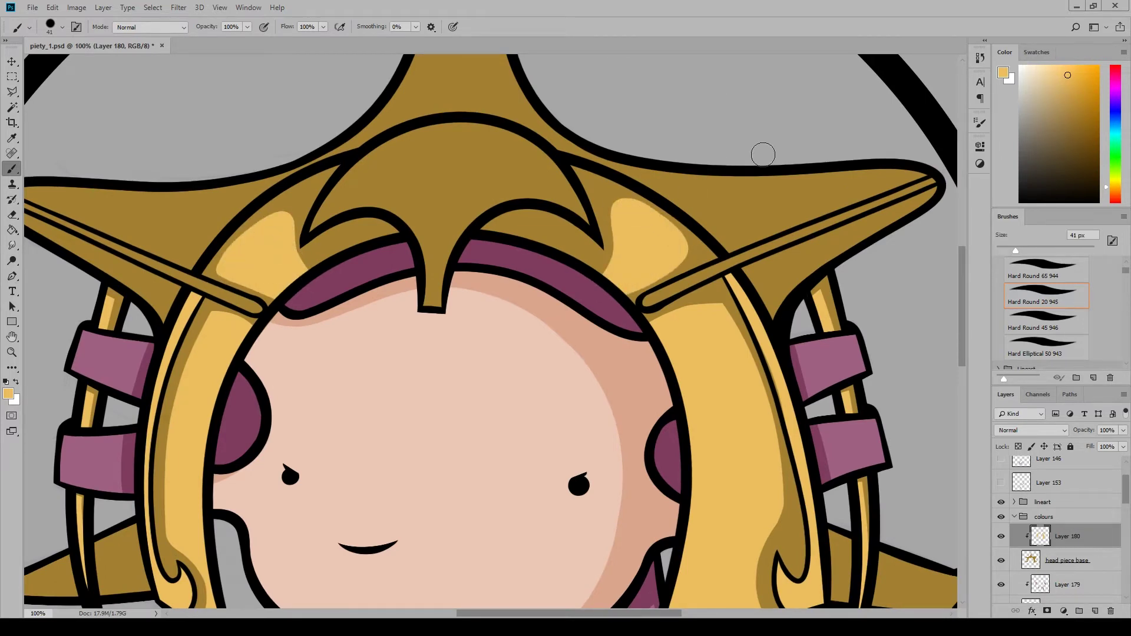
pyautogui.moveTo(498, 232)
pyautogui.mouseDown()
pyautogui.moveTo(553, 229)
pyautogui.moveTo(591, 246)
pyautogui.mouseUp()
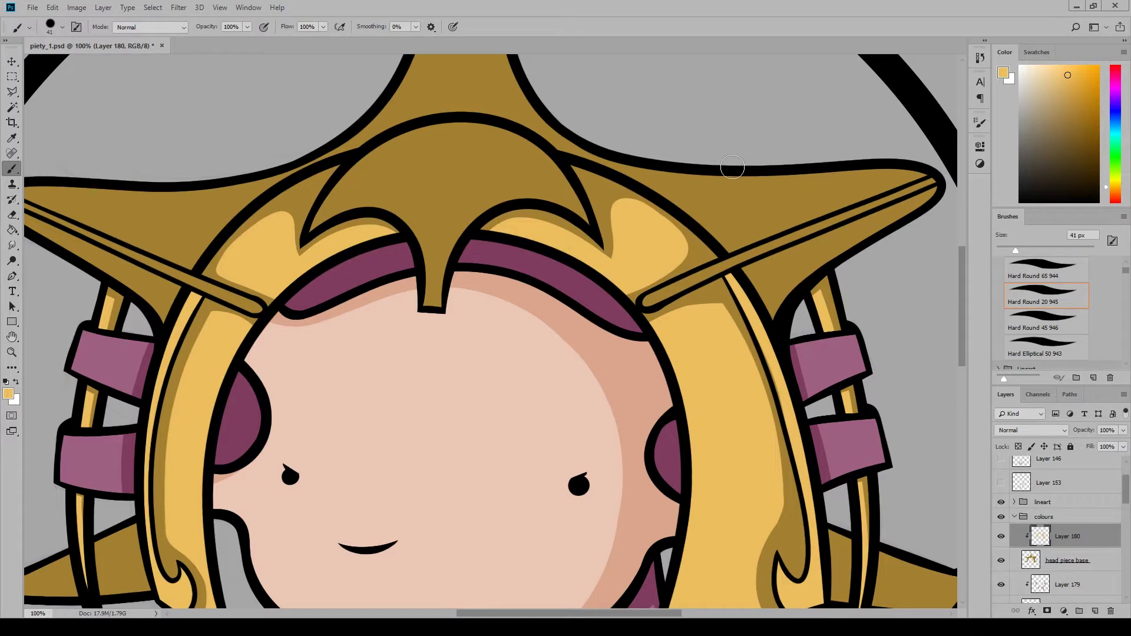
# Paint light gold on the two diagonal rods and on the left horn above and below its rod
pyautogui.hscroll(-4, 732, 167)
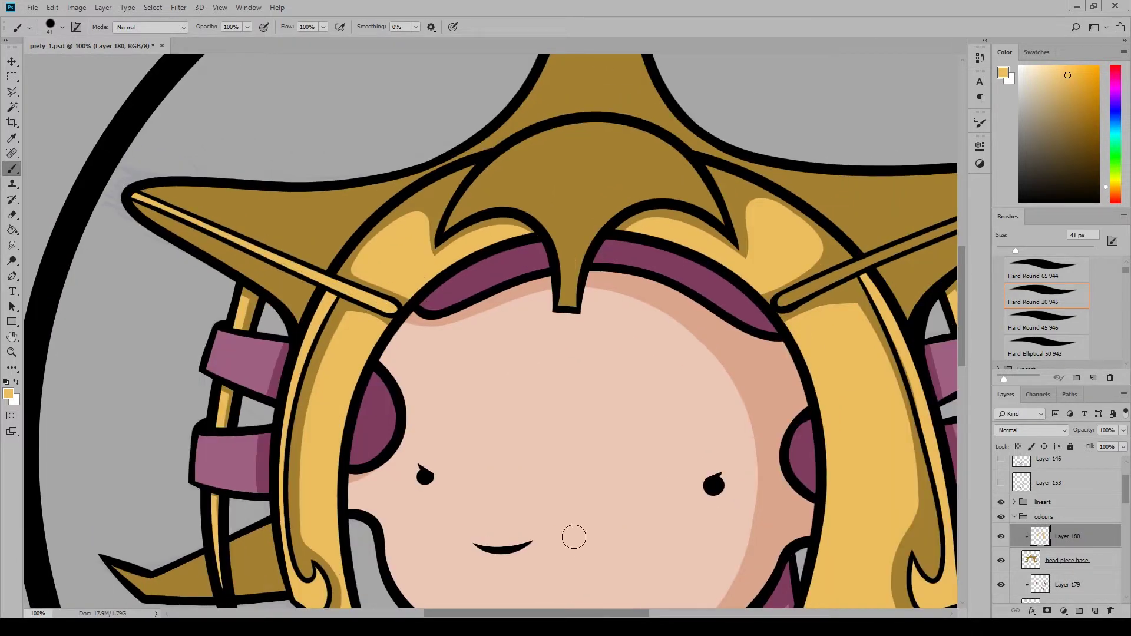
pyautogui.hscroll(8, 574, 537)
pyautogui.moveTo(489, 302); pyautogui.dragTo(780, 182)
pyautogui.hscroll(-10, 611, 591)
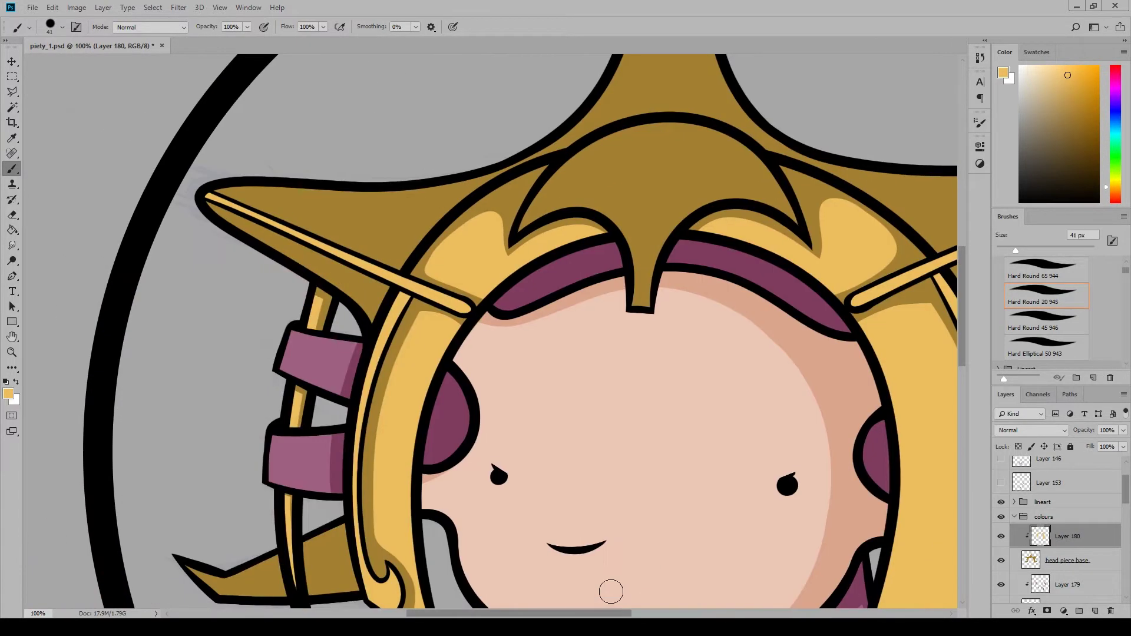
pyautogui.moveTo(202, 203); pyautogui.dragTo(370, 309)
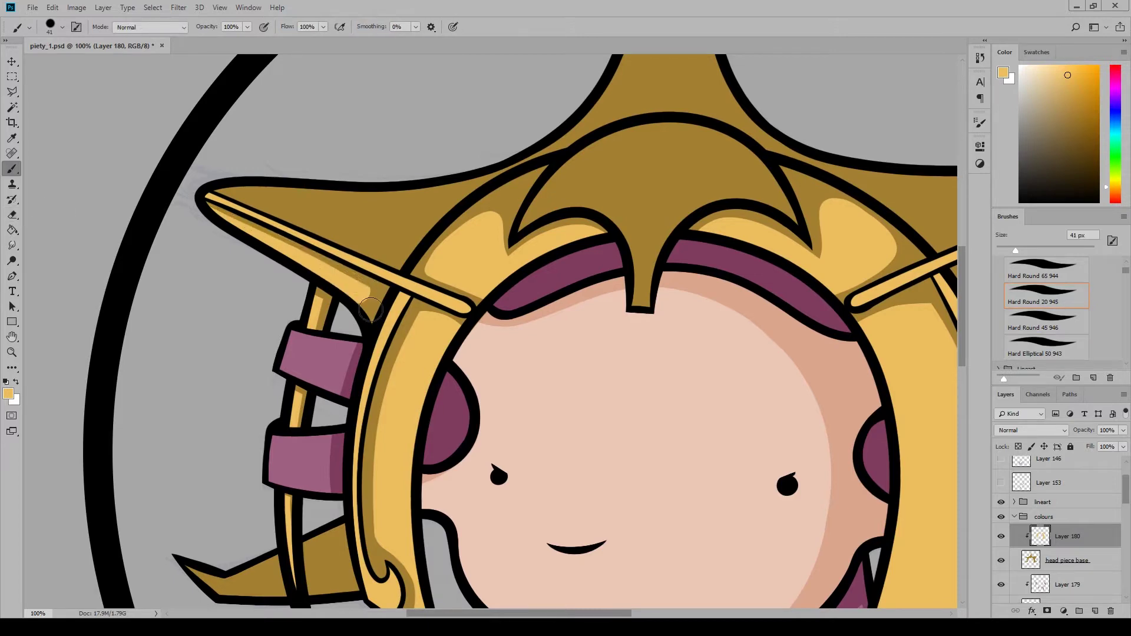
pyautogui.moveTo(233, 197)
pyautogui.mouseDown()
pyautogui.moveTo(436, 197)
pyautogui.moveTo(389, 215)
pyautogui.moveTo(436, 198)
pyautogui.mouseUp()
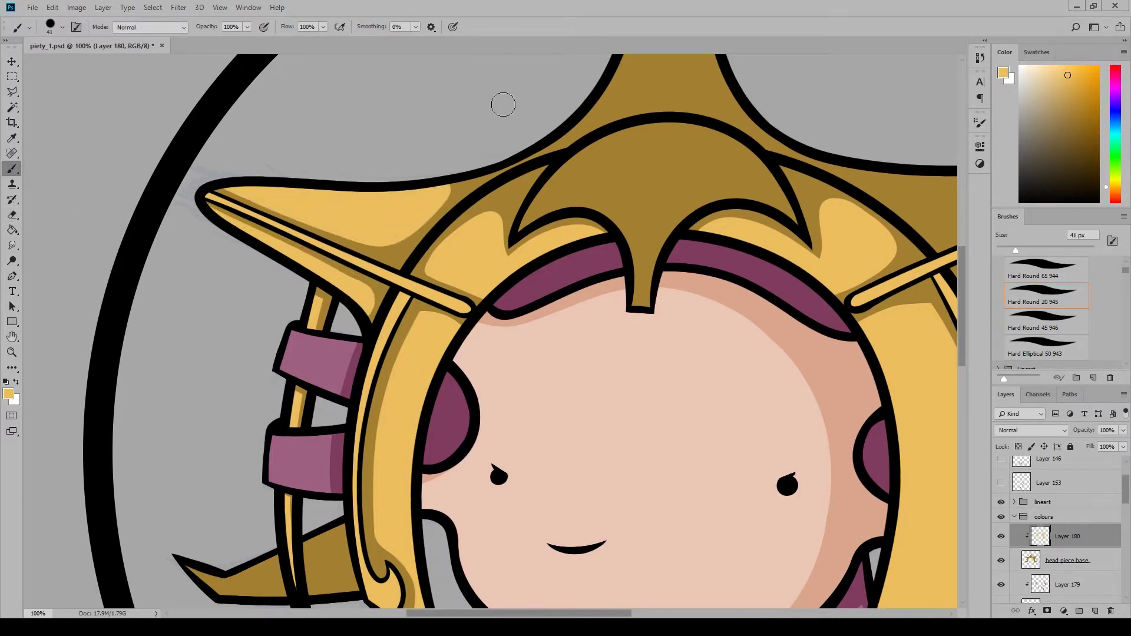
# Paint light gold on the tall central spike and erase along its base to leave a curved shadow
pyautogui.moveTo(542, 615); pyautogui.dragTo(576, 616)
pyautogui.scroll(4, 530, 353)
pyautogui.moveTo(530, 142)
pyautogui.mouseDown()
pyautogui.moveTo(497, 235)
pyautogui.moveTo(615, 347)
pyautogui.mouseUp()
pyautogui.moveTo(430, 353); pyautogui.dragTo(589, 333)
pyautogui.press('e')
pyautogui.moveTo(412, 371)
pyautogui.mouseDown()
pyautogui.moveTo(553, 344)
pyautogui.moveTo(651, 371)
pyautogui.moveTo(630, 368)
pyautogui.mouseUp()
# Paint light gold on the right horn above and below its rod, then trim the shadow edges with a 45 px eraser
pyautogui.press('b')
pyautogui.hscroll(8, 642, 305)
pyautogui.moveTo(518, 407)
pyautogui.mouseDown()
pyautogui.moveTo(389, 416)
pyautogui.moveTo(573, 404)
pyautogui.mouseUp()
pyautogui.moveTo(412, 509); pyautogui.dragTo(551, 423)
pyautogui.press('e')
pyautogui.moveTo(382, 521); pyautogui.dragTo(568, 404)
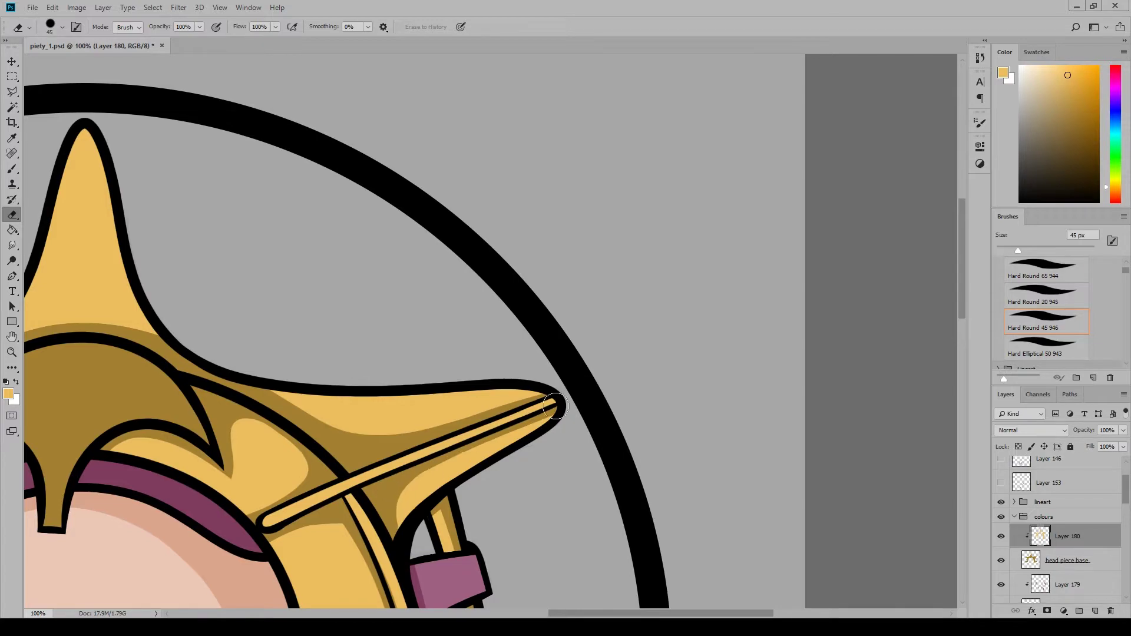
# Paint light gold on the lower side spikes behind the prongs on both sides of the headdress
pyautogui.press('b')
pyautogui.hscroll(-10, 555, 407)
pyautogui.scroll(-2, 555, 407)
pyautogui.moveTo(204, 489)
pyautogui.mouseDown()
pyautogui.moveTo(347, 472)
pyautogui.moveTo(353, 443)
pyautogui.mouseUp()
pyautogui.press('e')
pyautogui.press('b')
pyautogui.moveTo(439, 613); pyautogui.dragTo(605, 613)
pyautogui.moveTo(500, 490)
pyautogui.mouseDown()
pyautogui.moveTo(474, 511)
pyautogui.moveTo(390, 497)
pyautogui.mouseUp()
# Add another clipped layer and fill the central crest with light gold using a 73 px brush
pyautogui.moveTo(656, 613); pyautogui.dragTo(535, 613)
pyautogui.moveTo(961, 340); pyautogui.dragTo(967, 279)
pyautogui.click(1095, 610)
pyautogui.rightClick(1073, 538)
pyautogui.click(1015, 267)
pyautogui.moveTo(450, 413)
pyautogui.mouseDown()
pyautogui.moveTo(466, 488)
pyautogui.moveTo(359, 406)
pyautogui.moveTo(412, 332)
pyautogui.moveTo(524, 333)
pyautogui.moveTo(564, 366)
pyautogui.moveTo(547, 355)
pyautogui.mouseUp()
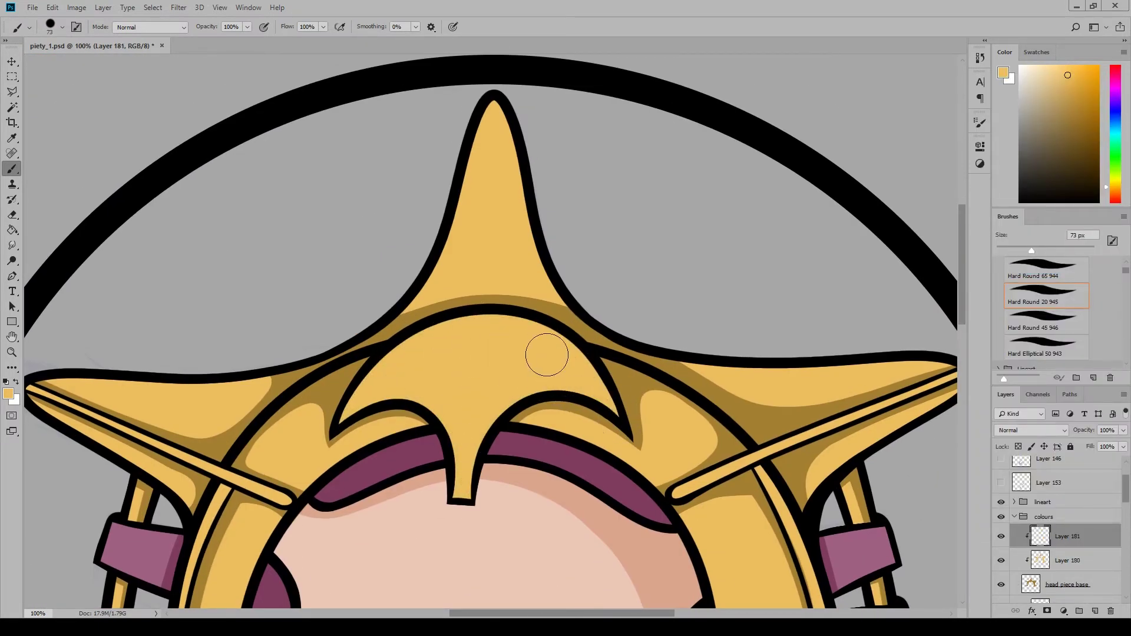
# Add a further clipped layer above and choose the darker gold a48032 as the brush colour
pyautogui.click(1094, 611)
pyautogui.rightClick(1073, 538)
pyautogui.click(1015, 267)
pyautogui.click(8, 394)
pyautogui.click(289, 379)
pyautogui.click(921, 348)
# Paint darker gold curved bands on the central crest and paired arcs at the base of the tall spike
pyautogui.moveTo(354, 414)
pyautogui.mouseDown()
pyautogui.moveTo(523, 334)
pyautogui.moveTo(599, 404)
pyautogui.mouseUp()
pyautogui.moveTo(412, 356)
pyautogui.mouseDown()
pyautogui.moveTo(463, 451)
pyautogui.moveTo(456, 393)
pyautogui.mouseUp()
pyautogui.hotkey('ctrl', 'z')
pyautogui.moveTo(548, 349); pyautogui.dragTo(490, 390)
pyautogui.press('e')
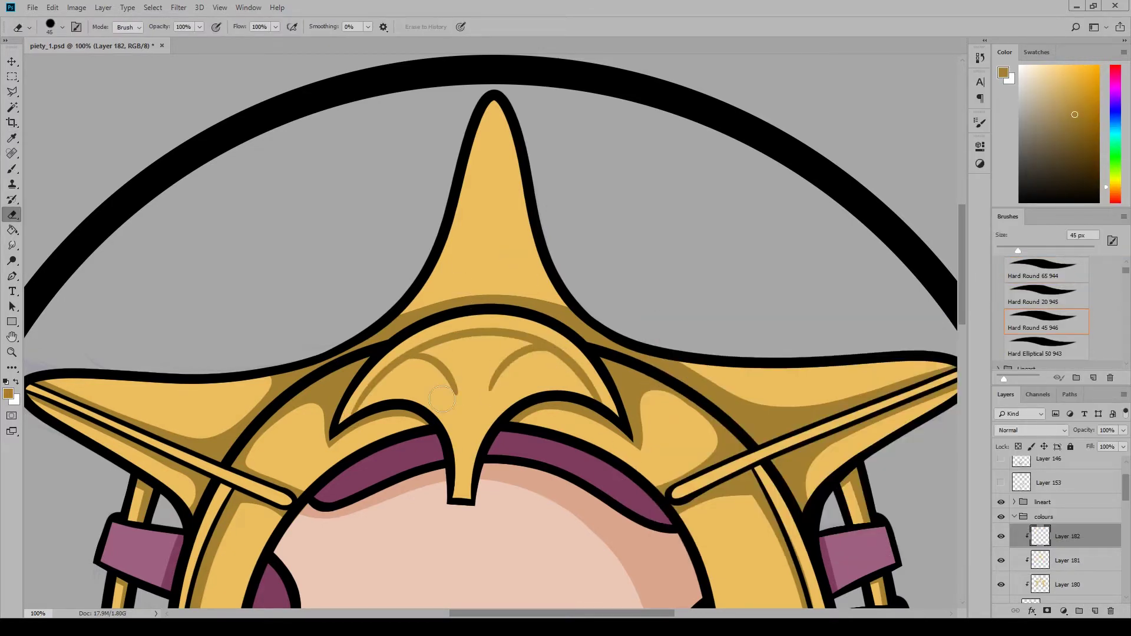
pyautogui.press('b')
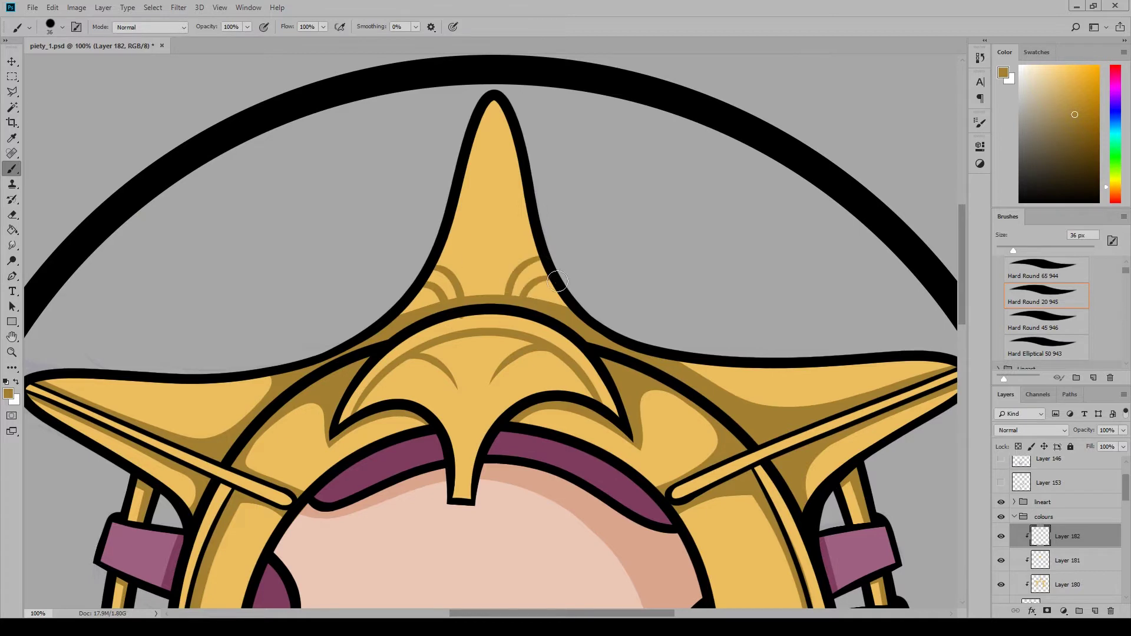
pyautogui.press('e')
# Set the detail layer's blending mode to Multiply and paint a centre line with chevron ribs up the tall spike
pyautogui.click(1030, 430)
pyautogui.click(1055, 198)
pyautogui.press('b')
pyautogui.moveTo(493, 105); pyautogui.dragTo(486, 272)
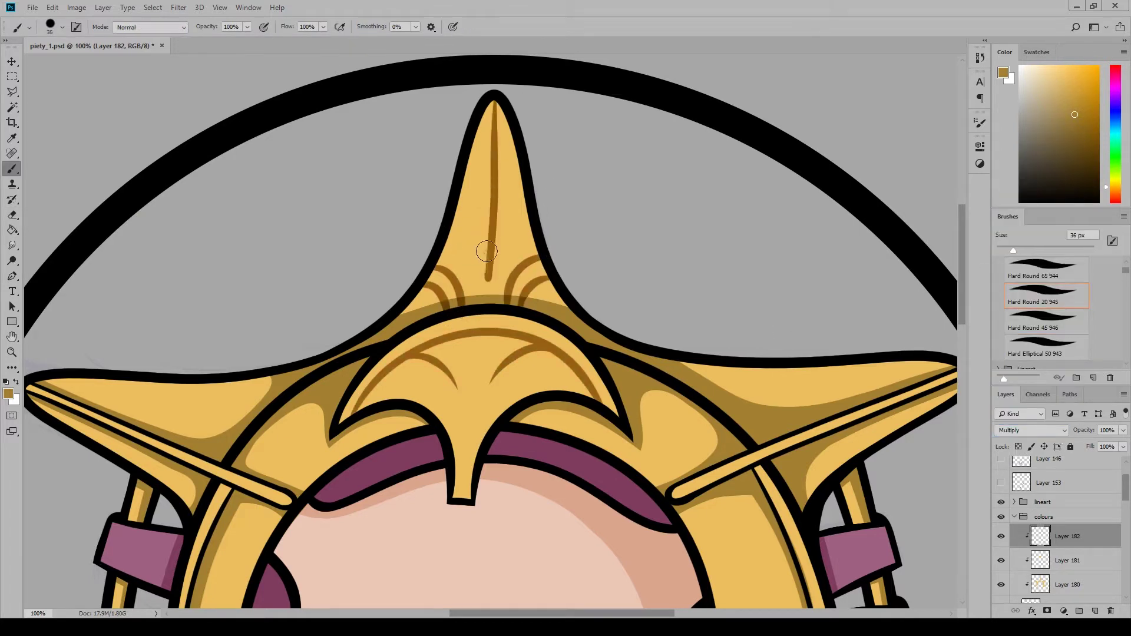
pyautogui.press('e')
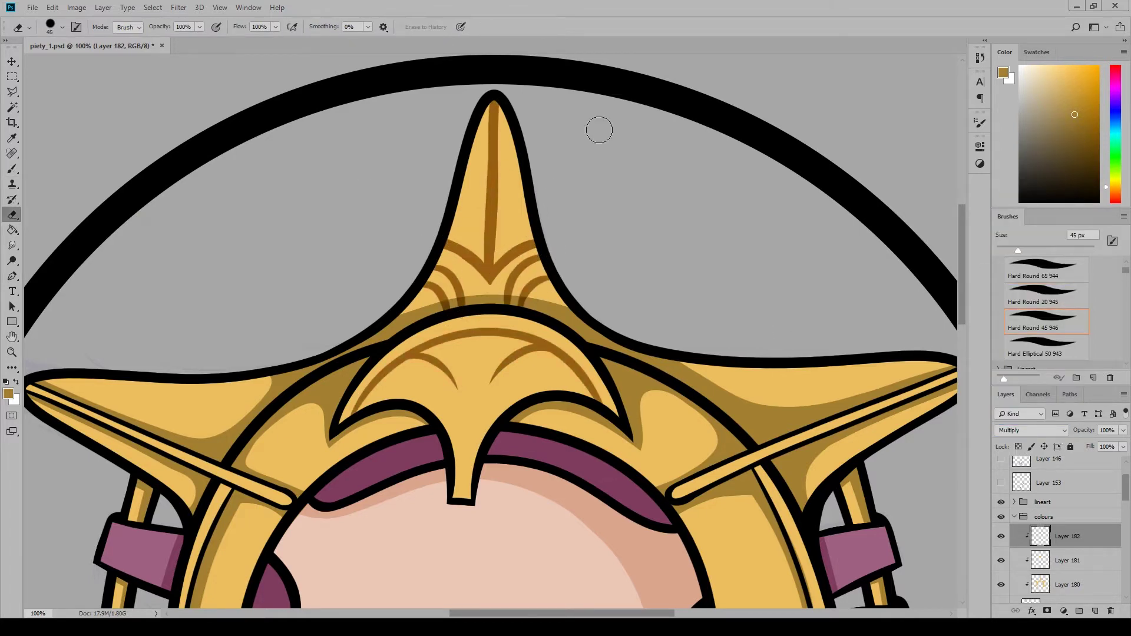
pyautogui.press('b')
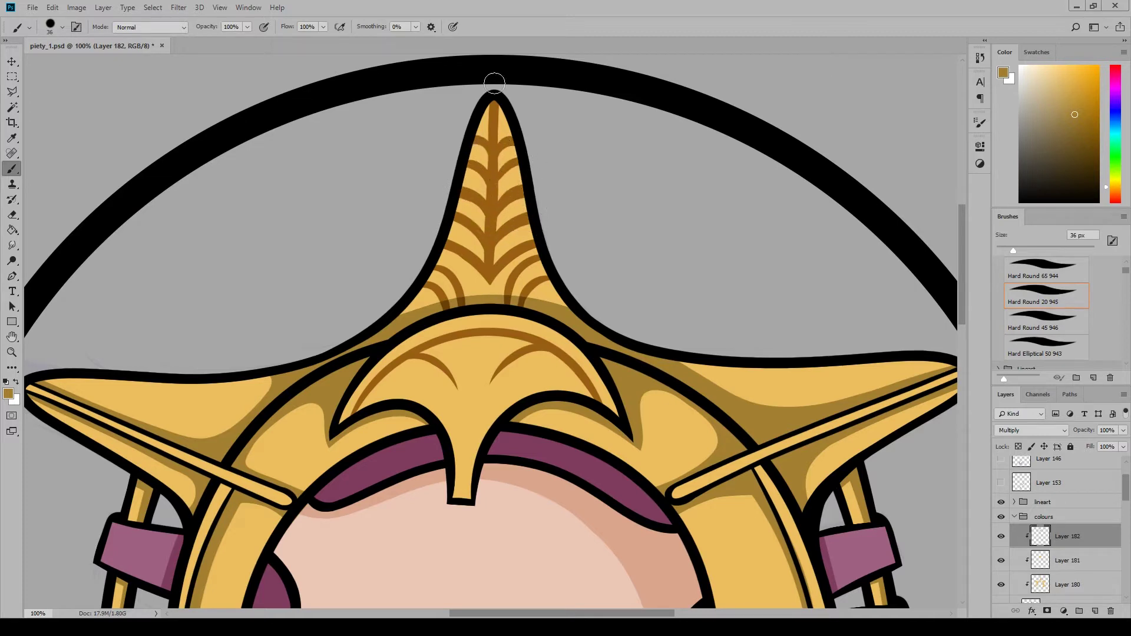
# Paint looping swirl details on the left horn above and below its rod with a 36 px brush
pyautogui.moveTo(533, 613); pyautogui.dragTo(500, 613)
pyautogui.moveTo(304, 461); pyautogui.dragTo(337, 468)
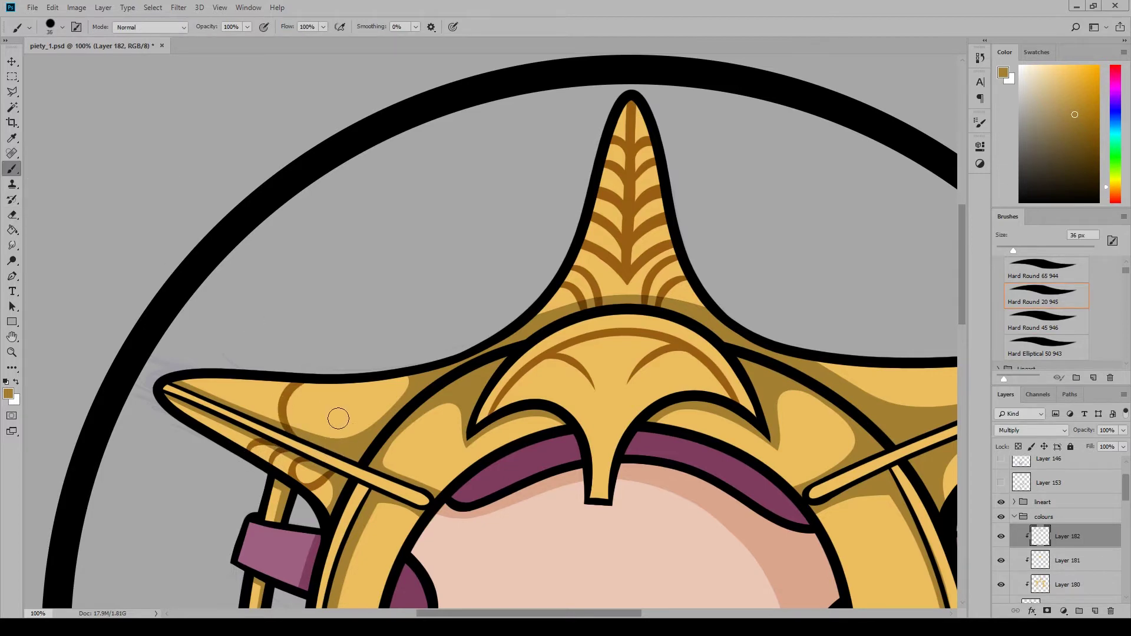
pyautogui.moveTo(302, 447); pyautogui.dragTo(381, 427)
pyautogui.press('e')
pyautogui.click(12, 169)
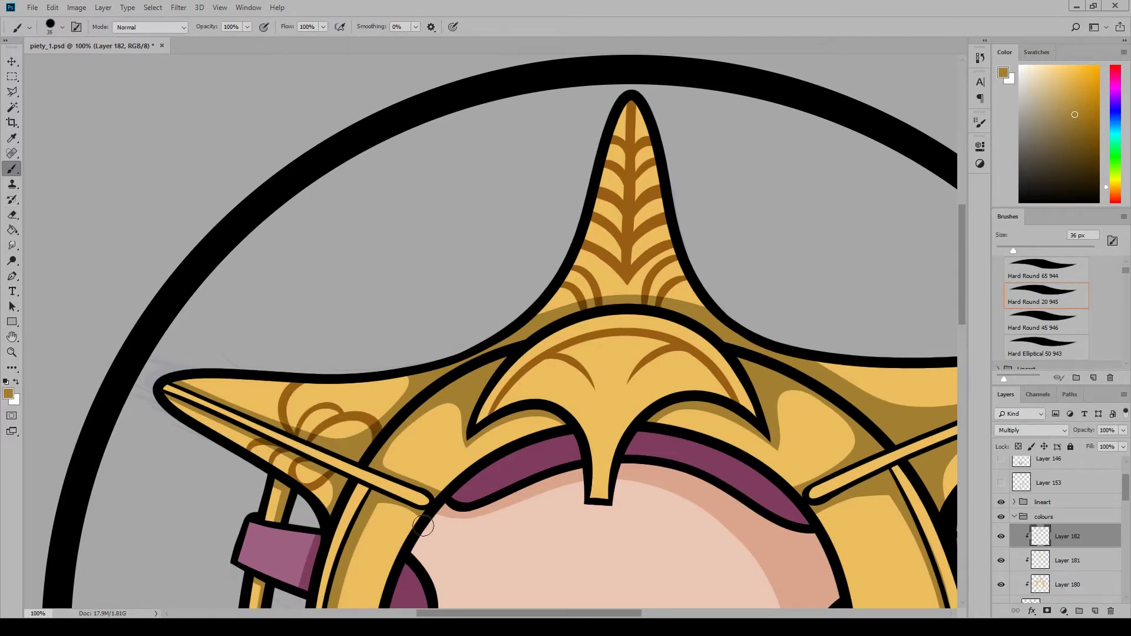
# Paint matching loops and curved bands on the right horn above and below its rod, cleaning them with the eraser
pyautogui.hscroll(10, 423, 525)
pyautogui.moveTo(614, 462)
pyautogui.mouseDown()
pyautogui.moveTo(614, 431)
pyautogui.moveTo(650, 434)
pyautogui.mouseUp()
pyautogui.click(15, 214)
pyautogui.click(16, 170)
pyautogui.click(16, 216)
pyautogui.moveTo(543, 452)
pyautogui.mouseDown()
pyautogui.moveTo(548, 478)
pyautogui.moveTo(561, 472)
pyautogui.mouseUp()
pyautogui.click(16, 168)
pyautogui.click(21, 211)
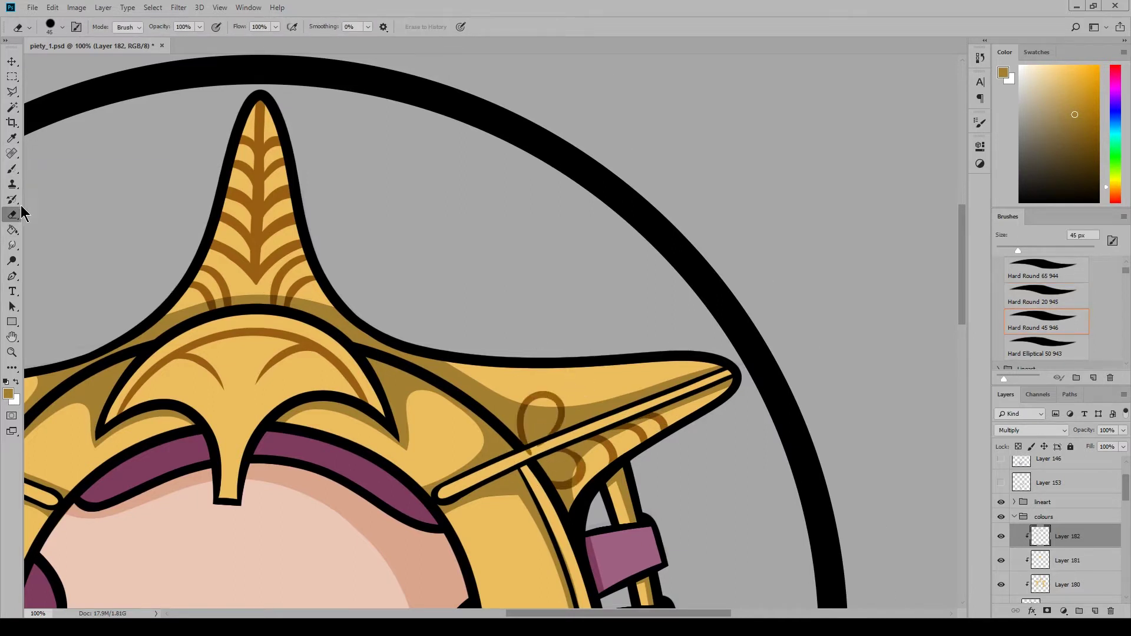
pyautogui.click(13, 171)
pyautogui.moveTo(596, 366); pyautogui.dragTo(580, 427)
pyautogui.click(13, 214)
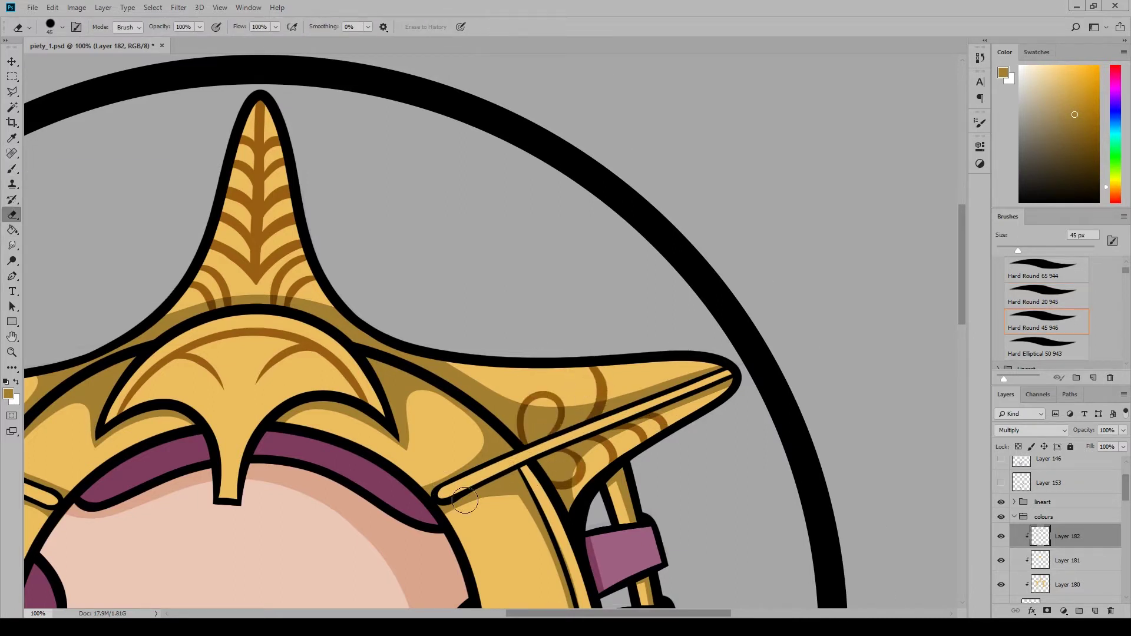
# Paint curved swirl details on the band and side panels around the inner ends of both rods
pyautogui.click(12, 169)
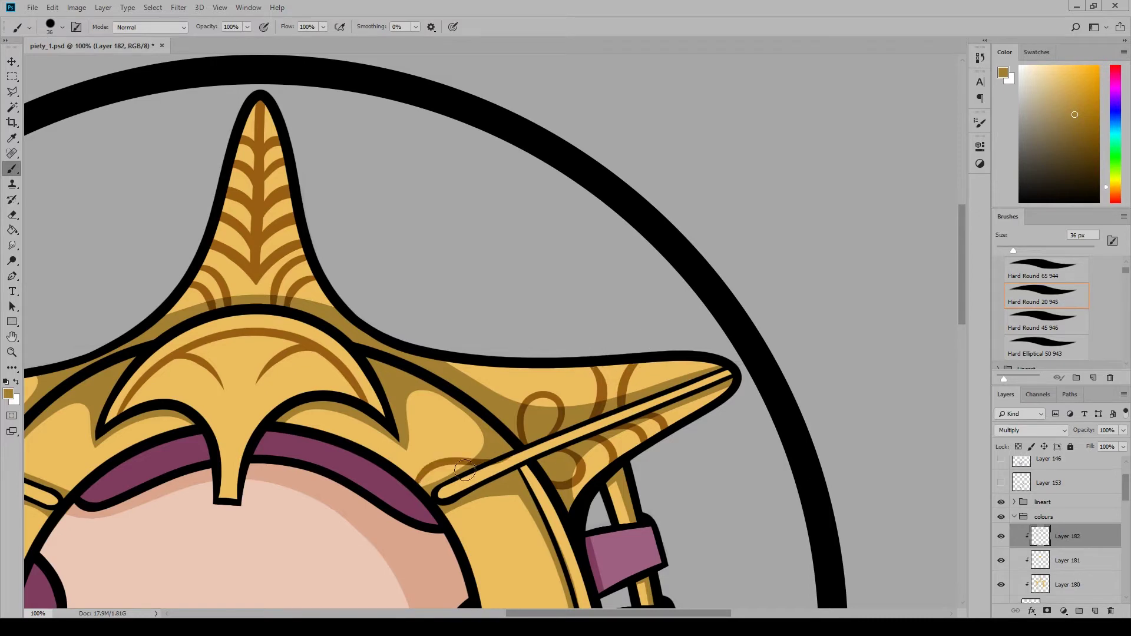
pyautogui.moveTo(530, 613); pyautogui.dragTo(462, 613)
pyautogui.press('e')
# Add a new layer and outline the swirls on the left horn and rod end in black with a 20 px brush
pyautogui.click(1096, 611)
pyautogui.click(8, 393)
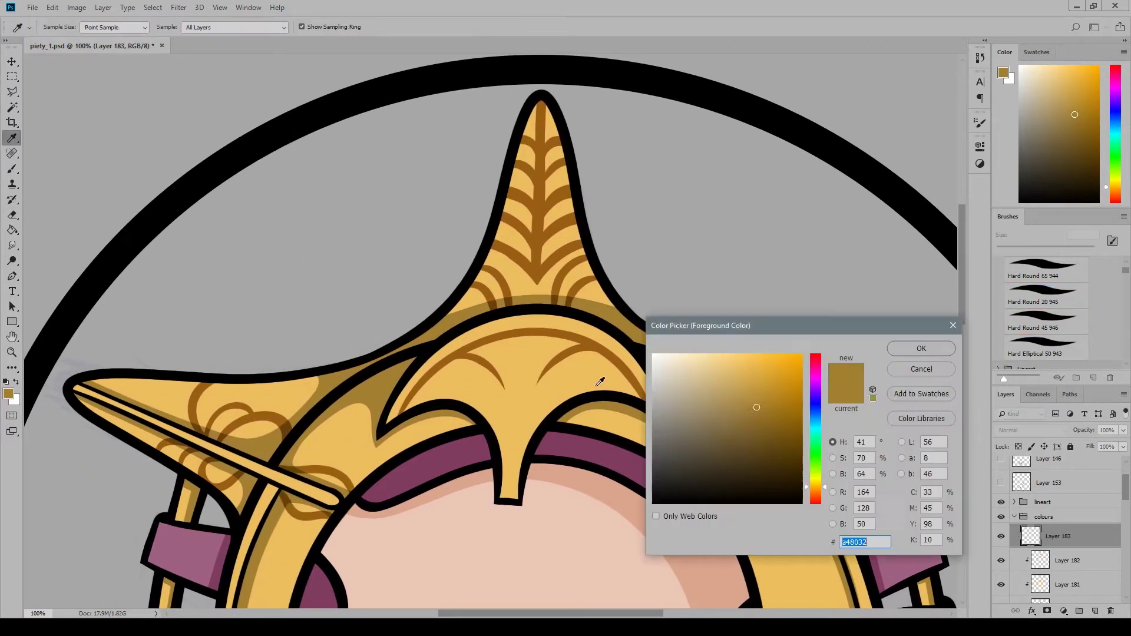
pyautogui.click(654, 501)
pyautogui.click(921, 349)
pyautogui.click(13, 169)
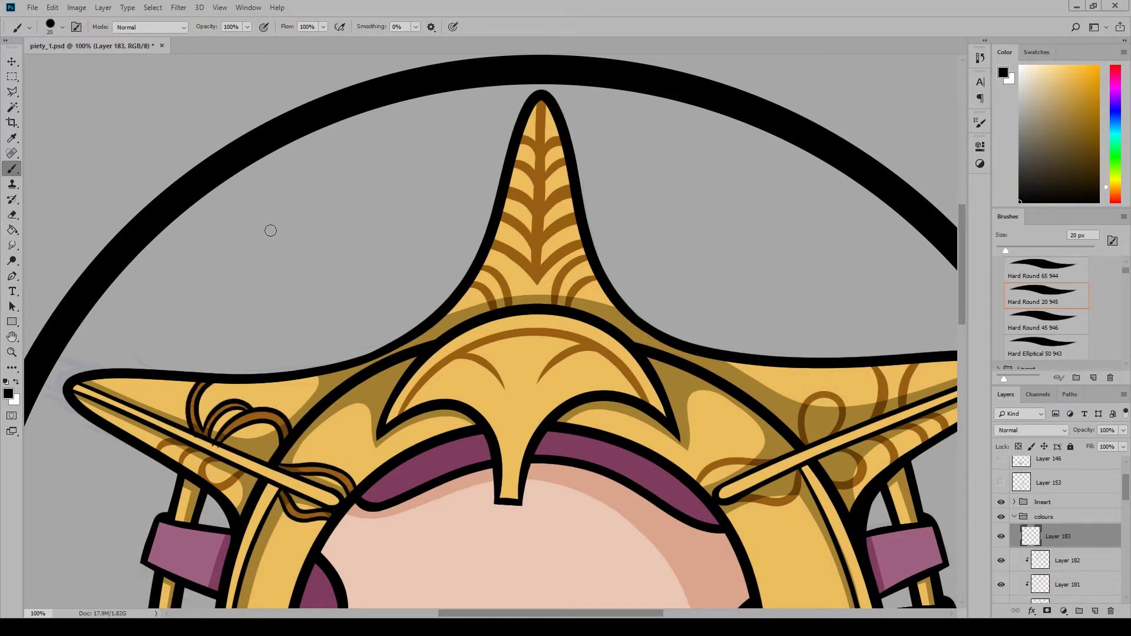
pyautogui.press('e')
# Zoom to 200% and outline the swirl details beneath the left horn's rod in black
pyautogui.click(221, 9)
pyautogui.click(236, 103)
pyautogui.moveTo(547, 613); pyautogui.dragTo(476, 613)
pyautogui.moveTo(962, 260); pyautogui.dragTo(962, 286)
pyautogui.press('b')
pyautogui.moveTo(262, 374)
pyautogui.mouseDown()
pyautogui.moveTo(324, 369)
pyautogui.moveTo(305, 403)
pyautogui.mouseUp()
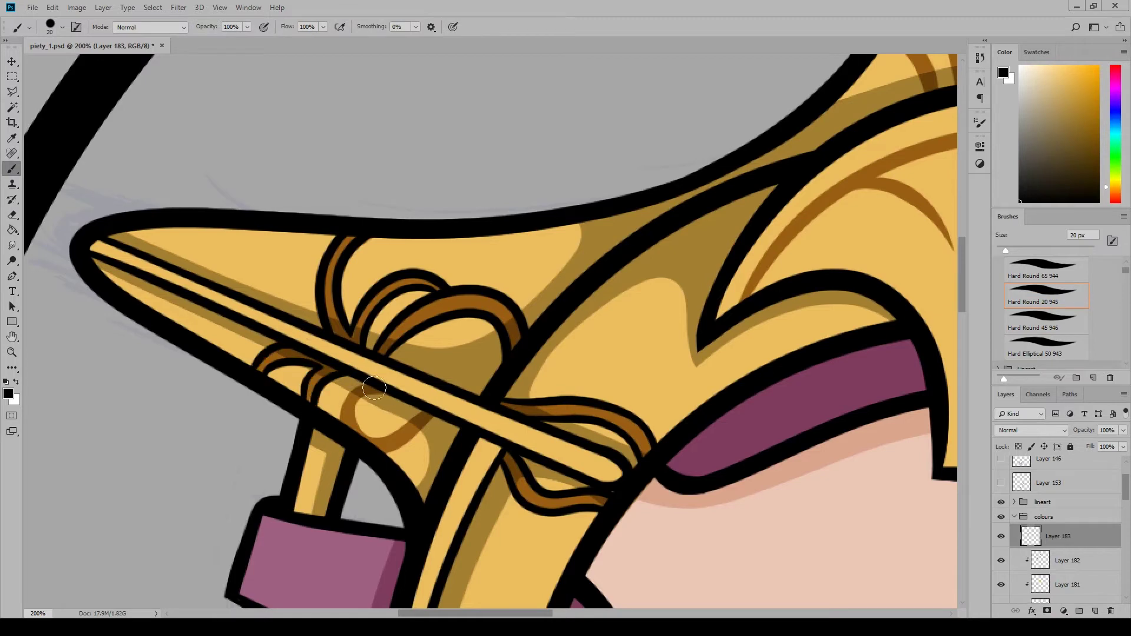
pyautogui.moveTo(374, 388); pyautogui.dragTo(423, 414)
# Outline the paired arcs at the base of the tall central spike in black
pyautogui.moveTo(518, 613); pyautogui.dragTo(610, 613)
pyautogui.moveTo(962, 291); pyautogui.dragTo(962, 239)
pyautogui.moveTo(372, 467); pyautogui.dragTo(333, 419)
pyautogui.moveTo(341, 408); pyautogui.dragTo(385, 464)
pyautogui.moveTo(400, 461)
pyautogui.mouseDown()
pyautogui.moveTo(353, 390)
pyautogui.moveTo(416, 457)
pyautogui.mouseUp()
pyautogui.moveTo(495, 455); pyautogui.dragTo(567, 356)
pyautogui.moveTo(569, 369); pyautogui.dragTo(512, 457)
# Outline the remaining loop beneath the left horn's rod and the feathered bars along the central spike in black
pyautogui.moveTo(962, 234); pyautogui.dragTo(962, 227)
pyautogui.moveTo(376, 387)
pyautogui.mouseDown()
pyautogui.moveTo(561, 387)
pyautogui.moveTo(549, 344)
pyautogui.mouseUp()
pyautogui.moveTo(384, 373)
pyautogui.mouseDown()
pyautogui.moveTo(421, 388)
pyautogui.moveTo(395, 337)
pyautogui.mouseUp()
pyautogui.moveTo(400, 315); pyautogui.dragTo(421, 230)
pyautogui.moveTo(426, 212); pyautogui.dragTo(435, 179)
pyautogui.moveTo(519, 186); pyautogui.dragTo(524, 209)
pyautogui.moveTo(527, 225); pyautogui.dragTo(533, 264)
pyautogui.moveTo(494, 310); pyautogui.dragTo(542, 319)
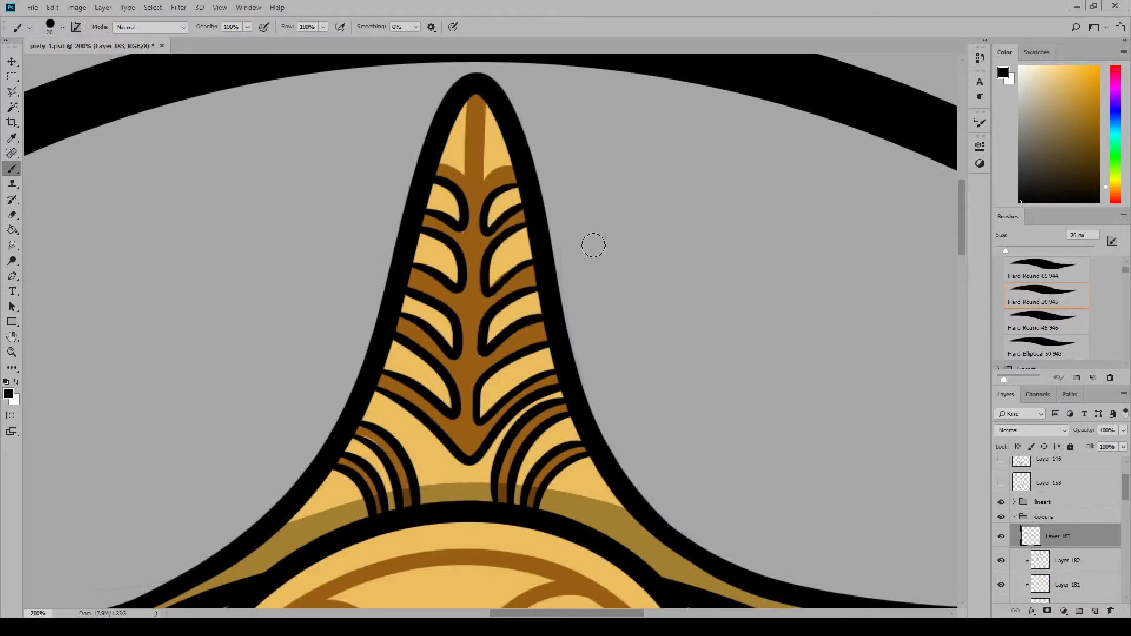
# Outline both sides of the narrow ridge at the central spike's tip in black
pyautogui.moveTo(962, 217); pyautogui.dragTo(961, 186)
pyautogui.moveTo(441, 389); pyautogui.dragTo(463, 328)
pyautogui.hotkey('ctrl', 'z')
pyautogui.moveTo(486, 328); pyautogui.dragTo(511, 390)
# Outline the loop and the two curved bands above the right horn's rod in black
pyautogui.moveTo(963, 193); pyautogui.dragTo(962, 262)
pyautogui.moveTo(565, 613); pyautogui.dragTo(665, 613)
pyautogui.moveTo(410, 498); pyautogui.dragTo(464, 486)
pyautogui.moveTo(533, 451); pyautogui.dragTo(536, 345)
pyautogui.moveTo(550, 345)
pyautogui.mouseDown()
pyautogui.moveTo(571, 415)
pyautogui.moveTo(556, 442)
pyautogui.mouseUp()
pyautogui.moveTo(606, 343); pyautogui.dragTo(593, 424)
pyautogui.moveTo(631, 342); pyautogui.dragTo(610, 420)
pyautogui.press('e')
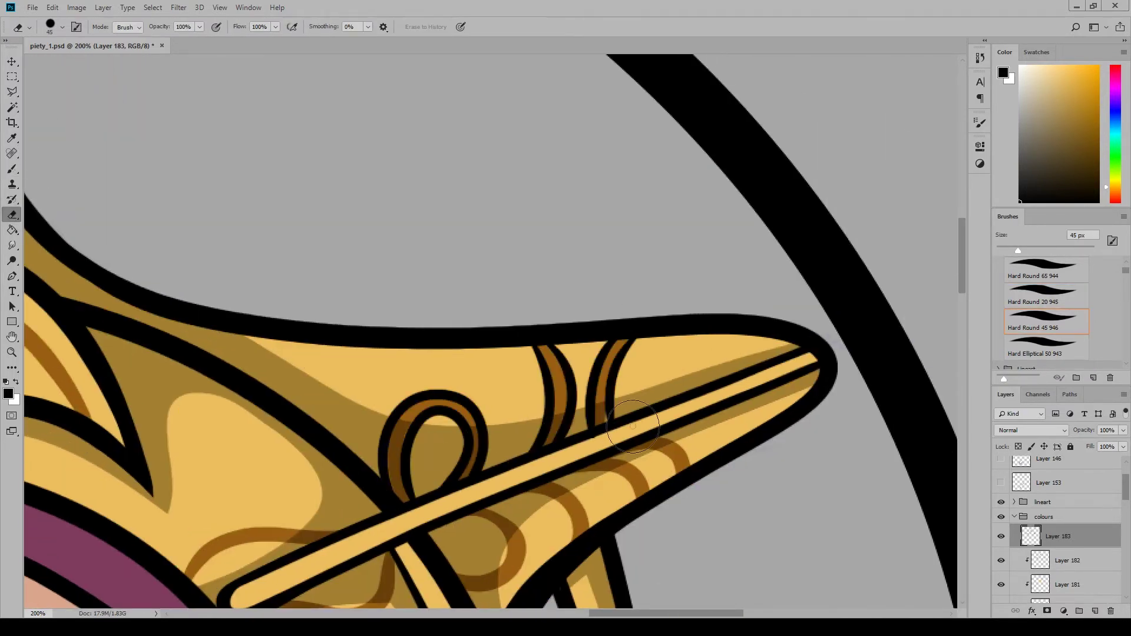
pyautogui.press('b')
# Outline the curved bands and the loop beneath the right horn's rod in black
pyautogui.moveTo(962, 255); pyautogui.dragTo(962, 276)
pyautogui.moveTo(633, 296); pyautogui.dragTo(676, 319)
pyautogui.moveTo(617, 303); pyautogui.dragTo(650, 336)
pyautogui.moveTo(589, 315); pyautogui.dragTo(635, 346)
pyautogui.moveTo(667, 282); pyautogui.dragTo(695, 309)
pyautogui.press('e')
pyautogui.press('b')
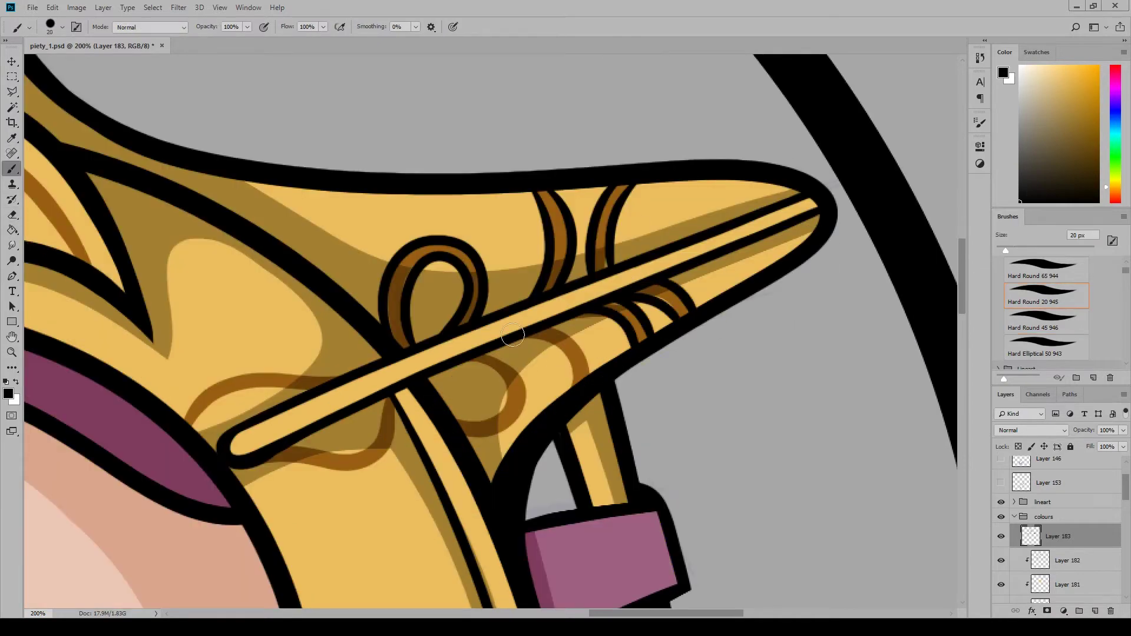
pyautogui.moveTo(522, 337); pyautogui.dragTo(572, 386)
pyautogui.moveTo(555, 326); pyautogui.dragTo(592, 372)
pyautogui.moveTo(461, 364); pyautogui.dragTo(455, 420)
pyautogui.moveTo(491, 354); pyautogui.dragTo(469, 443)
# Outline the swirl around the inner end of the right horn's rod in black
pyautogui.moveTo(664, 613); pyautogui.dragTo(609, 613)
pyautogui.moveTo(596, 469); pyautogui.dragTo(730, 411)
pyautogui.moveTo(609, 446); pyautogui.dragTo(714, 413)
pyautogui.moveTo(529, 425); pyautogui.dragTo(671, 374)
# Outline the lower edges of the crescent detail and its two hooked tips inside the forehead crest in black
pyautogui.moveTo(609, 613)
pyautogui.mouseDown()
pyautogui.moveTo(528, 613)
pyautogui.moveTo(541, 613)
pyautogui.mouseUp()
pyautogui.moveTo(961, 301); pyautogui.dragTo(970, 268)
pyautogui.moveTo(351, 526)
pyautogui.mouseDown()
pyautogui.moveTo(488, 428)
pyautogui.moveTo(554, 491)
pyautogui.mouseUp()
pyautogui.moveTo(479, 408); pyautogui.dragTo(552, 490)
pyautogui.moveTo(480, 407)
pyautogui.mouseDown()
pyautogui.moveTo(701, 390)
pyautogui.moveTo(614, 477)
pyautogui.mouseUp()
pyautogui.moveTo(615, 475); pyautogui.dragTo(748, 419)
pyautogui.press('e')
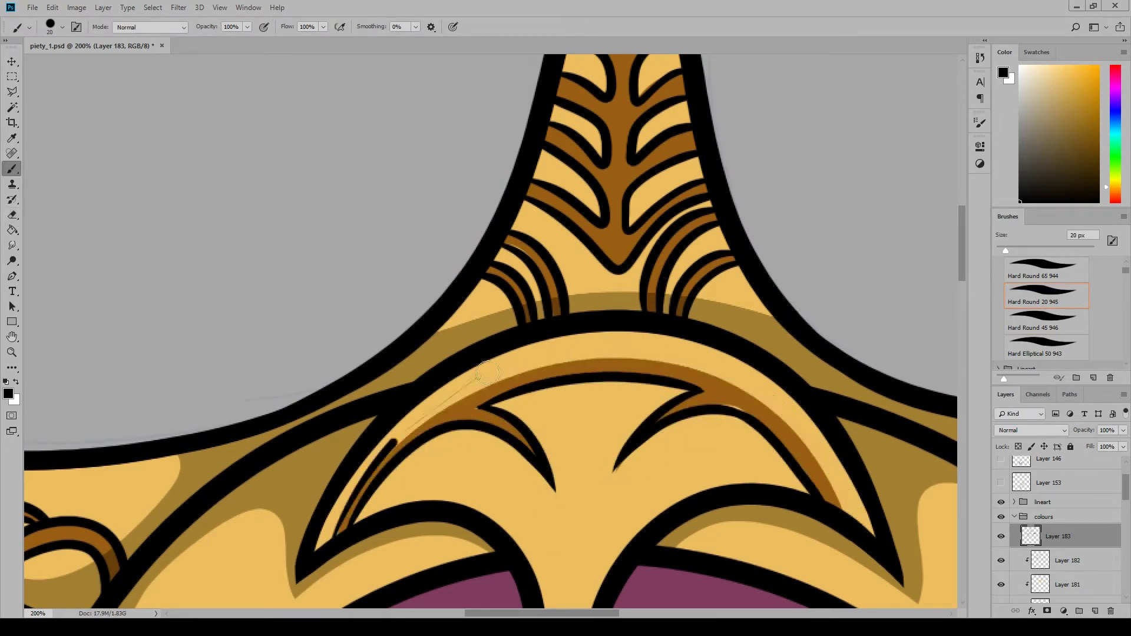
# Draw a curved Pen shape along the upper edge of the crest's crescent detail with a 3 px black stroke
pyautogui.press('p')
pyautogui.click(332, 539)
pyautogui.moveTo(597, 358); pyautogui.dragTo(801, 347)
pyautogui.click(840, 515)
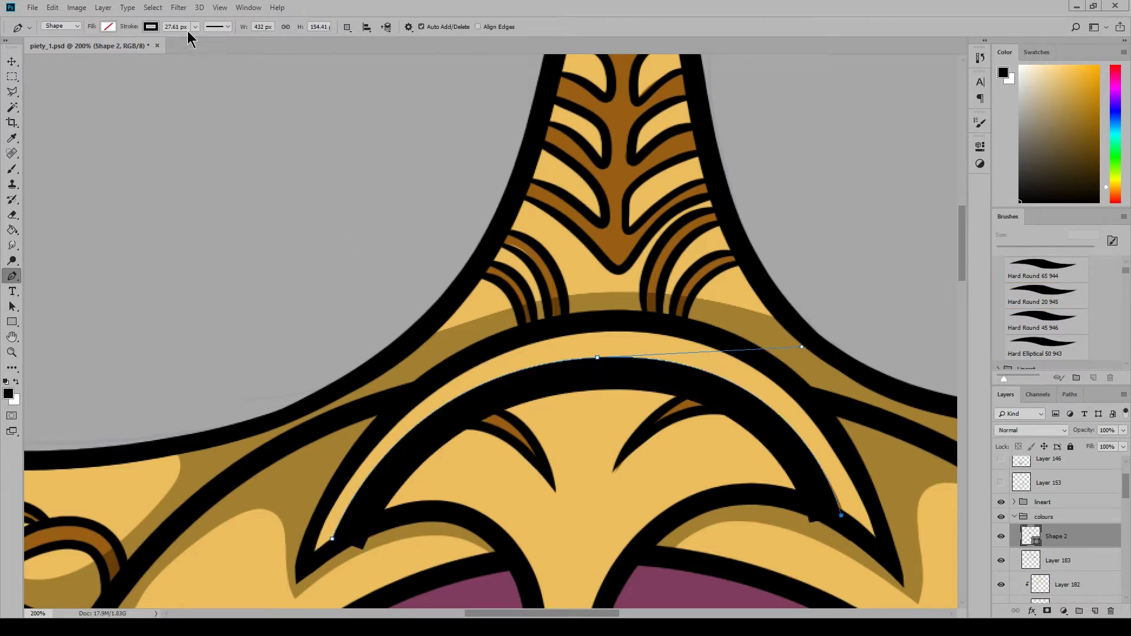
pyautogui.click(195, 27)
pyautogui.moveTo(202, 40); pyautogui.dragTo(189, 40)
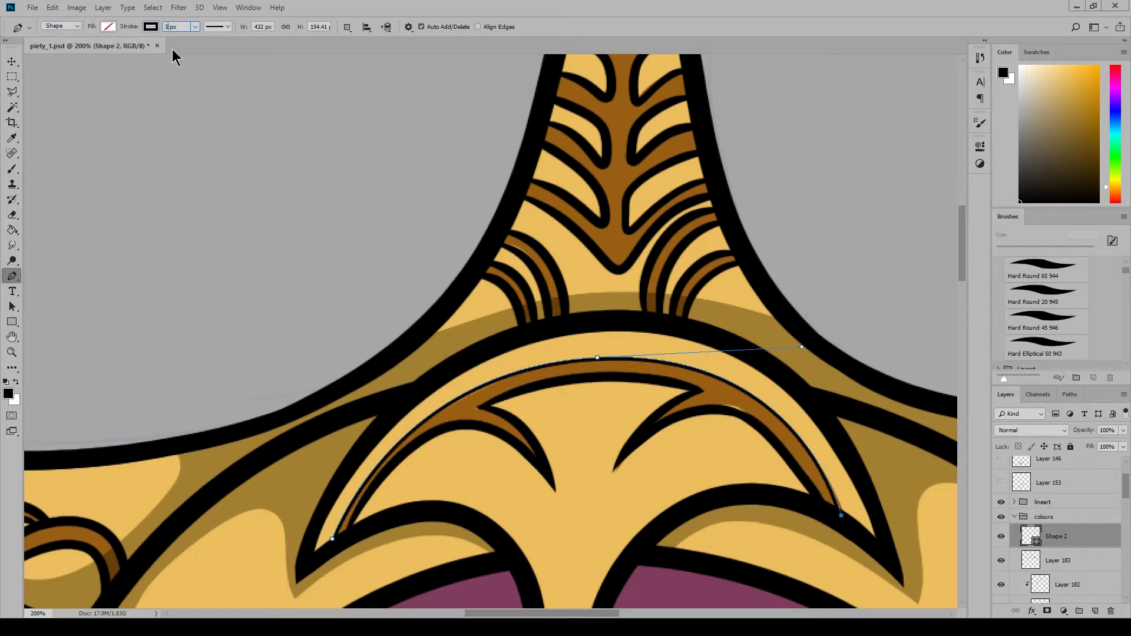
pyautogui.press('v')
pyautogui.moveTo(651, 479); pyautogui.dragTo(653, 488)
# Rasterize the Shape 2 layer and erase the overlapping brush line on Layer 183 at the crescent's left end
pyautogui.rightClick(1057, 536)
pyautogui.click(1011, 212)
pyautogui.click(1058, 560)
pyautogui.press('e')
pyautogui.click(1000, 560)
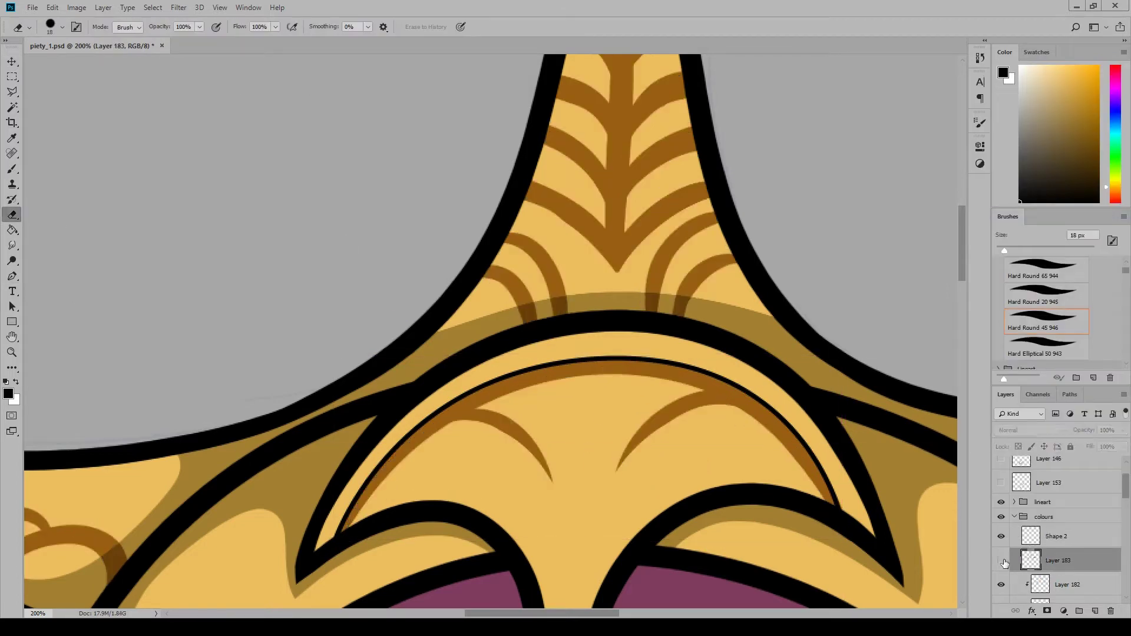
pyautogui.click(1000, 560)
pyautogui.moveTo(426, 435); pyautogui.dragTo(356, 503)
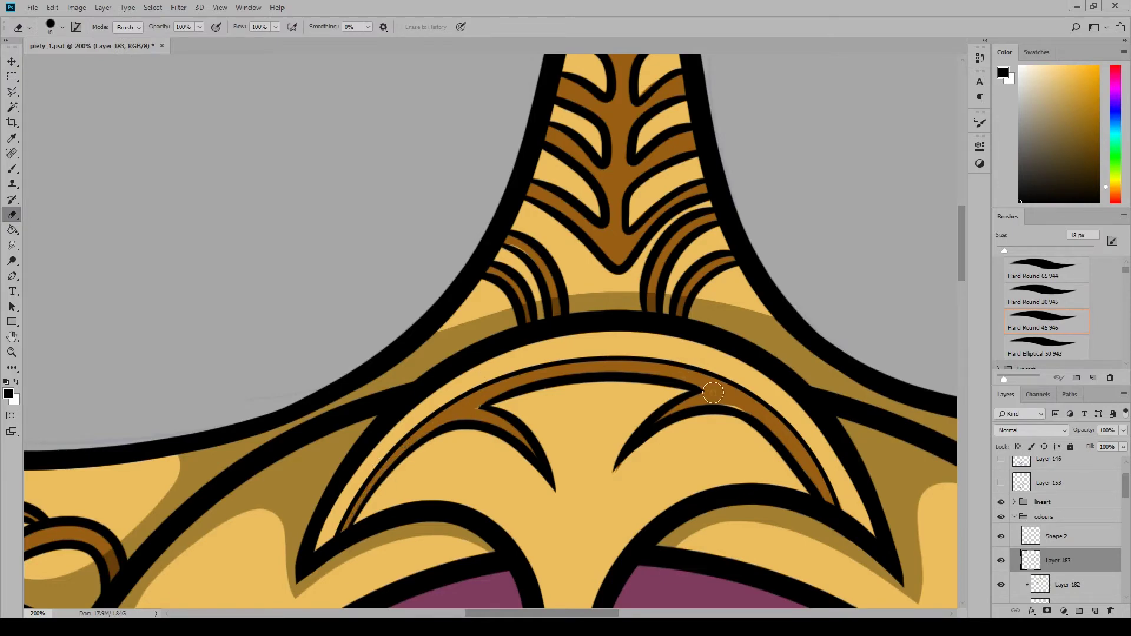
# Hide Layer 182, which holds the brown detail fill, and add a new clipped layer above Layer 181
pyautogui.click(220, 8)
pyautogui.click(232, 105)
pyautogui.hotkey('ctrl', '-')
pyautogui.click(1000, 584)
pyautogui.scroll(-3, 491, 331)
pyautogui.click(1082, 588)
pyautogui.scroll(-3, 1082, 588)
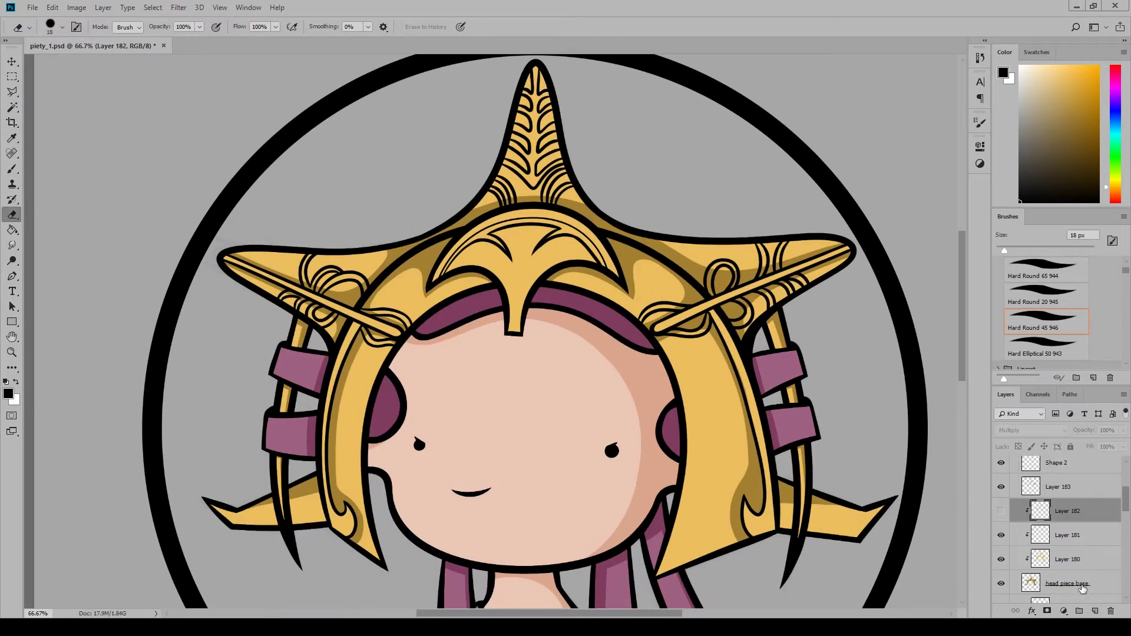
pyautogui.click(1083, 534)
pyautogui.click(1094, 611)
# Choose a dark gold and paint shadows along the left horn's rod and swirl details with the 20 px brush
pyautogui.click(9, 393)
pyautogui.click(930, 340)
pyautogui.click(219, 8)
pyautogui.click(239, 94)
pyautogui.press('b')
pyautogui.moveTo(253, 265); pyautogui.dragTo(291, 264)
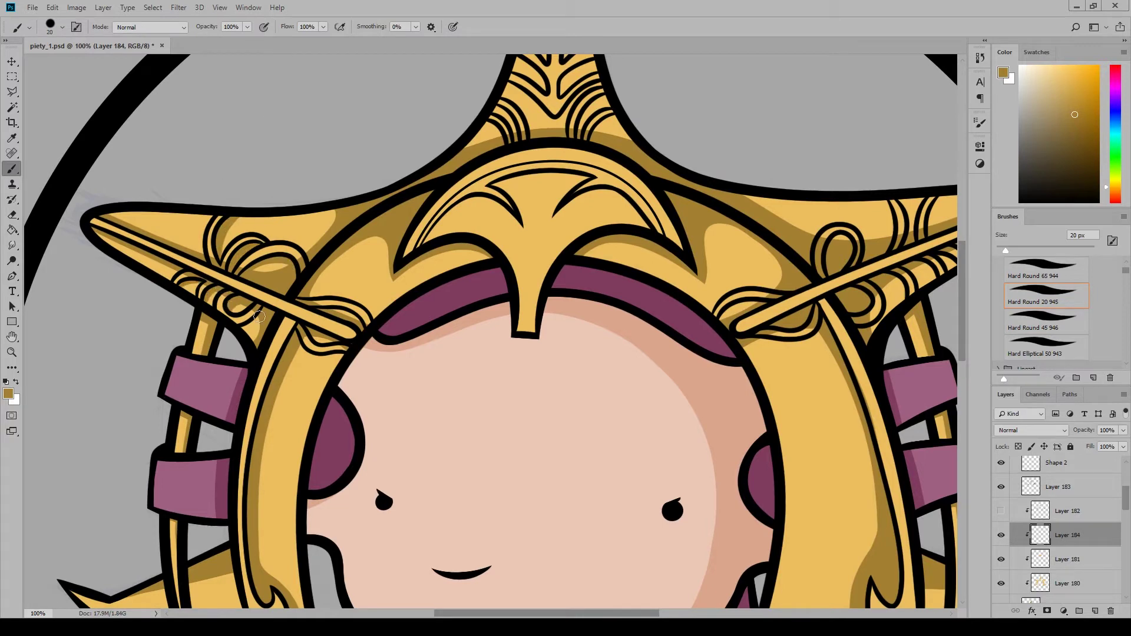
pyautogui.scroll(4, 430, 474)
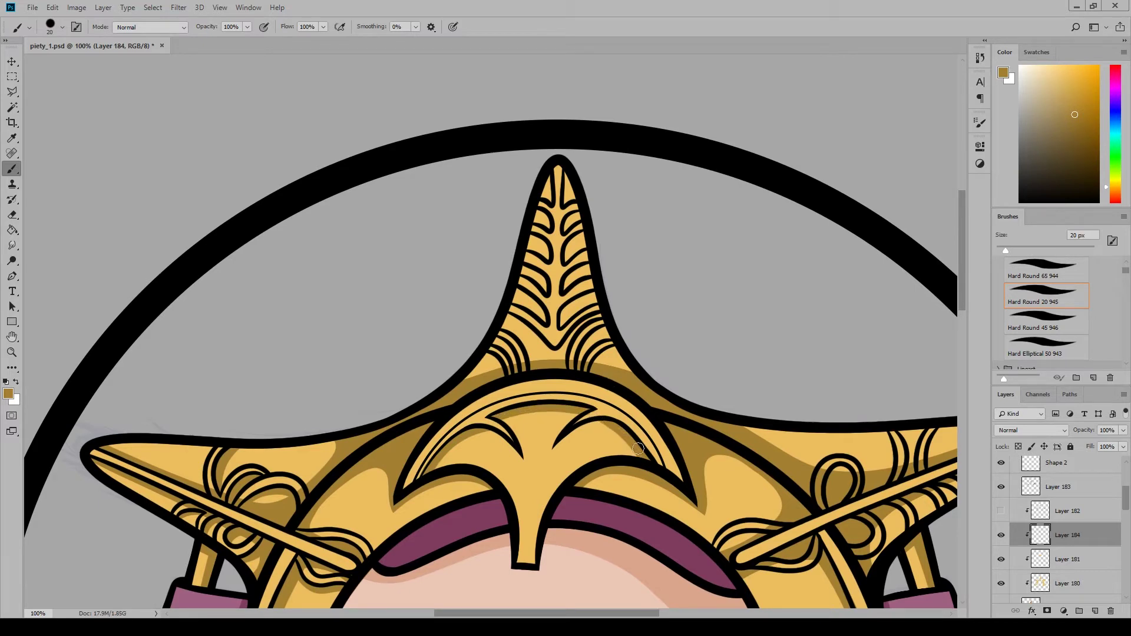
# Paint dark gold shadows beneath the ridges, bars and base arcs of the central spike
pyautogui.scroll(2, 596, 388)
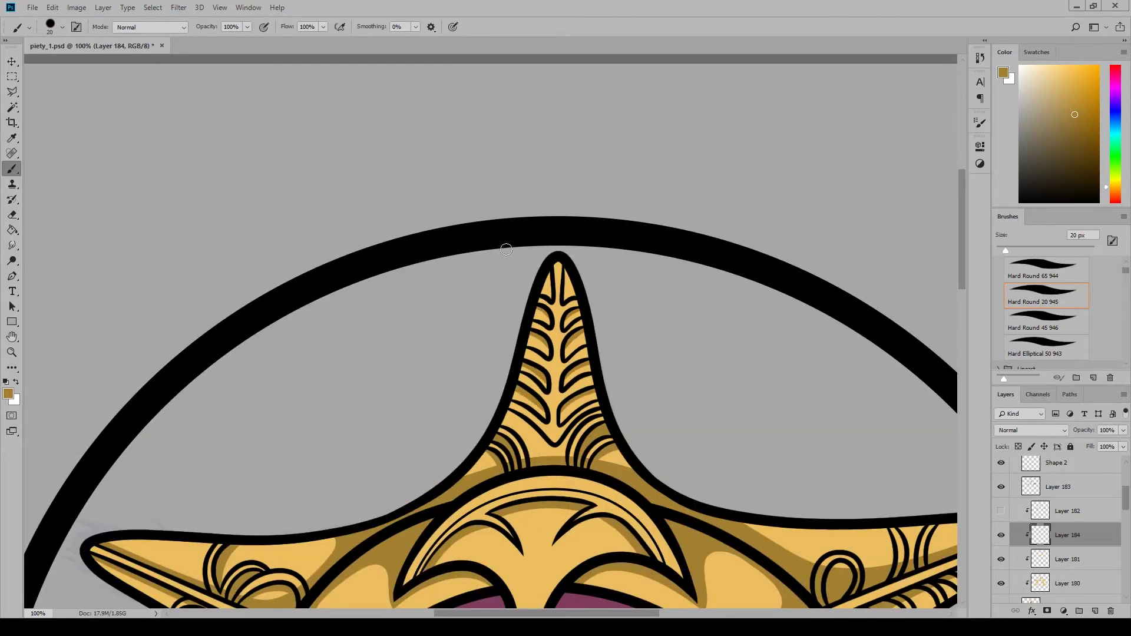
pyautogui.scroll(-1, 549, 273)
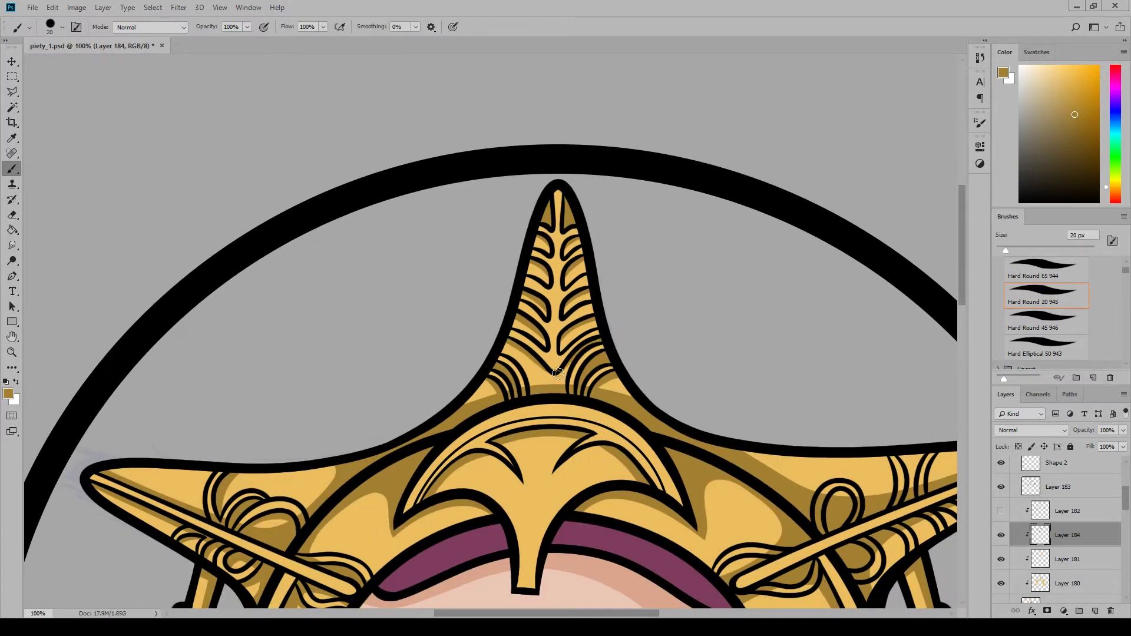
pyautogui.scroll(-3, 558, 372)
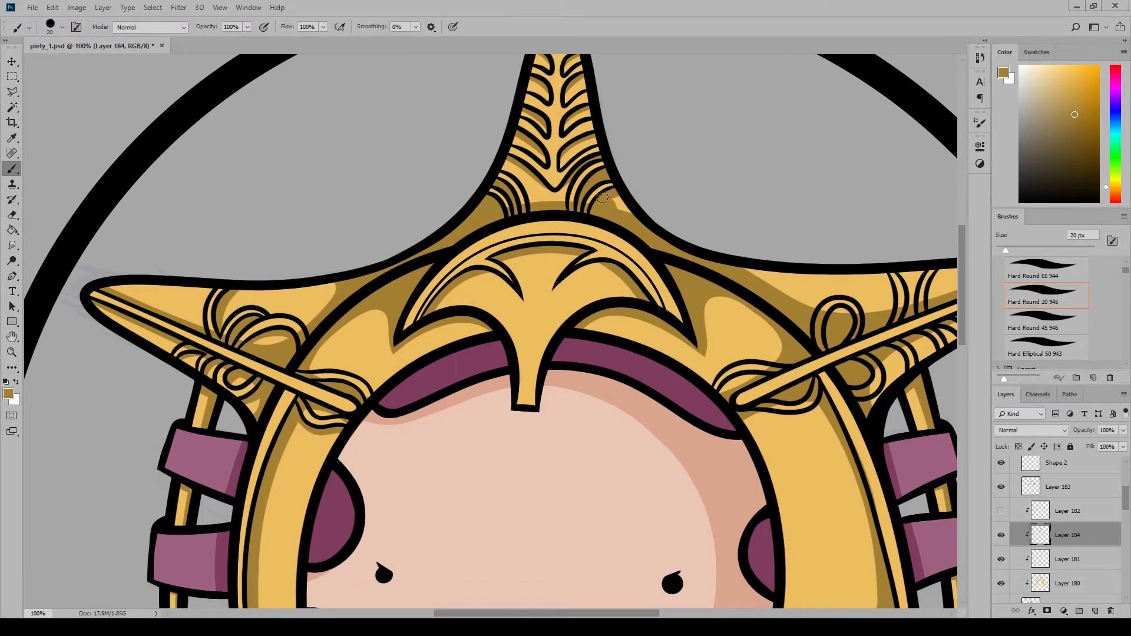
# Shade the right horn's swirl details in dark gold and touch up the shadow edges with the sampled light gold
pyautogui.hscroll(4, 480, 378)
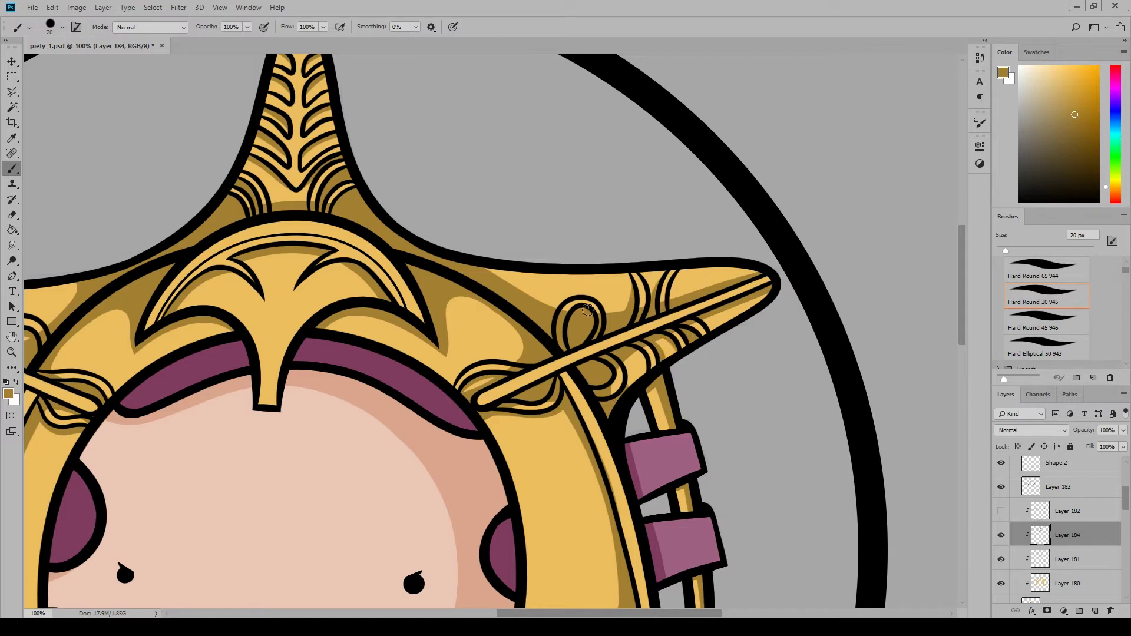
pyautogui.keyDown('alt'); pyautogui.click(558, 378); pyautogui.keyUp('alt')
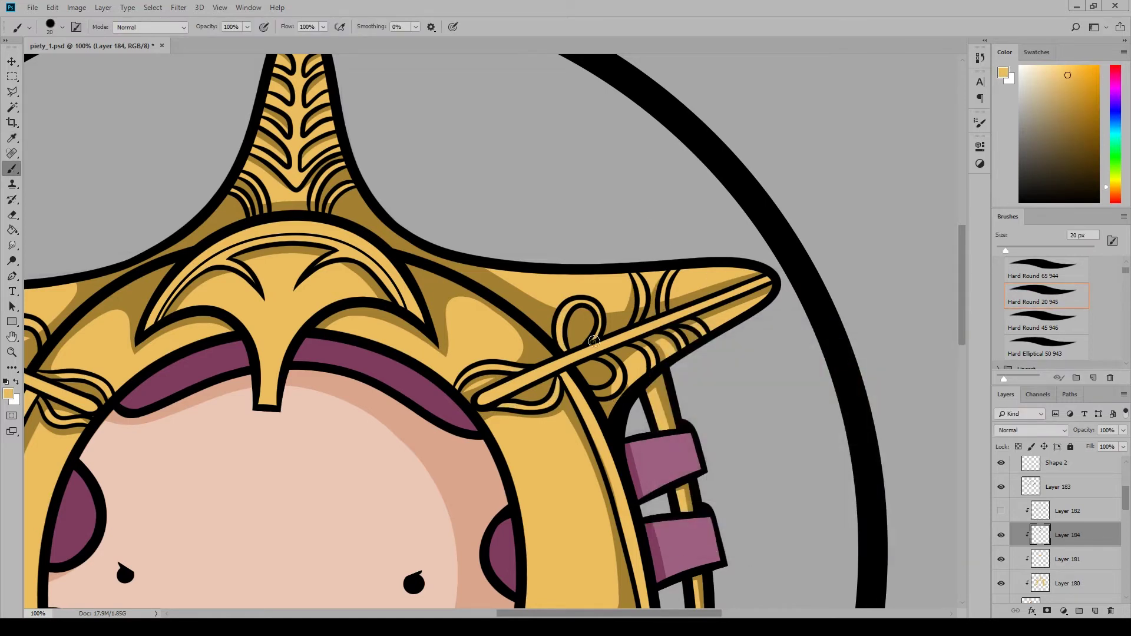
pyautogui.hscroll(-7, 680, 338)
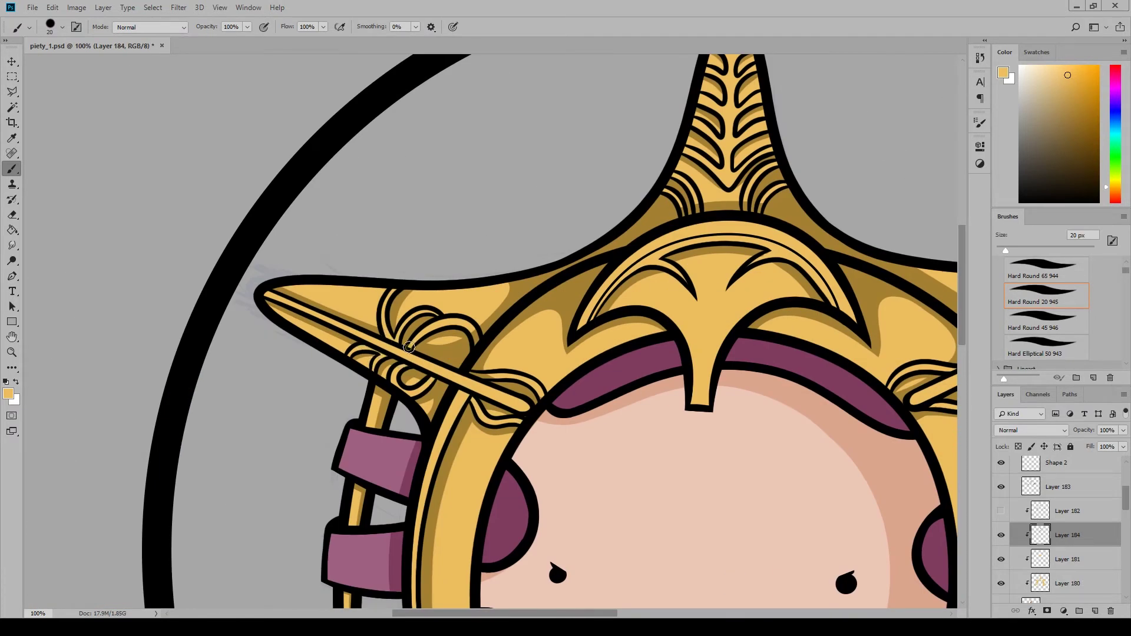
pyautogui.scroll(2, 500, 228)
pyautogui.hscroll(3, 497, 302)
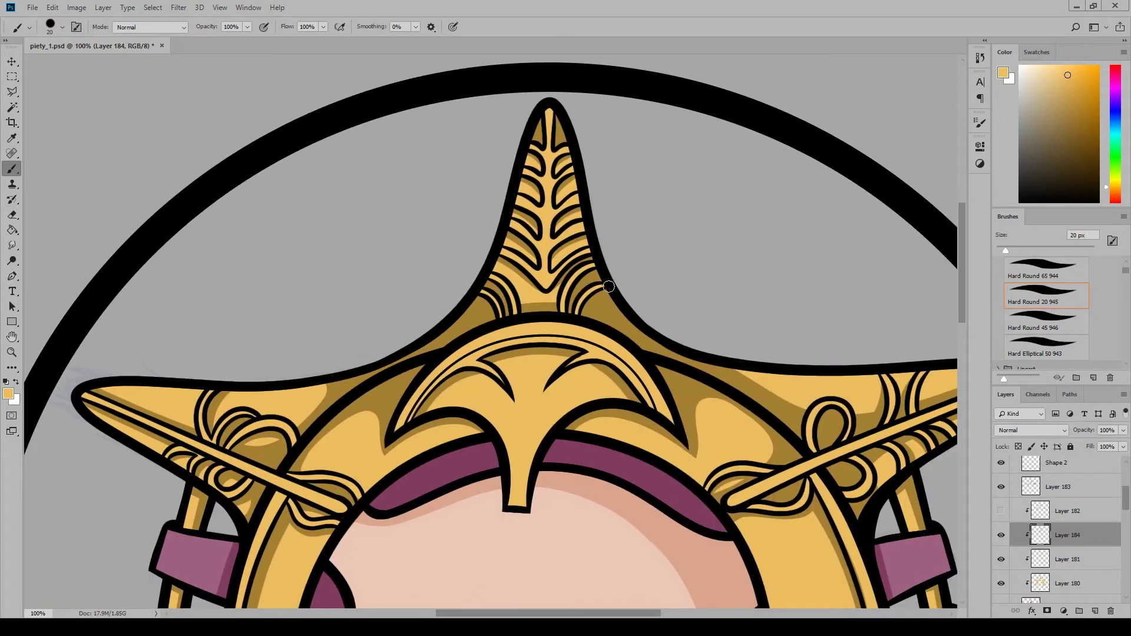
# Add a clipped highlight layer, choose a pale gold, and set the layer to Screen at 76% opacity
pyautogui.moveTo(962, 269); pyautogui.dragTo(964, 305)
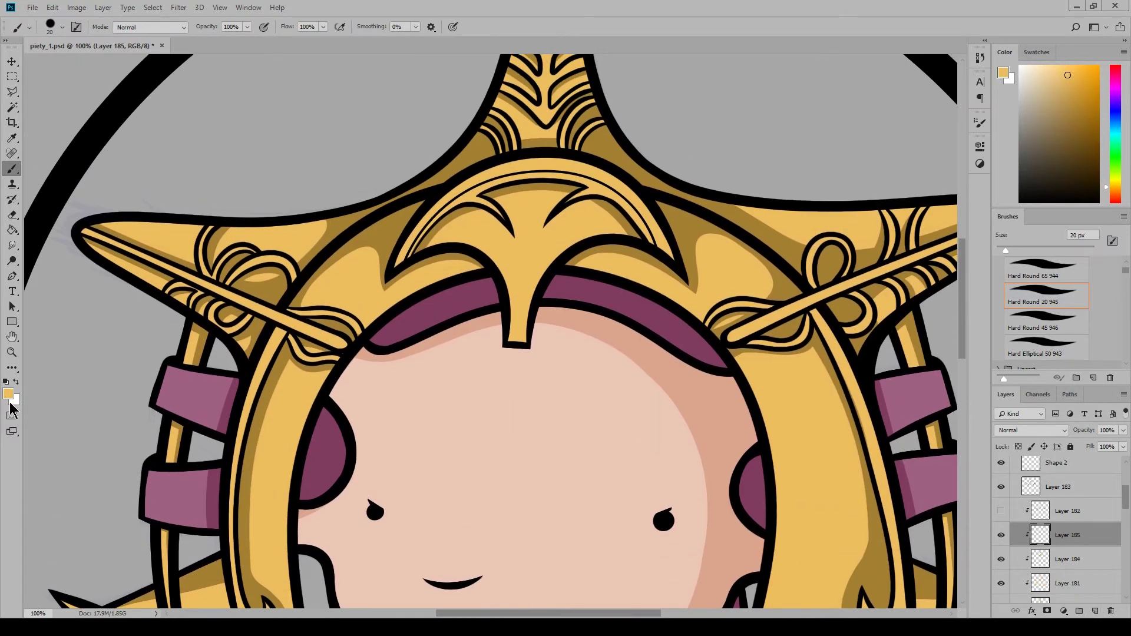
pyautogui.click(8, 394)
pyautogui.click(712, 344)
pyautogui.click(911, 343)
pyautogui.click(1030, 430)
pyautogui.click(1025, 273)
pyautogui.moveTo(294, 409); pyautogui.dragTo(300, 401)
pyautogui.hotkey('alt', 'shift', 's')
pyautogui.click(1123, 430)
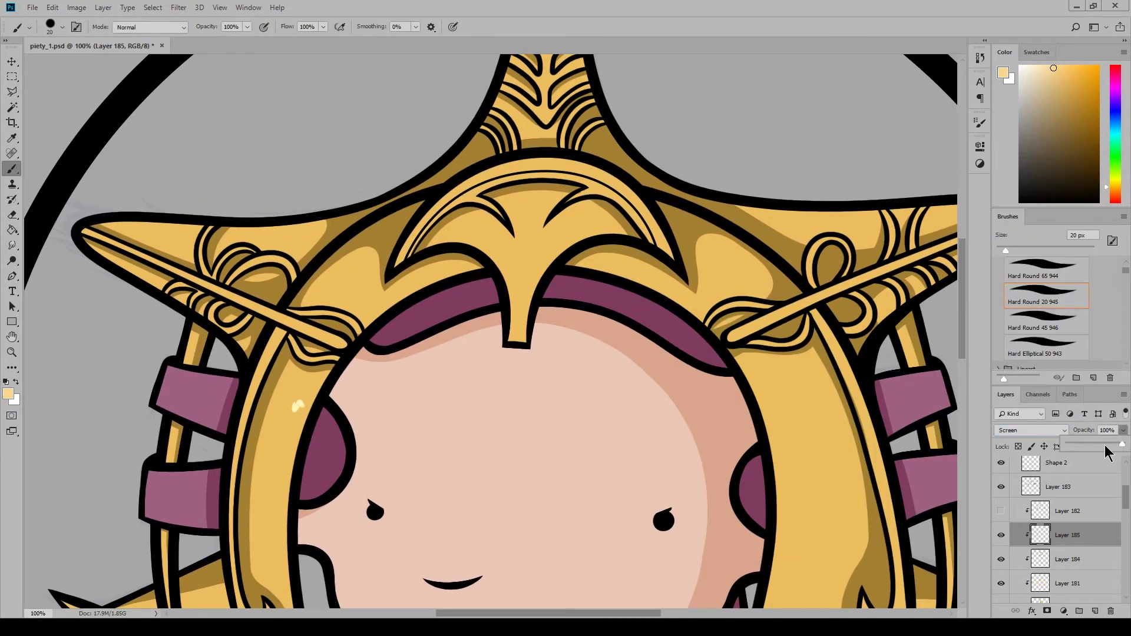
pyautogui.press('e')
pyautogui.click(293, 404)
# Paint pale gold highlights along the left horn's rod and its surrounding swirls, tidying them with the Eraser
pyautogui.moveTo(140, 245); pyautogui.dragTo(346, 343)
pyautogui.moveTo(200, 237)
pyautogui.mouseDown()
pyautogui.moveTo(224, 259)
pyautogui.moveTo(259, 245)
pyautogui.mouseUp()
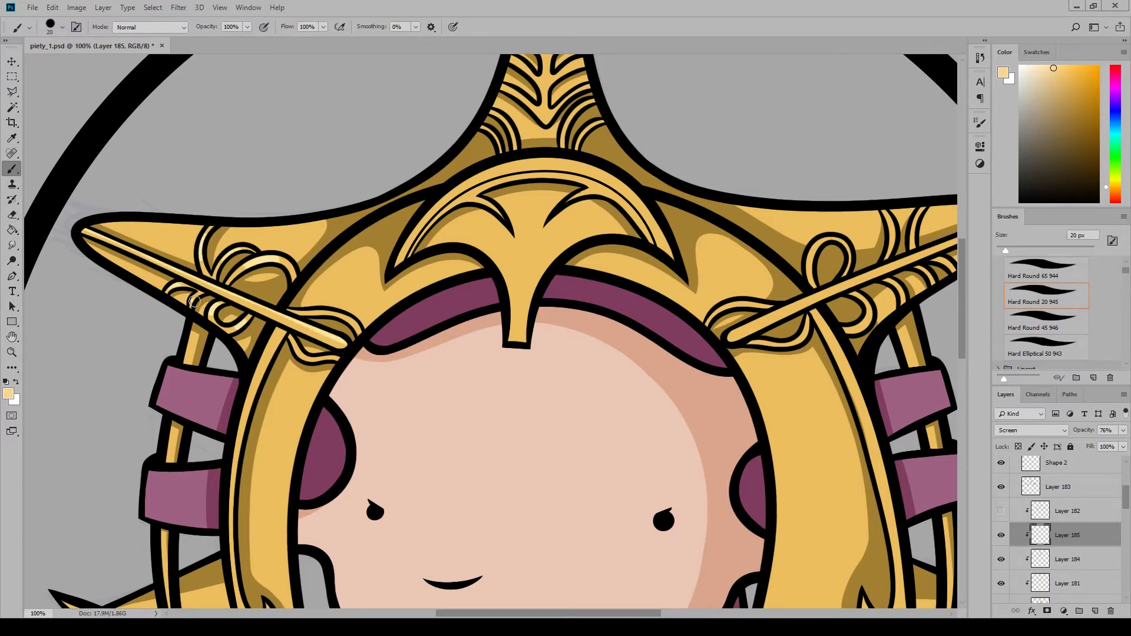
pyautogui.moveTo(326, 319)
pyautogui.mouseDown()
pyautogui.moveTo(346, 324)
pyautogui.moveTo(318, 359)
pyautogui.mouseUp()
pyautogui.click(12, 215)
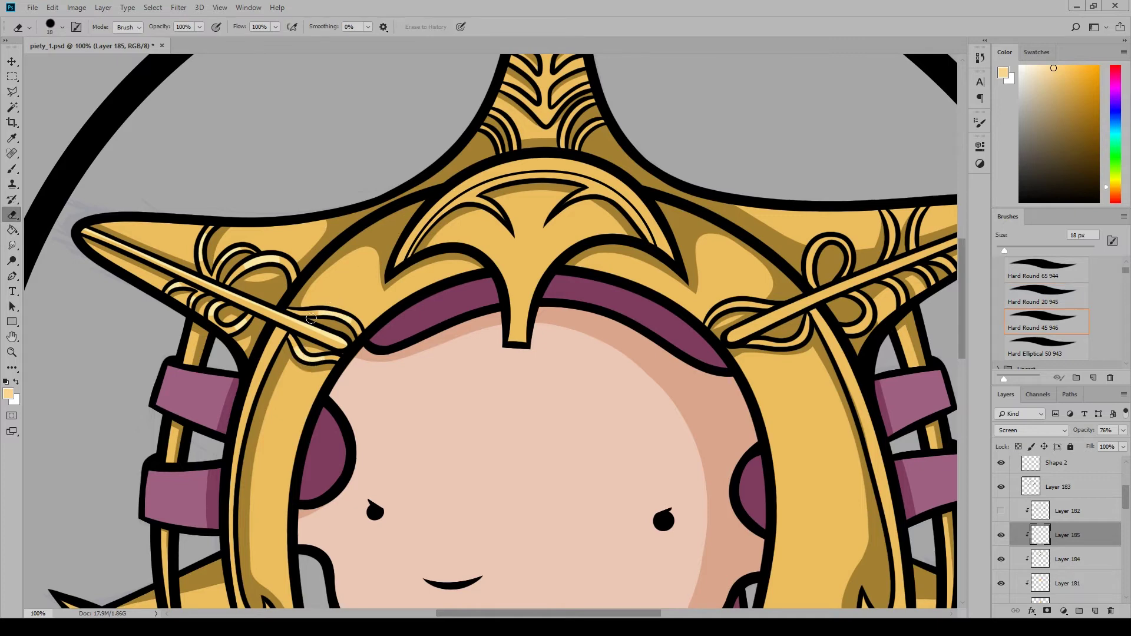
pyautogui.click(12, 169)
# Paint pale highlights on the forehead crest's upper rim and the central spike's ridges and base arcs
pyautogui.moveTo(961, 332); pyautogui.dragTo(962, 286)
pyautogui.moveTo(471, 401)
pyautogui.mouseDown()
pyautogui.moveTo(518, 380)
pyautogui.moveTo(589, 382)
pyautogui.moveTo(605, 393)
pyautogui.mouseUp()
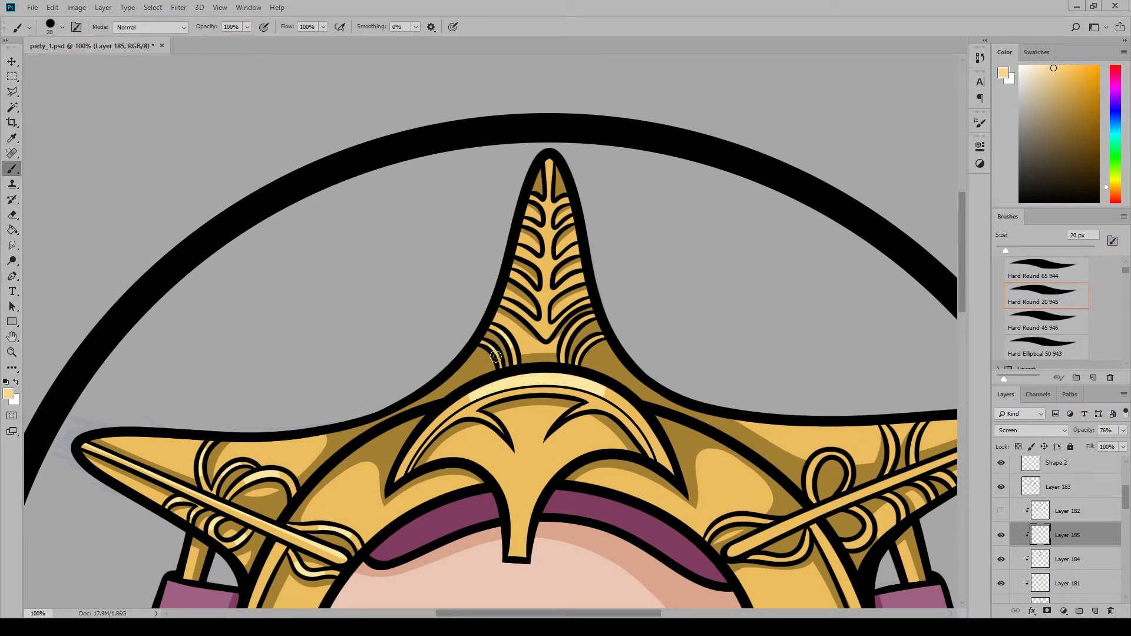
pyautogui.moveTo(563, 286); pyautogui.dragTo(575, 276)
pyautogui.moveTo(569, 222); pyautogui.dragTo(563, 225)
pyautogui.moveTo(564, 198); pyautogui.dragTo(537, 200)
pyautogui.moveTo(529, 222); pyautogui.dragTo(529, 258)
pyautogui.moveTo(518, 278); pyautogui.dragTo(523, 310)
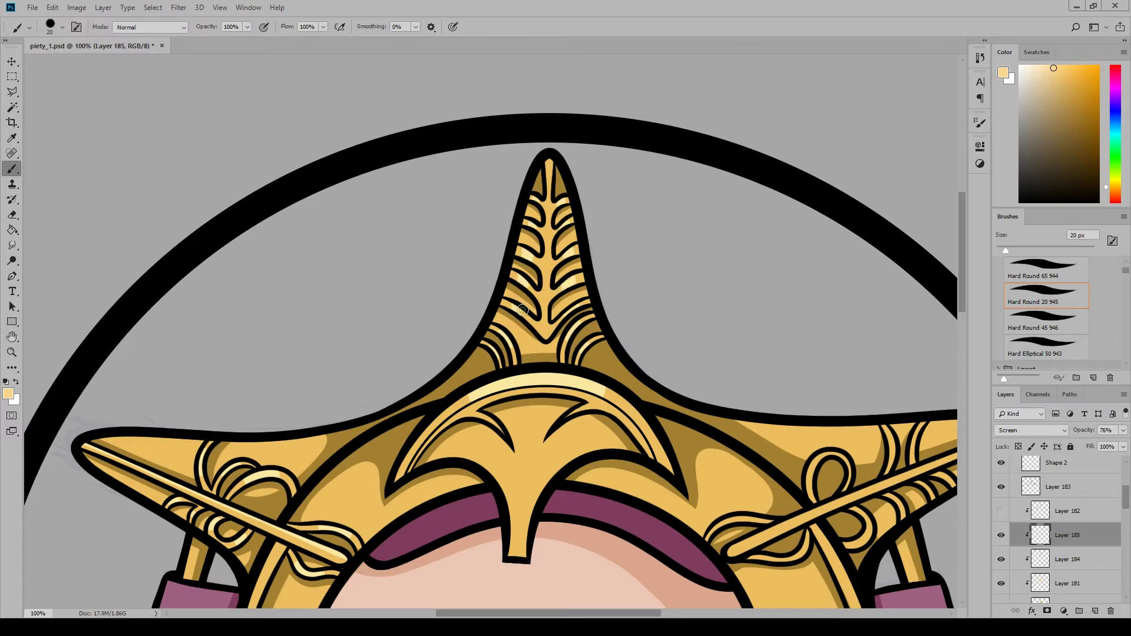
# Paint pale highlights on the right horn's loops and bands and along its rod
pyautogui.hscroll(5, 606, 592)
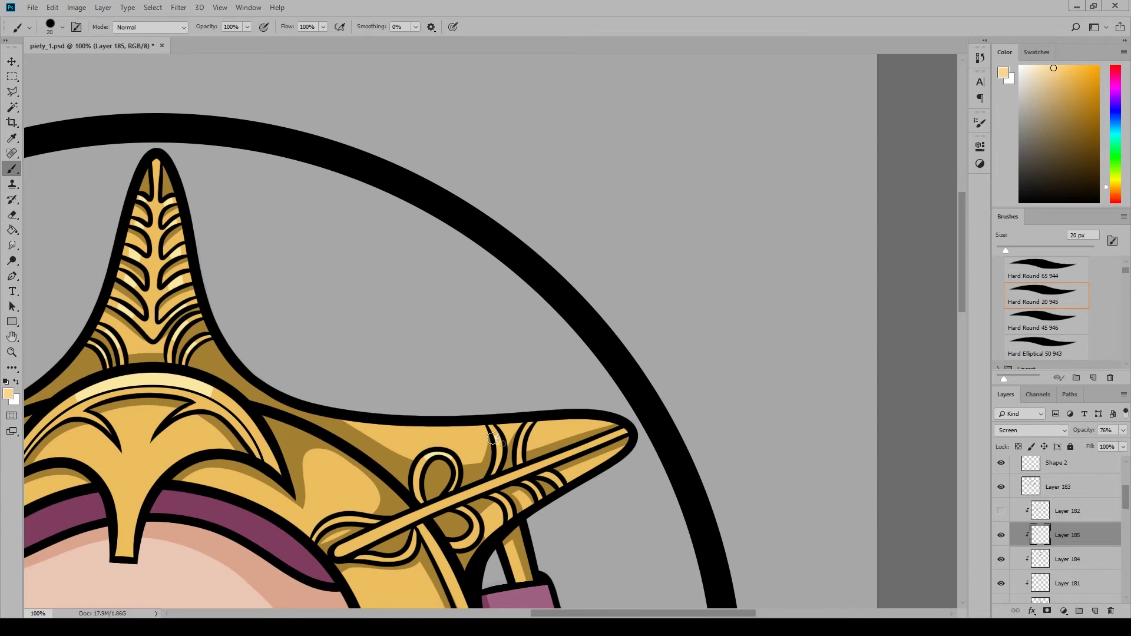
pyautogui.moveTo(511, 496); pyautogui.dragTo(478, 522)
pyautogui.moveTo(325, 521); pyautogui.dragTo(346, 522)
pyautogui.moveTo(384, 557); pyautogui.dragTo(404, 555)
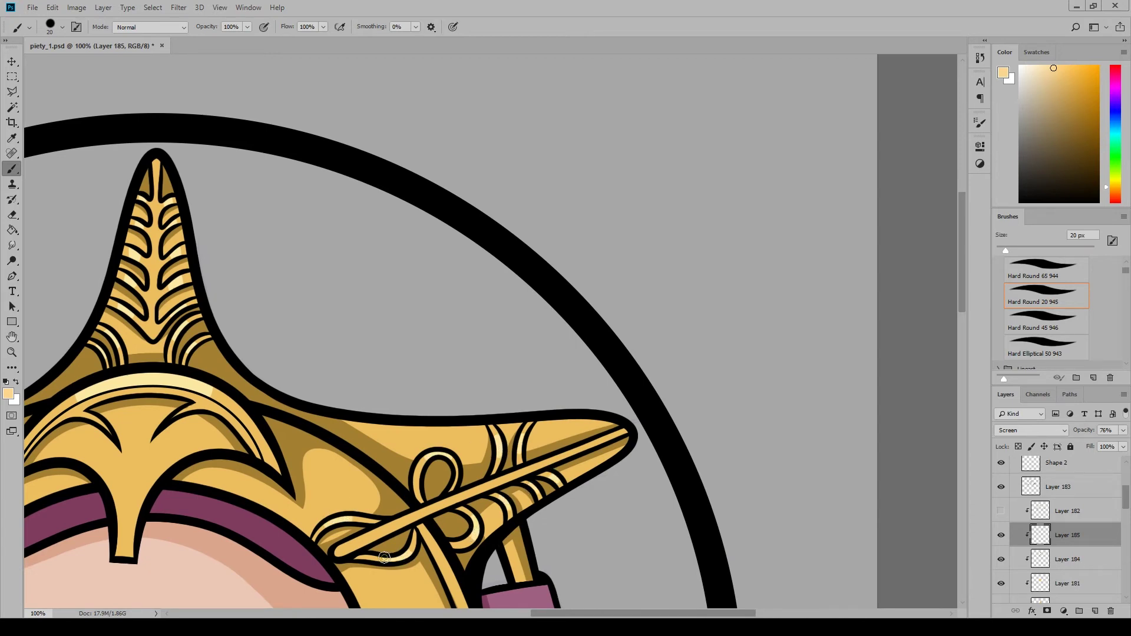
pyautogui.hscroll(-5, 456, 419)
pyautogui.hscroll(1, 919, 426)
pyautogui.moveTo(918, 425)
pyautogui.mouseDown()
pyautogui.moveTo(819, 456)
pyautogui.moveTo(596, 564)
pyautogui.mouseUp()
# Paint long pale highlights down the narrow outer trims of both headdress side panels
pyautogui.hscroll(-3, 596, 564)
pyautogui.scroll(-4, 333, 392)
pyautogui.moveTo(333, 392); pyautogui.dragTo(338, 360)
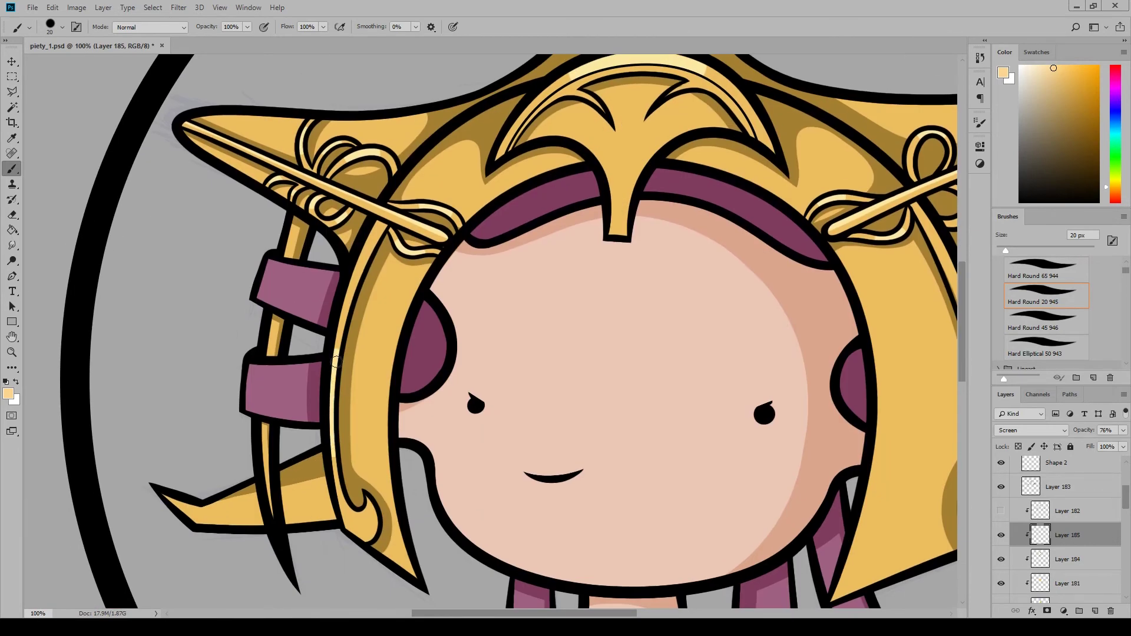
pyautogui.moveTo(596, 612); pyautogui.dragTo(683, 612)
pyautogui.moveTo(614, 332)
pyautogui.mouseDown()
pyautogui.moveTo(636, 453)
pyautogui.moveTo(617, 337)
pyautogui.mouseUp()
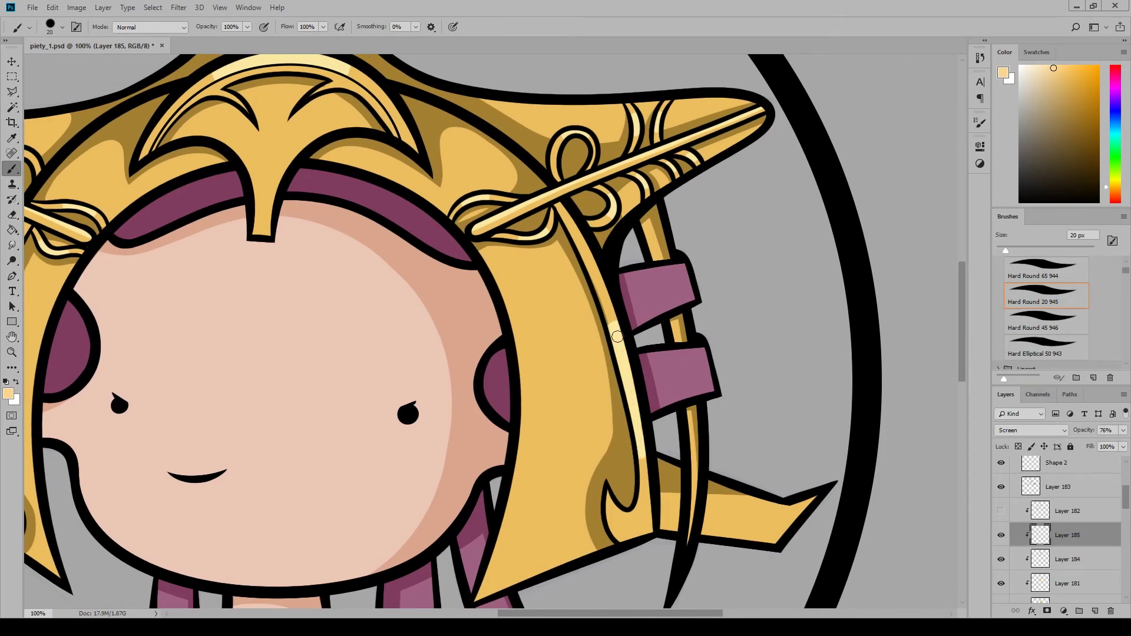
# Apply Hue/Saturation to the head piece base layer with saturation +51 and lightness -13
pyautogui.moveTo(624, 613)
pyautogui.mouseDown()
pyautogui.moveTo(543, 613)
pyautogui.moveTo(577, 613)
pyautogui.mouseUp()
pyautogui.click(219, 8)
pyautogui.click(236, 106)
pyautogui.click(220, 8)
pyautogui.click(233, 106)
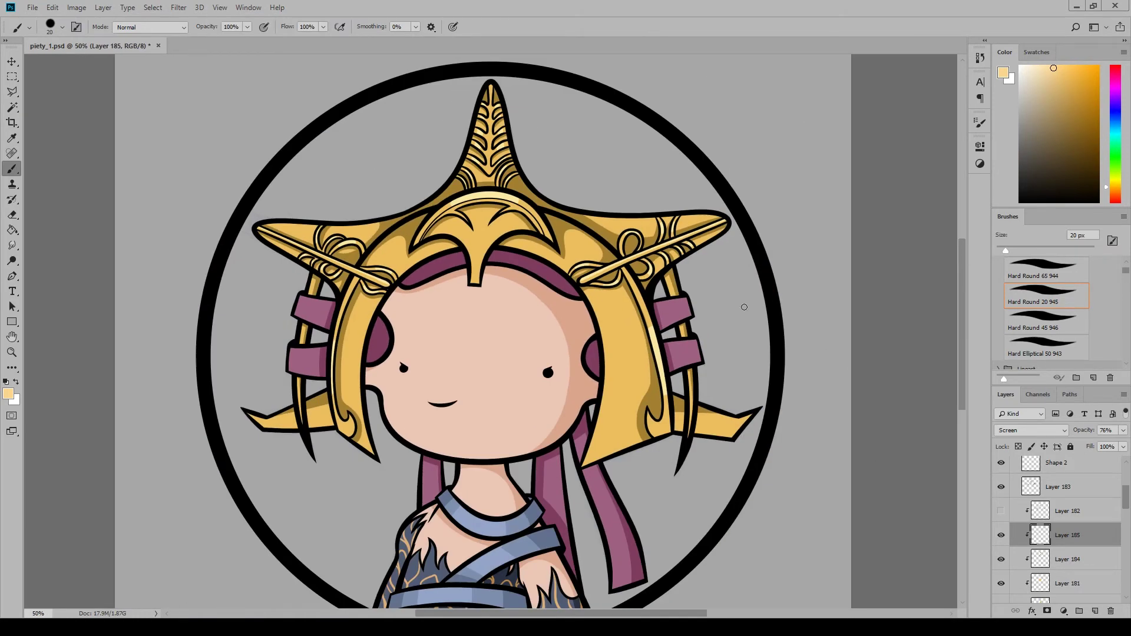
pyautogui.scroll(-2, 1099, 596)
pyautogui.click(1067, 573)
pyautogui.click(77, 8)
pyautogui.moveTo(160, 41)
pyautogui.click(230, 105)
pyautogui.moveTo(808, 560); pyautogui.dragTo(838, 531)
pyautogui.moveTo(794, 560); pyautogui.dragTo(800, 563)
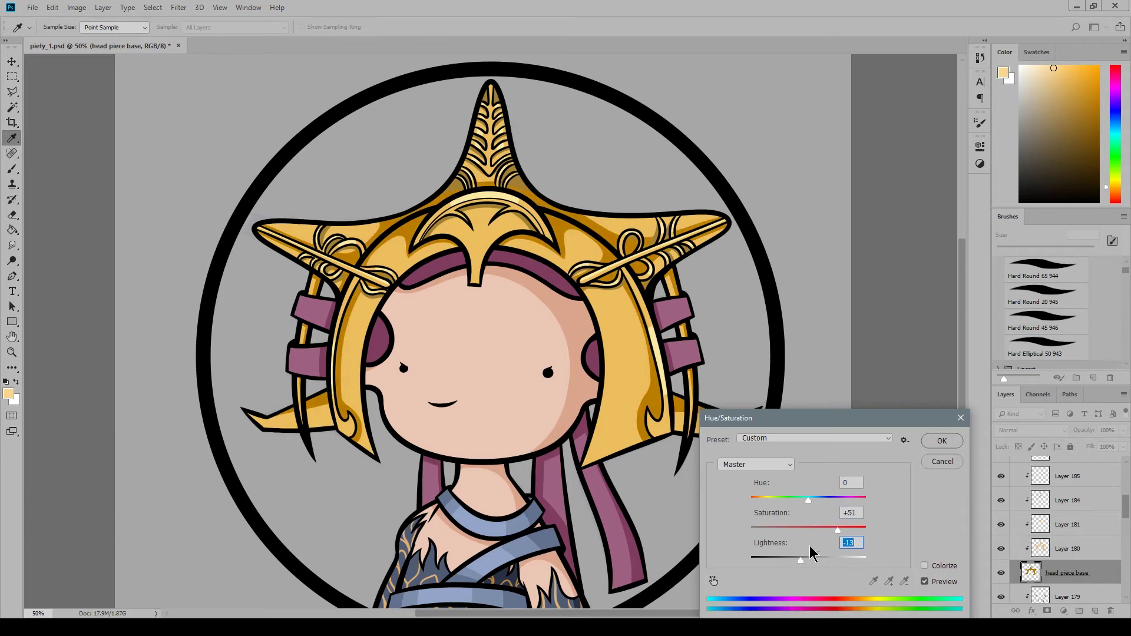
pyautogui.click(837, 530)
pyautogui.click(943, 443)
# Apply Hue/Saturation to the Layer 184 shadows with saturation +51 and lightness -13
pyautogui.click(1067, 500)
pyautogui.click(76, 7)
pyautogui.click(230, 102)
pyautogui.press('Tab')
pyautogui.write('51')
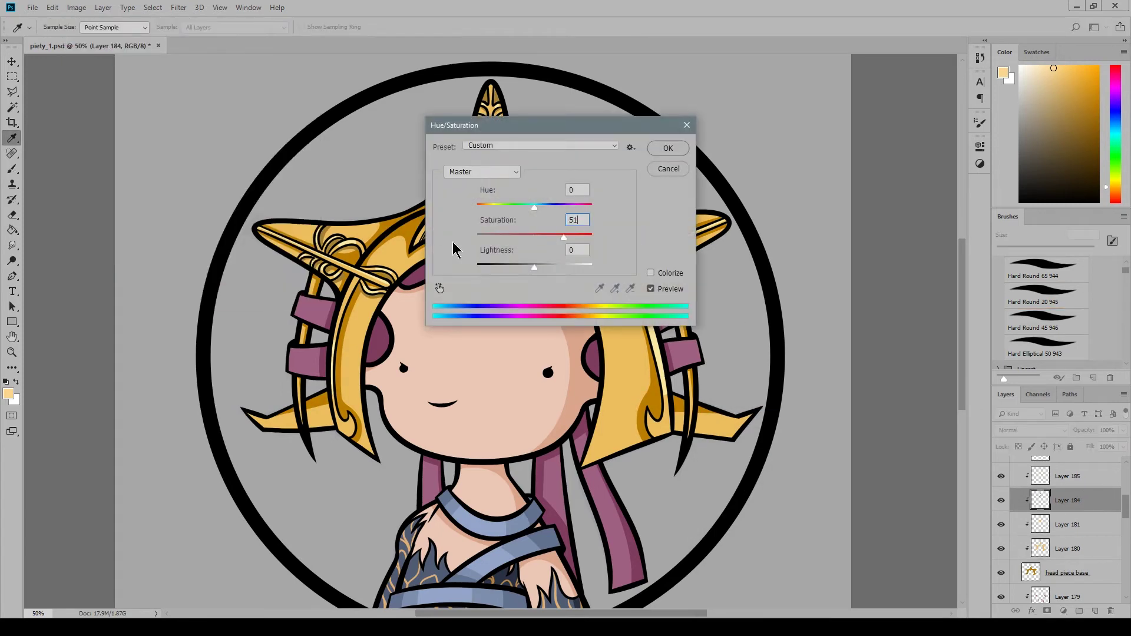
pyautogui.press('Tab')
pyautogui.write('13-')
pyautogui.moveTo(539, 126); pyautogui.dragTo(543, 184)
pyautogui.click(671, 207)
pyautogui.click(1078, 524)
pyautogui.click(1093, 545)
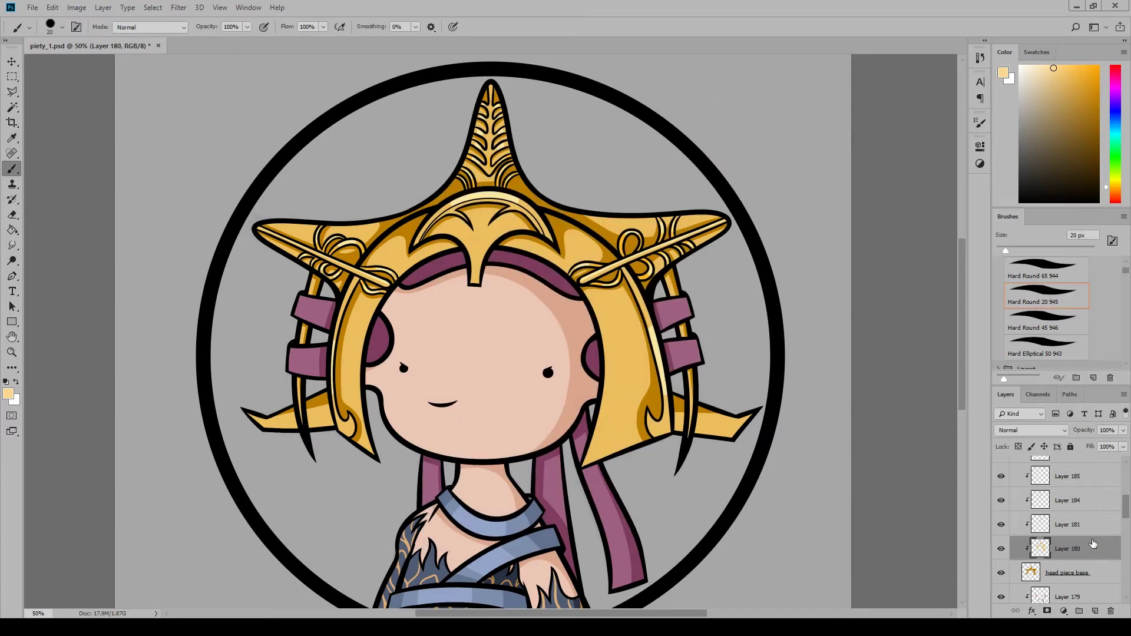
pyautogui.scroll(-1, 1089, 541)
pyautogui.scroll(-2, 490, 329)
pyautogui.scroll(6, 1057, 539)
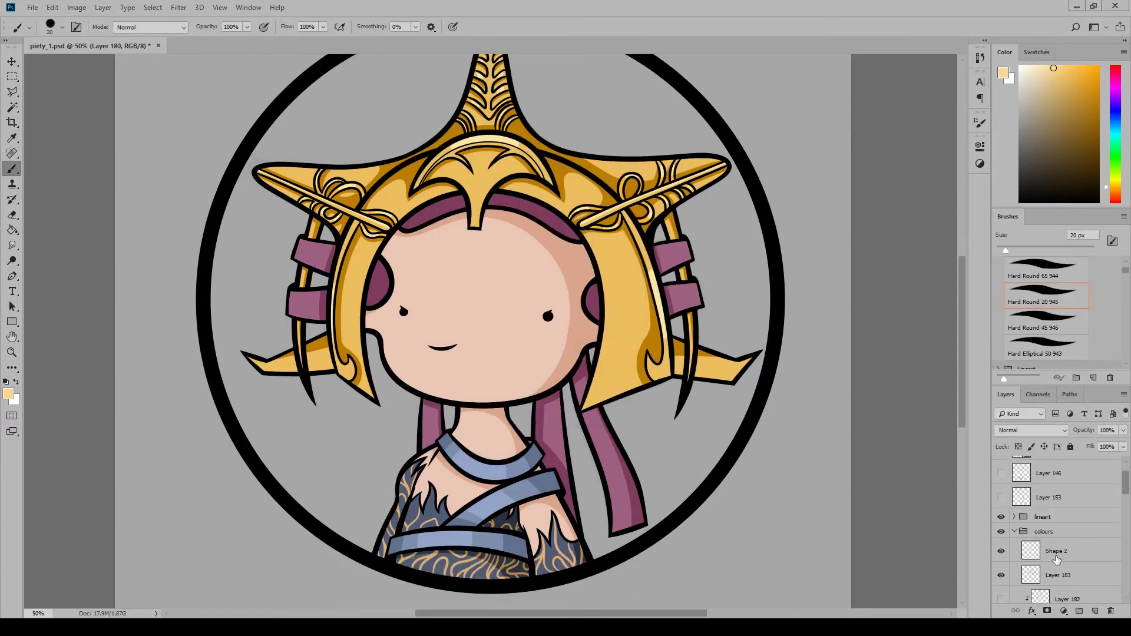
# Add a new layer above Shape 2 and dot small white highlights on the headdress's central forehead ornament
pyautogui.click(1057, 555)
pyautogui.click(1094, 611)
pyautogui.click(8, 394)
pyautogui.click(653, 354)
pyautogui.click(921, 348)
pyautogui.scroll(3, 472, 267)
pyautogui.click(219, 7)
pyautogui.click(235, 101)
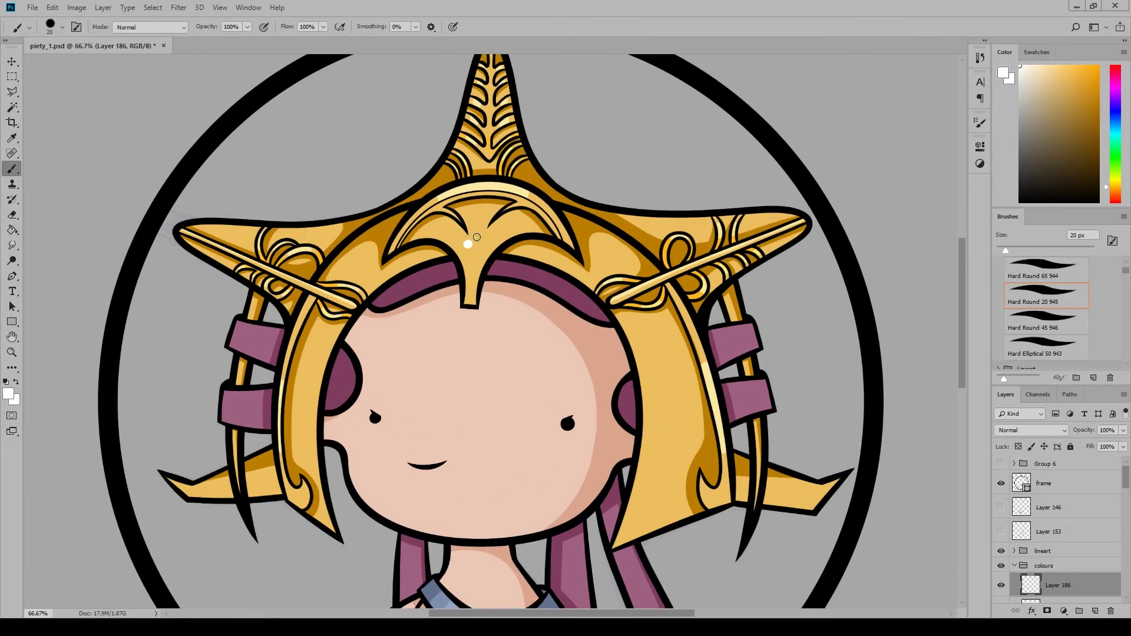
# Dot pairs of small white highlights on the headdress's left side panel and on the neck
pyautogui.moveTo(963, 327); pyautogui.dragTo(965, 358)
pyautogui.click(302, 369)
pyautogui.click(306, 362)
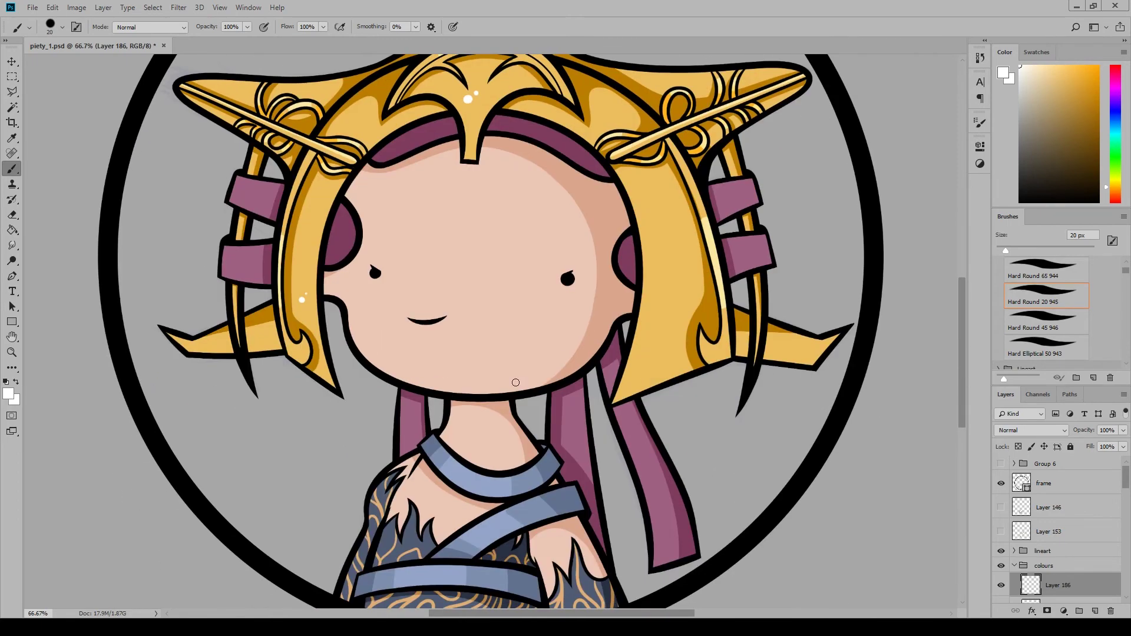
pyautogui.scroll(-4, 515, 383)
pyautogui.click(464, 345)
pyautogui.click(472, 339)
pyautogui.scroll(5, 545, 247)
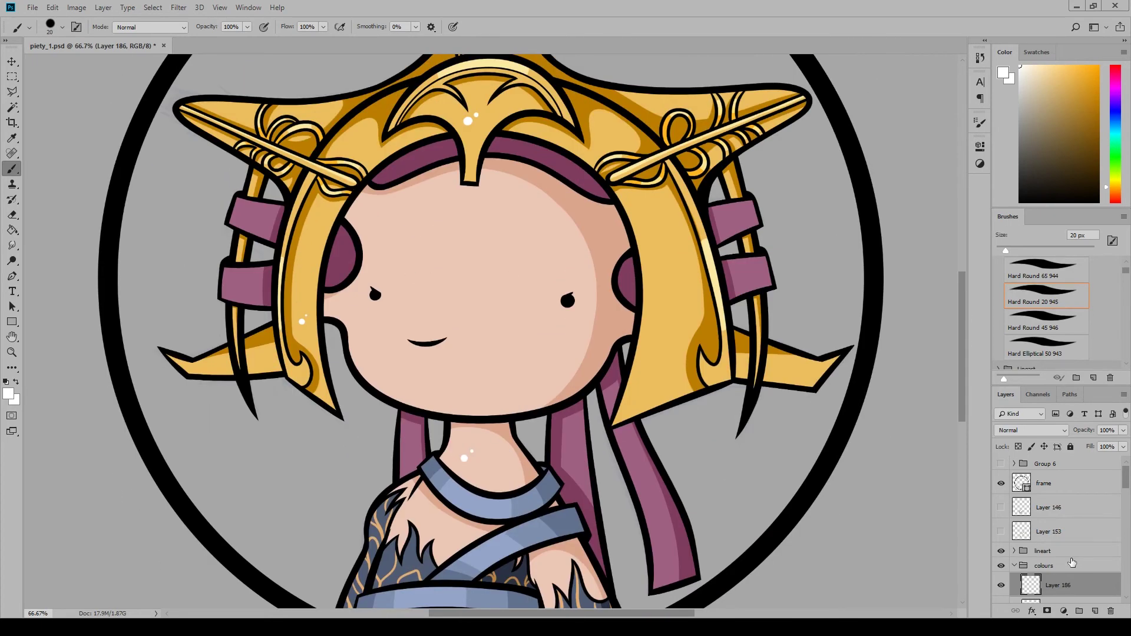
# On another new layer, paint thin white highlights along the upper edges of the blue collar, diagonal band and waist band
pyautogui.scroll(-2, 489, 330)
pyautogui.click(1094, 611)
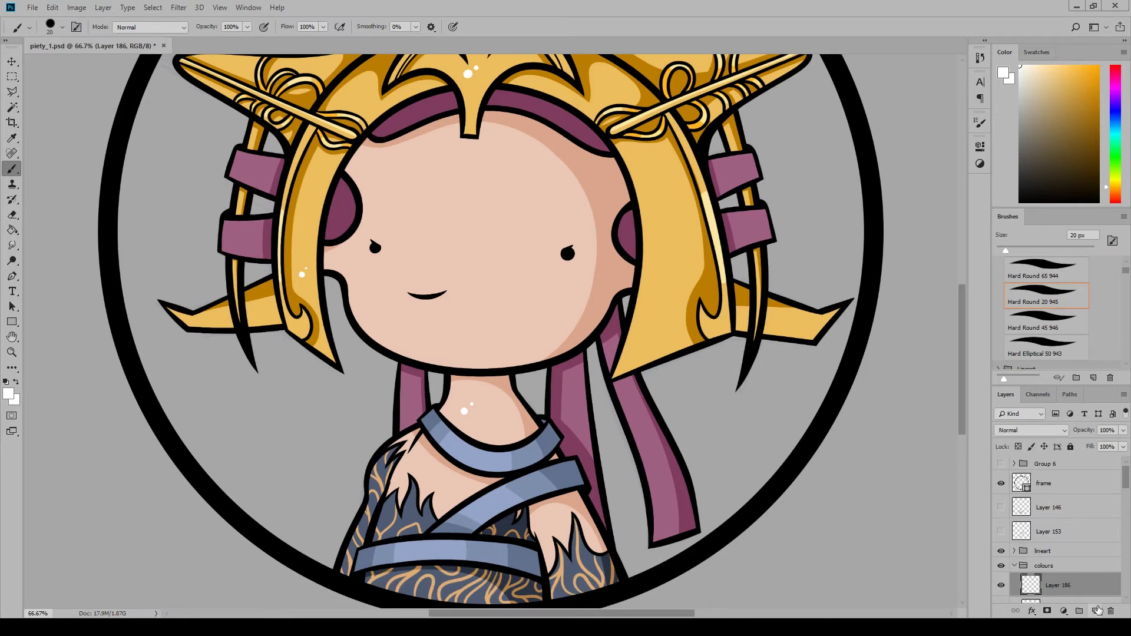
pyautogui.moveTo(454, 435)
pyautogui.mouseDown()
pyautogui.moveTo(511, 451)
pyautogui.moveTo(537, 441)
pyautogui.mouseUp()
pyautogui.moveTo(459, 512); pyautogui.dragTo(530, 472)
pyautogui.moveTo(384, 545); pyautogui.dragTo(483, 541)
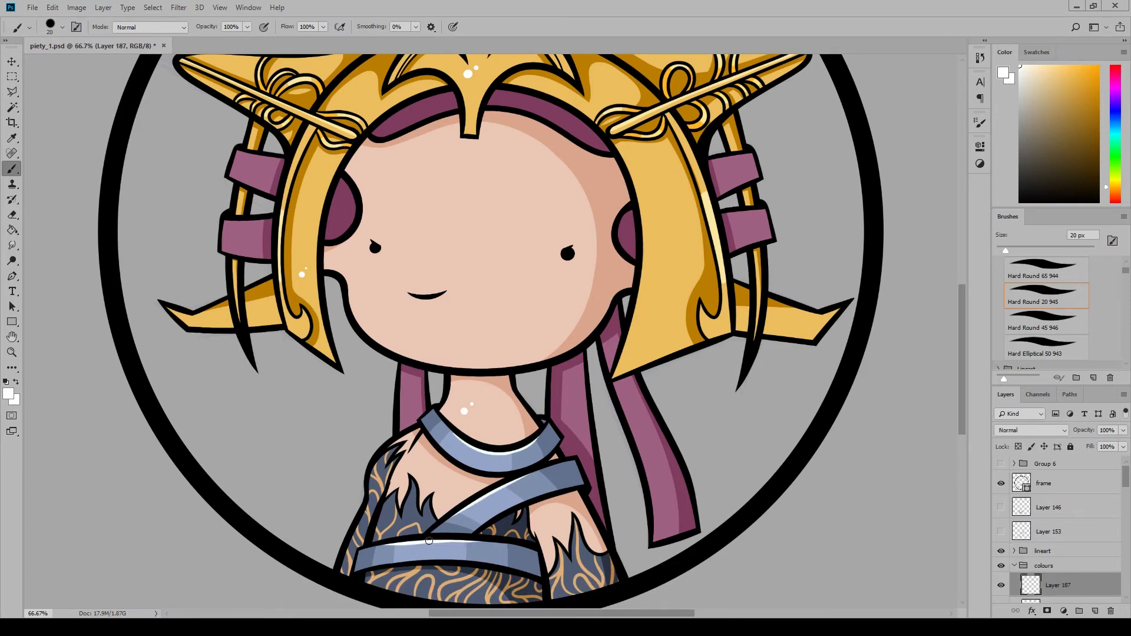
# On a new clipped layer above Layer 171, widen the face shadow over the lower right cheek in darker skin tone with a 50 px brush
pyautogui.scroll(2, 741, 529)
pyautogui.scroll(-2, 972, 432)
pyautogui.scroll(-10, 1093, 517)
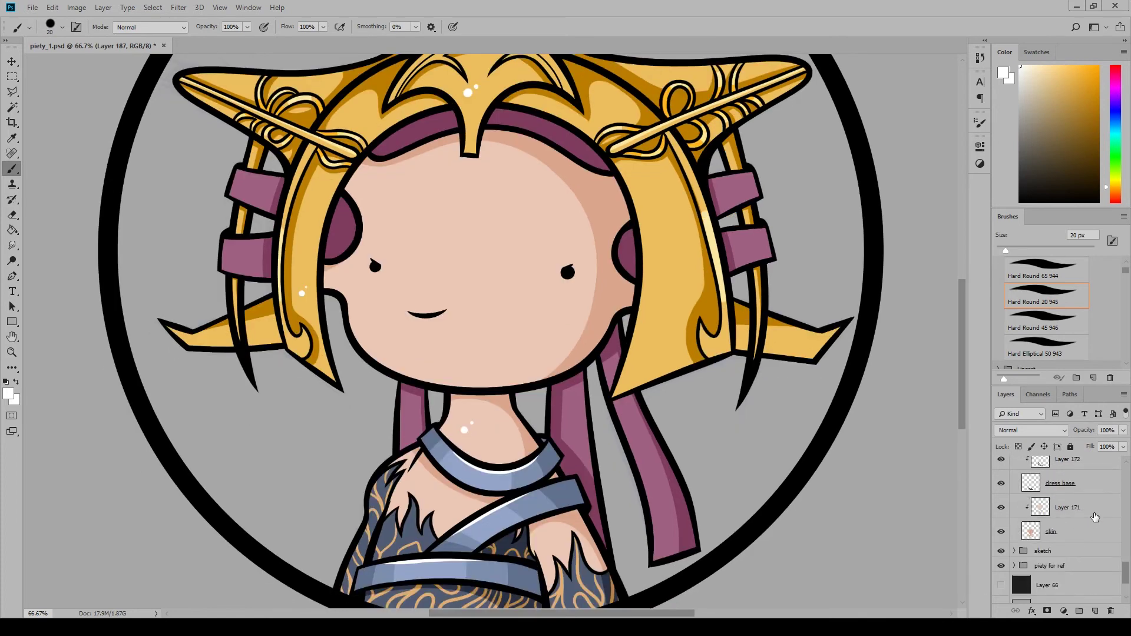
pyautogui.click(1090, 512)
pyautogui.click(1095, 611)
pyautogui.keyDown('alt'); pyautogui.click(1067, 519); pyautogui.keyUp('alt')
pyautogui.click(1002, 72)
pyautogui.click(934, 337)
pyautogui.moveTo(1005, 250); pyautogui.dragTo(1018, 251)
pyautogui.moveTo(594, 313); pyautogui.dragTo(529, 374)
pyautogui.moveTo(345, 311); pyautogui.dragTo(370, 360)
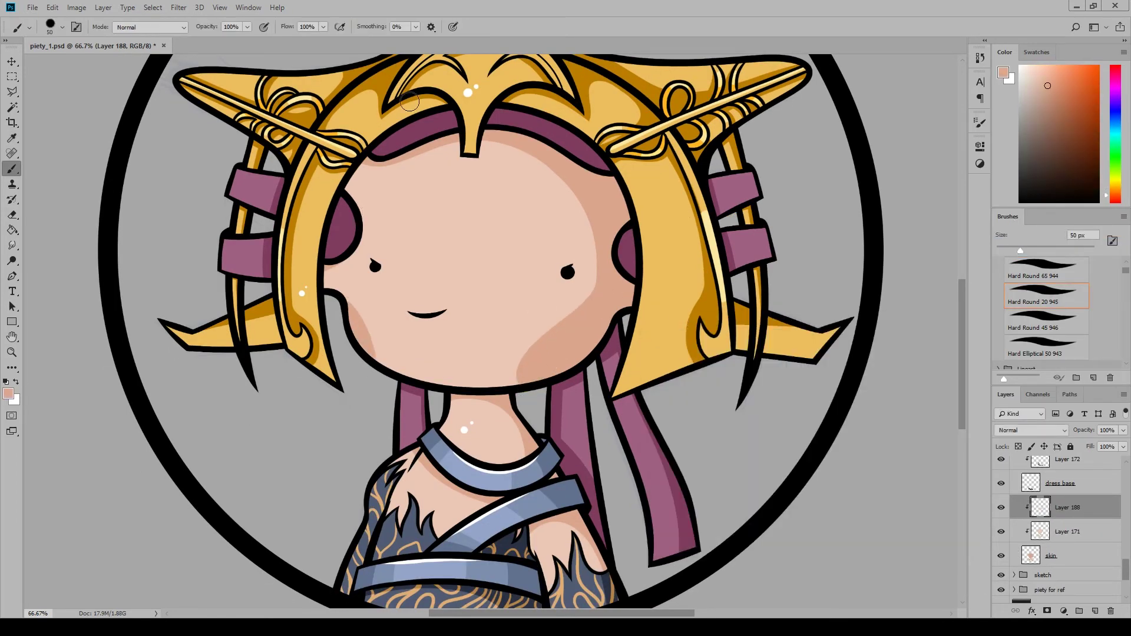
# Hide Layer 188 with the extra face shadow and select Layer 171
pyautogui.click(220, 7)
pyautogui.click(322, 139)
pyautogui.hotkey('ctrl', '-')
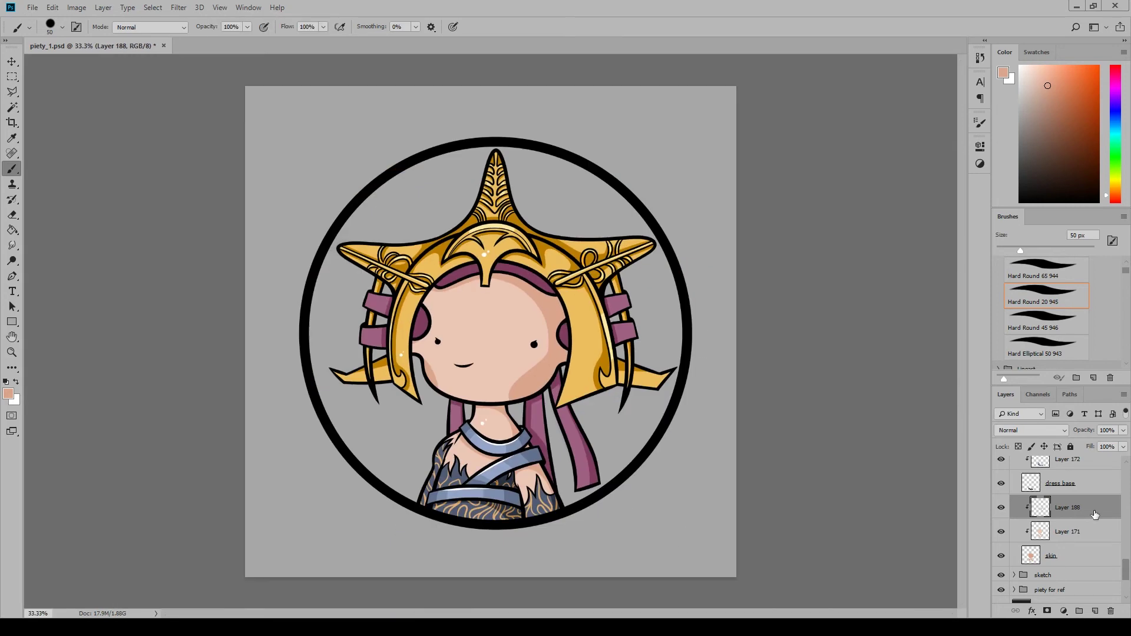
pyautogui.click(1000, 507)
pyautogui.click(1080, 531)
# Add a new layer beneath the skin layer and paint the background inside the circular frame muted blue
pyautogui.scroll(2, 1080, 530)
pyautogui.scroll(2, 1076, 533)
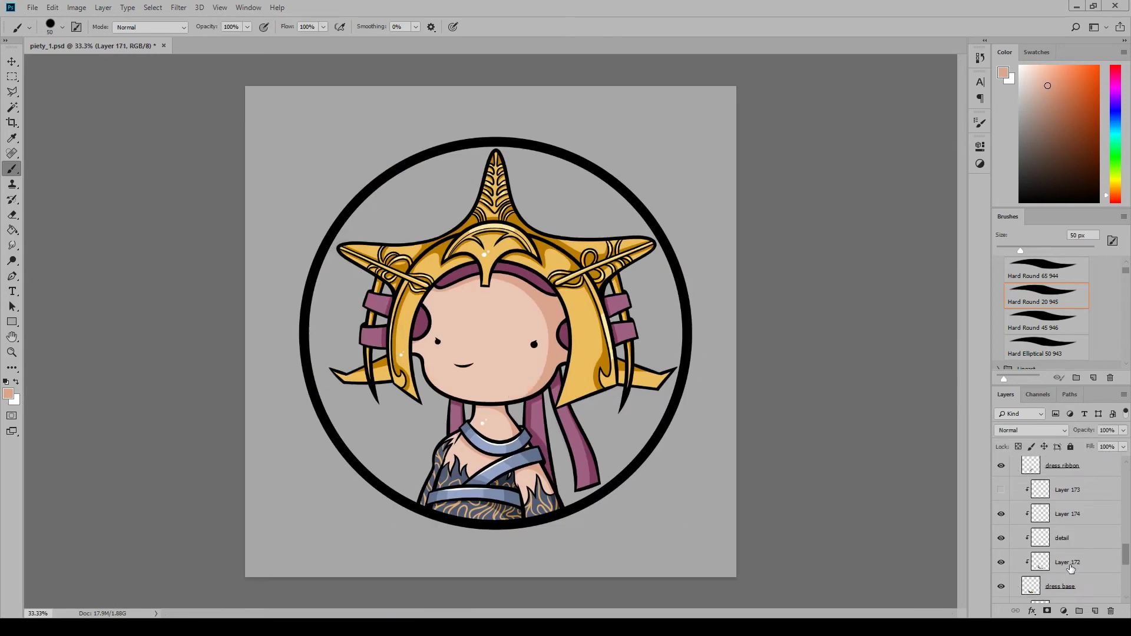
pyautogui.scroll(-5, 1070, 559)
pyautogui.click(1065, 544)
pyautogui.click(1094, 611)
pyautogui.click(10, 392)
pyautogui.click(490, 512)
pyautogui.click(713, 413)
pyautogui.click(921, 348)
pyautogui.click(1068, 249)
pyautogui.moveTo(406, 480)
pyautogui.mouseDown()
pyautogui.moveTo(434, 433)
pyautogui.moveTo(371, 463)
pyautogui.moveTo(342, 324)
pyautogui.moveTo(459, 165)
pyautogui.moveTo(559, 177)
pyautogui.moveTo(633, 394)
pyautogui.moveTo(583, 471)
pyautogui.moveTo(536, 406)
pyautogui.moveTo(642, 289)
pyautogui.mouseUp()
# Apply Hue/Saturation to the circular background layer with hue -19, adjusting saturation and lightness to a muted teal-blue
pyautogui.hotkey('ctrl', 'u')
pyautogui.moveTo(548, 184); pyautogui.dragTo(822, 295)
pyautogui.moveTo(813, 439); pyautogui.dragTo(842, 408)
pyautogui.moveTo(834, 439)
pyautogui.mouseDown()
pyautogui.moveTo(812, 440)
pyautogui.moveTo(821, 439)
pyautogui.mouseUp()
pyautogui.moveTo(812, 378); pyautogui.dragTo(856, 379)
pyautogui.moveTo(821, 438); pyautogui.dragTo(817, 439)
pyautogui.moveTo(763, 378); pyautogui.dragTo(802, 377)
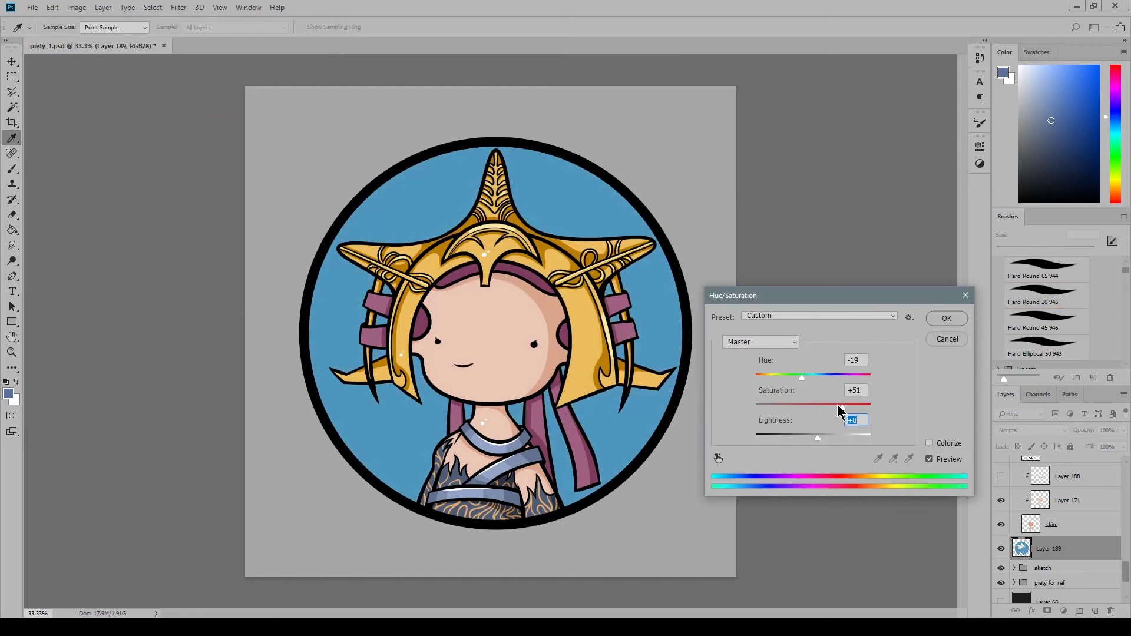
pyautogui.moveTo(840, 409); pyautogui.dragTo(813, 442)
pyautogui.press('Return')
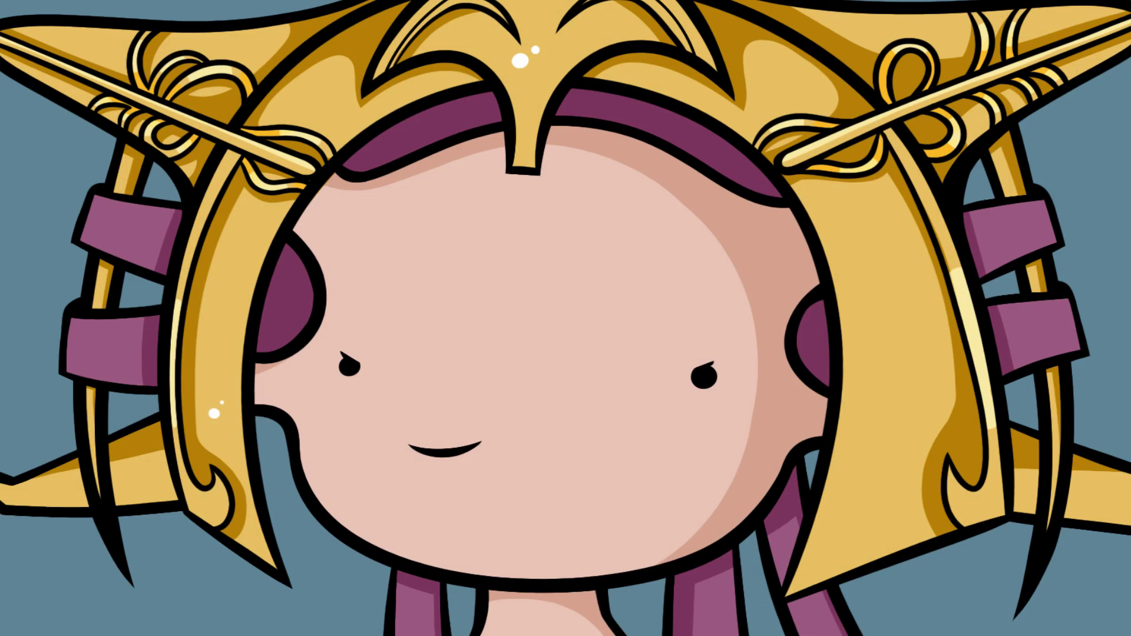